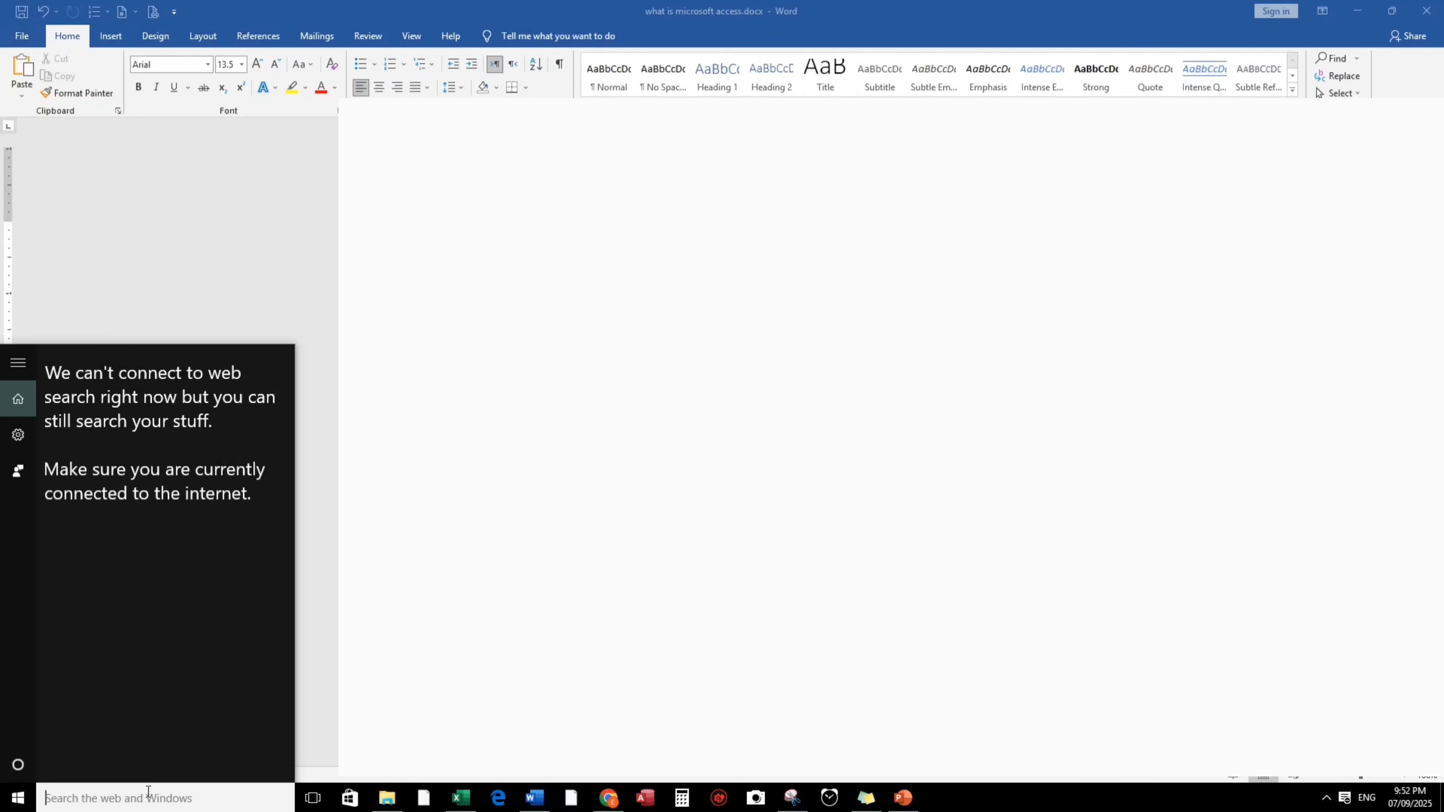
Launch the current desktop version of Access and start a new blank database
type("access")
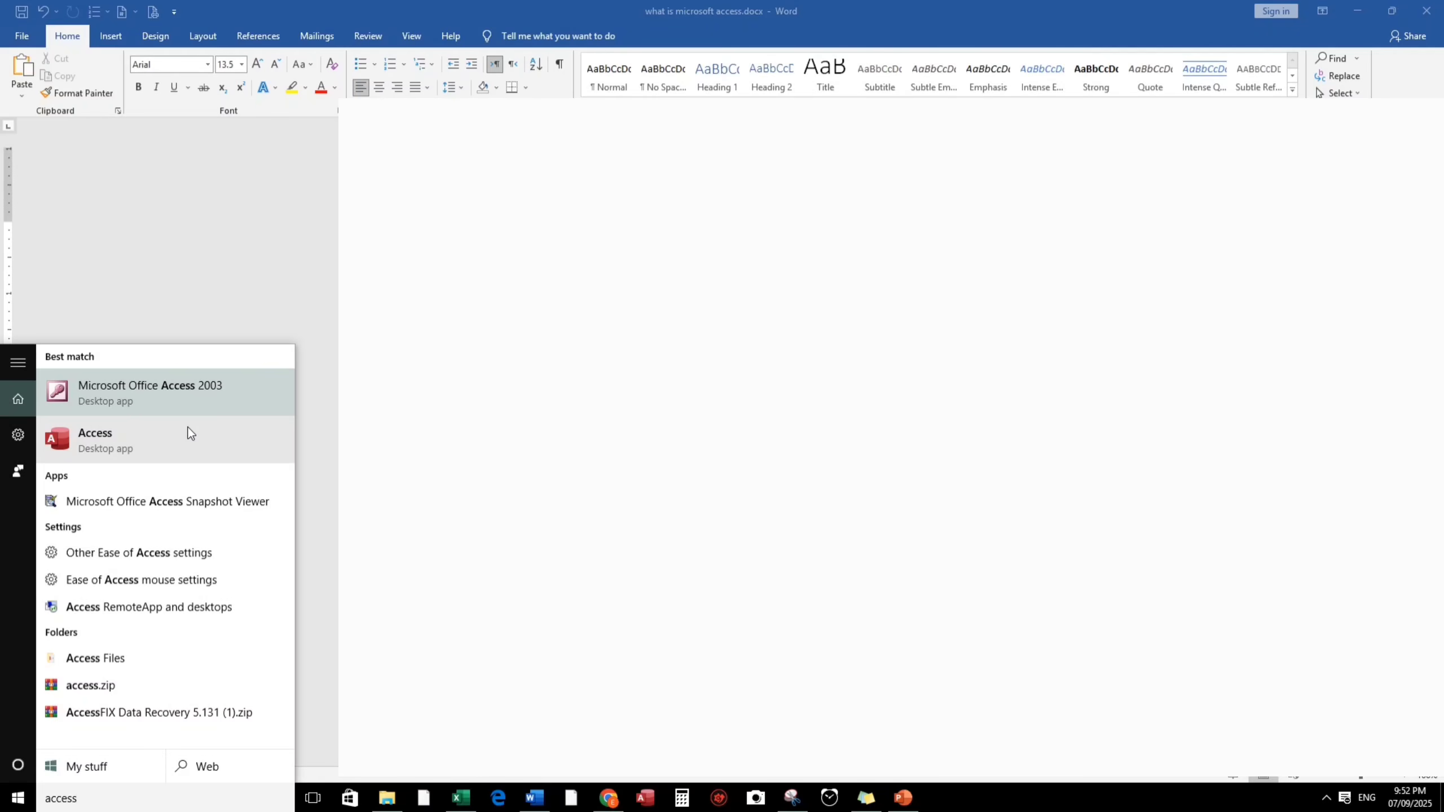
left_click(130, 447)
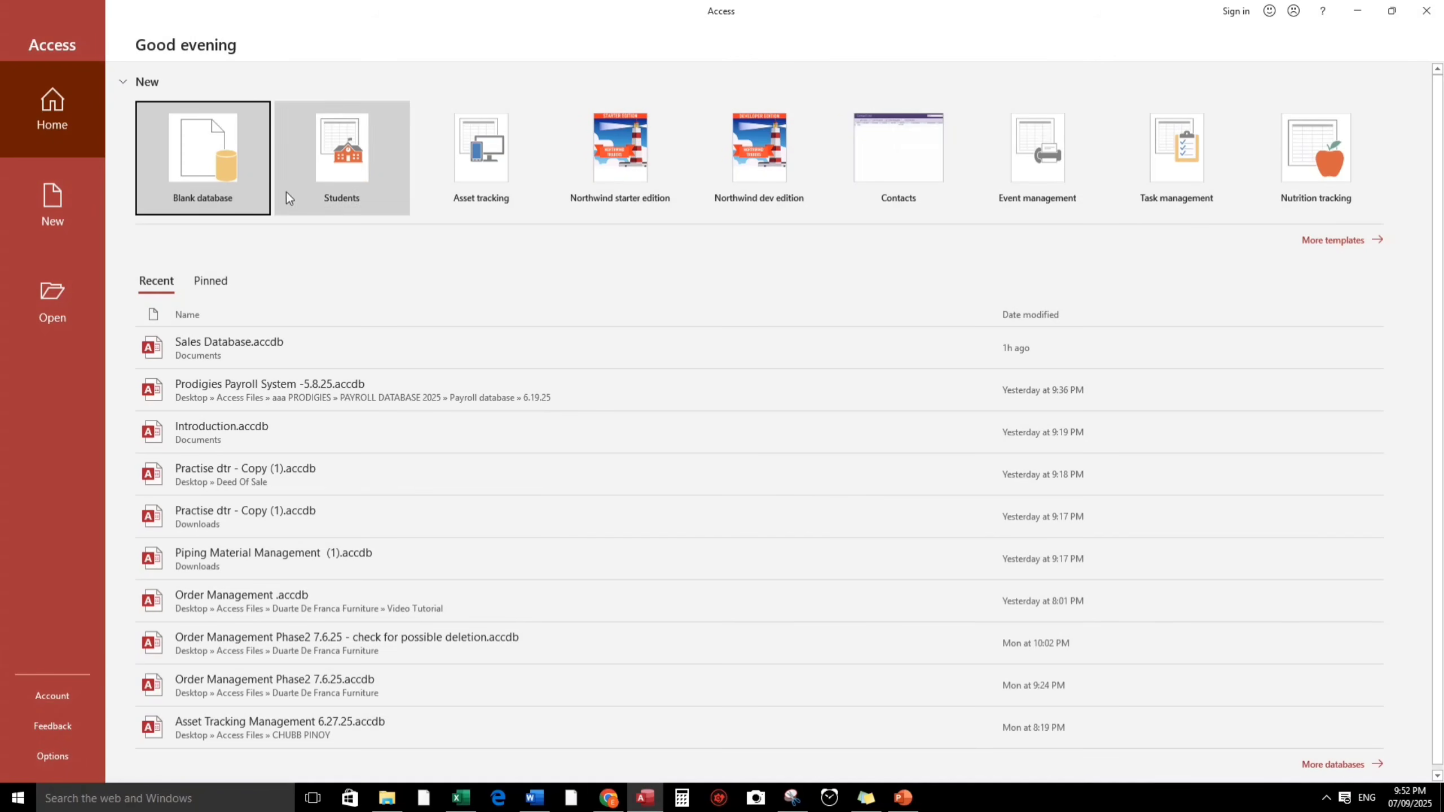
left_click(199, 177)
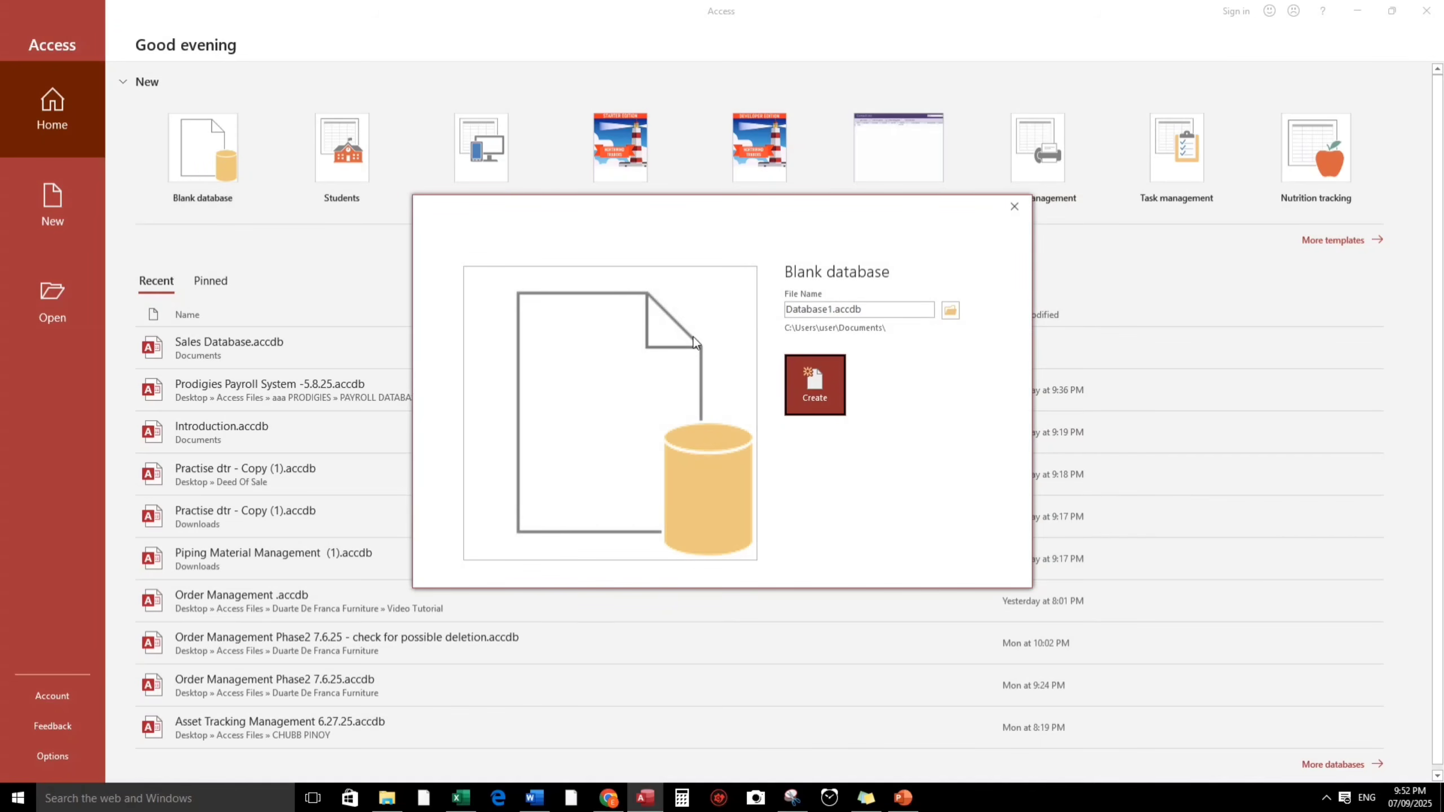
Name the new database file Product Database, keep it in the Documents folder, and create it
double_click(836, 309)
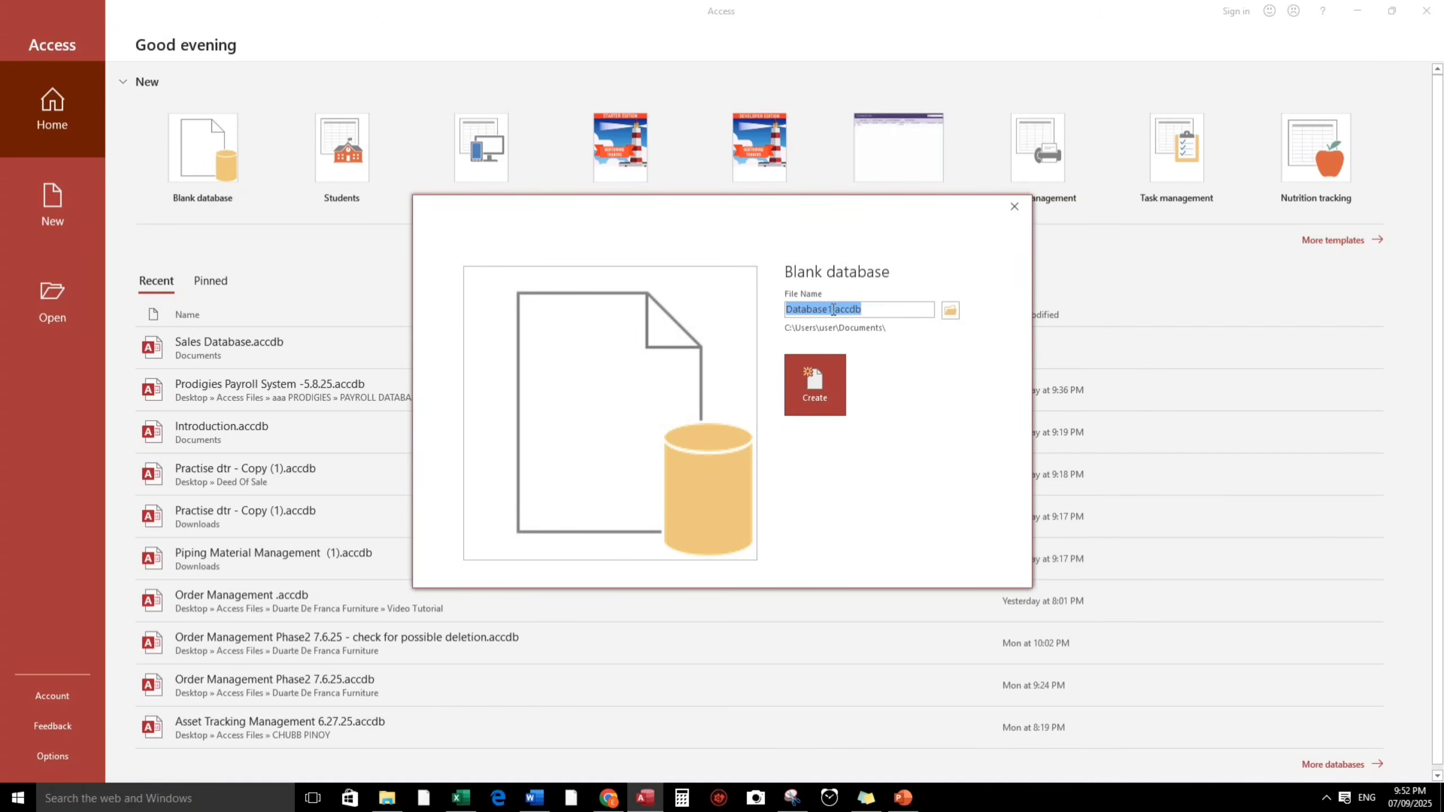
double_click(833, 309)
type("Product Database")
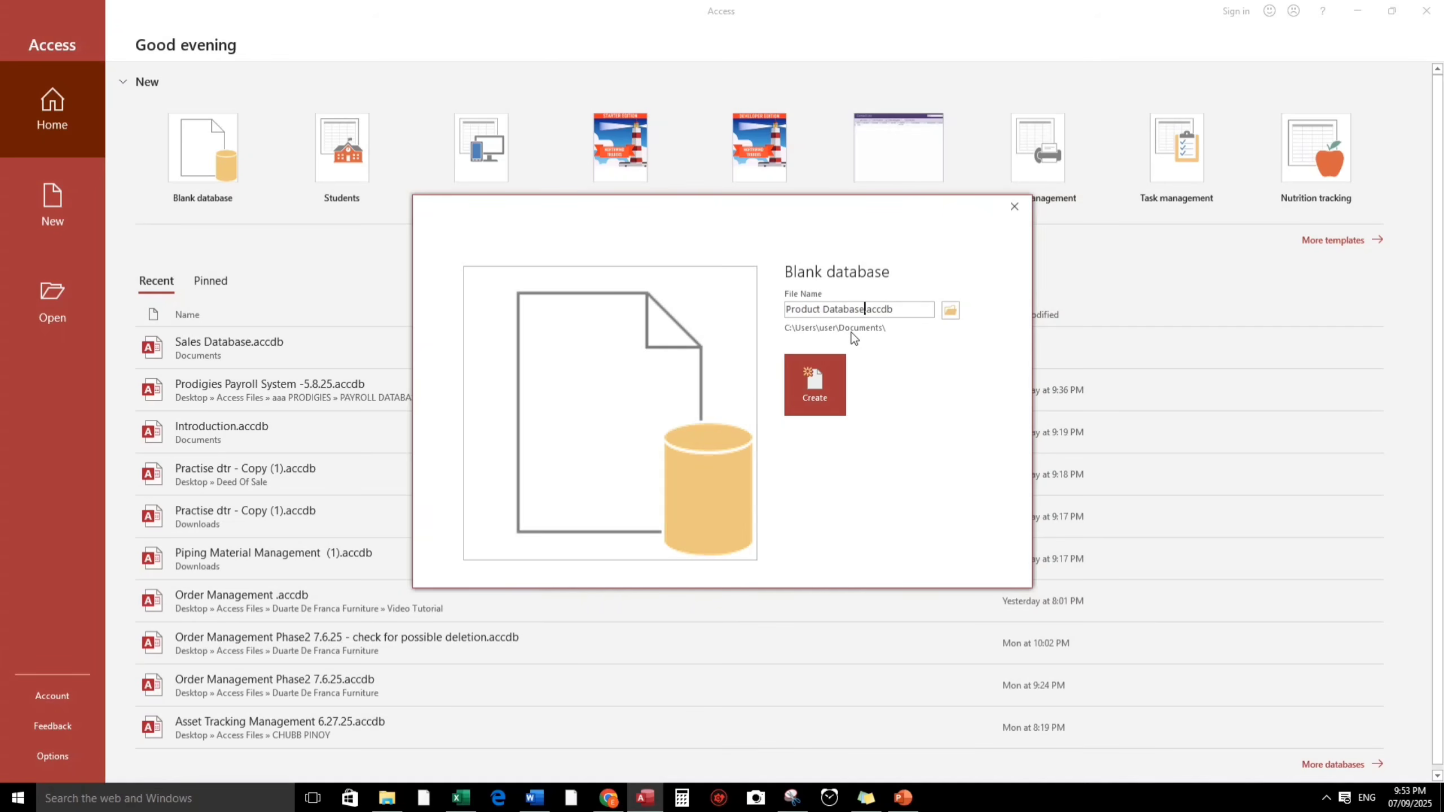
left_click(950, 310)
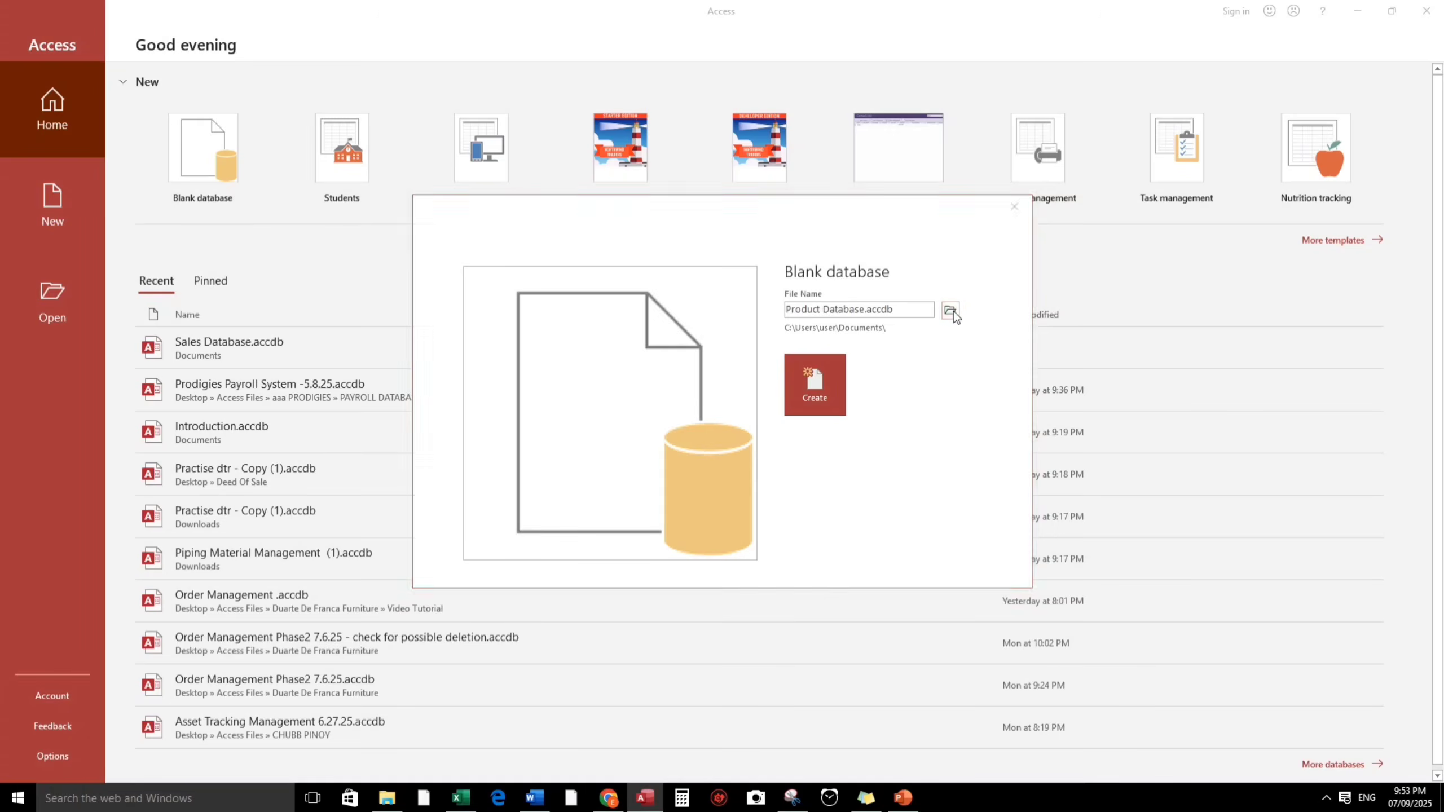
left_click(587, 11)
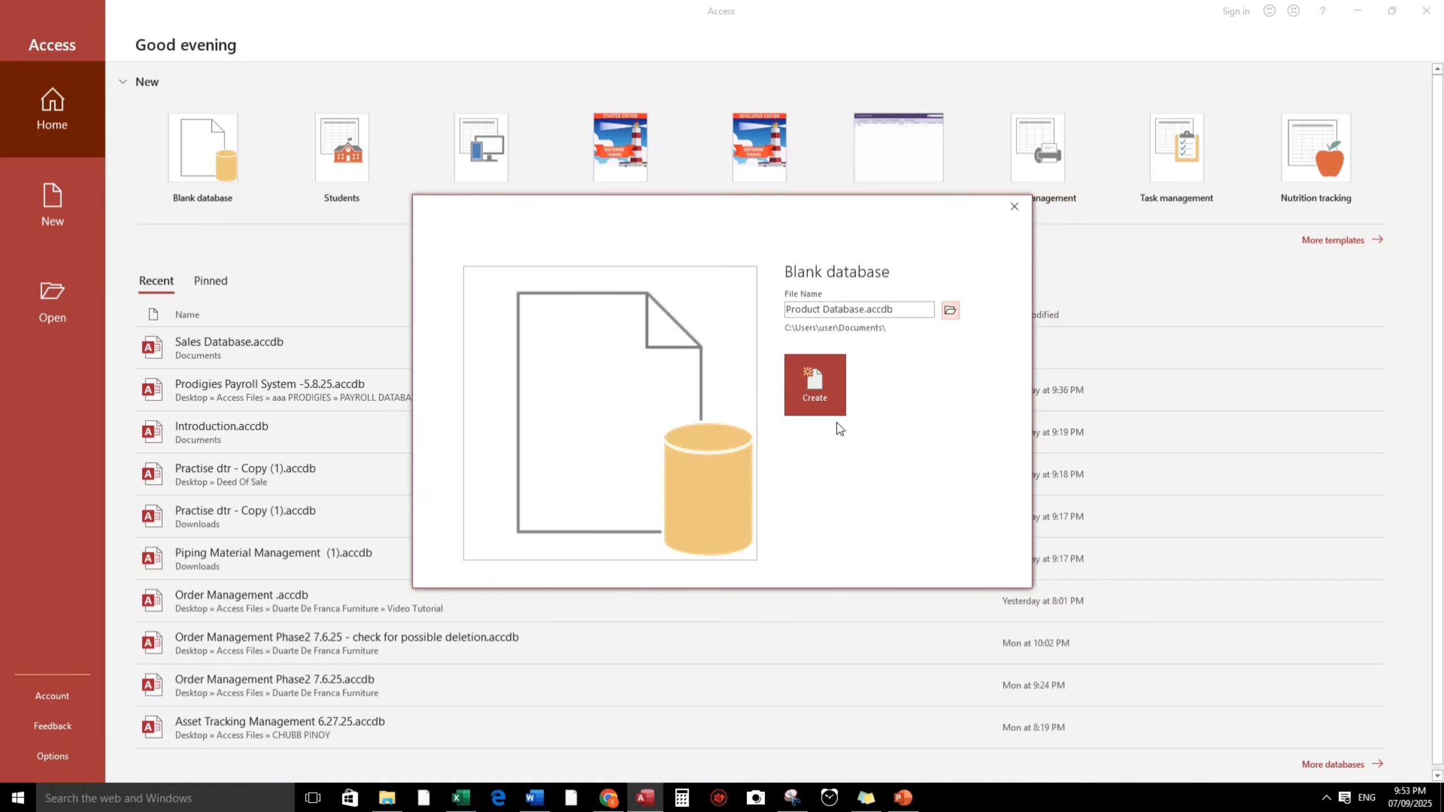
left_click(819, 406)
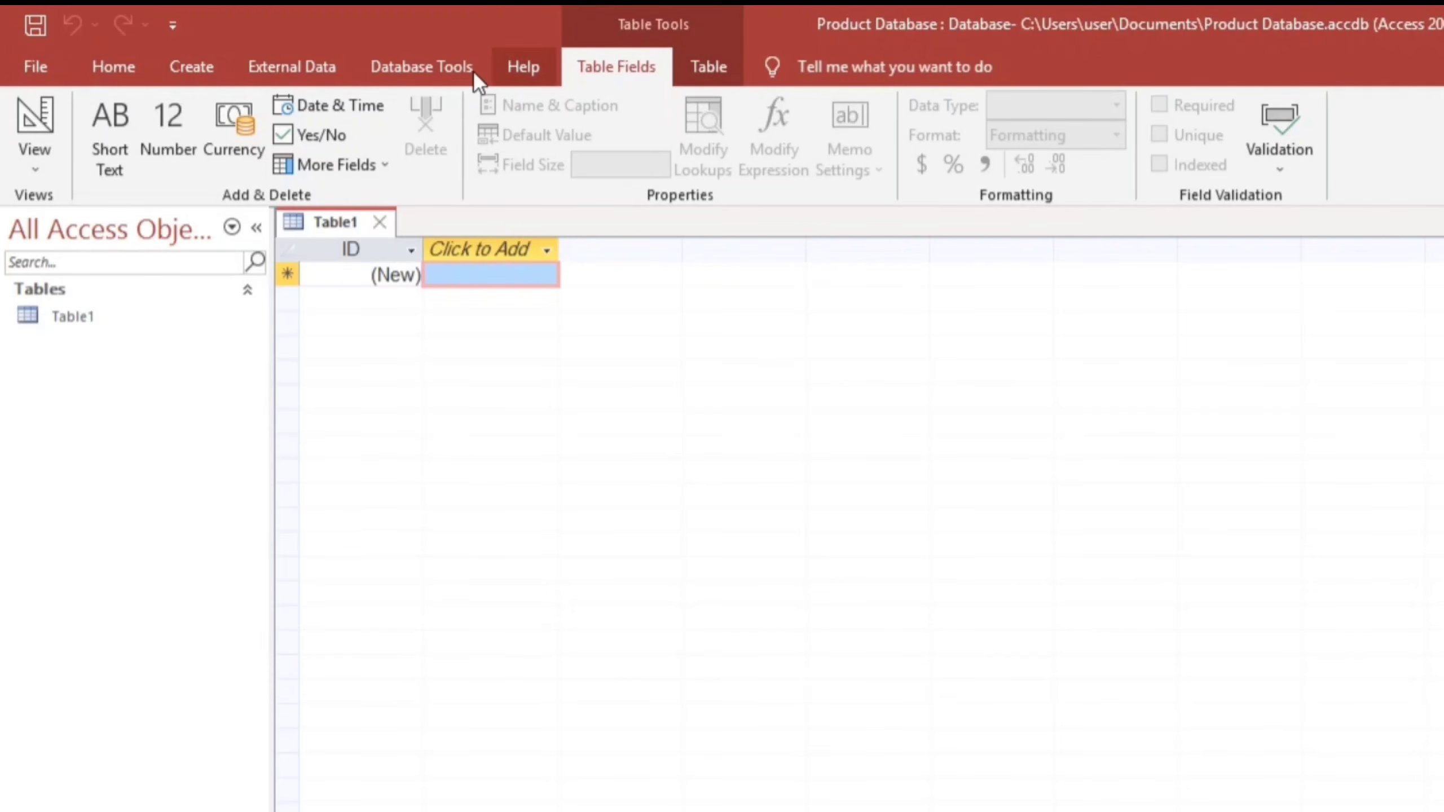
Examine the home, object creation, external data and database tools commands, including the import sources and additional export formats
left_click(102, 71)
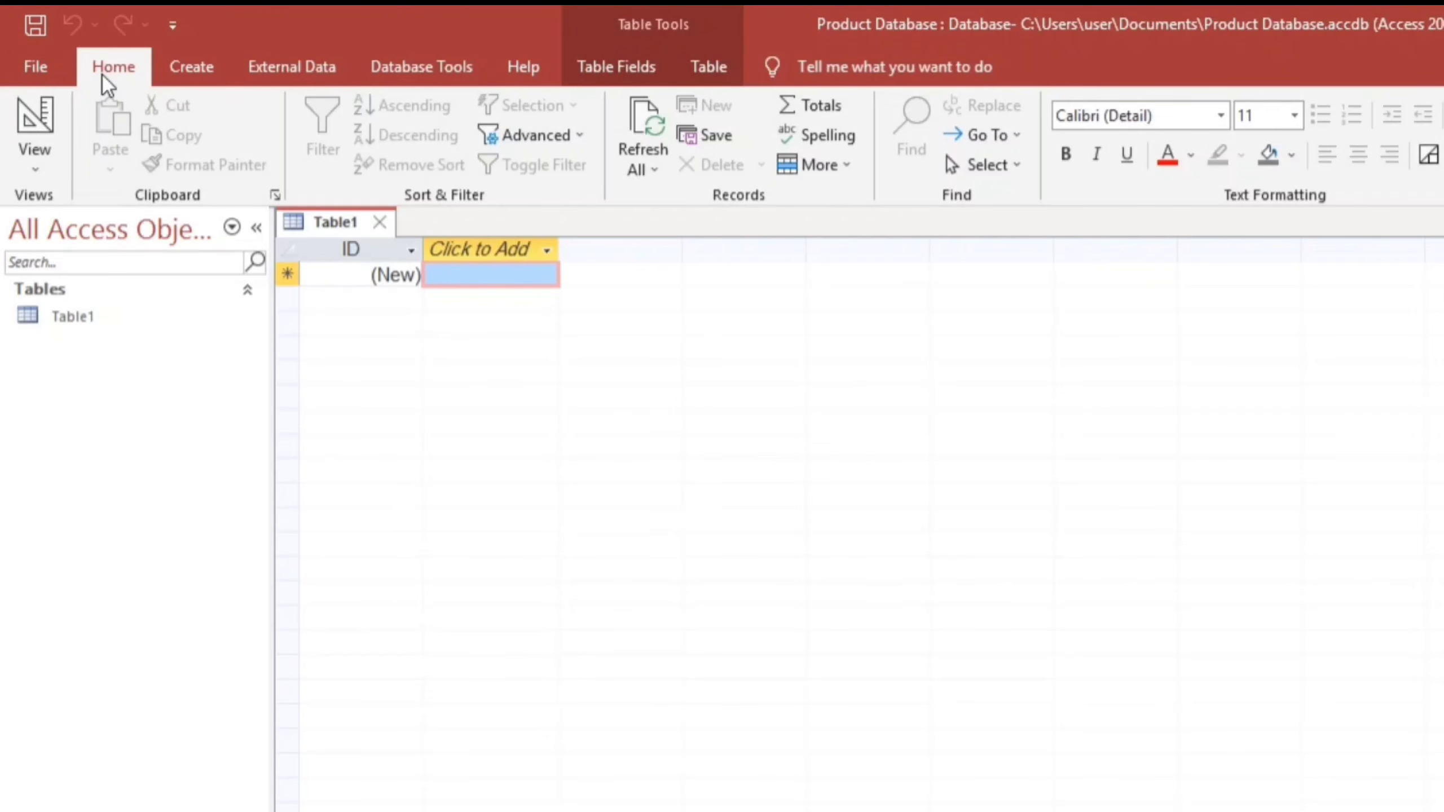
left_click(181, 74)
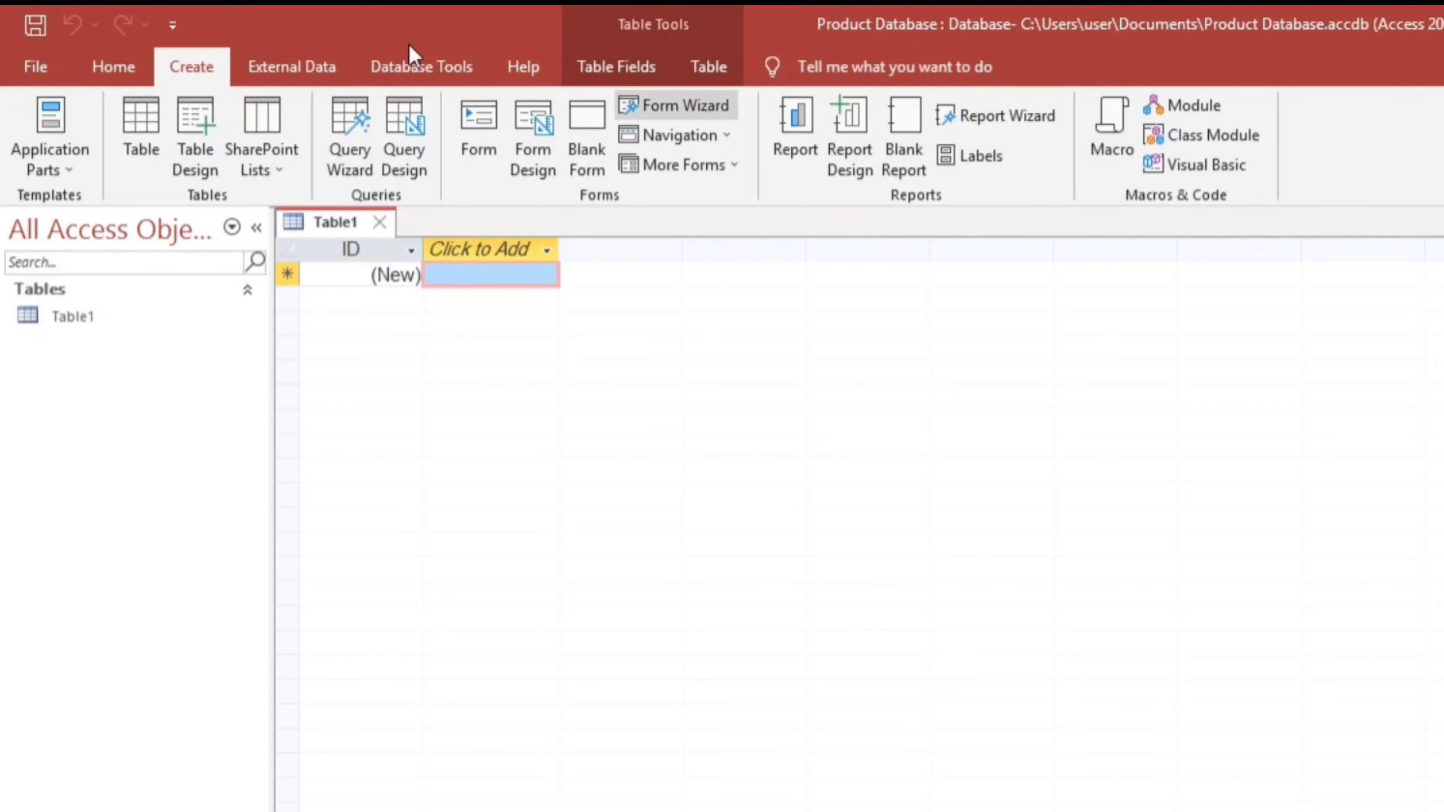
left_click(305, 70)
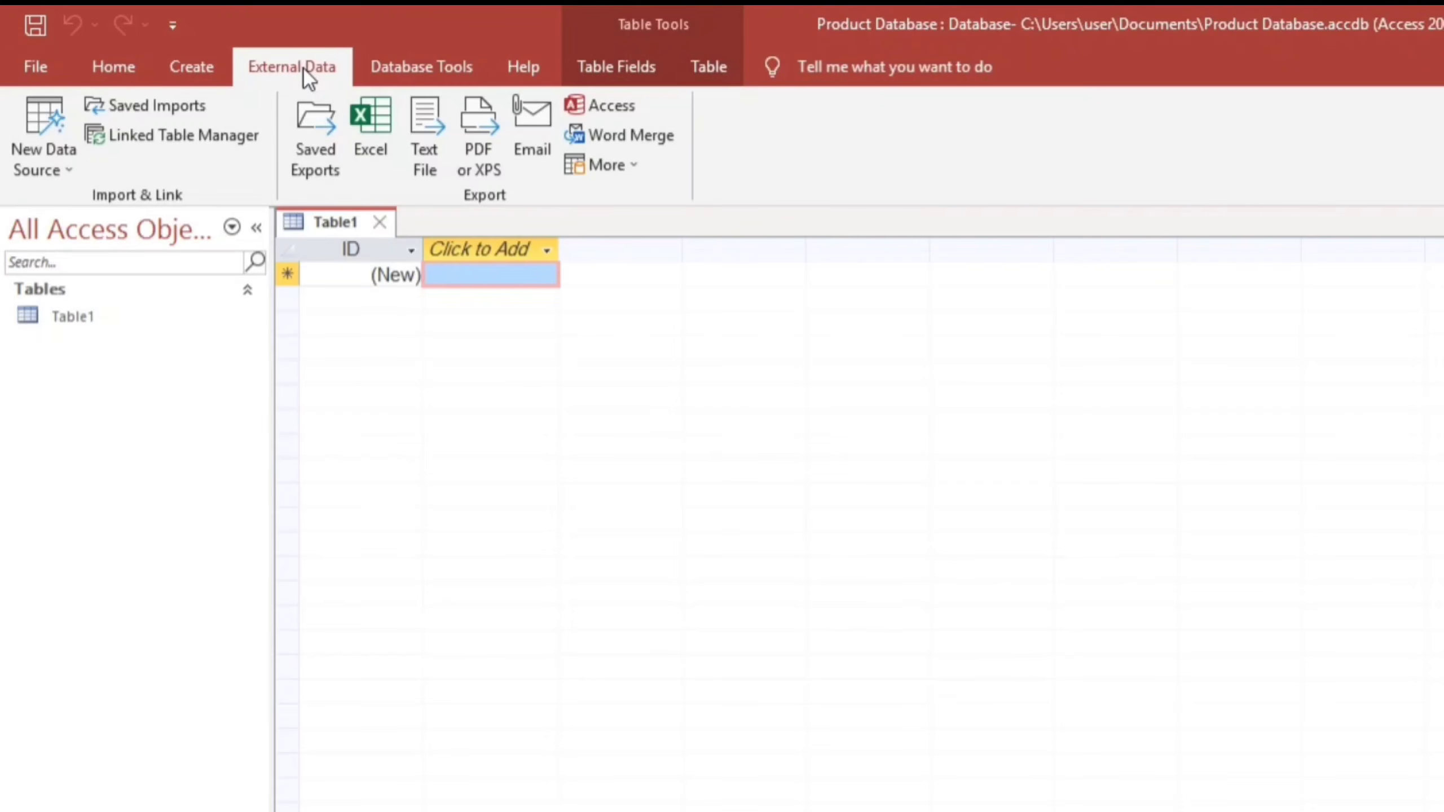
left_click(62, 170)
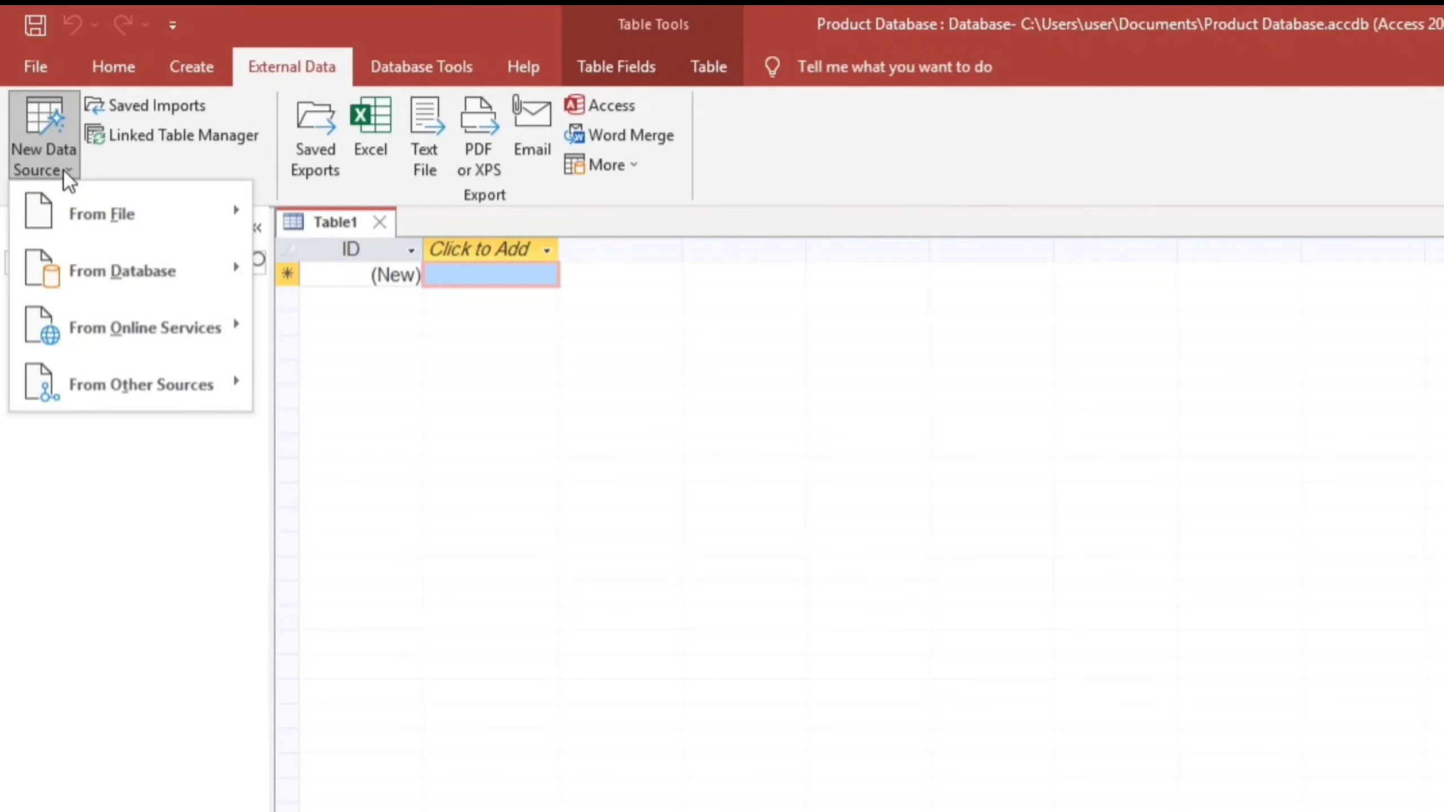
mouse_move(88, 196)
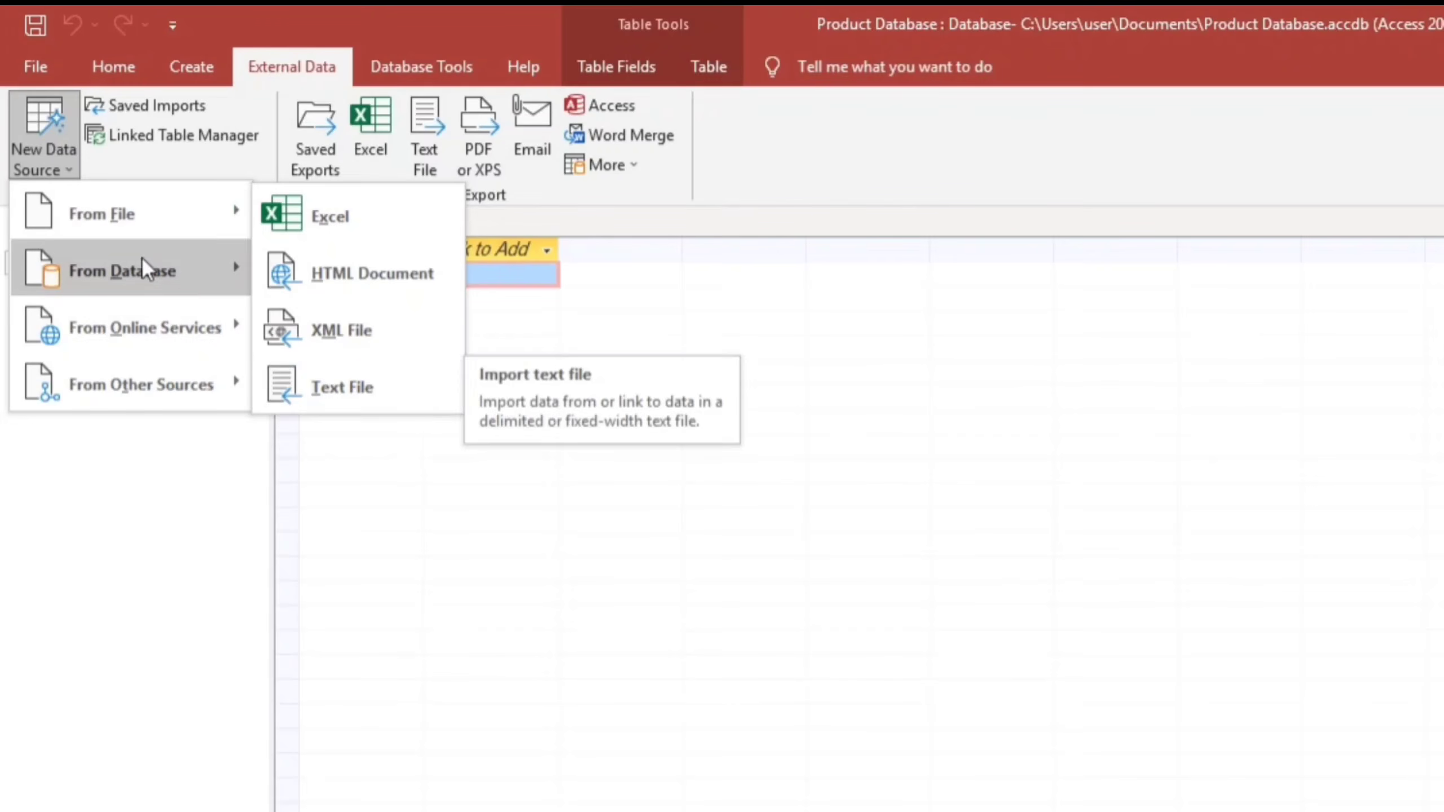
mouse_move(187, 267)
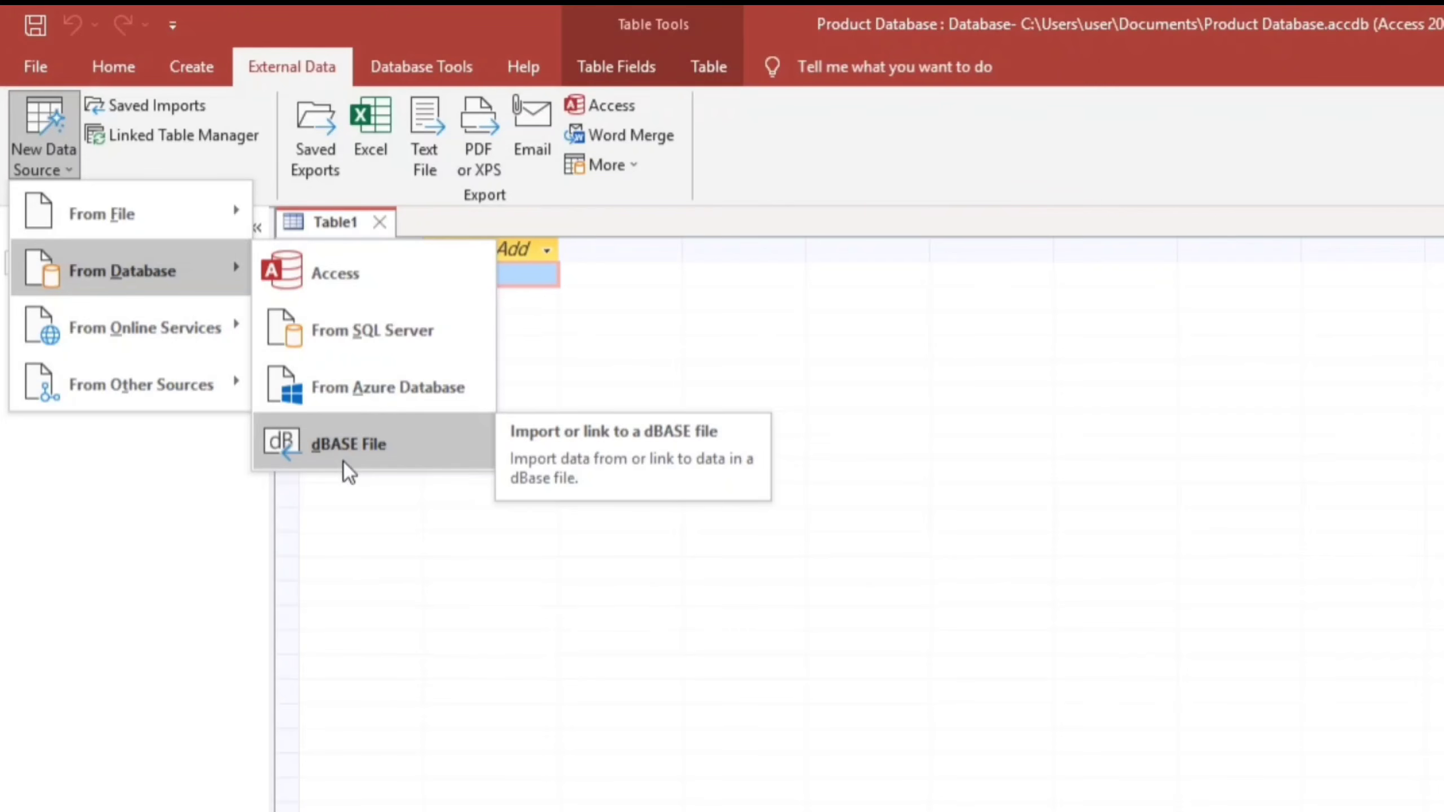
mouse_move(176, 335)
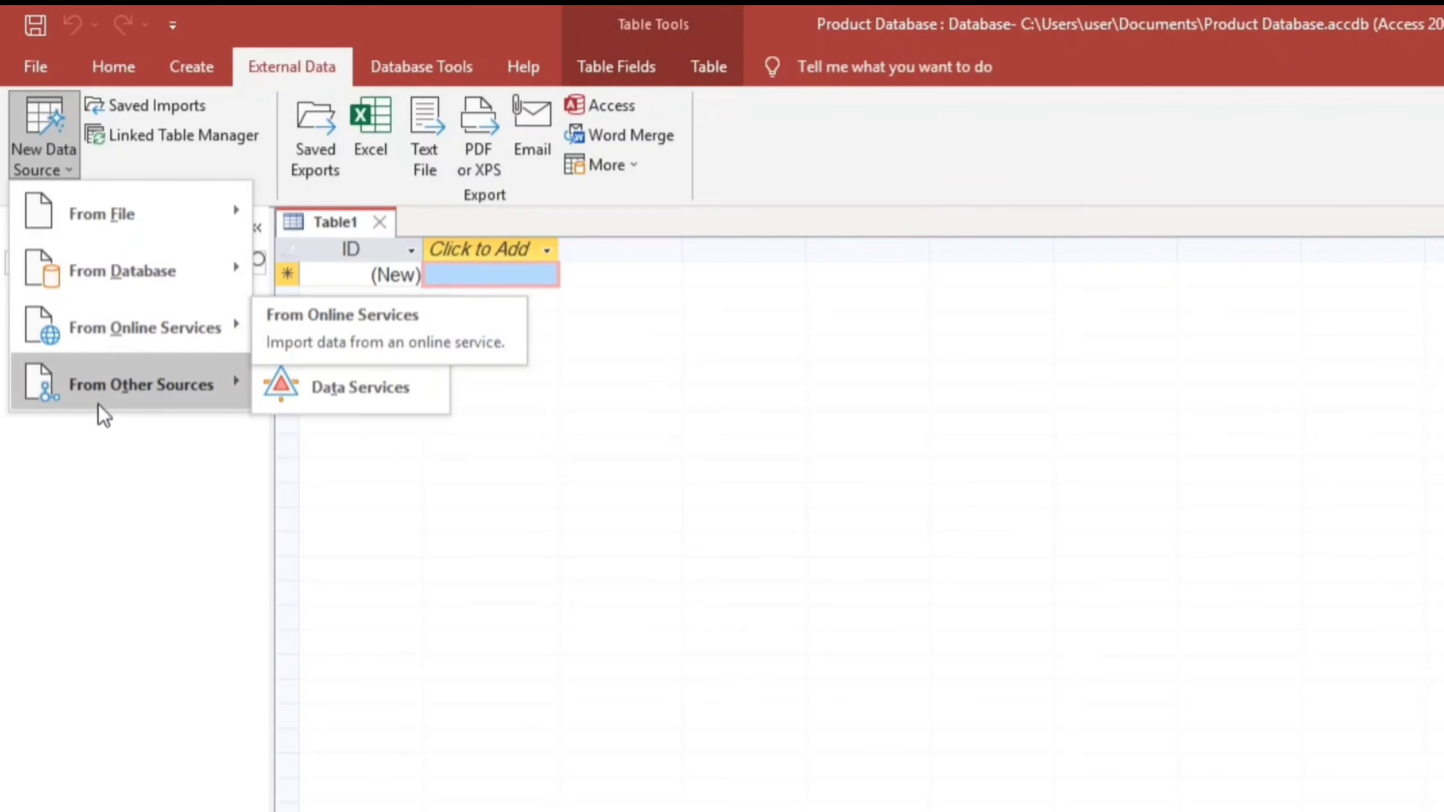
mouse_move(99, 399)
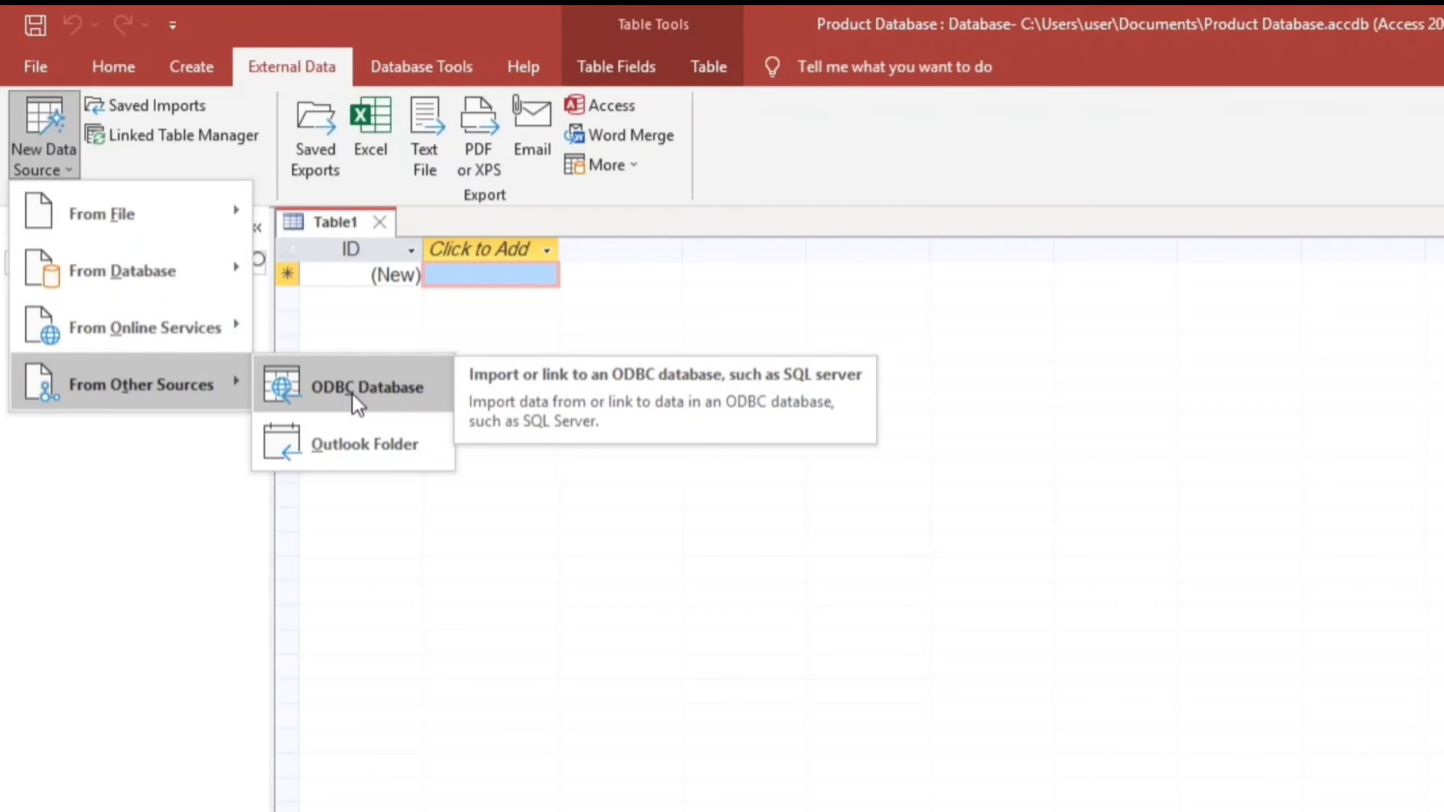
left_click(123, 597)
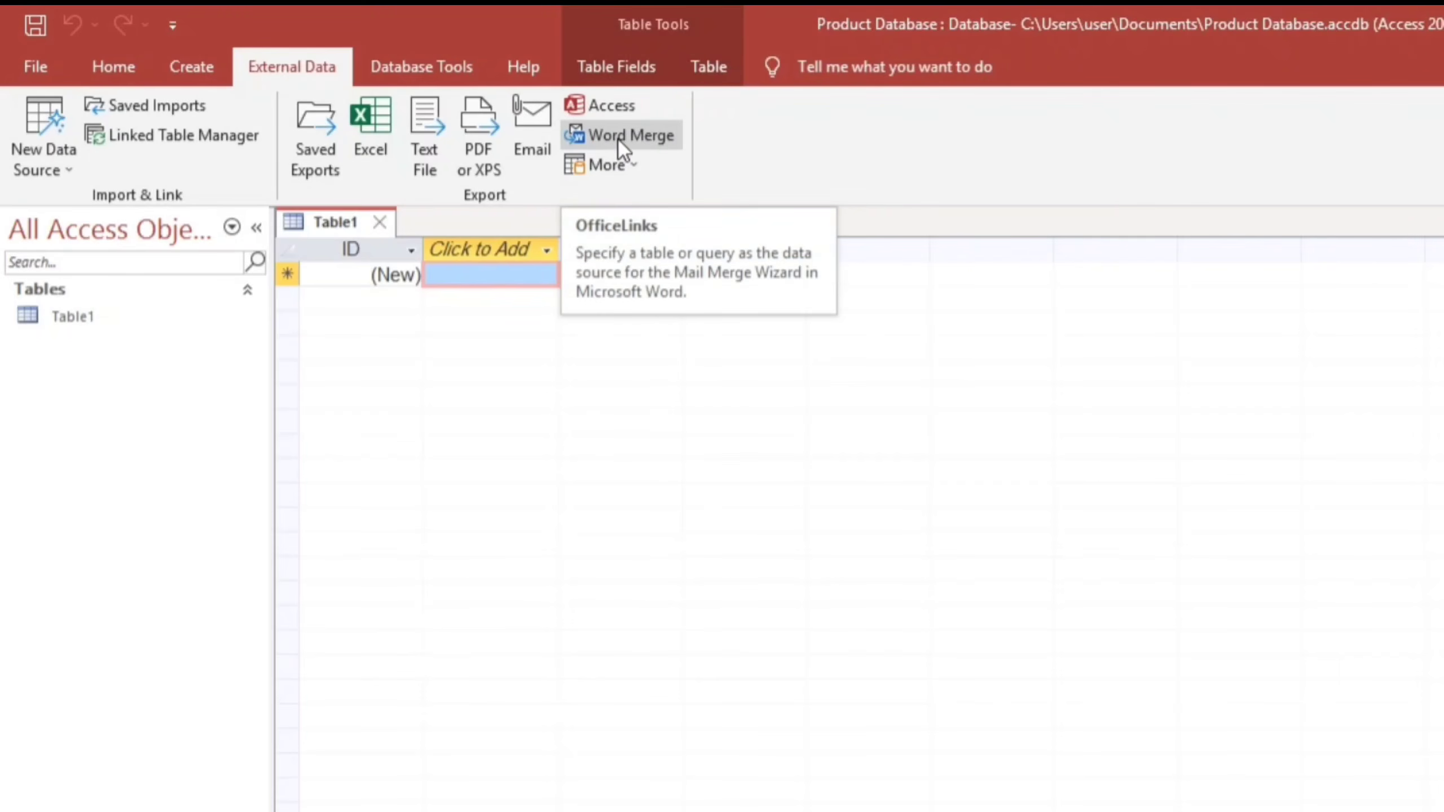
left_click(630, 165)
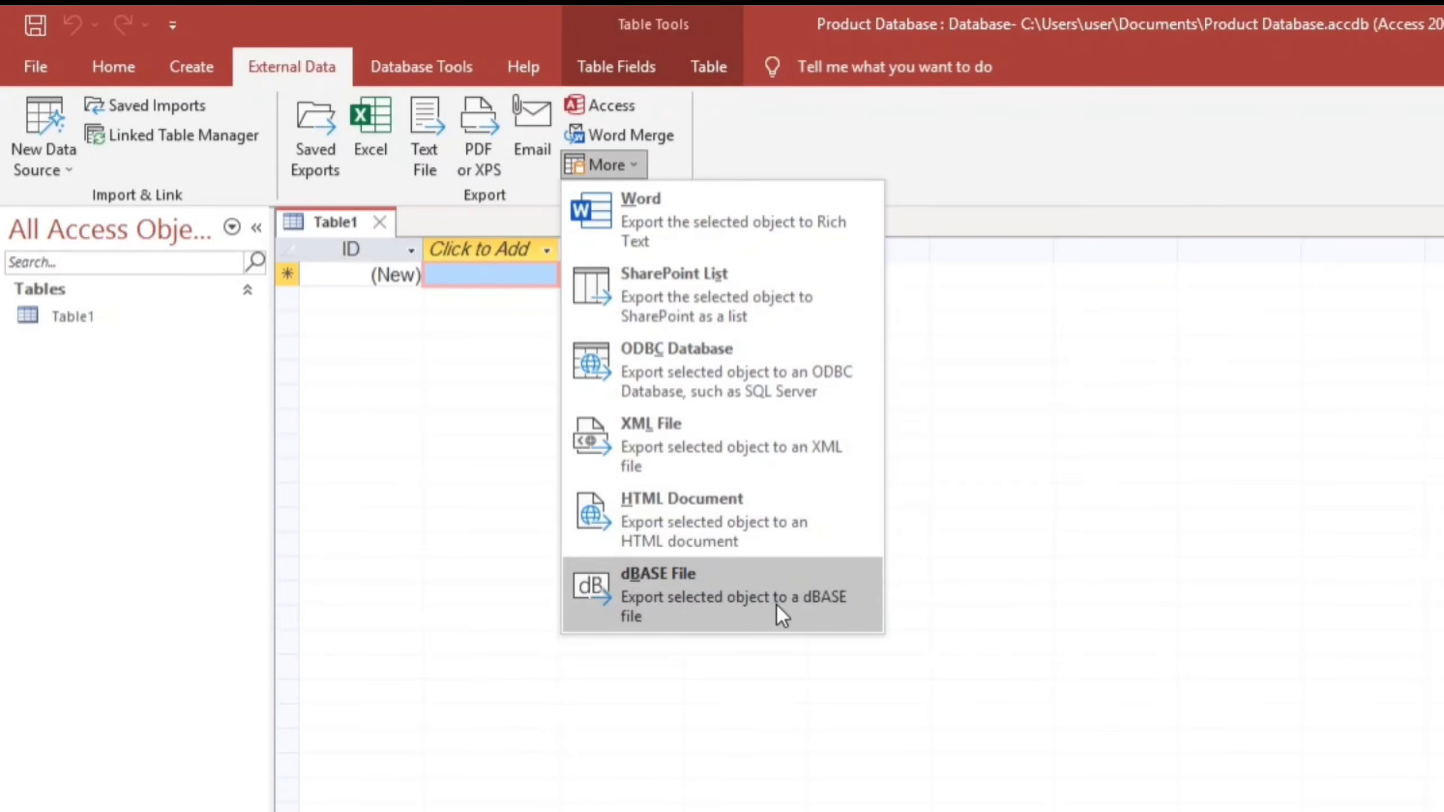
left_click(1084, 443)
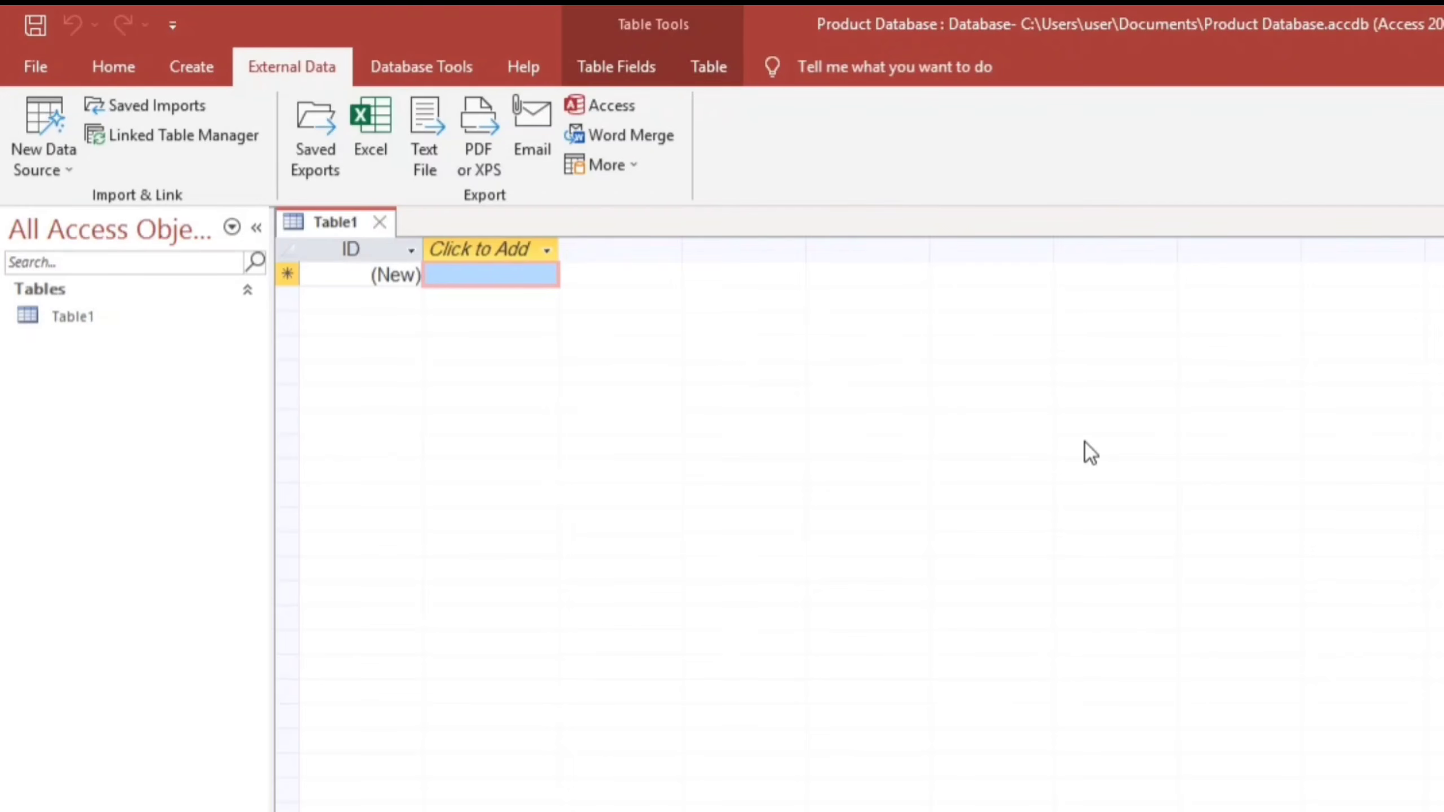
left_click(412, 73)
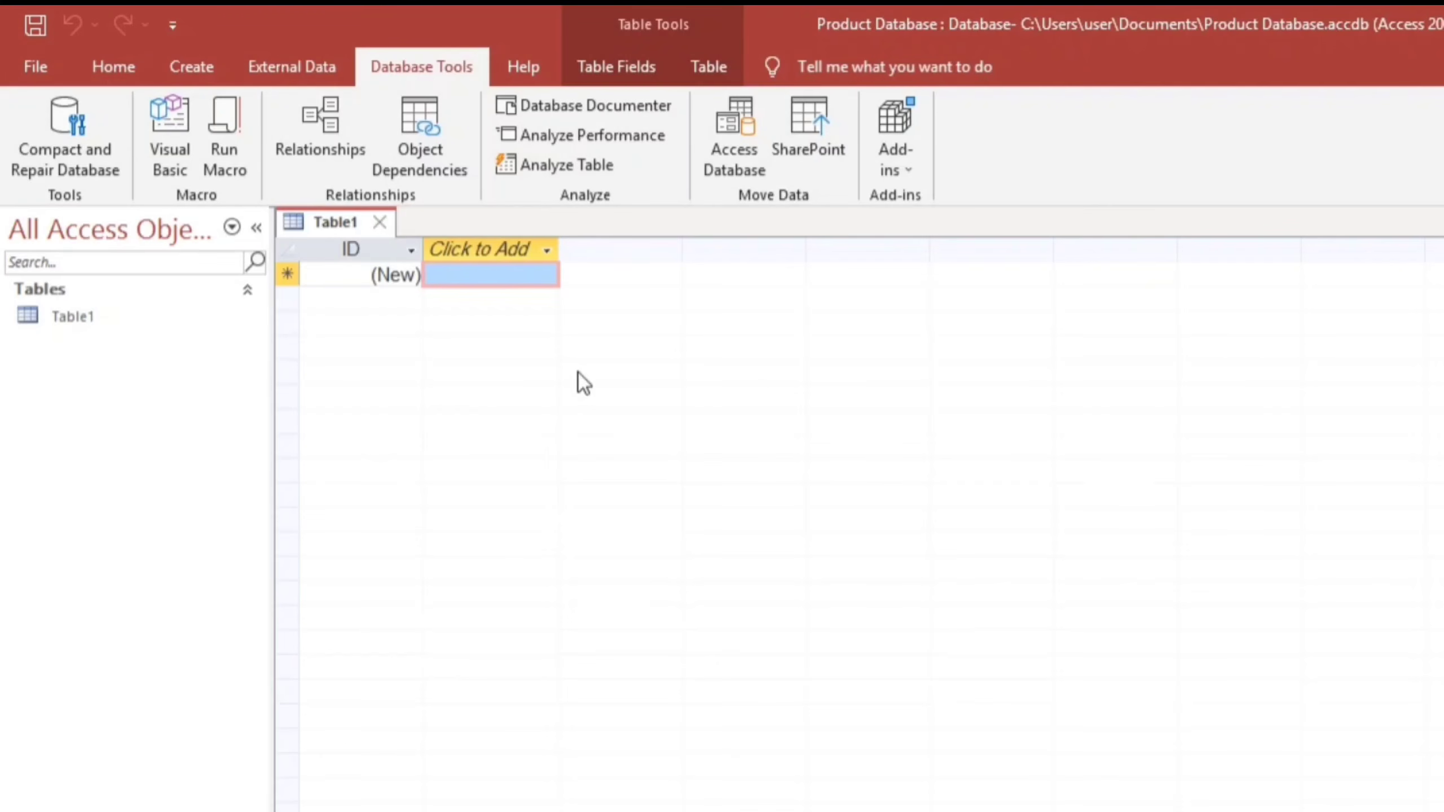
Close the default empty table and create a new blank table in Design view
left_click(379, 221)
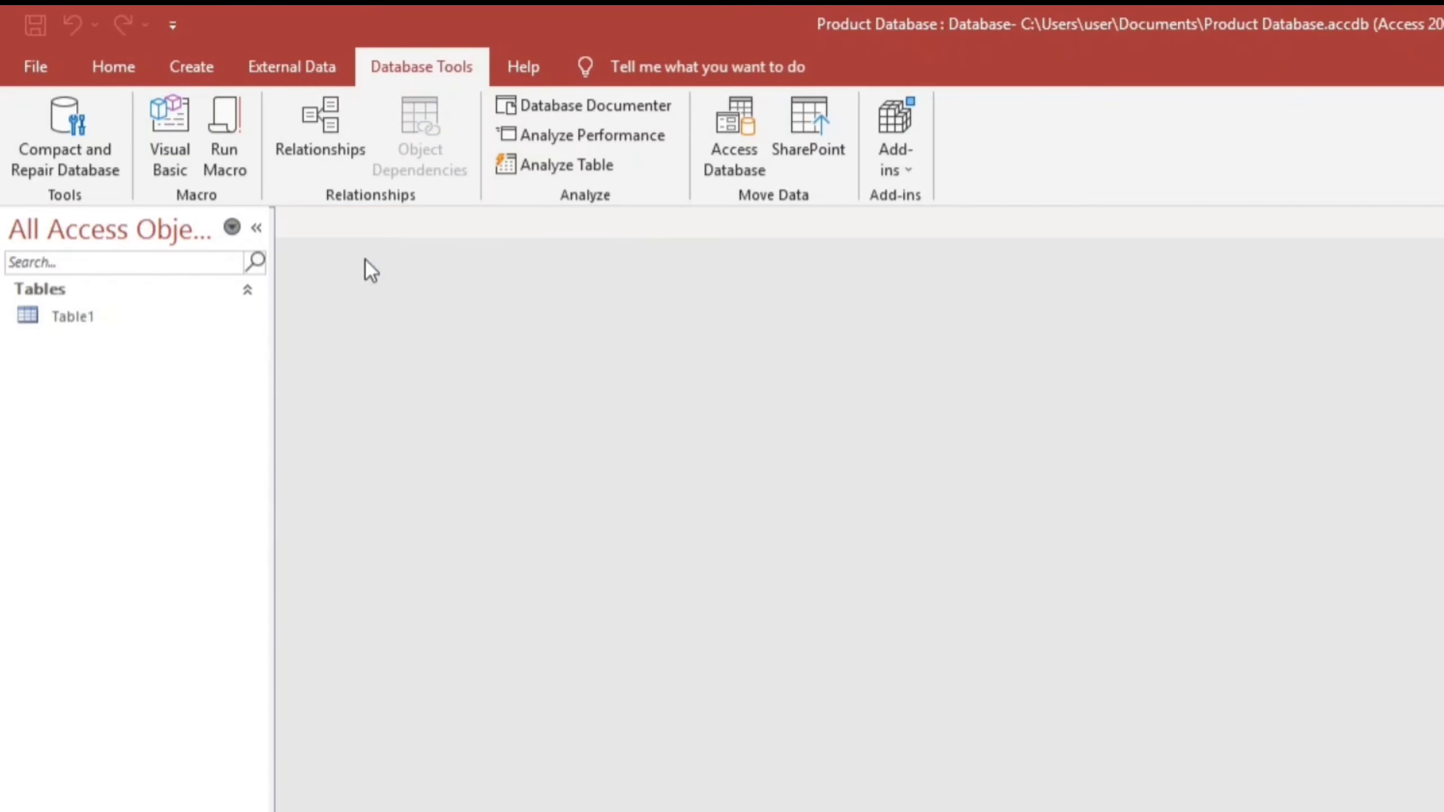
left_click(195, 65)
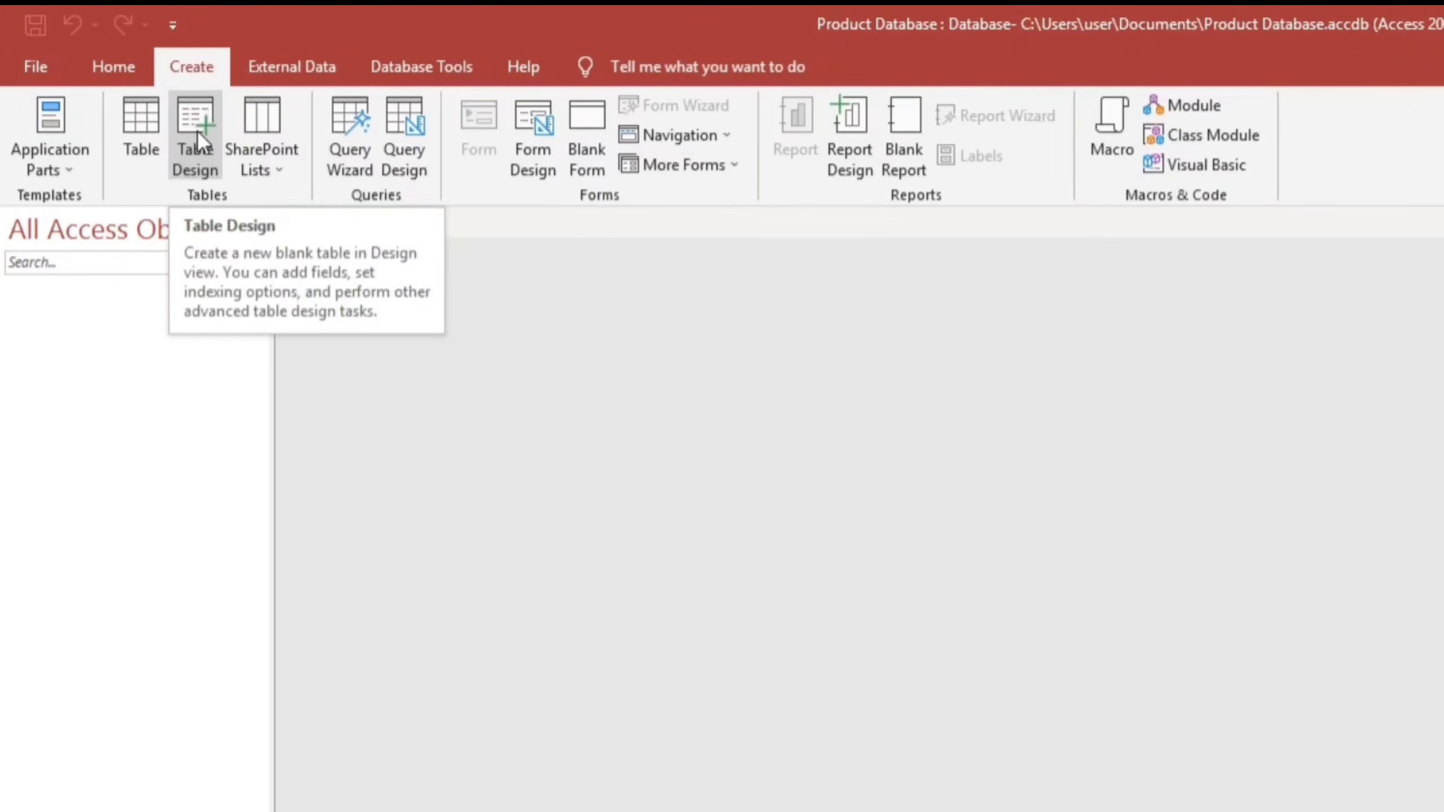
left_click(196, 130)
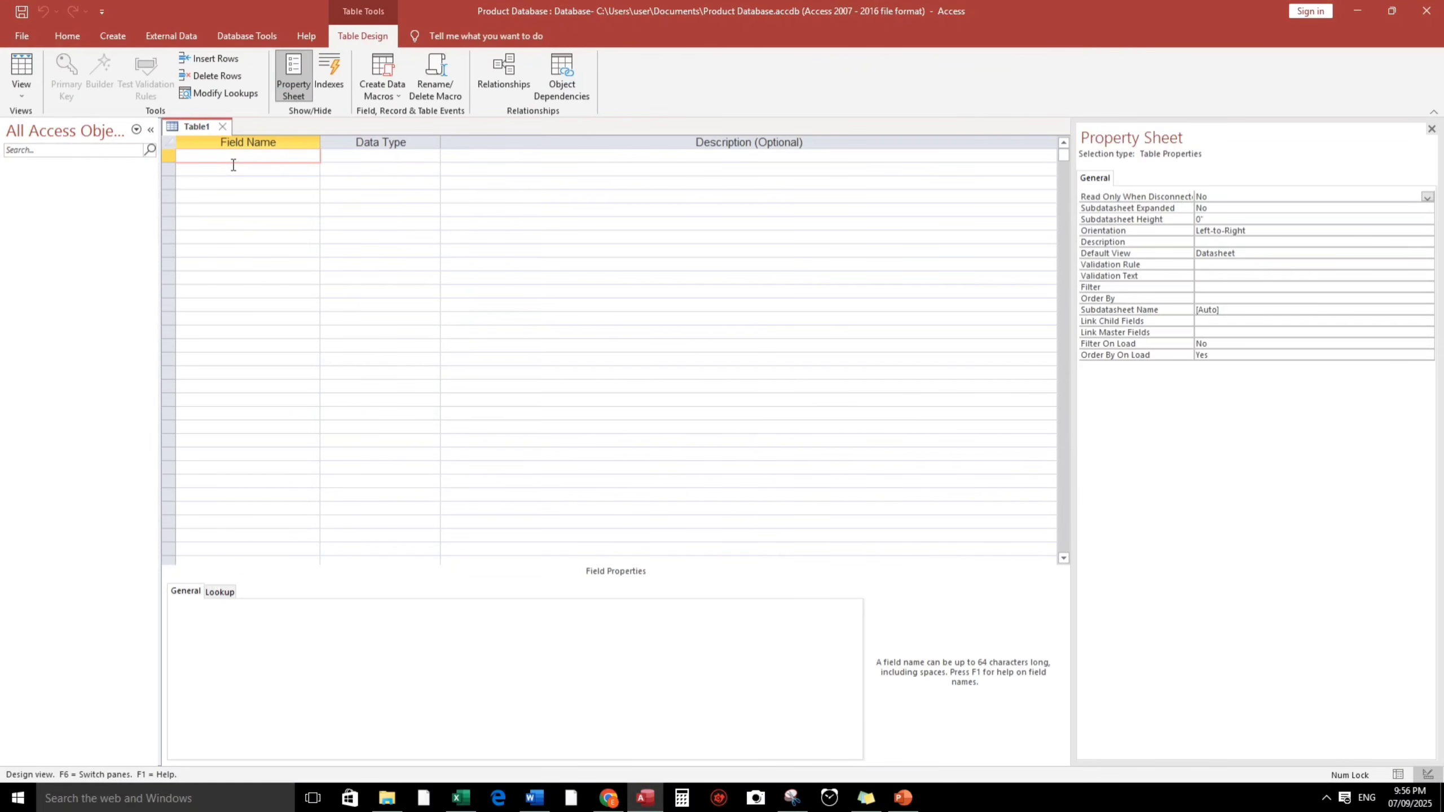
Add the fields ProductID, ProductName, Uom and PurchaseCost to the new table
type("ProductID")
left_click(233, 165)
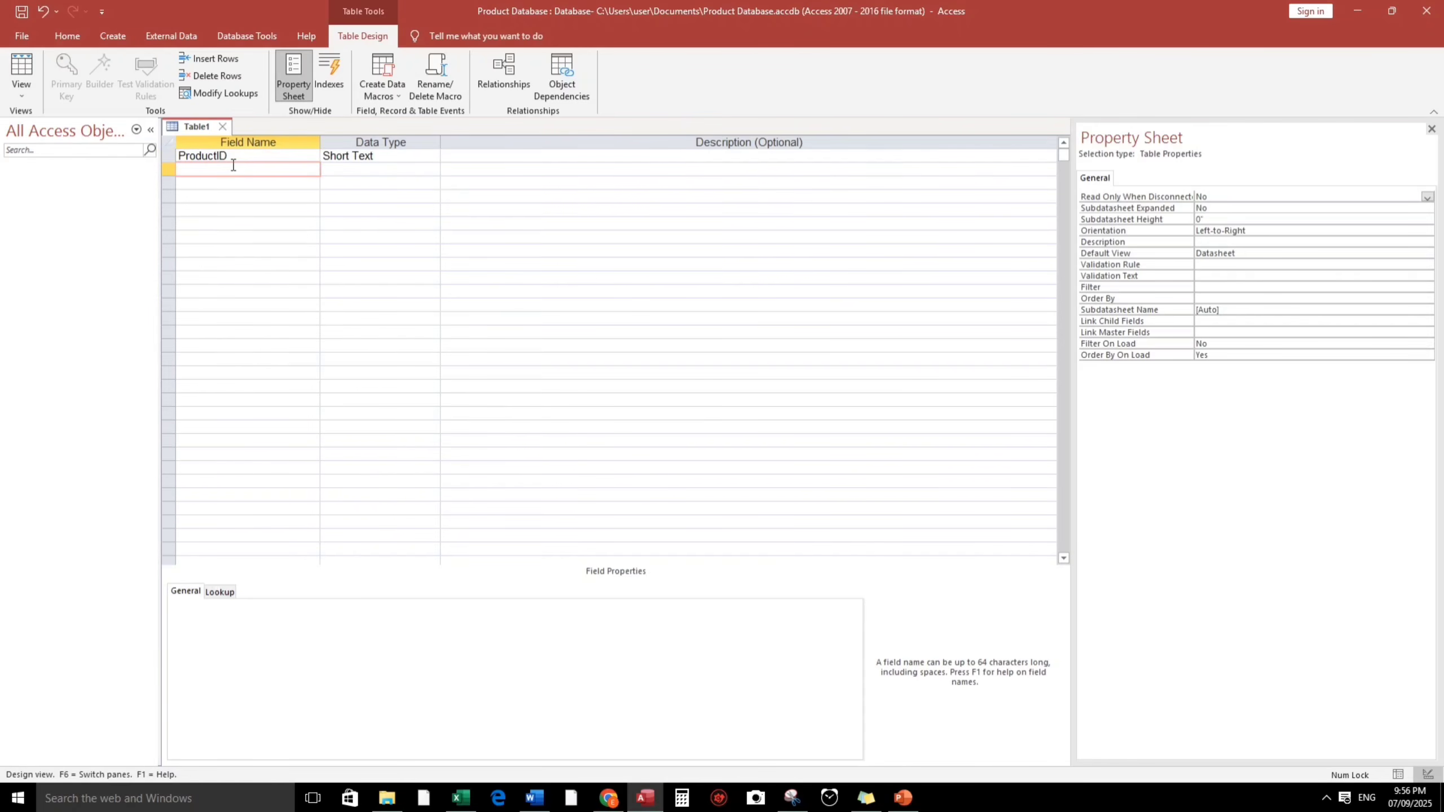
type("ProductName")
key("Down")
type("Uom")
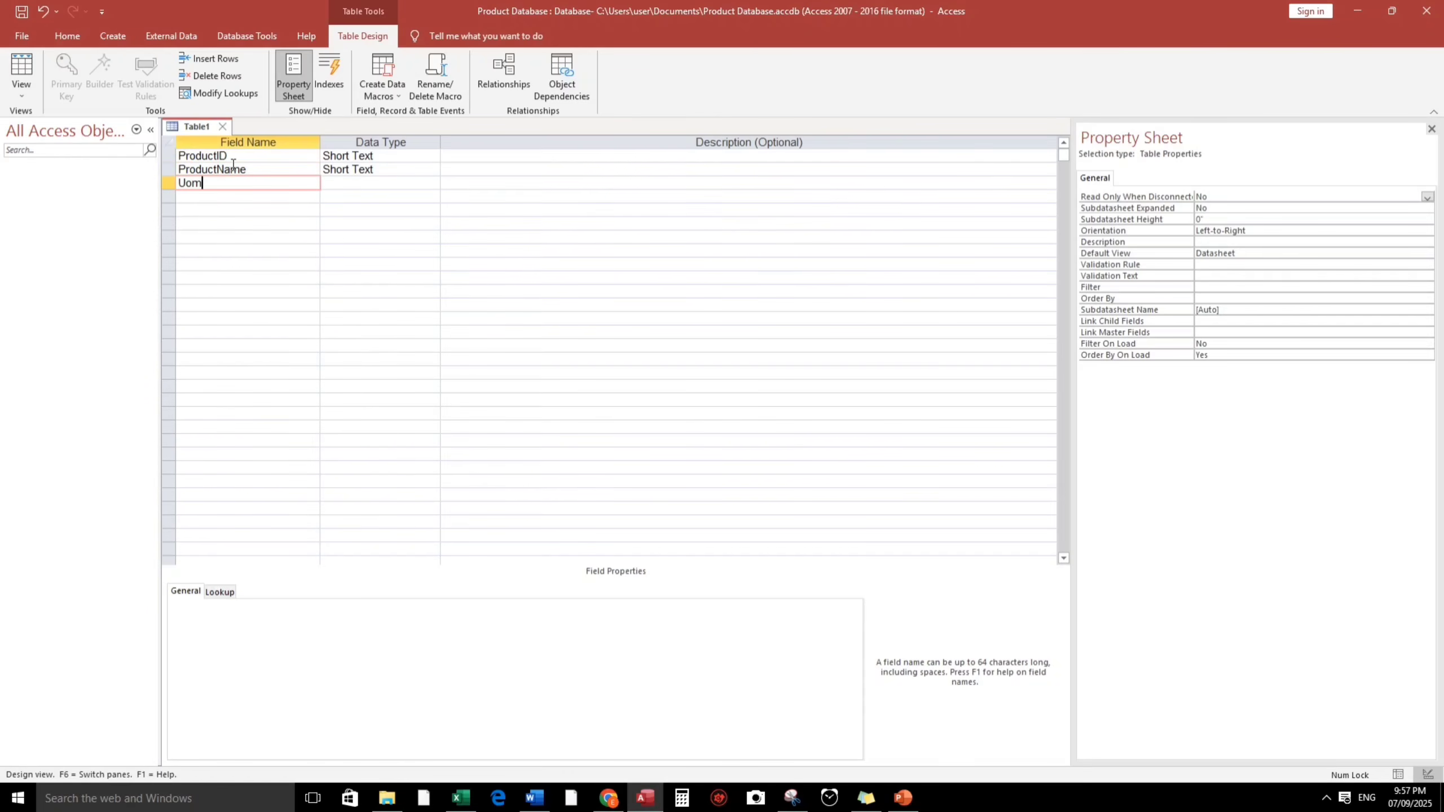
key("Down")
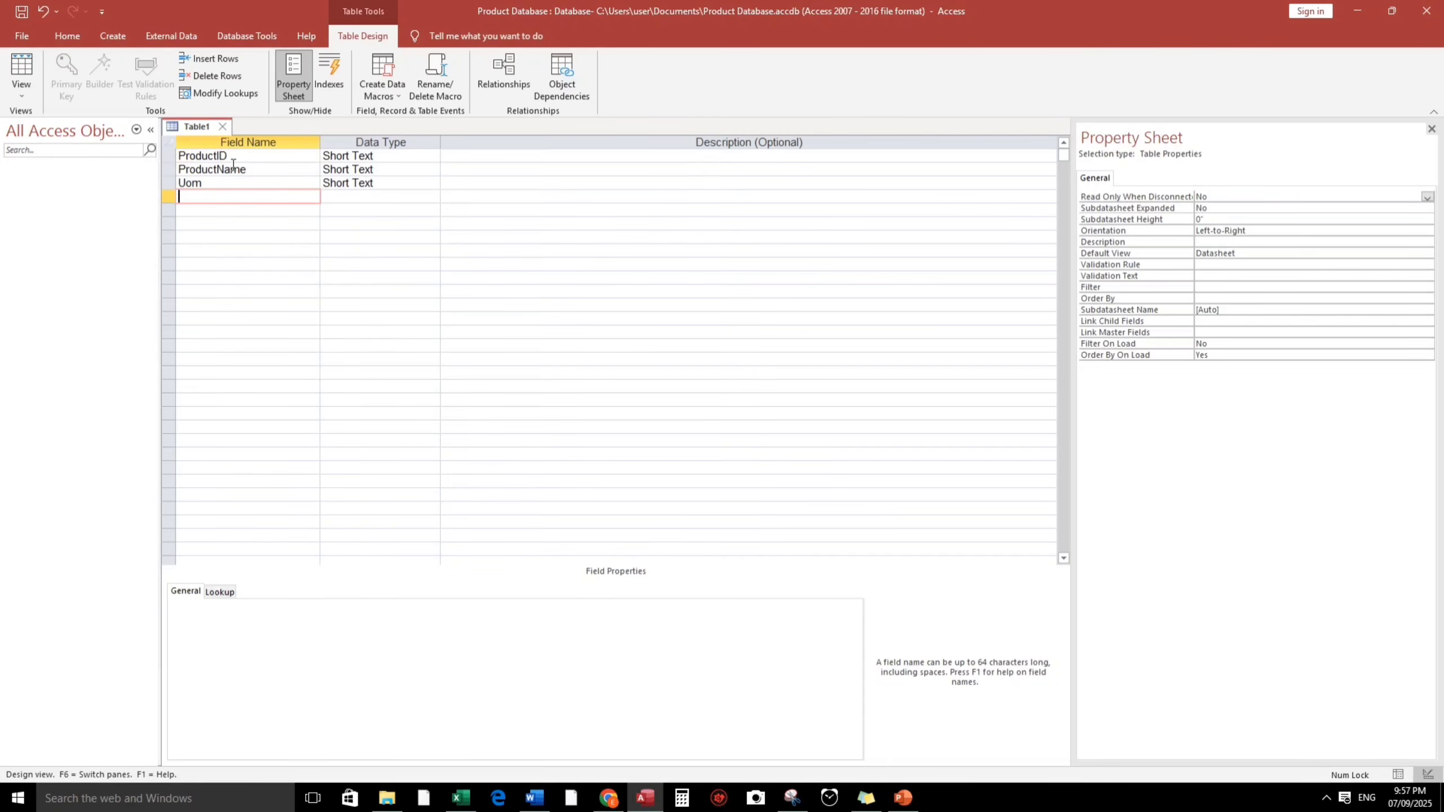
type("PurchaseCost")
key("Down")
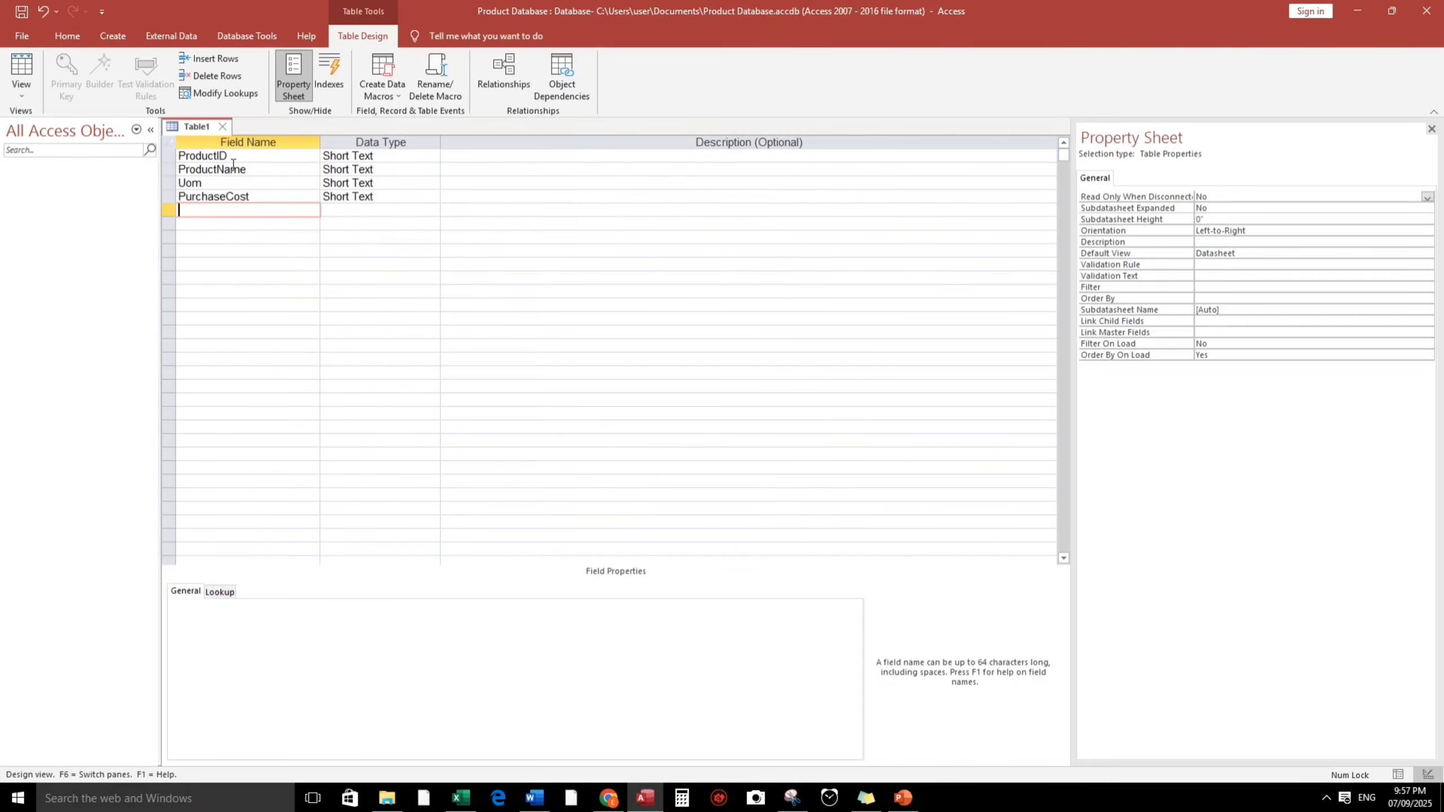
Add the fields RetailPrice, Category, ExpiryDate and Picture below PurchaseCost
type("RetailPrice")
key("Down")
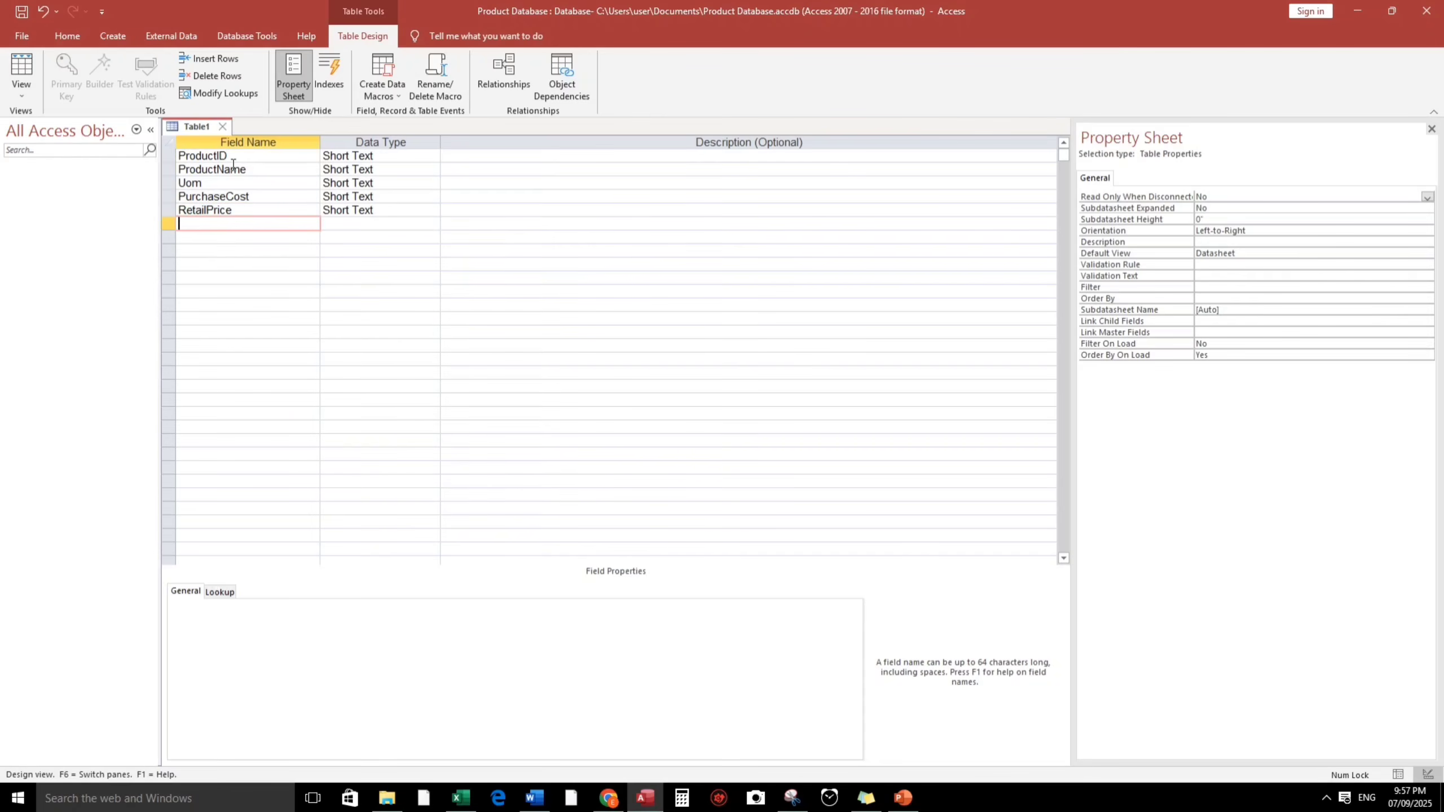
type("Category")
key("Down")
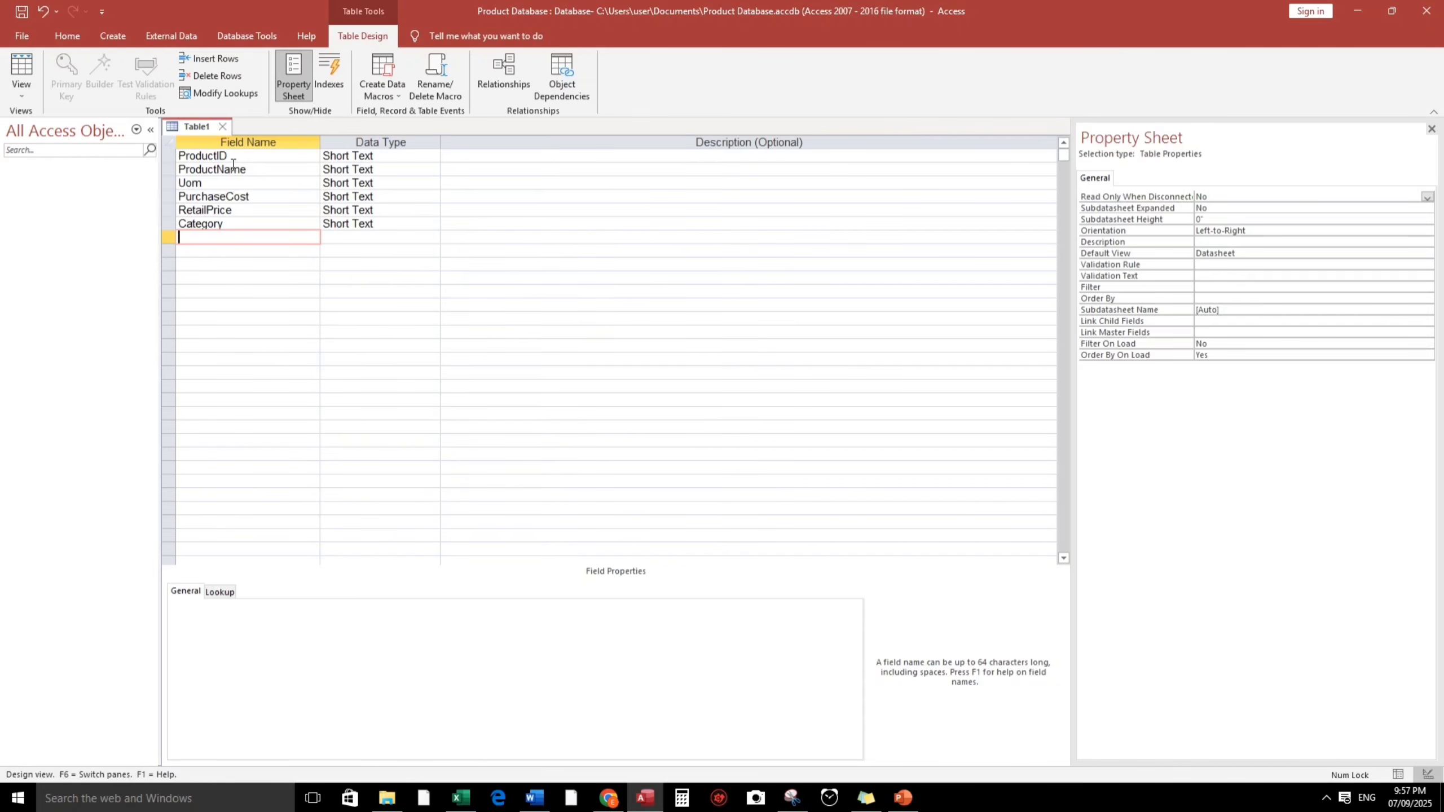
type("ExpiryDate")
key("Down")
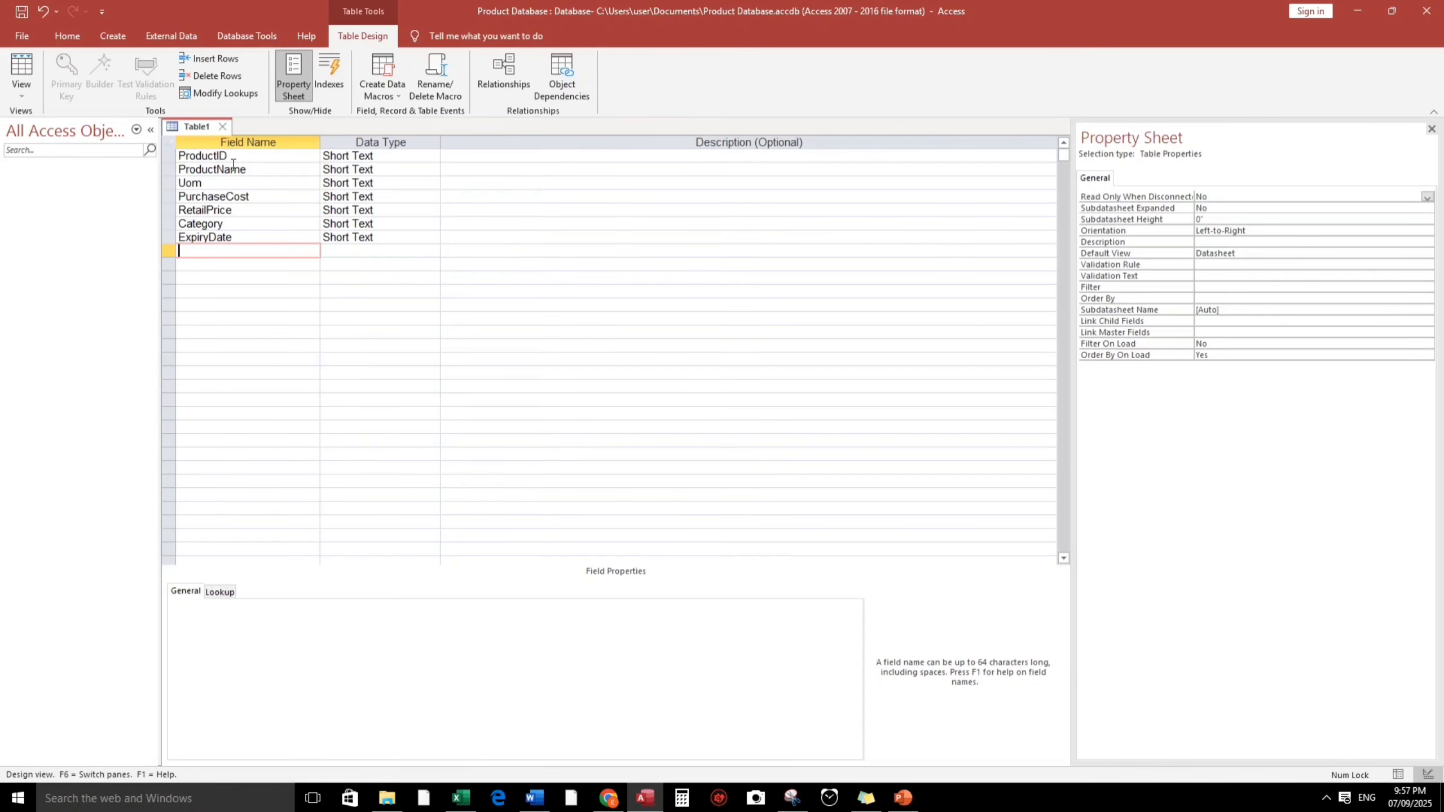
type("Picture")
Set the data type of the ProductID field to AutoNumber
key("Up")
key("Up")
key("Up")
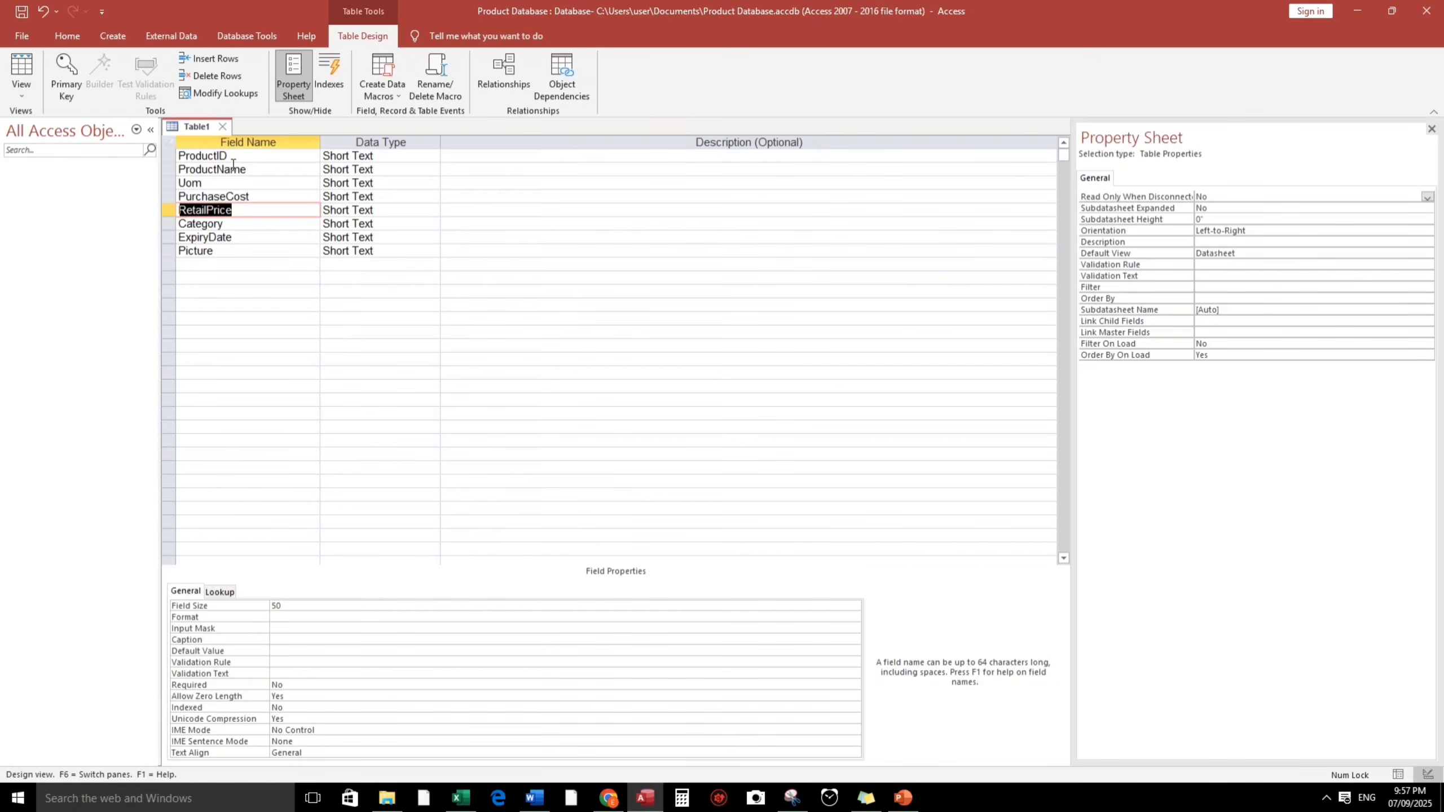
left_click(233, 158)
left_click(385, 156)
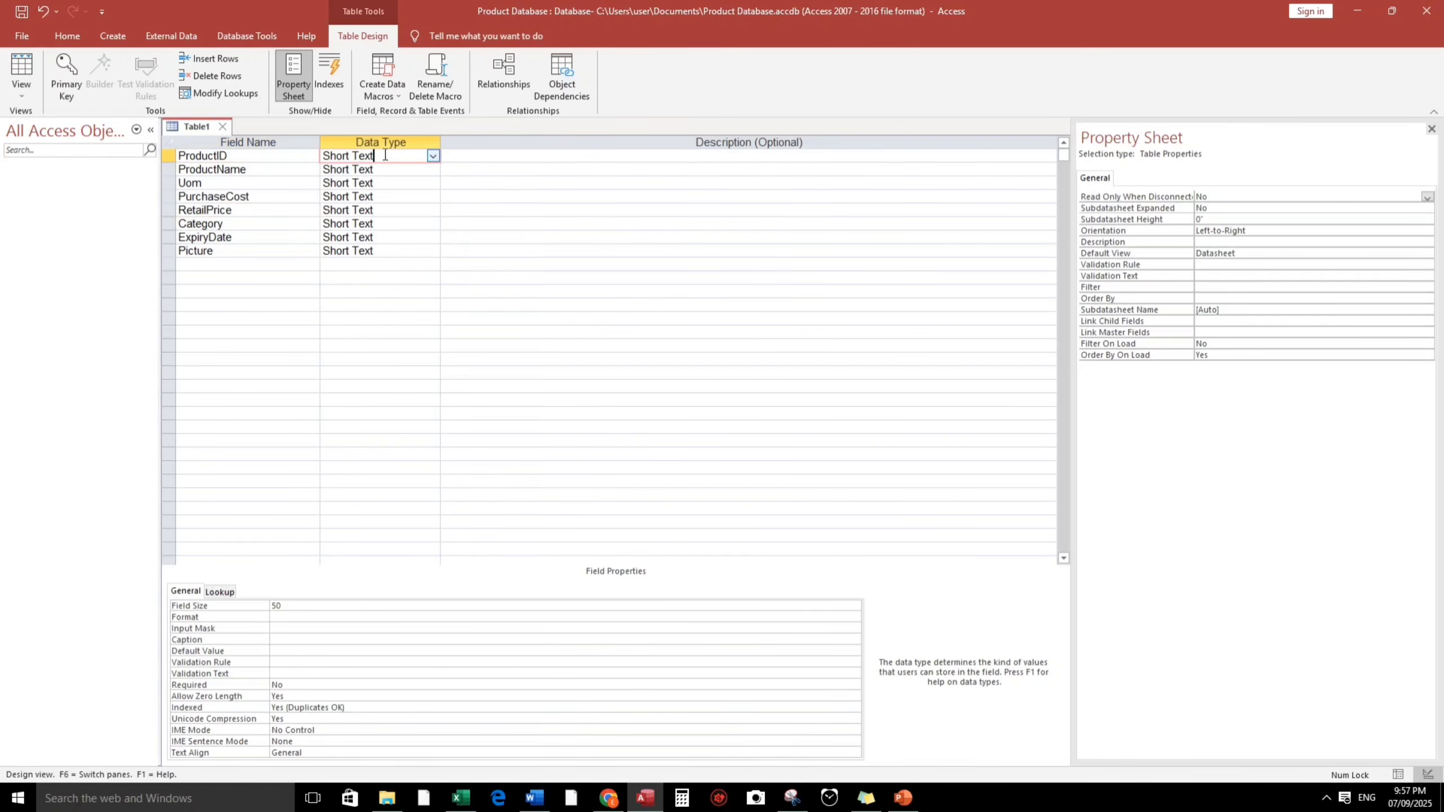
left_click(433, 156)
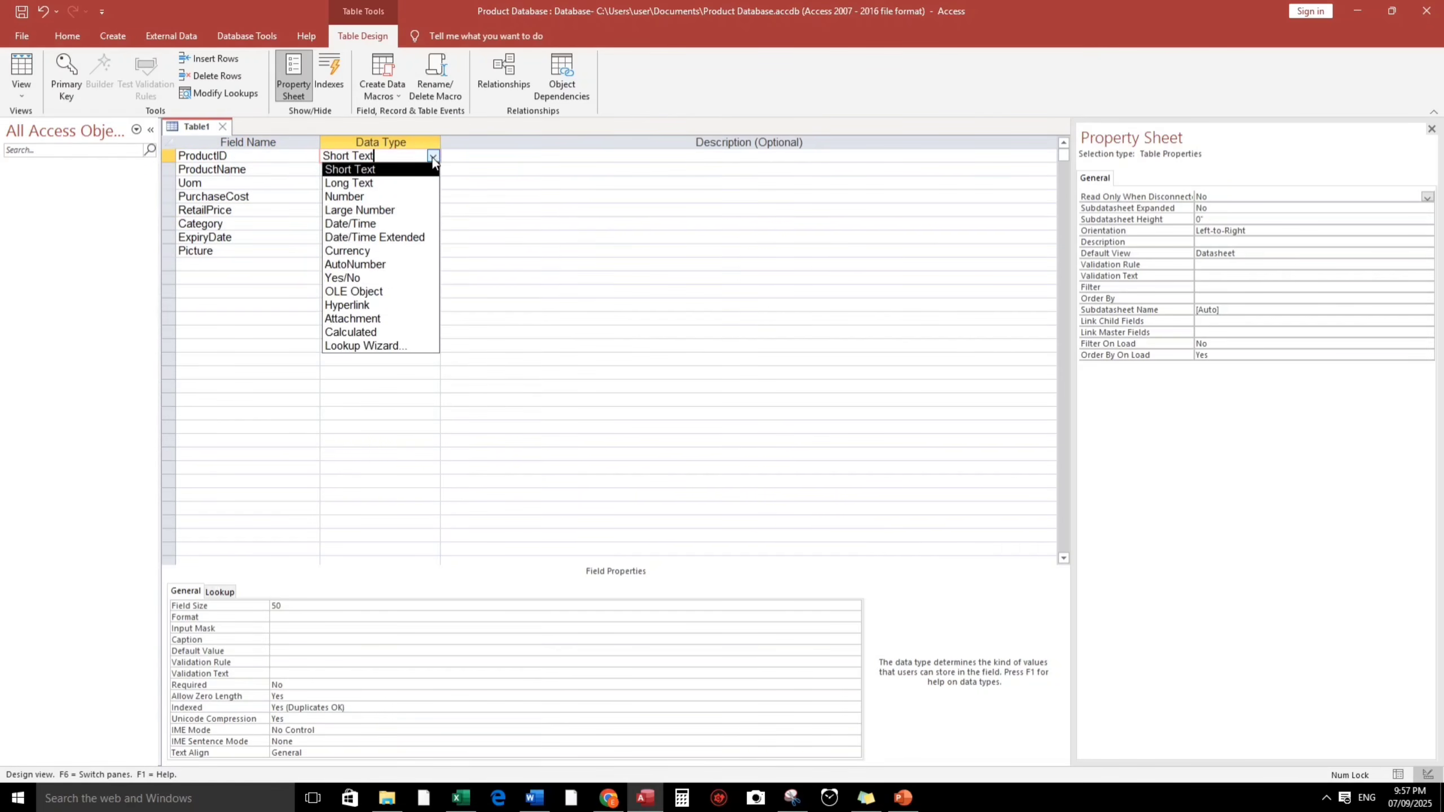
left_click(371, 265)
Limit the ProductName field to a field size of 35 characters
left_click(353, 170)
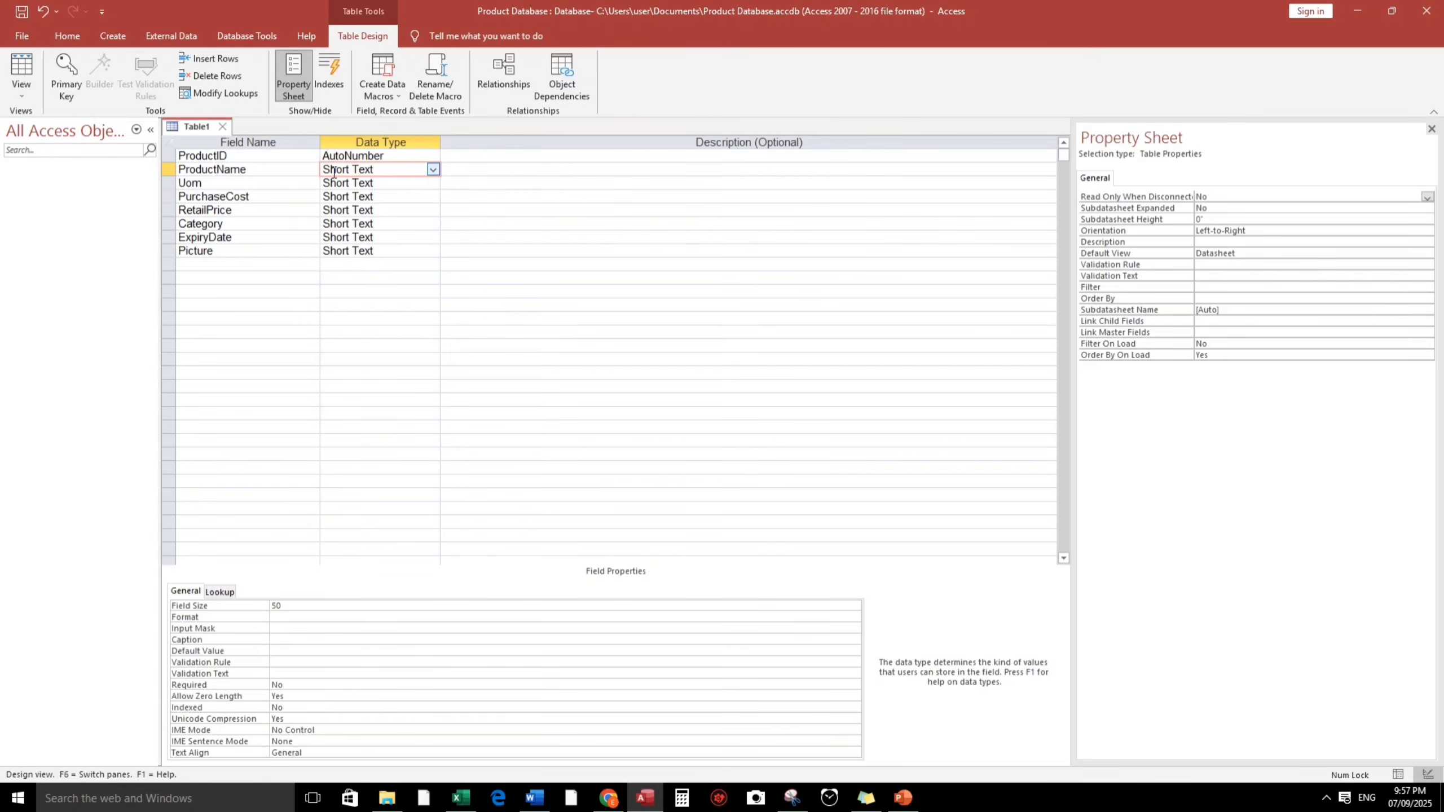
double_click(278, 605)
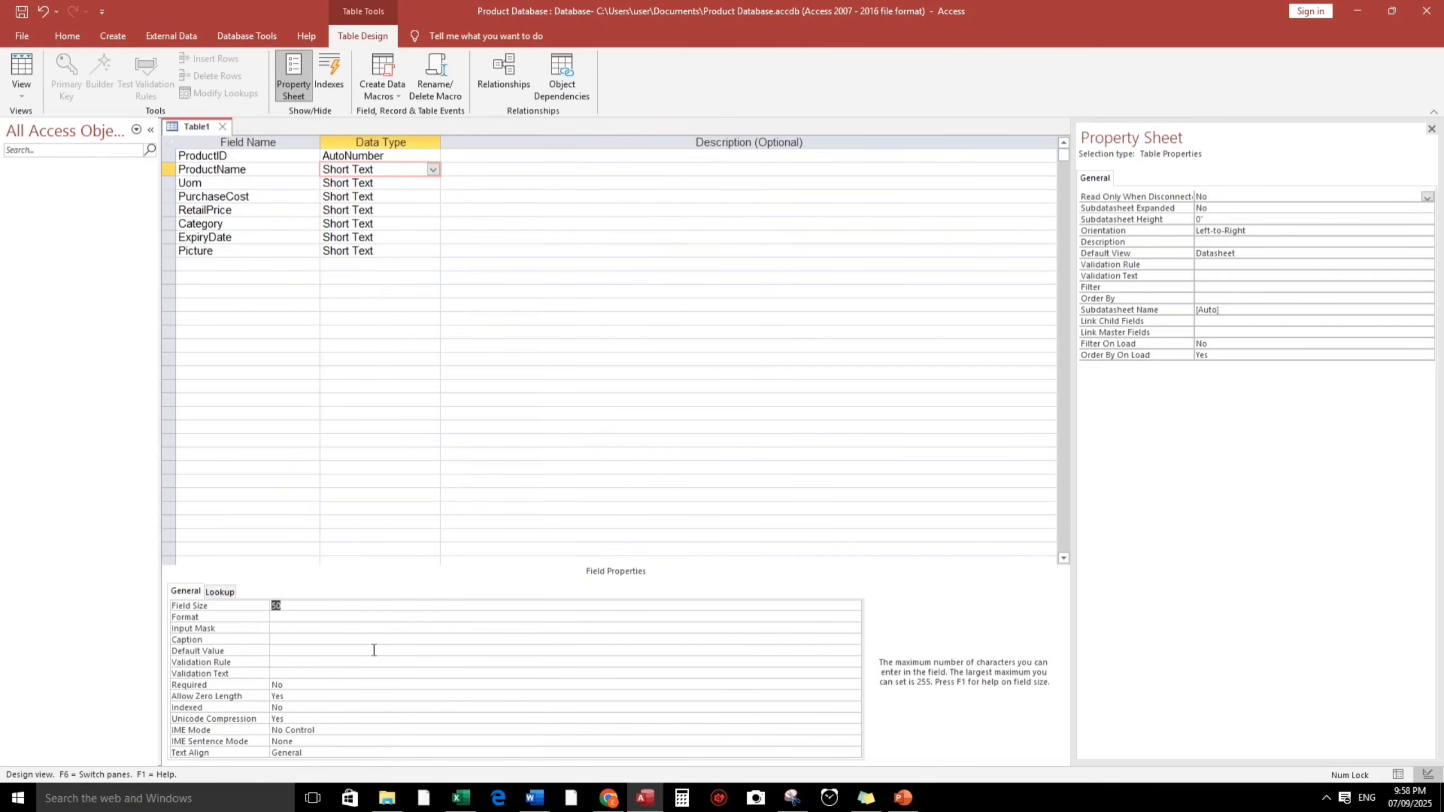
type("35")
left_click(316, 629)
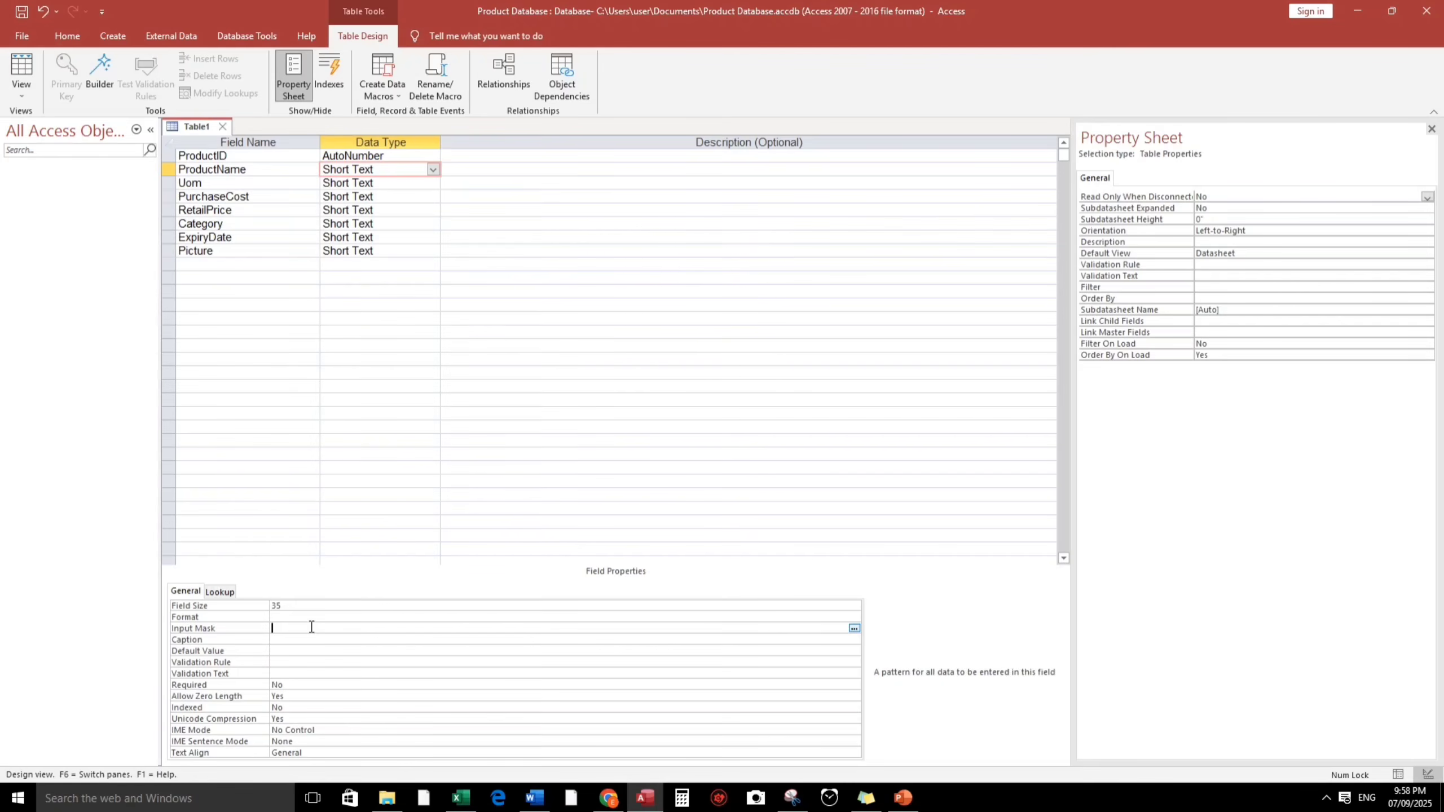
left_click(291, 606)
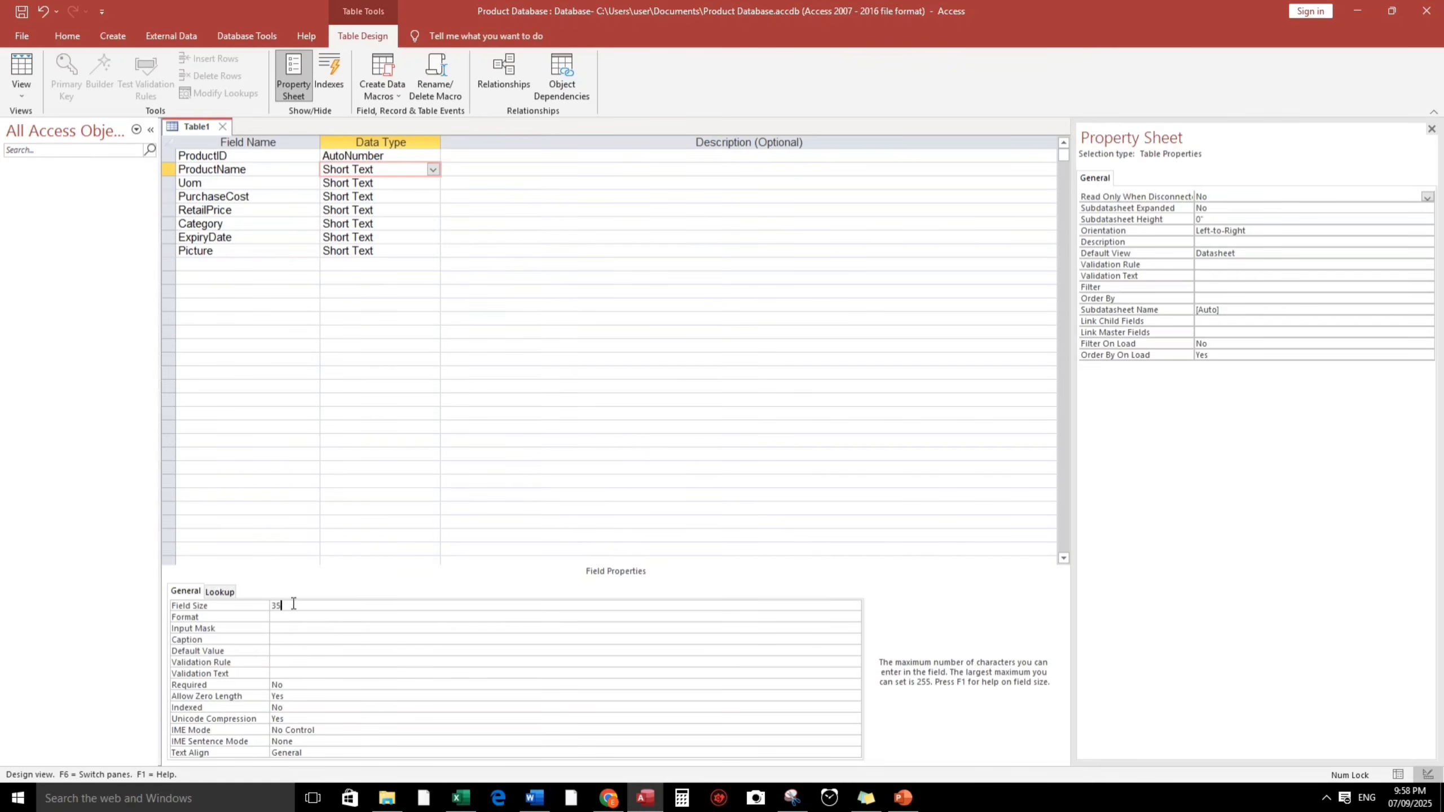
Set the field size of the Uom field to 10
left_click(342, 182)
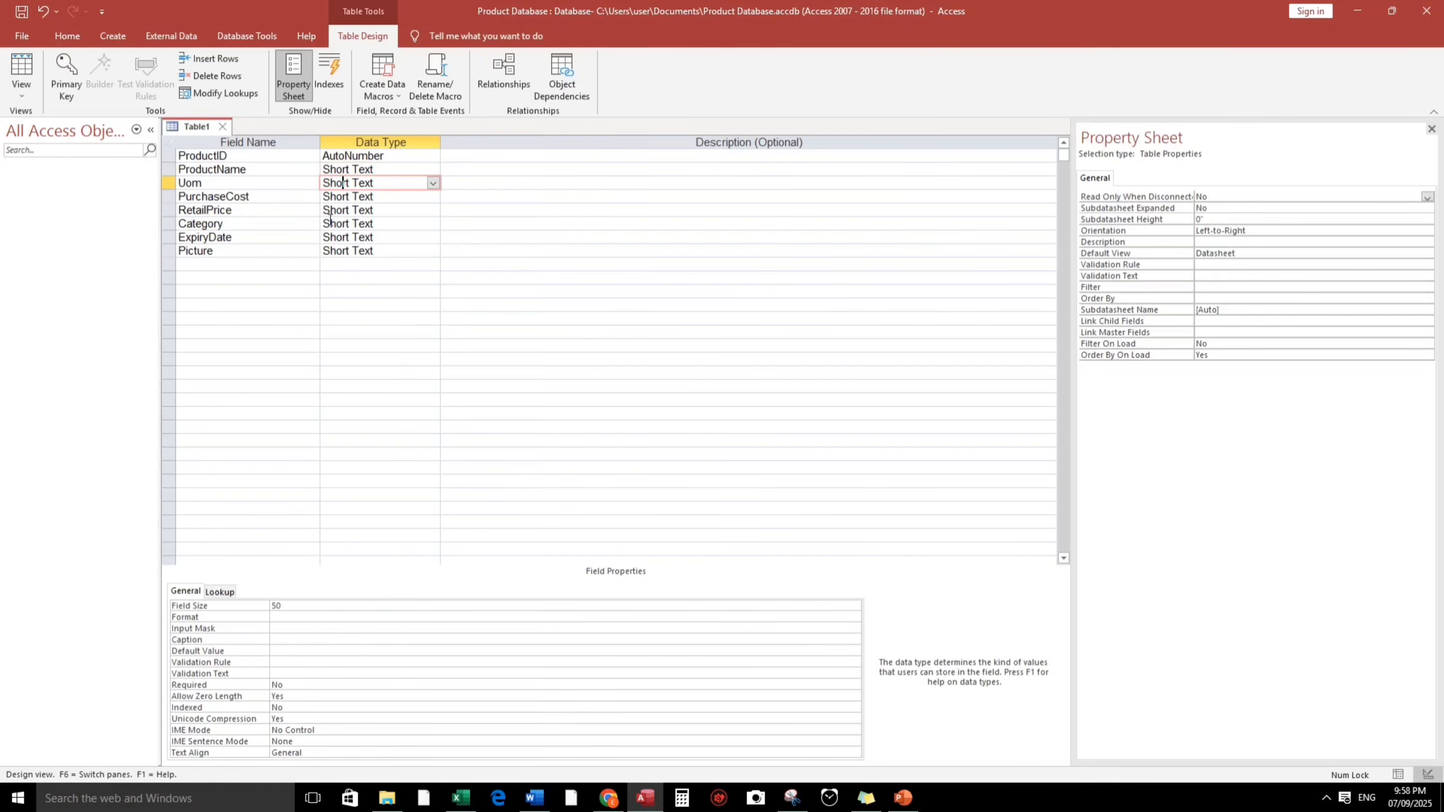
double_click(278, 605)
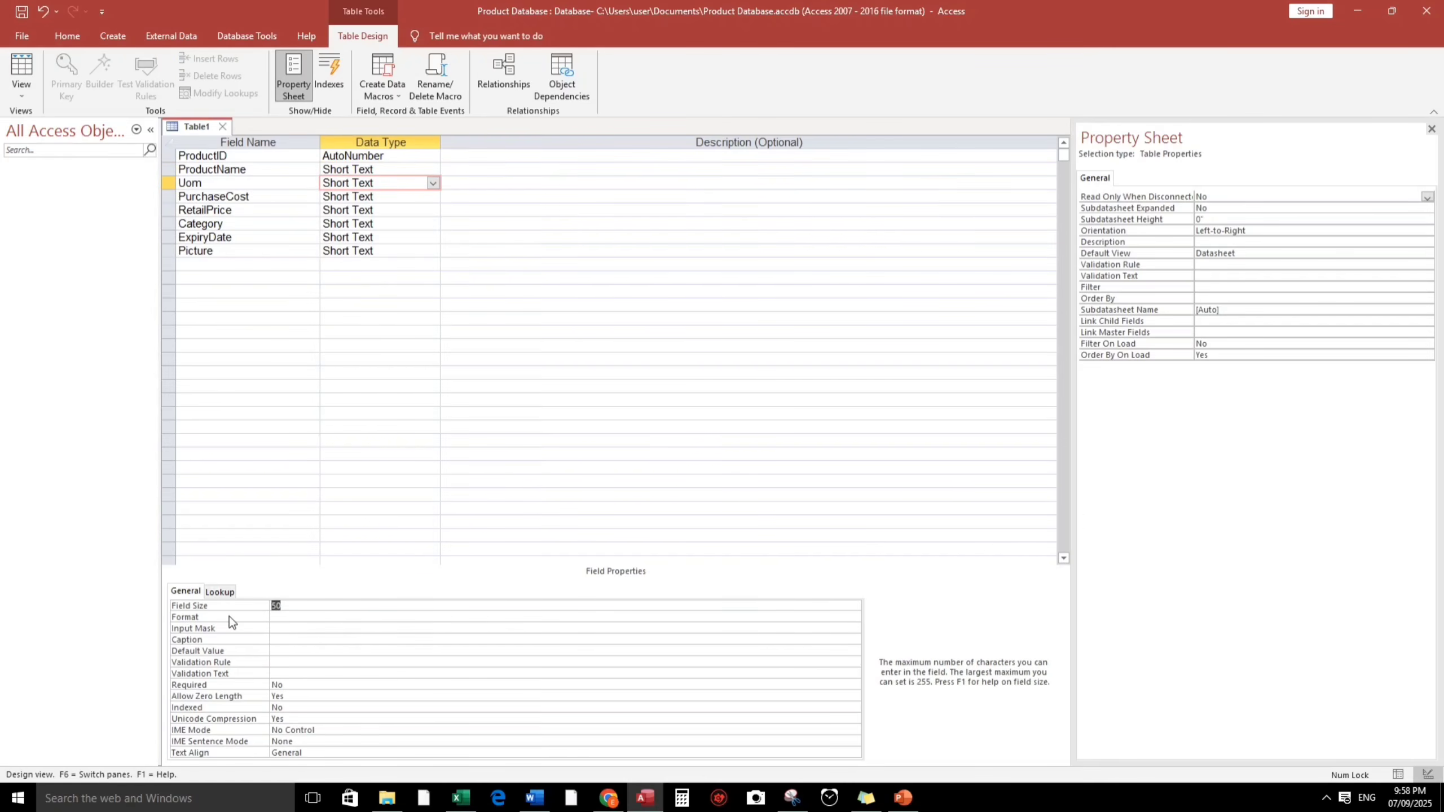
type("10")
key("Return")
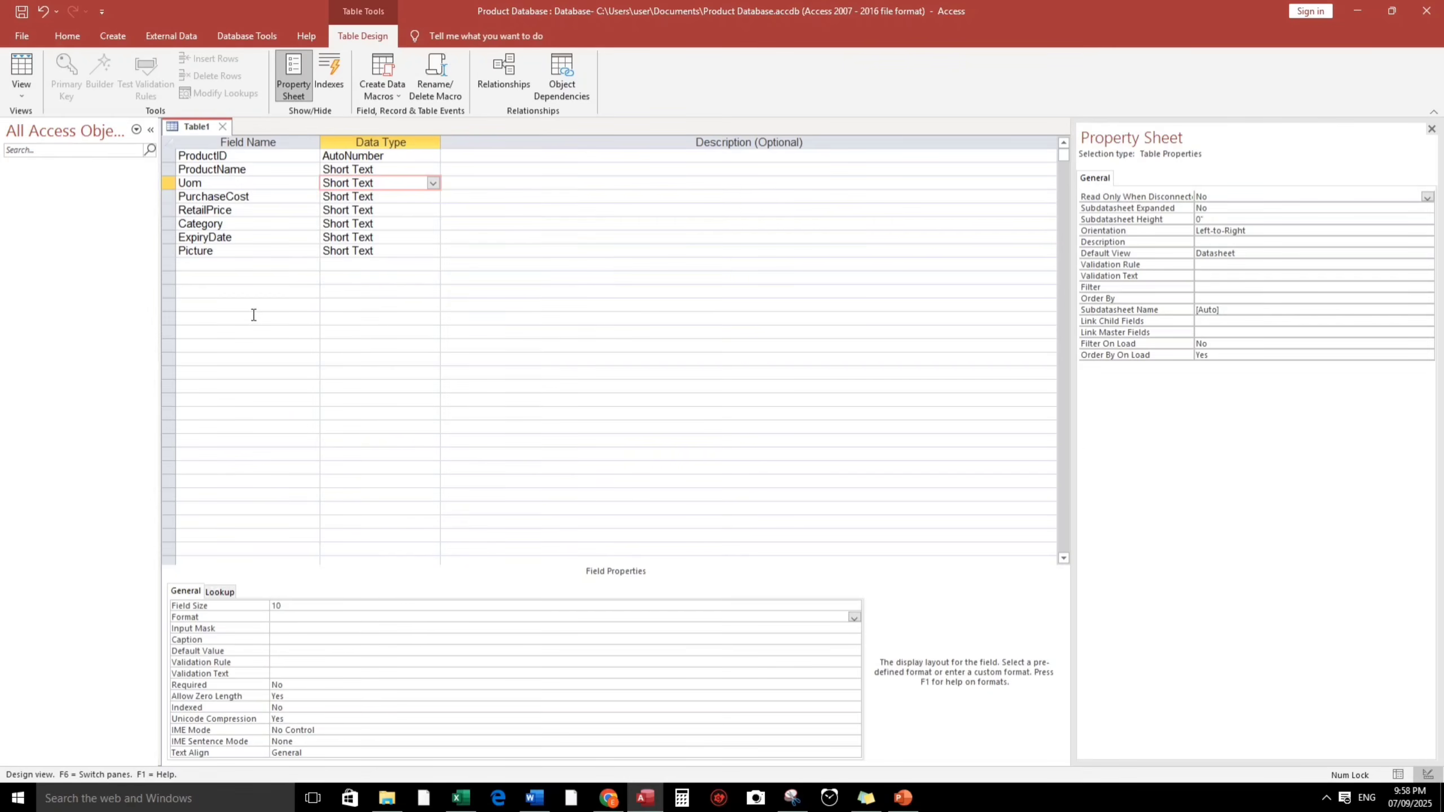
Set the PurchaseCost field's data type to Currency and its format to Standard
left_click(382, 196)
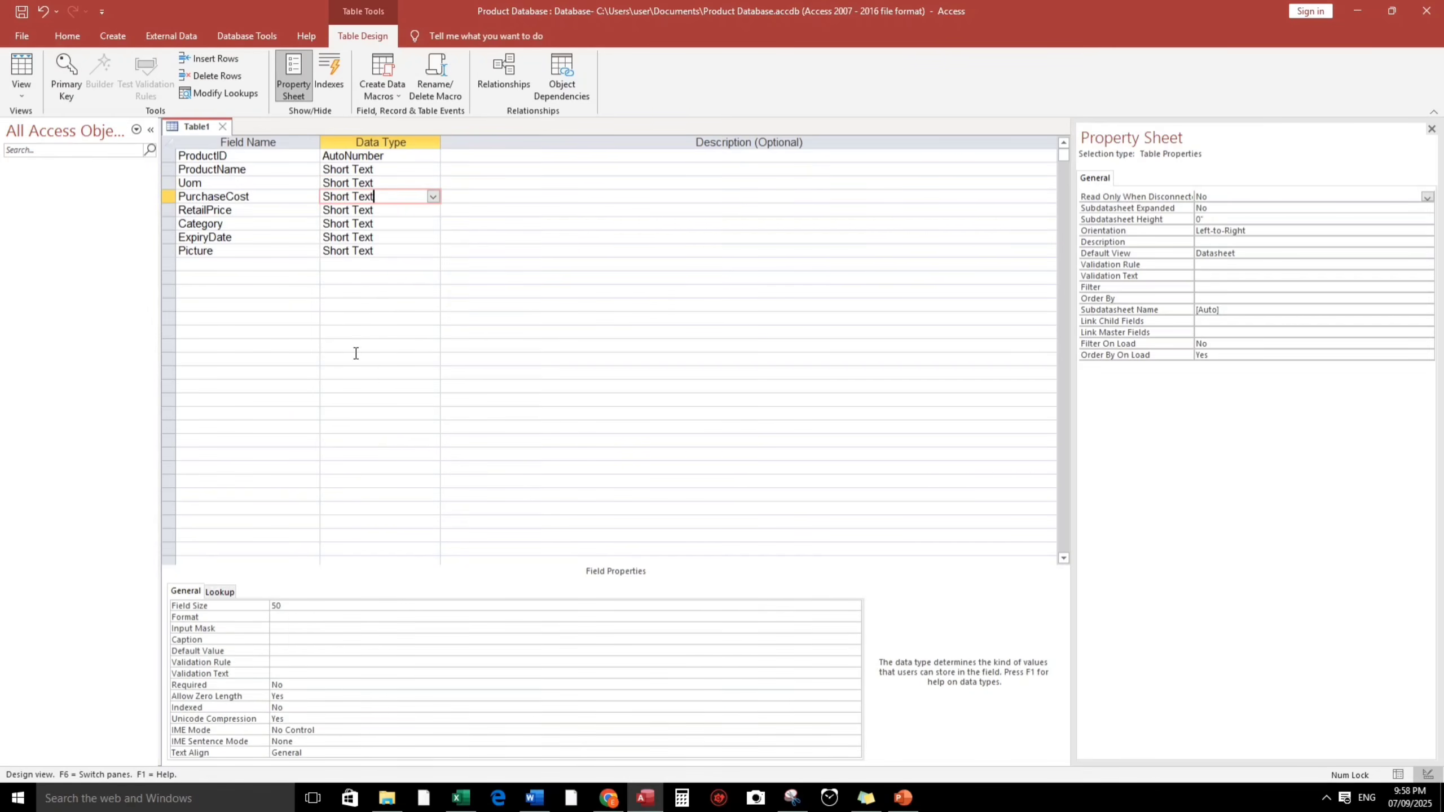
left_click(433, 196)
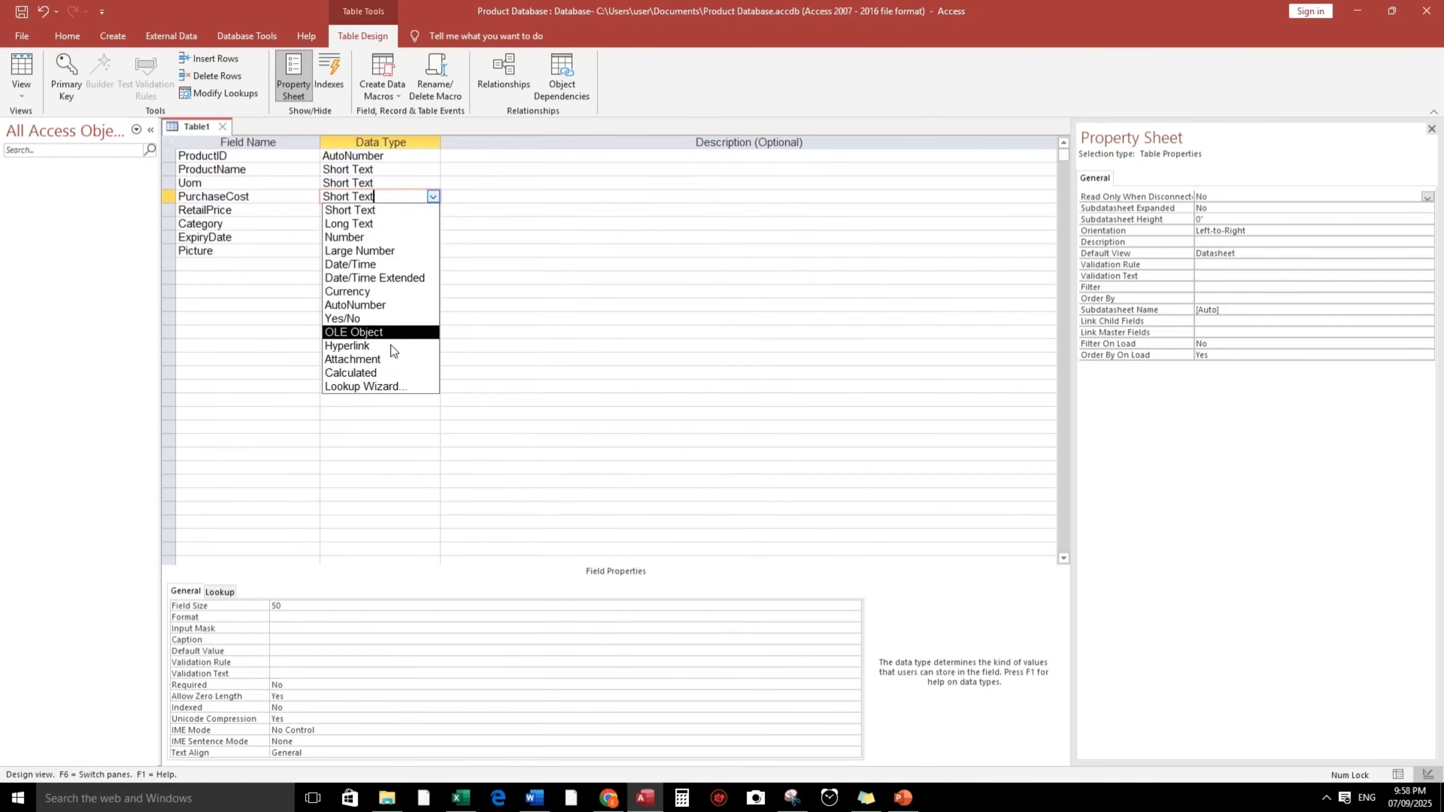
left_click(351, 297)
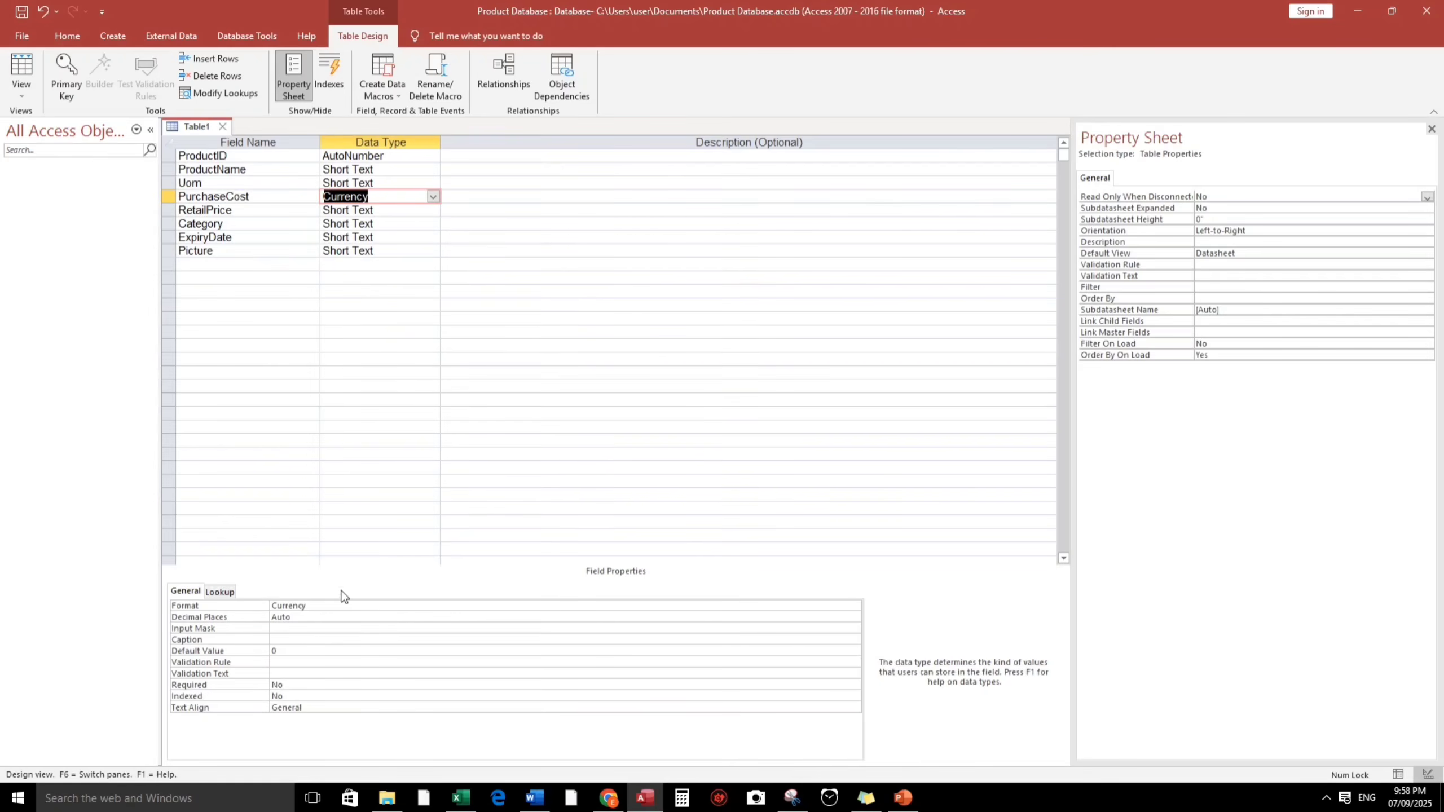
left_click_drag(323, 607, 229, 599)
type("standard")
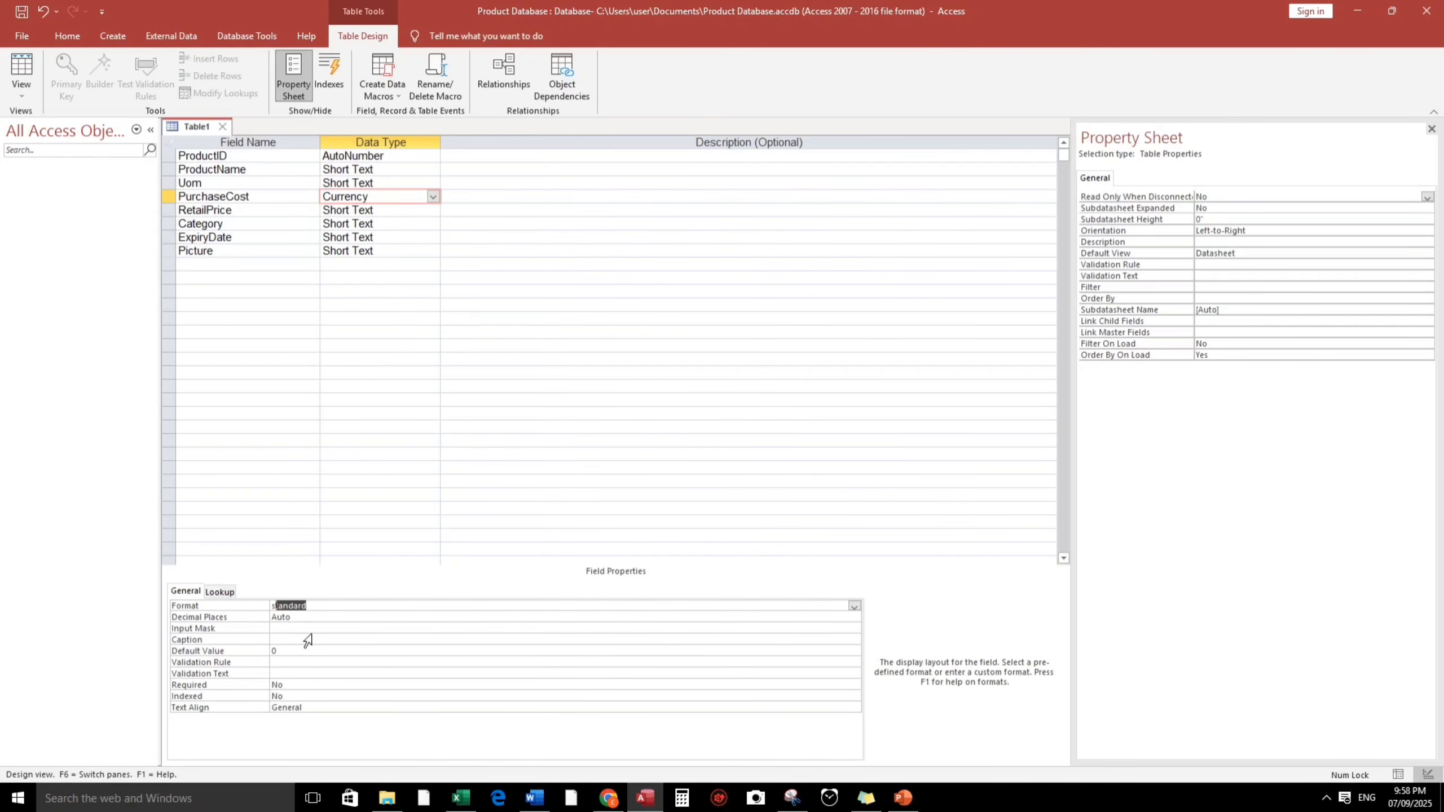
left_click(307, 639)
Give the RetailPrice field the Currency data type with the Standard format
left_click(353, 211)
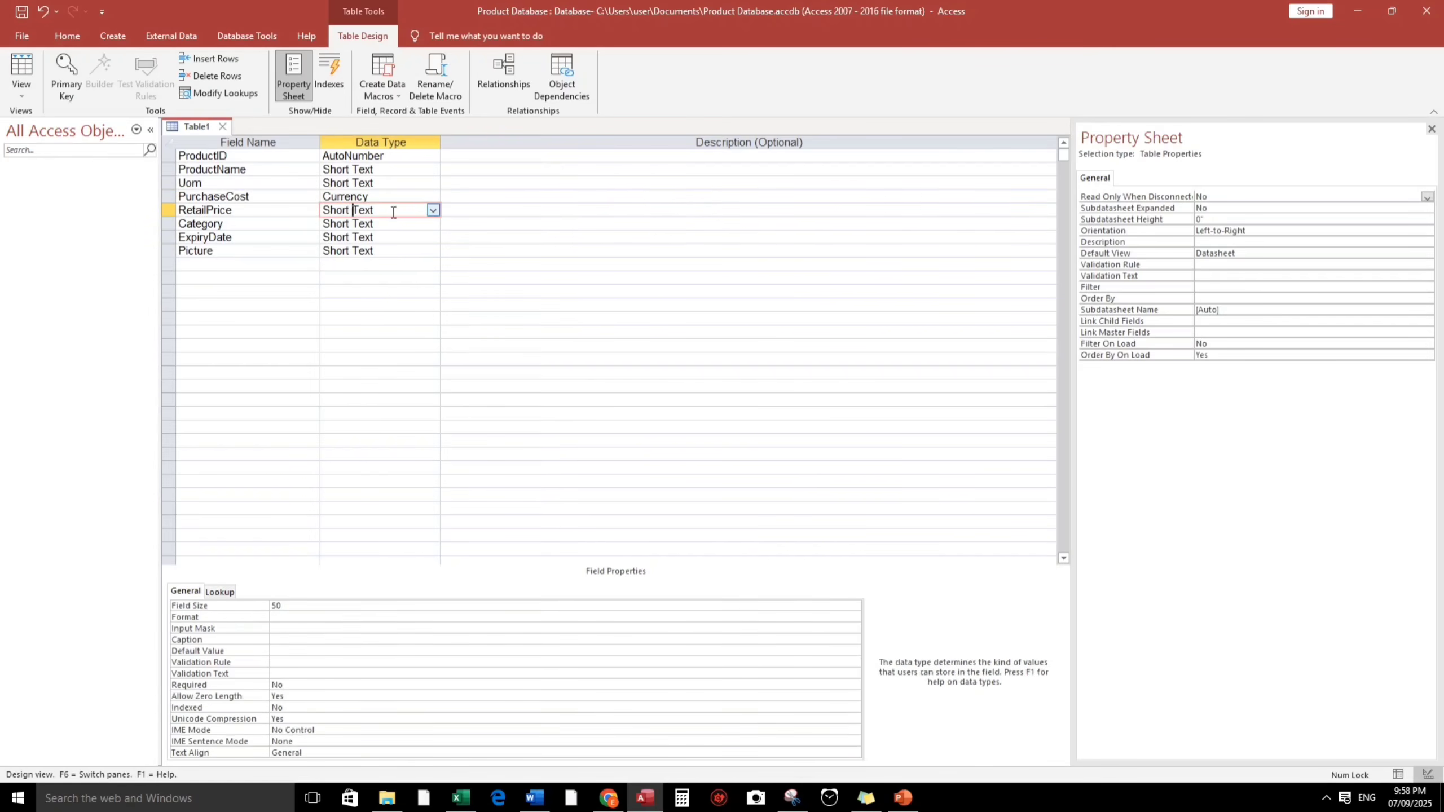
left_click(435, 210)
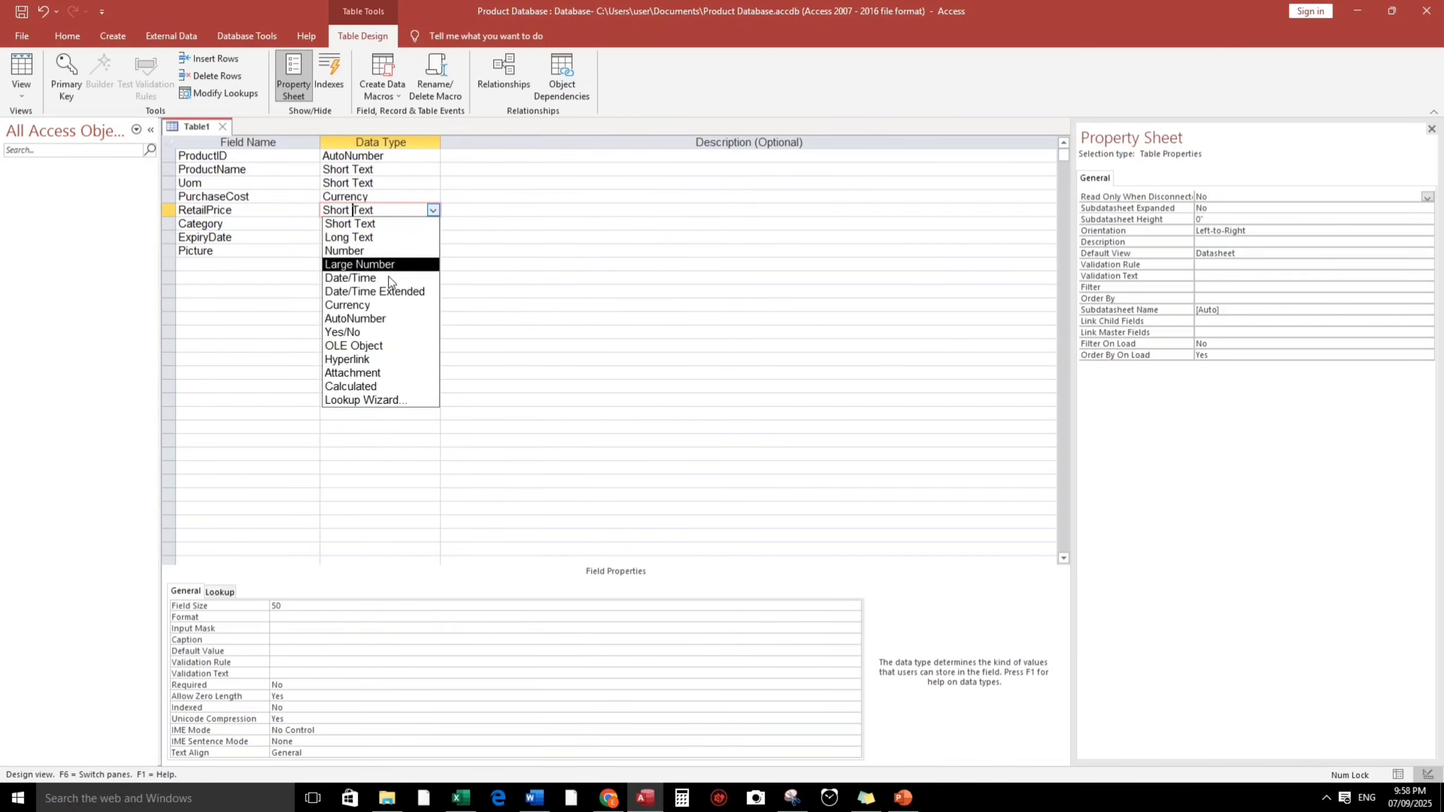
left_click(361, 313)
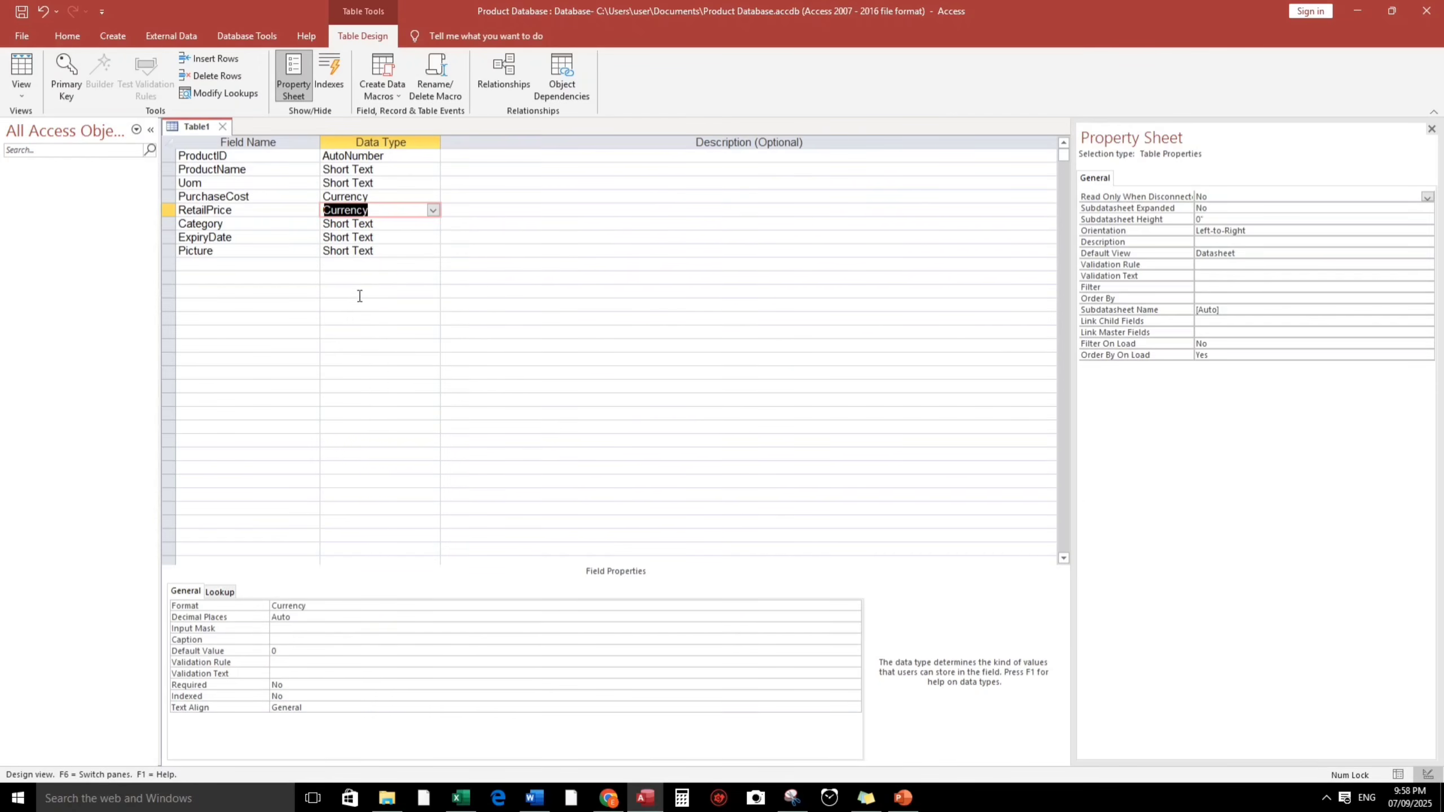
left_click(314, 606)
type("Standard")
left_click(275, 626)
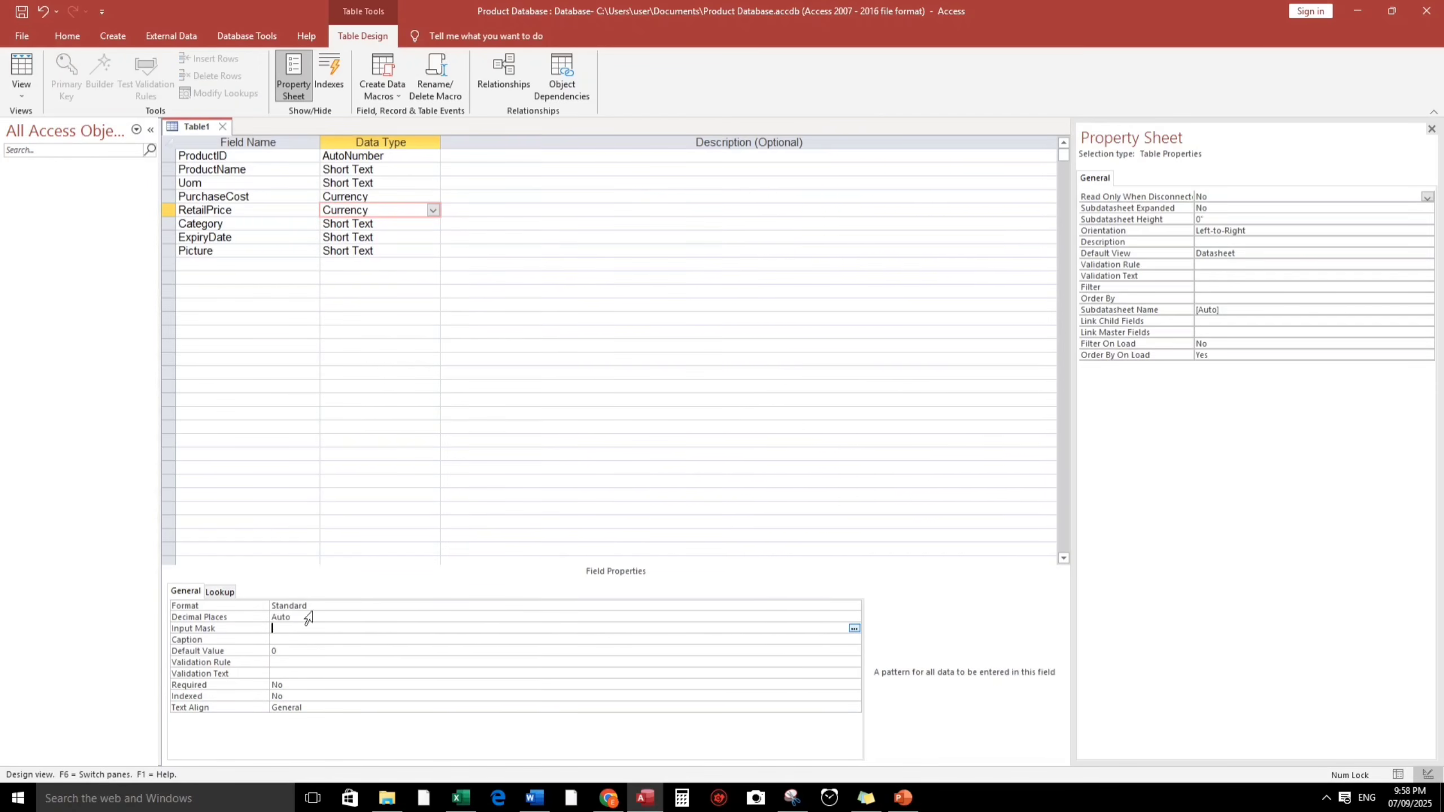
Set the field size of the Category field to 25, keeping it as Short Text
left_click(373, 224)
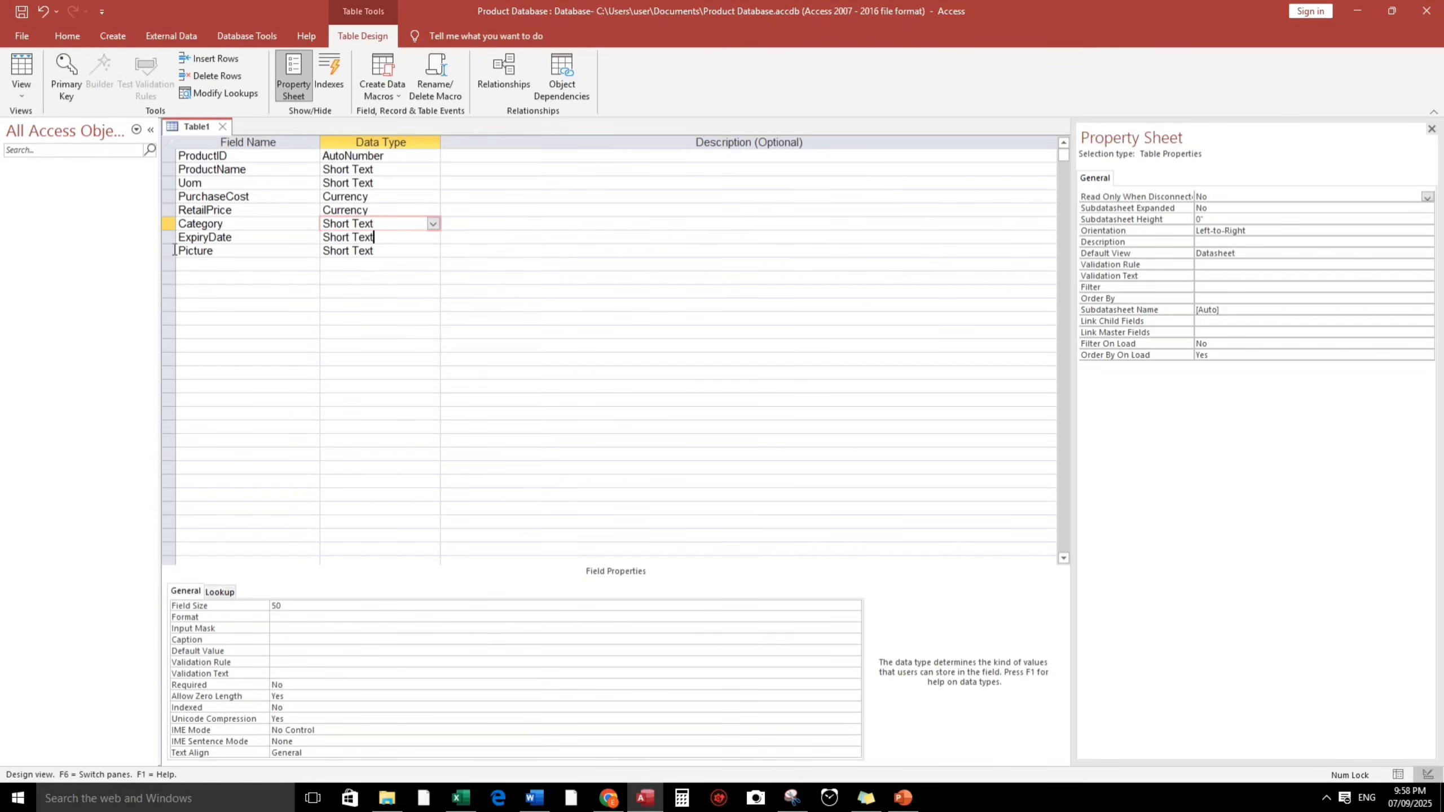
left_click(373, 238)
left_click(366, 225)
left_click_drag(284, 608, 196, 597)
type("25")
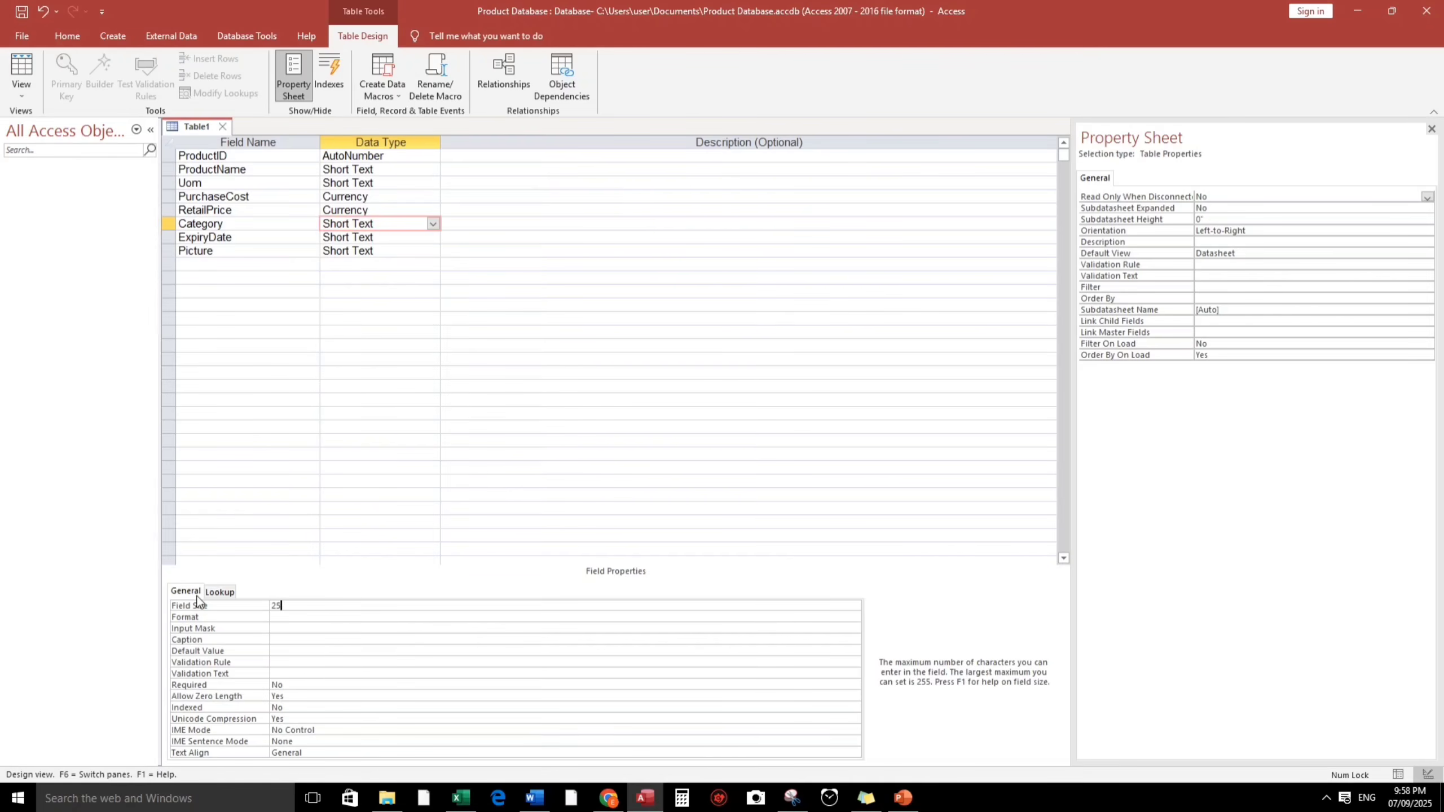
Change the data type of the ExpiryDate field to Date/Time
left_click(378, 236)
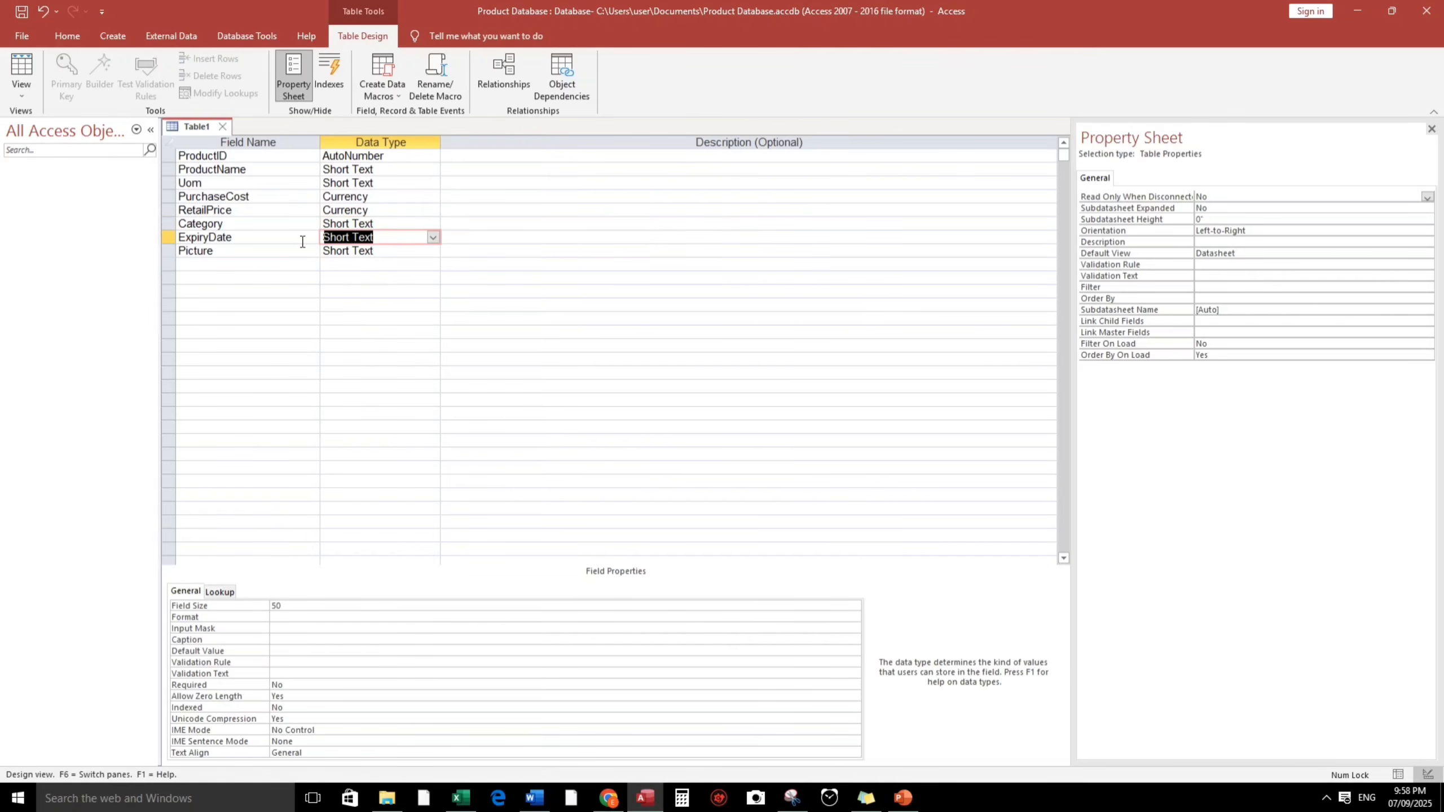
left_click(433, 237)
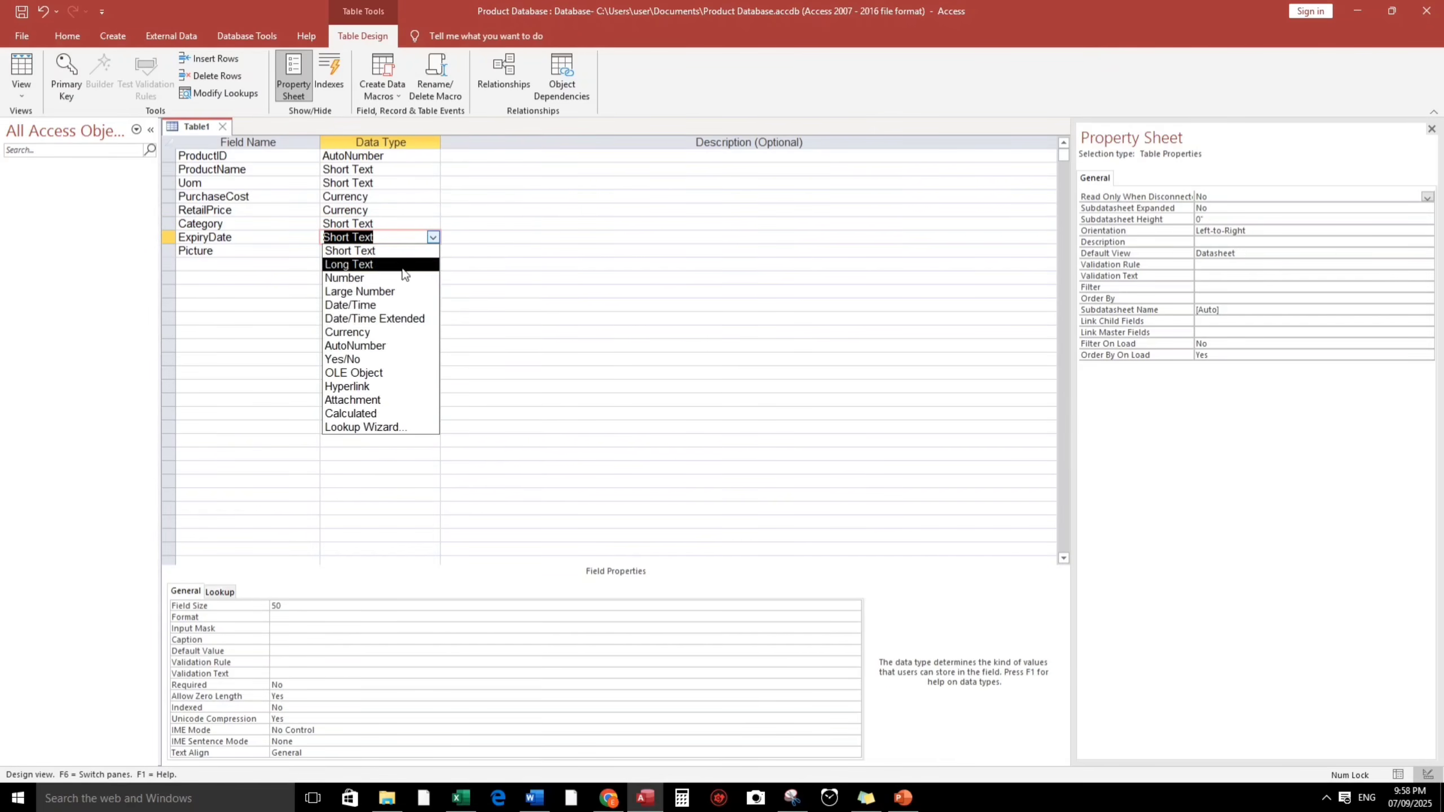
left_click(344, 306)
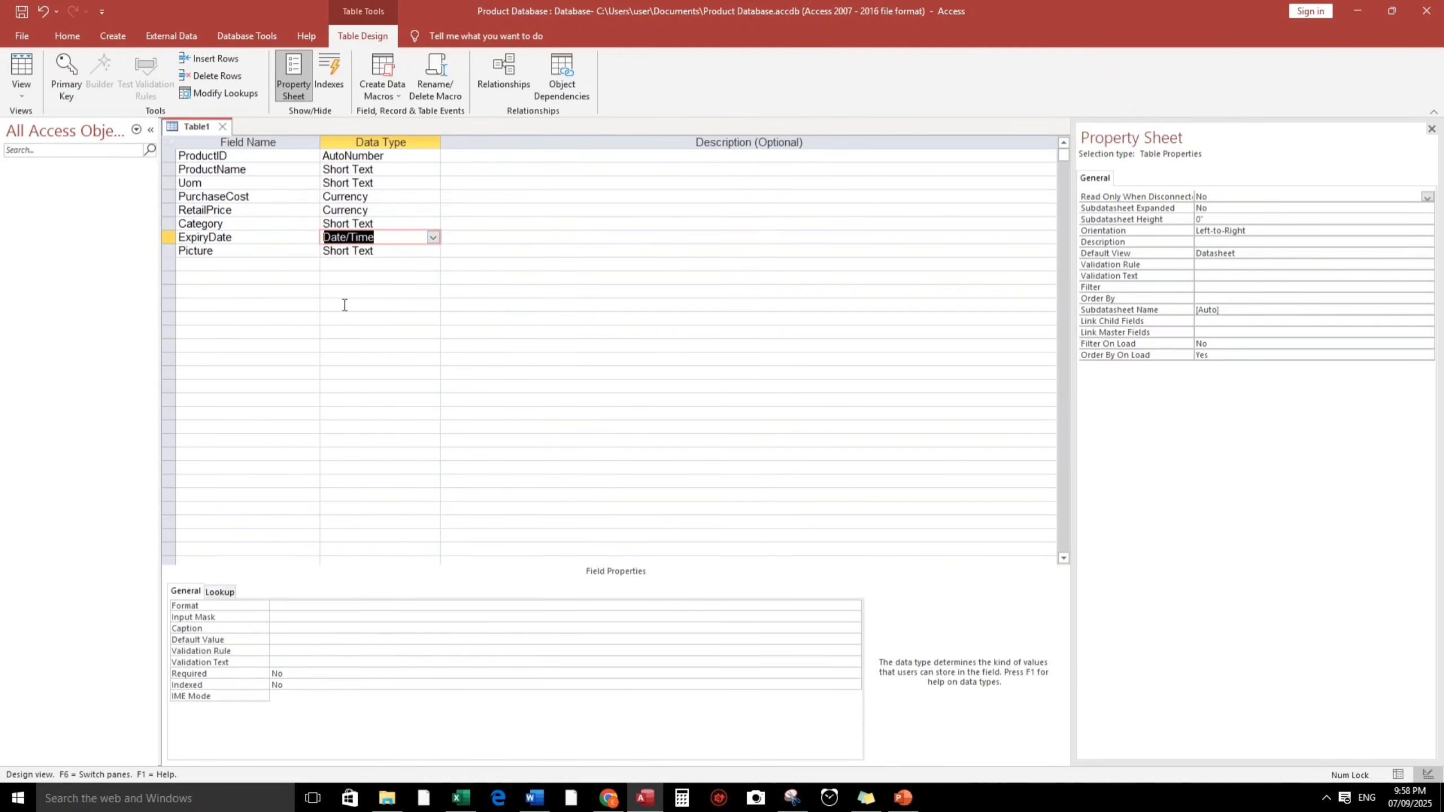
Change the data type of the Picture field to Attachment
left_click(359, 251)
left_click(433, 251)
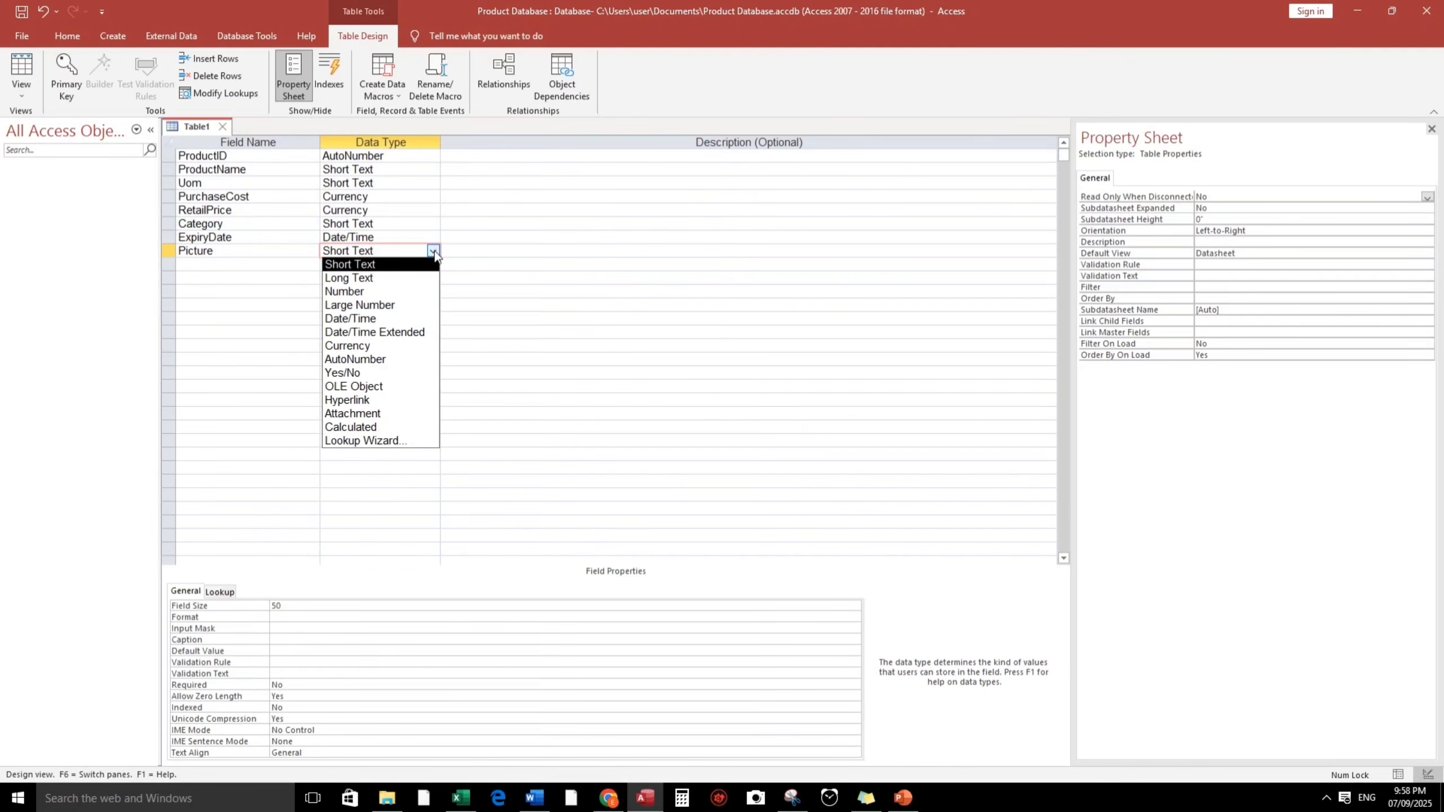
left_click(367, 414)
left_click(353, 267)
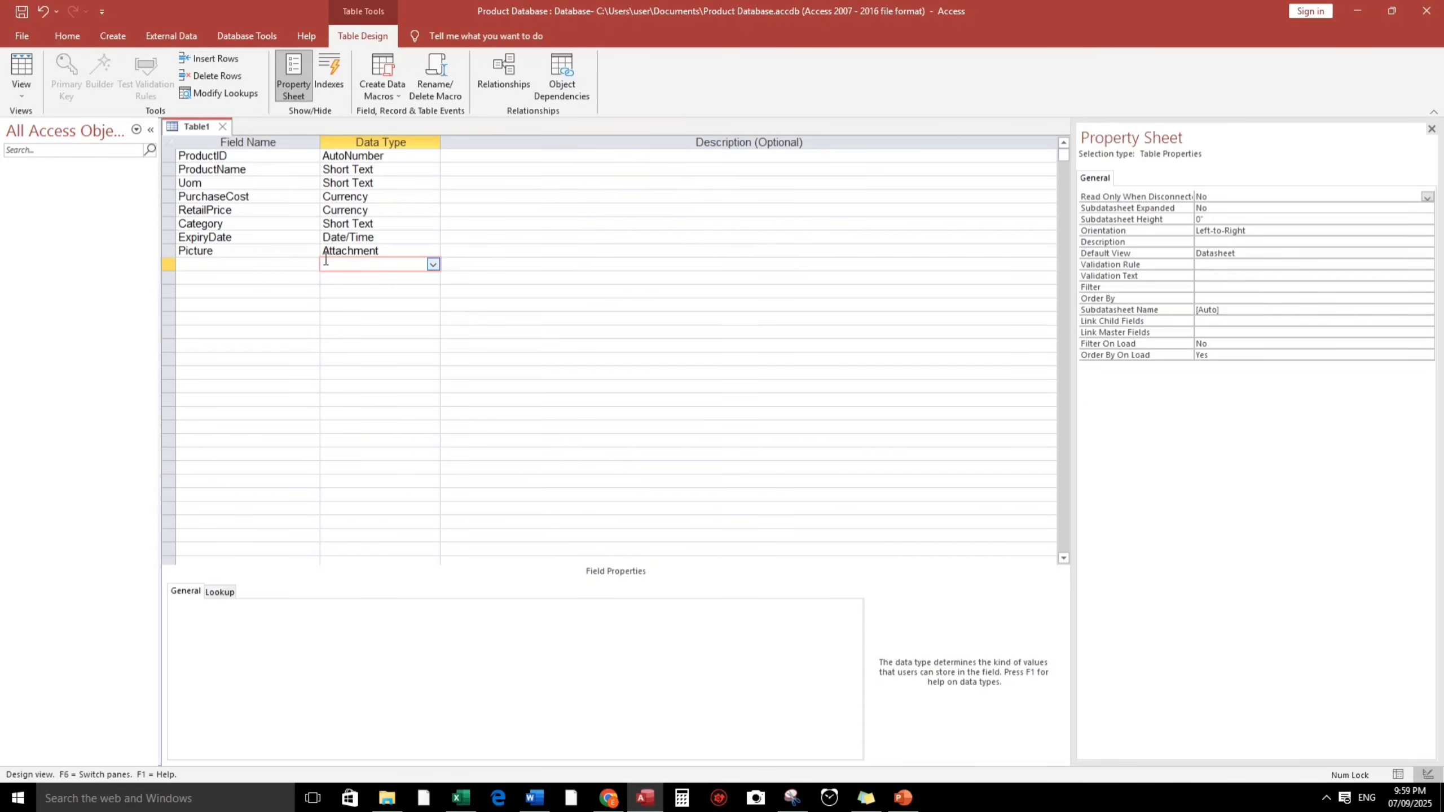
left_click(333, 252)
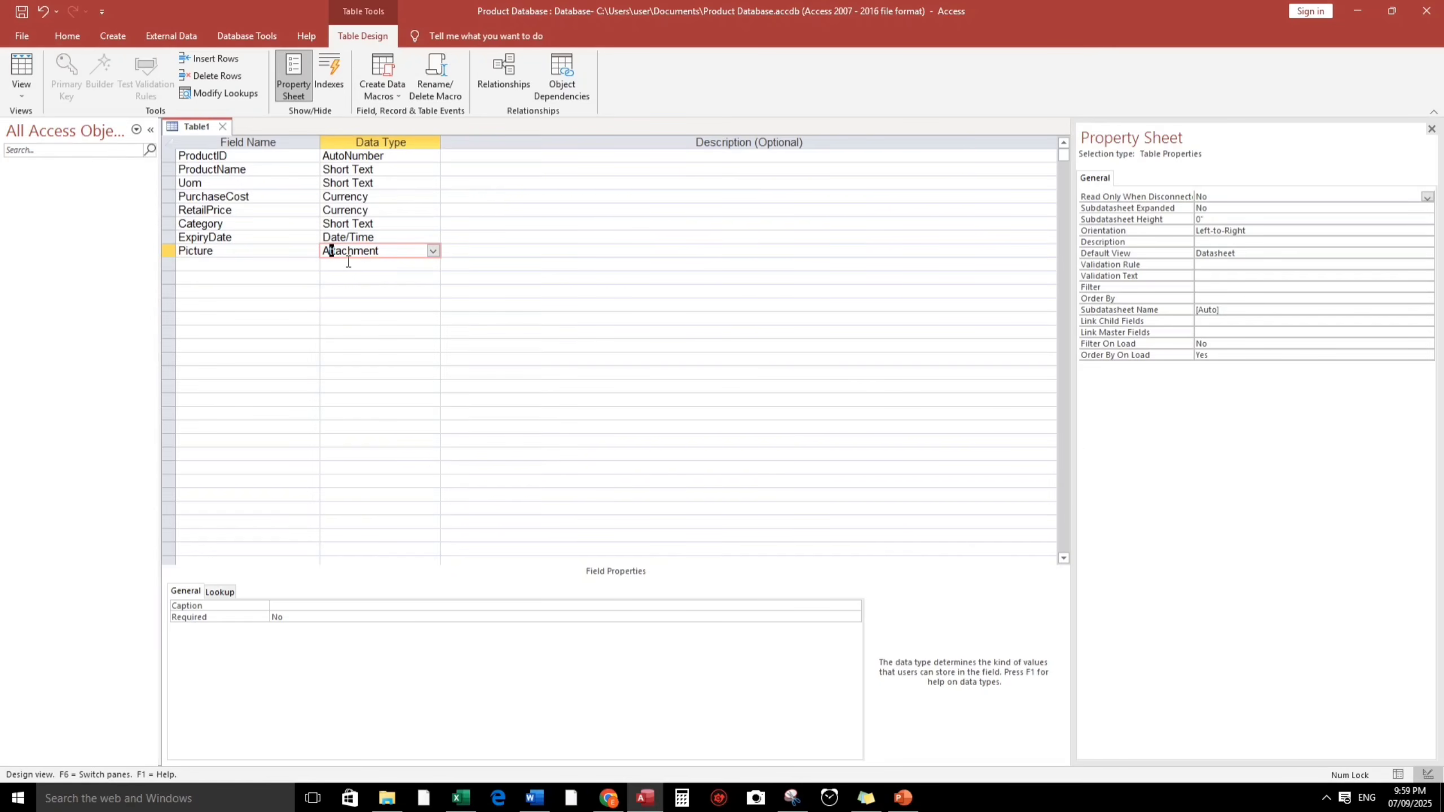
left_click(363, 290)
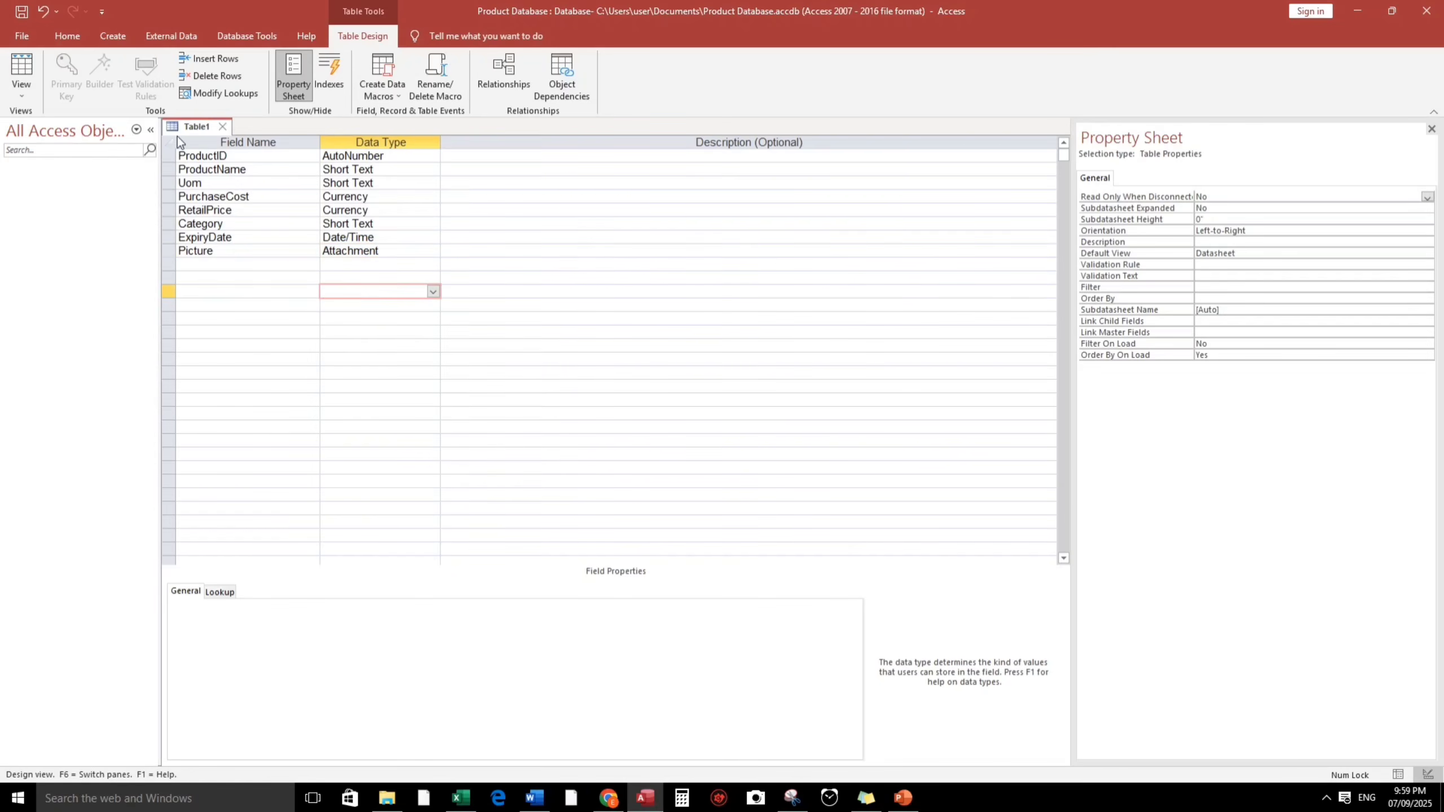
Make ProductID the primary key, then close the table and save it as Product_Masterlist
left_click(201, 154)
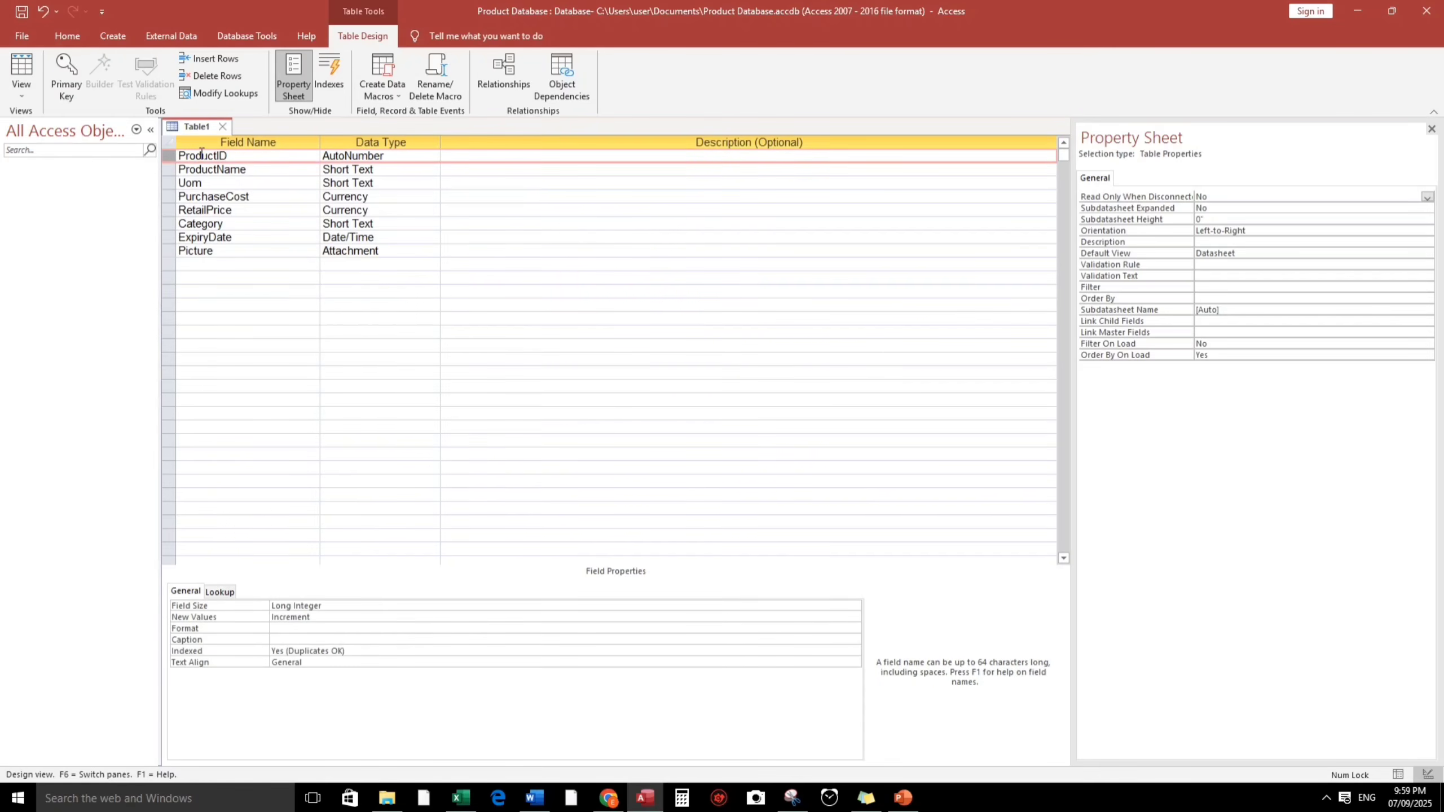
left_click(58, 70)
left_click(222, 126)
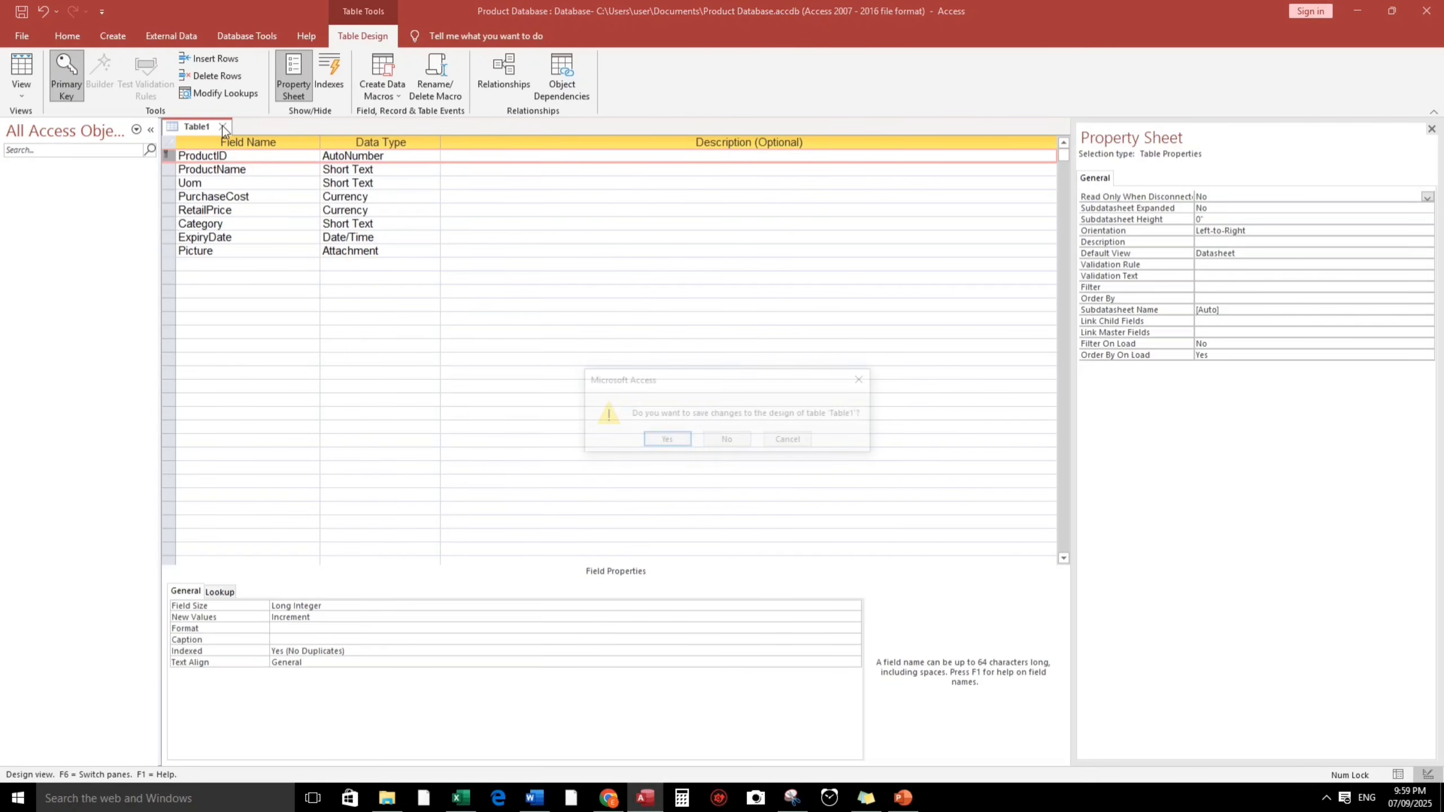
left_click(664, 444)
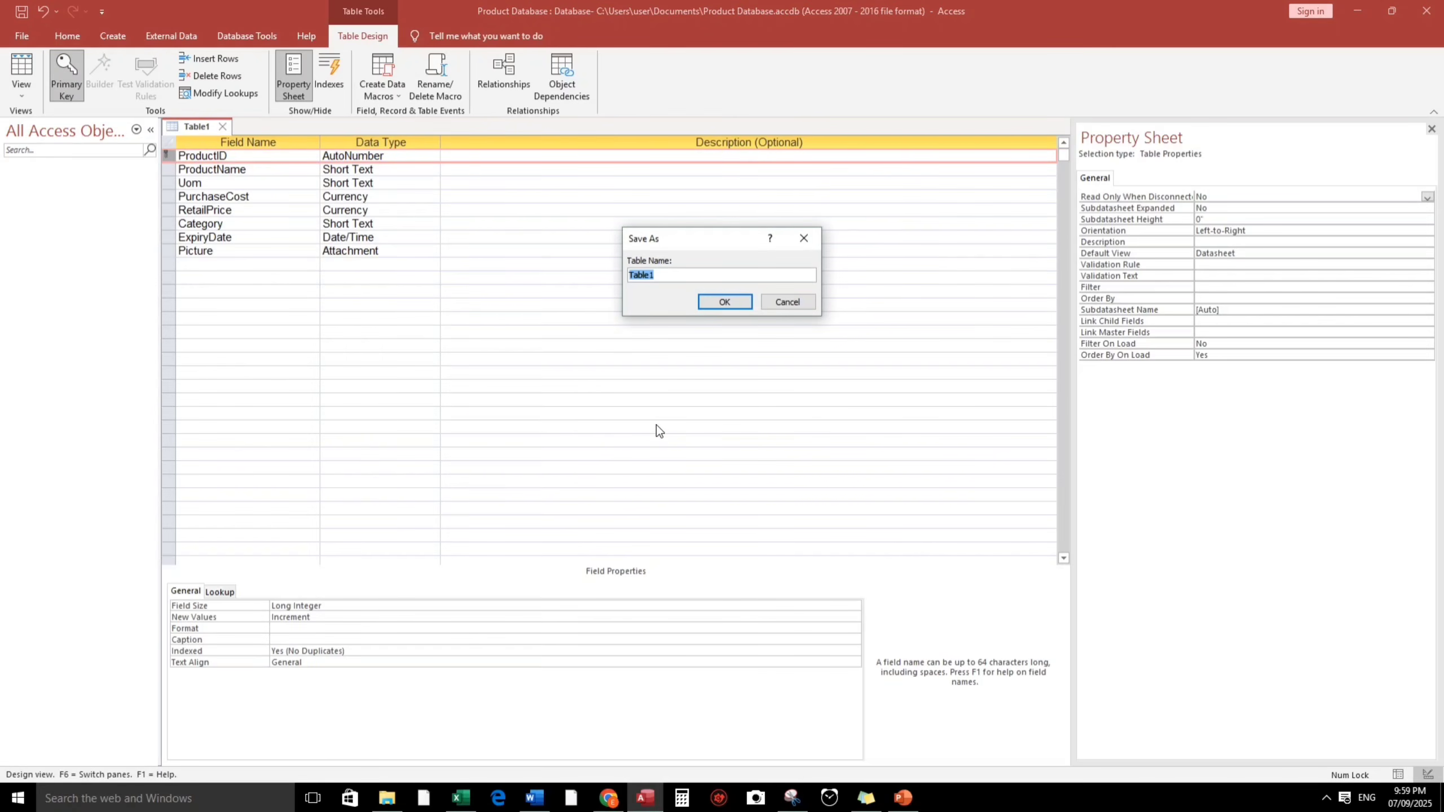
type("Product_Masterlist")
key("Return")
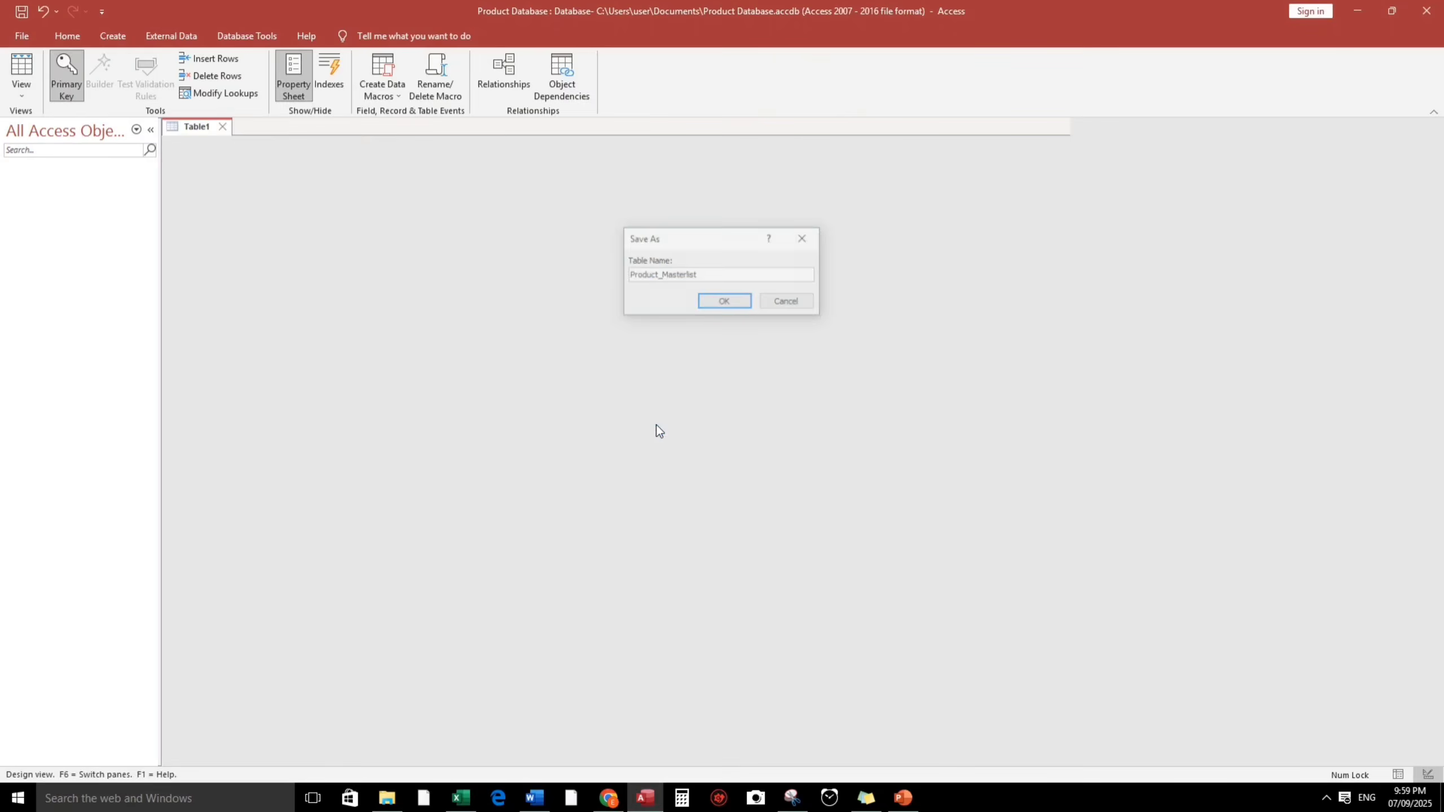
Open the Product_Masterlist table and start the first record with ProductName Tomato and Uom Kls
left_click(57, 182)
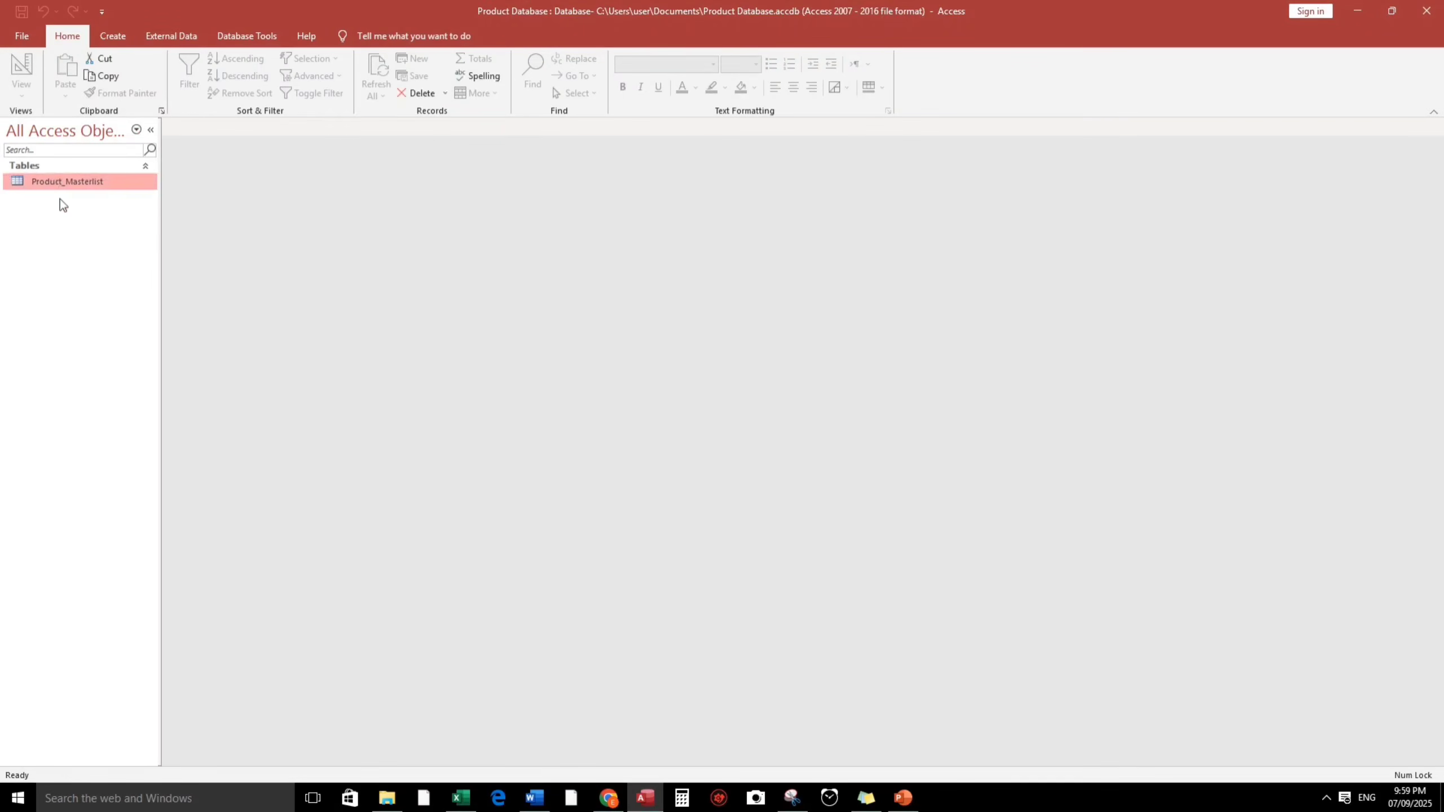
key("Return")
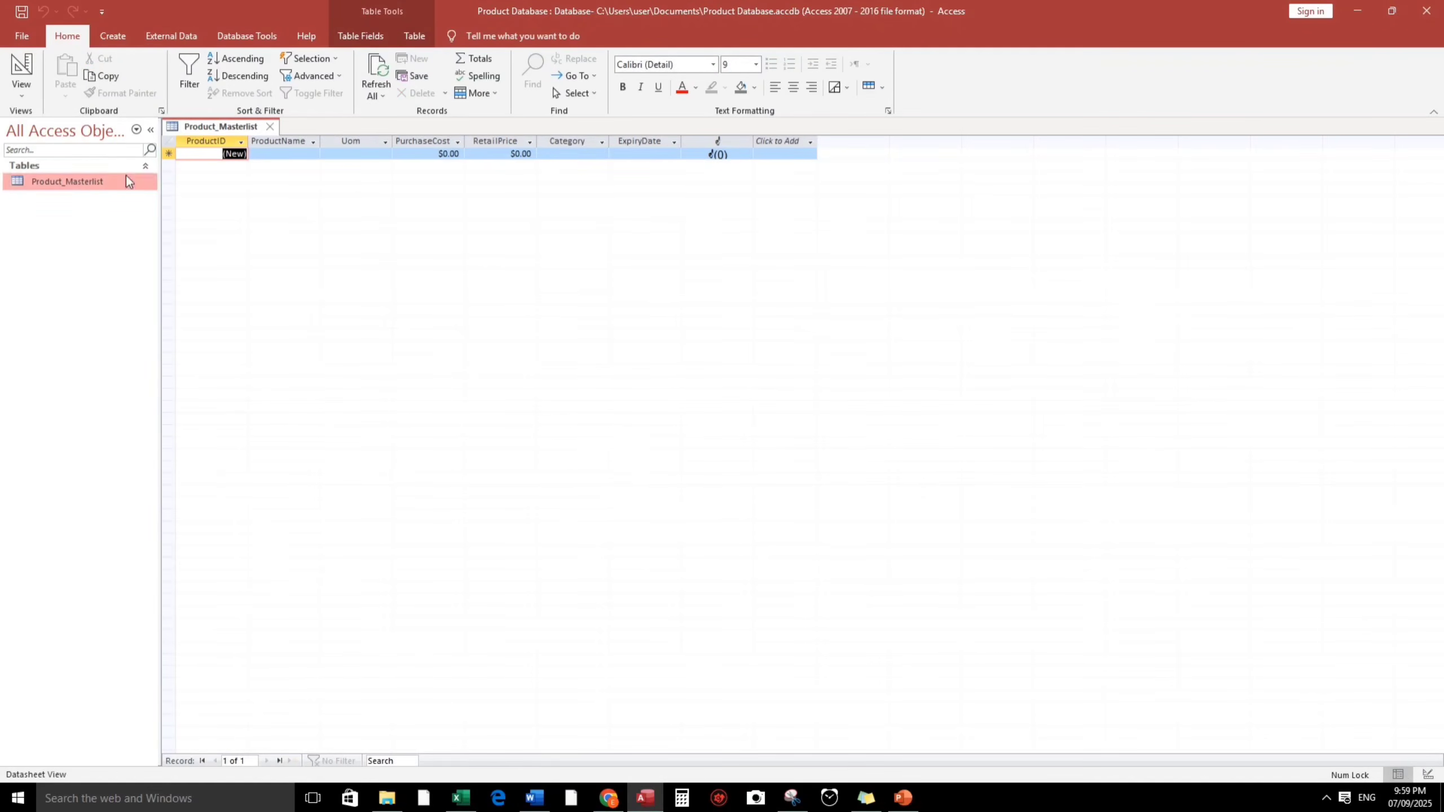
left_click(269, 159)
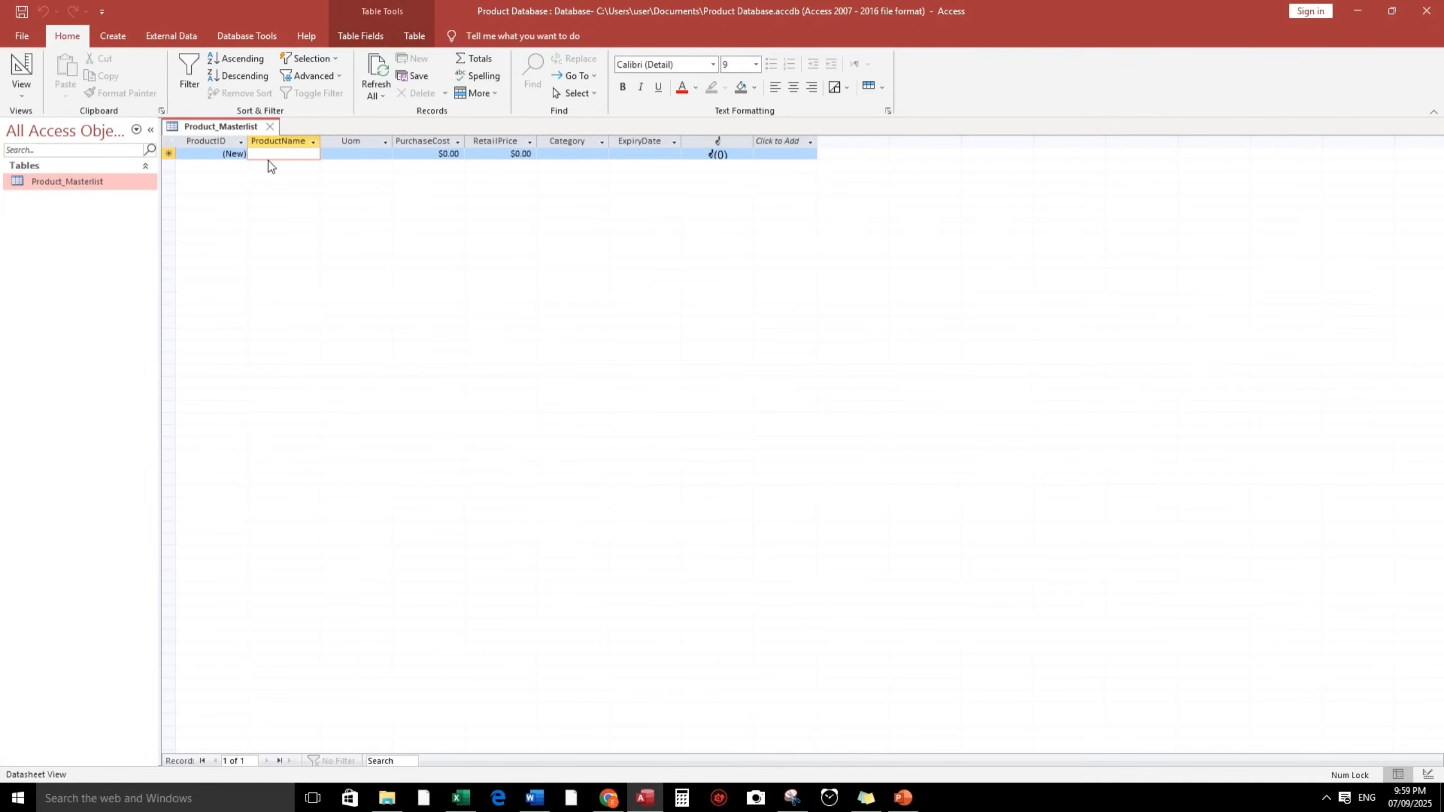
type("Tomato")
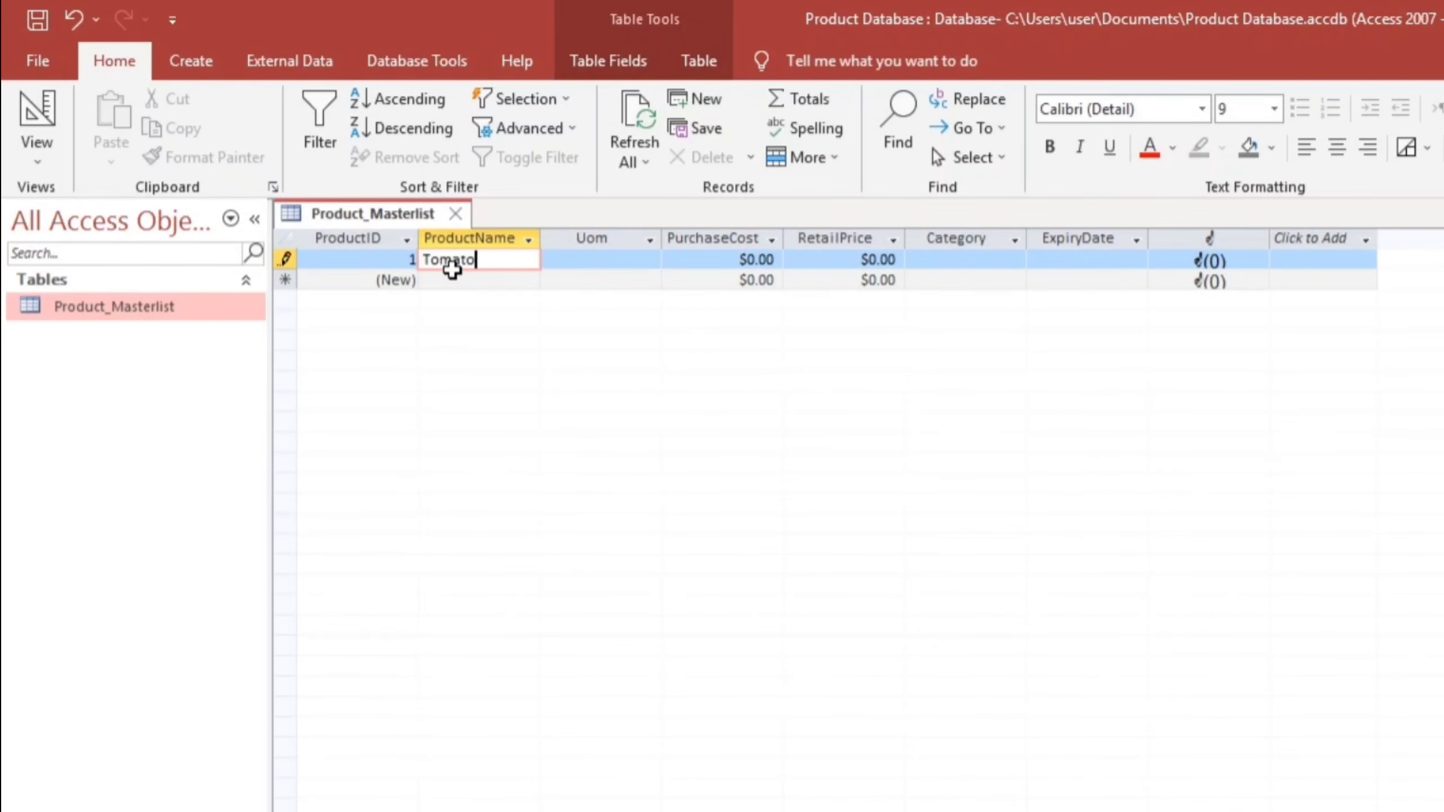
key("Tab")
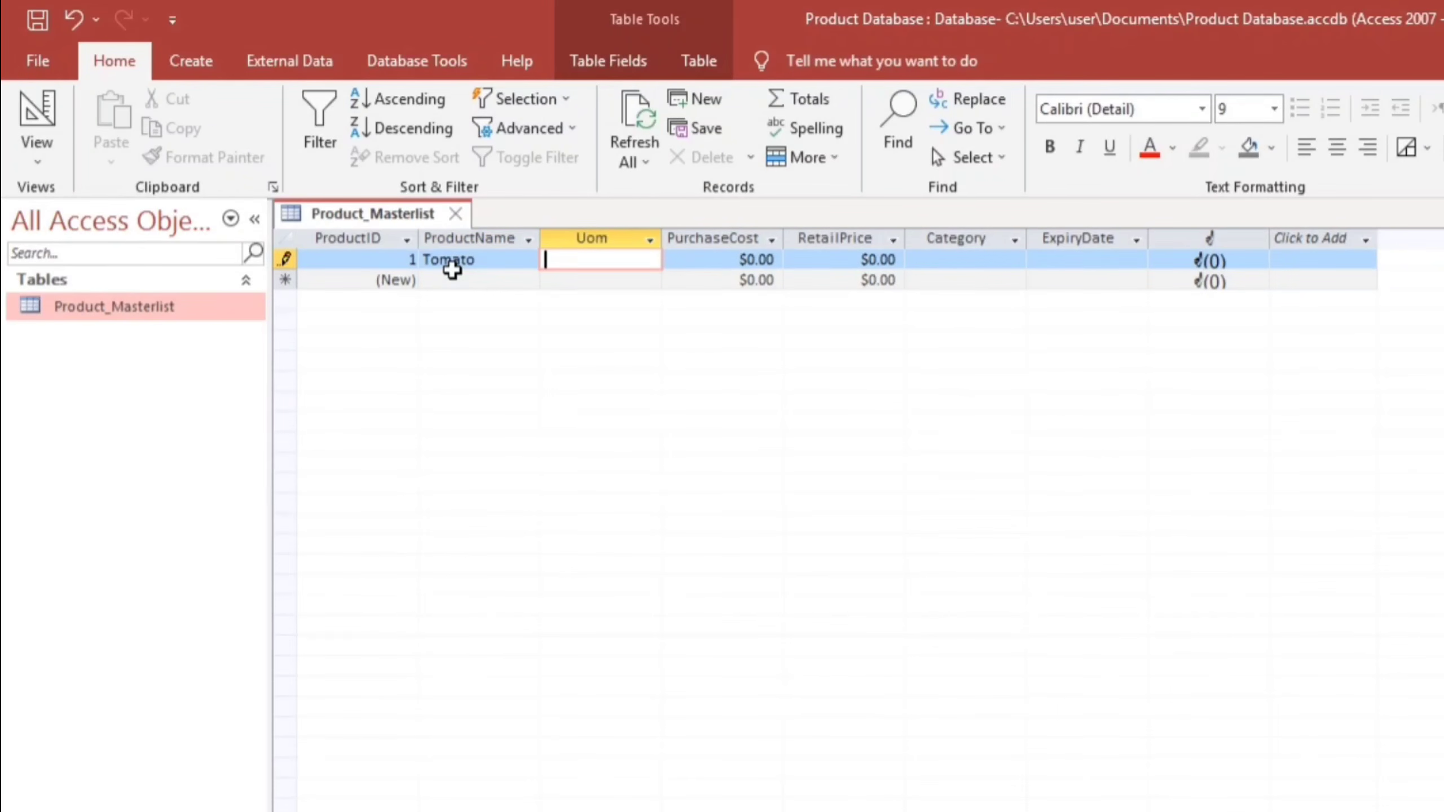
type("Kls")
key("Tab")
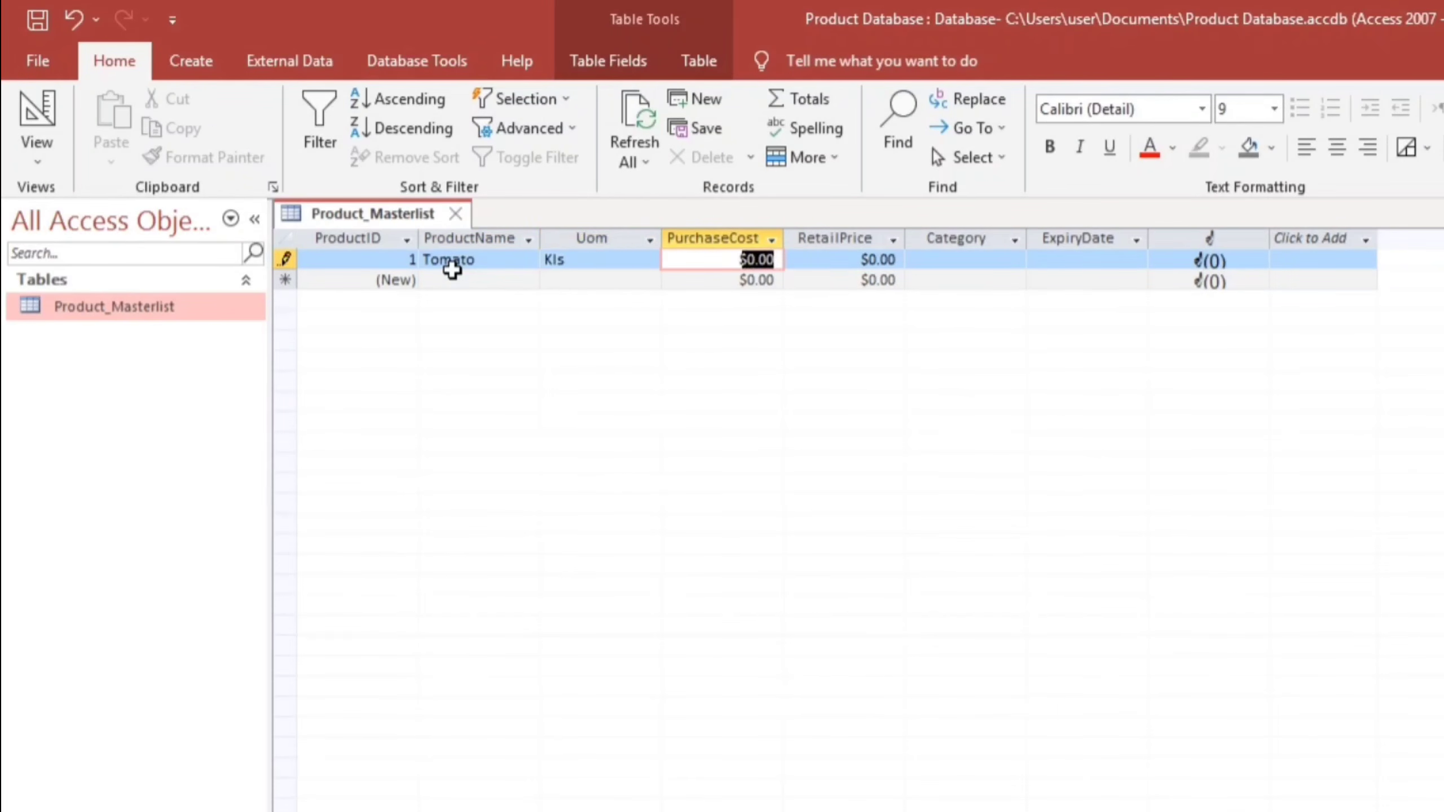
Set the Tomato record's PurchaseCost to 15 and RetailPrice to 18
type("15")
key("Tab")
type("18")
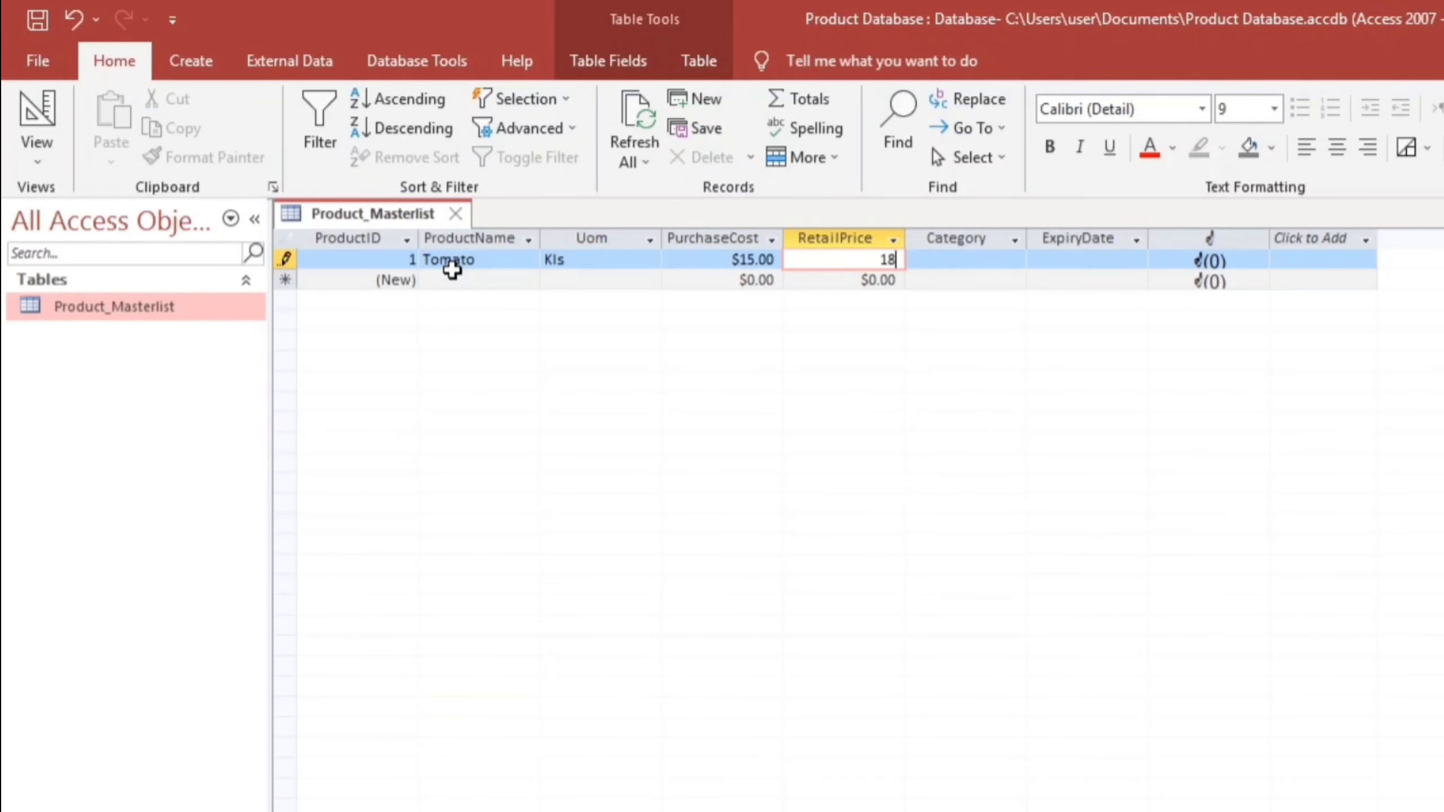
key("Tab")
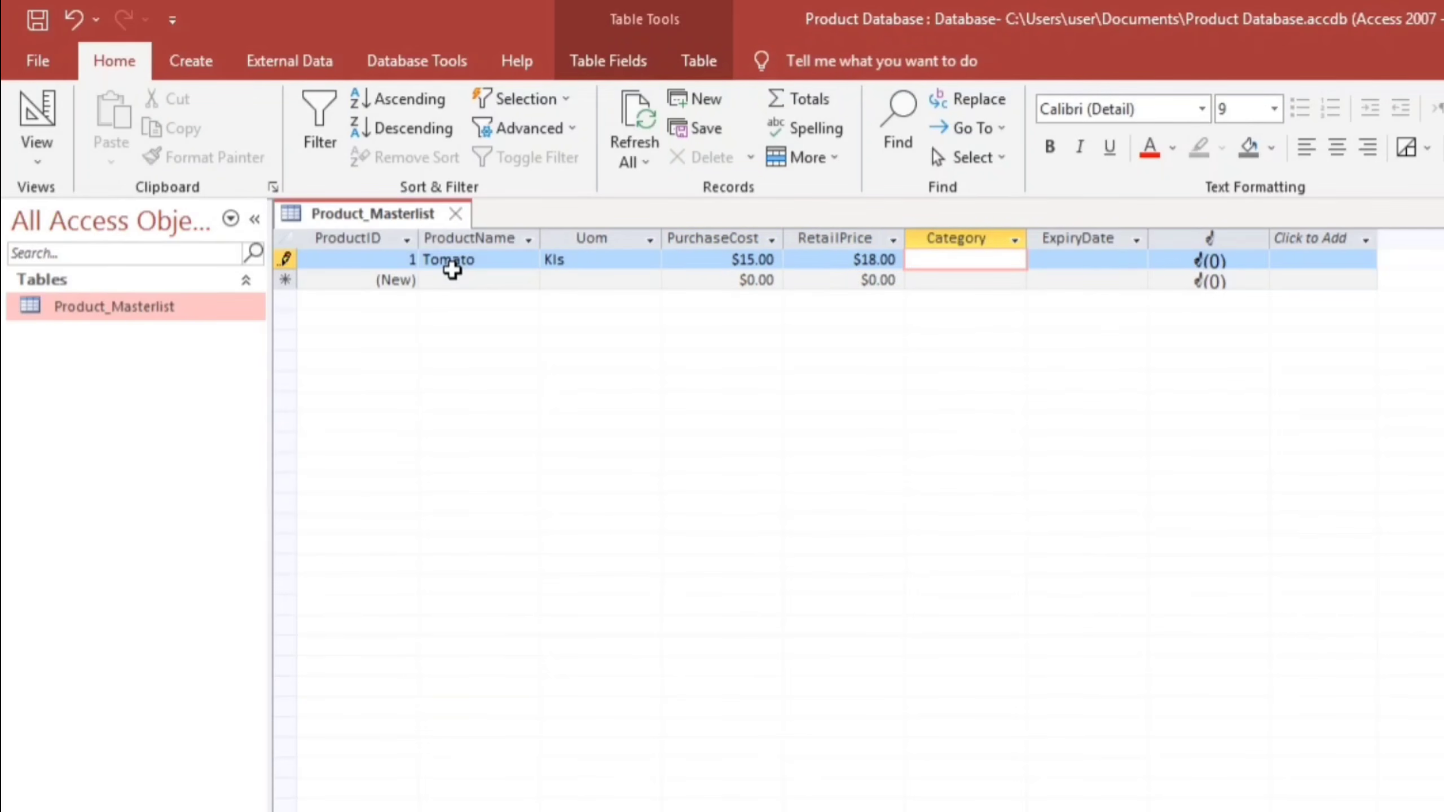
Set the Tomato record's Category to Fruits and ExpiryDate to 7/31/2025, then close the table
type("f")
type("ruti")
type("s")
key("BackSpace")
key("BackSpace")
key("BackSpace")
type("its")
key("Tab")
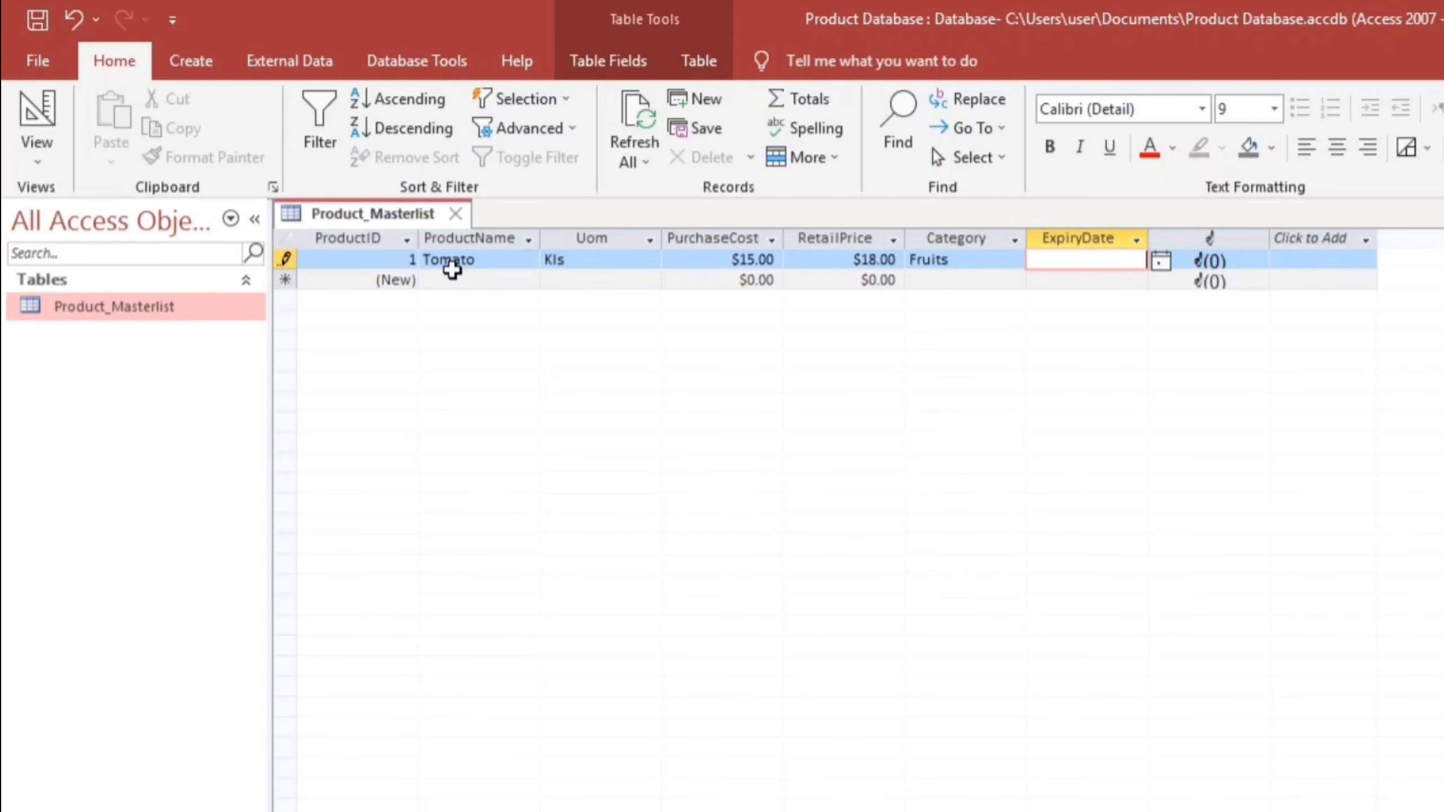
type("7/31/2025")
key("Tab")
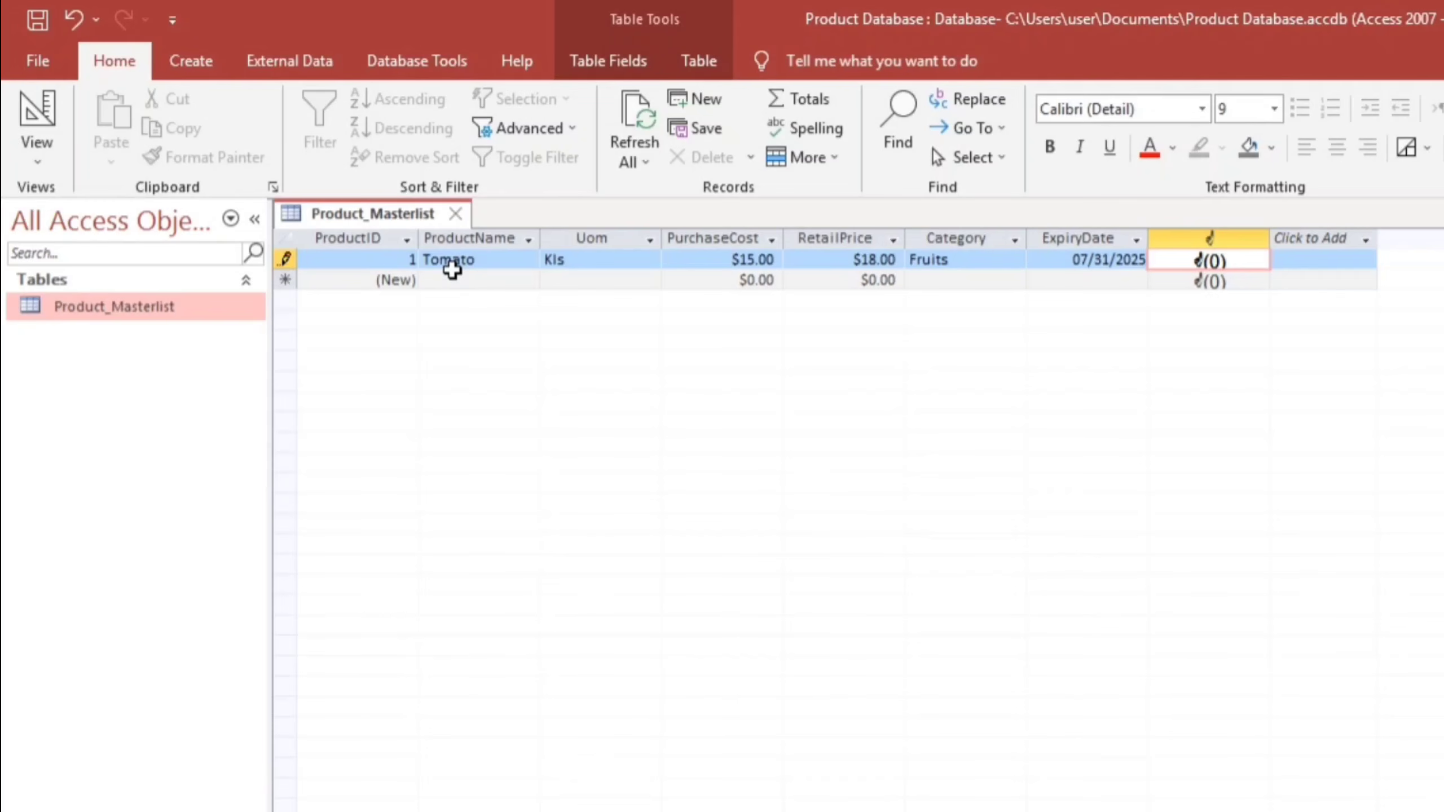
left_click(454, 214)
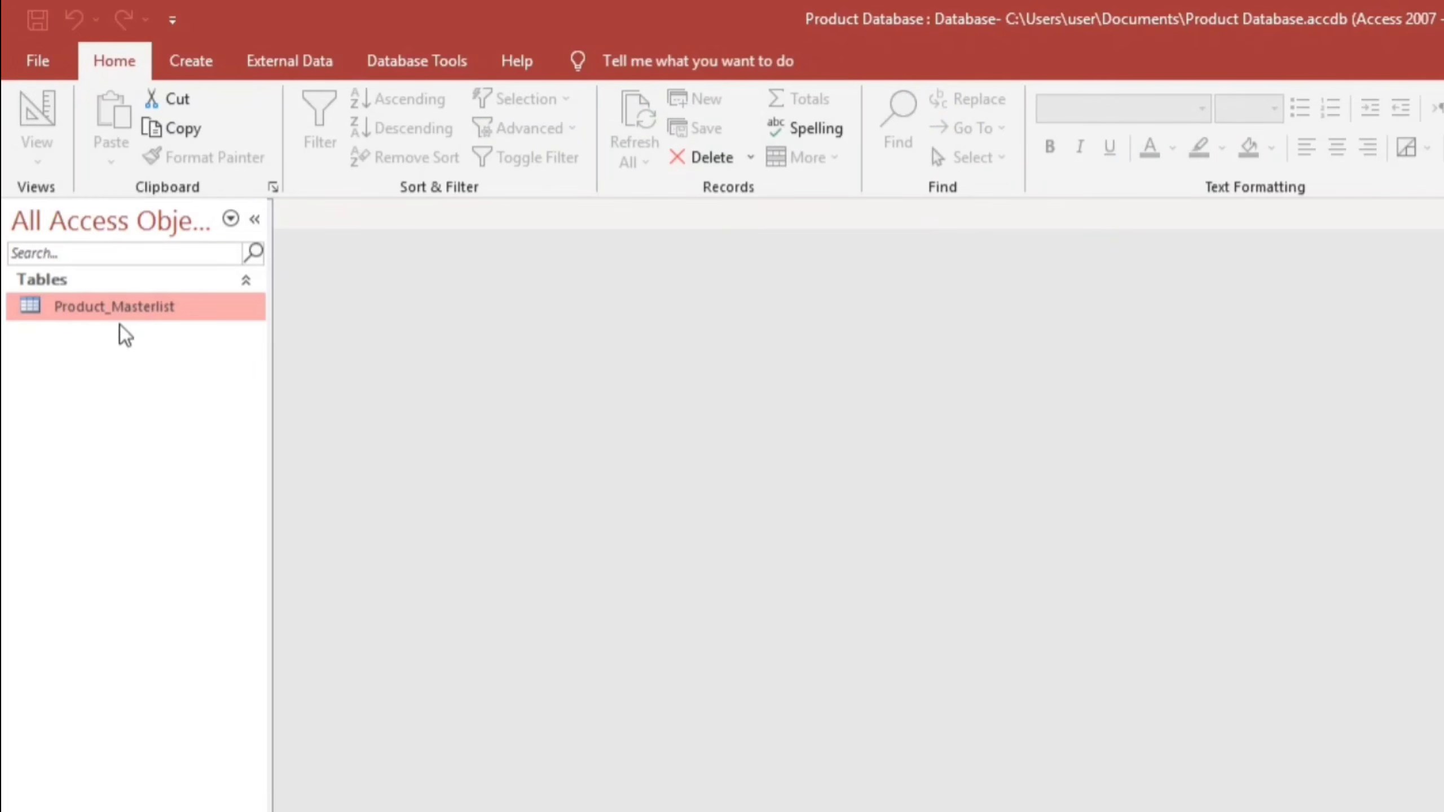
Create a form from the Product_Masterlist table and narrow its column of field boxes to about 2.89 inches
left_click(189, 63)
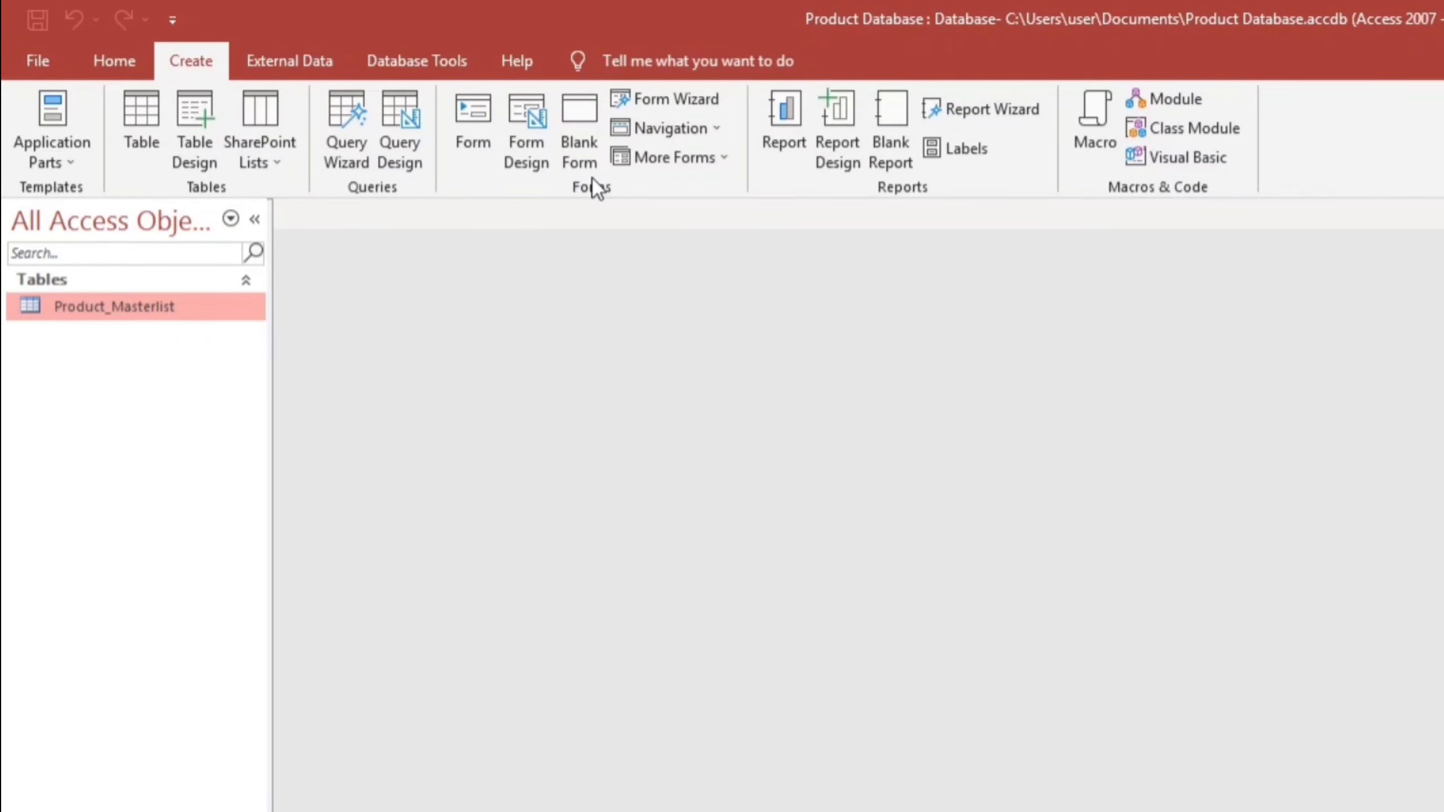
left_click(718, 163)
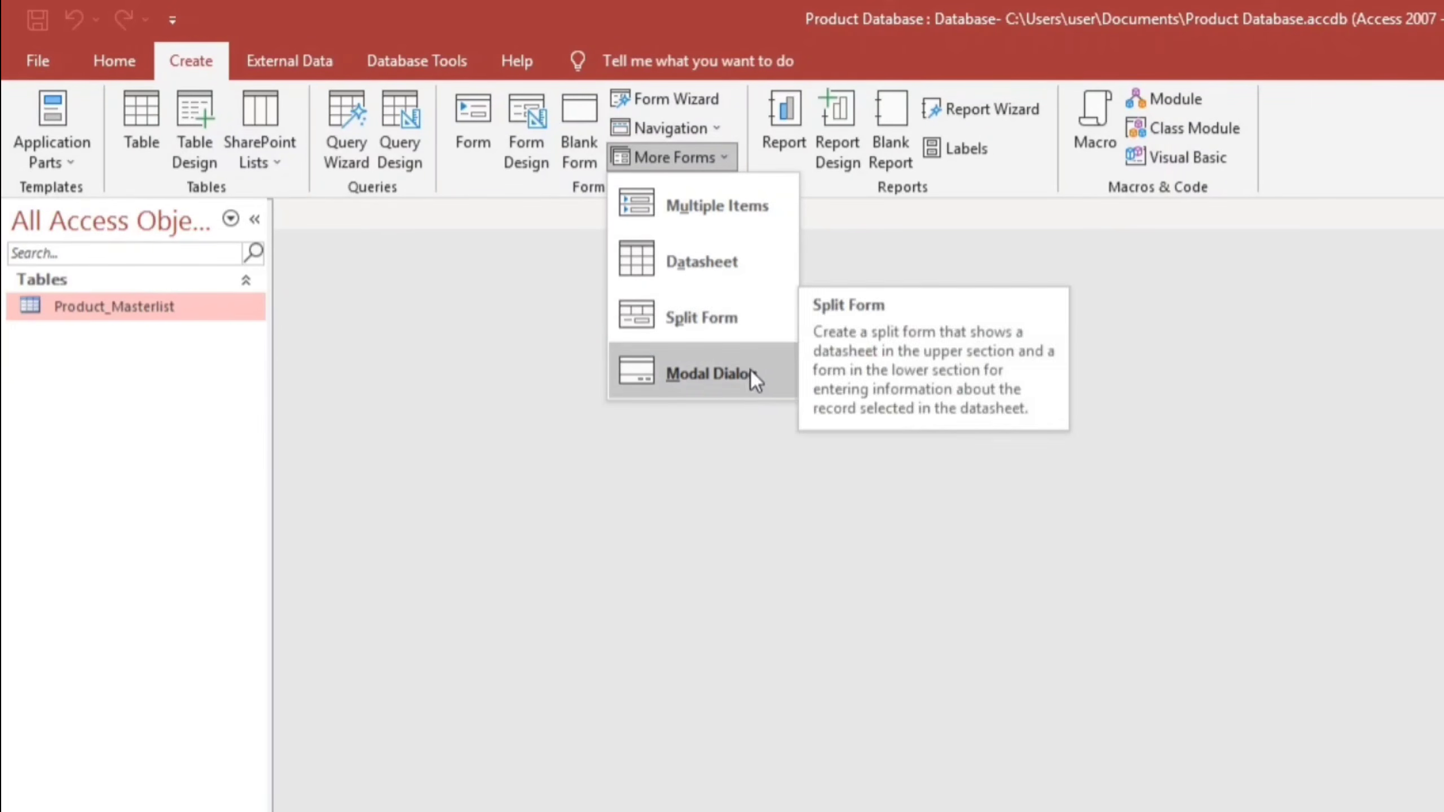
left_click(543, 336)
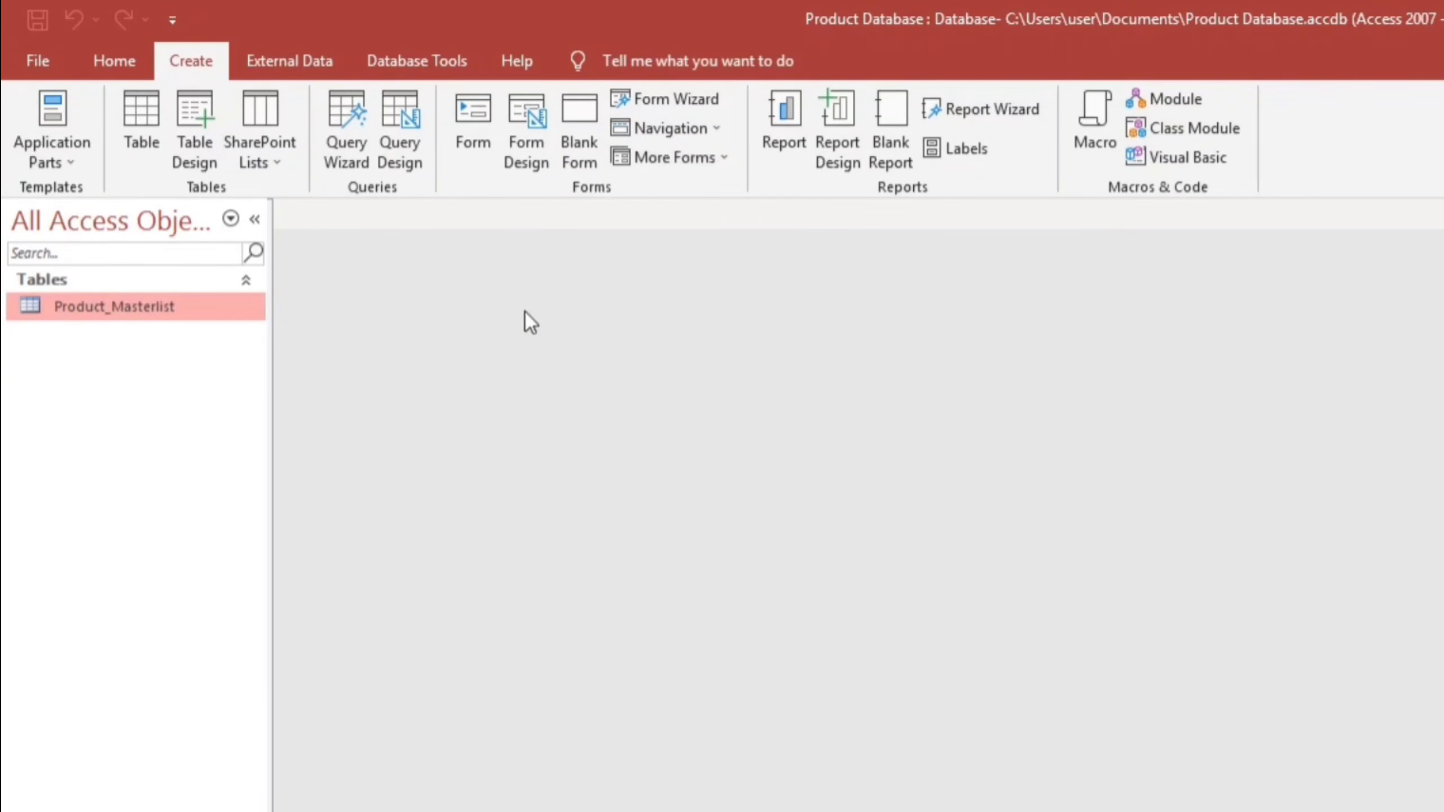
left_click(466, 129)
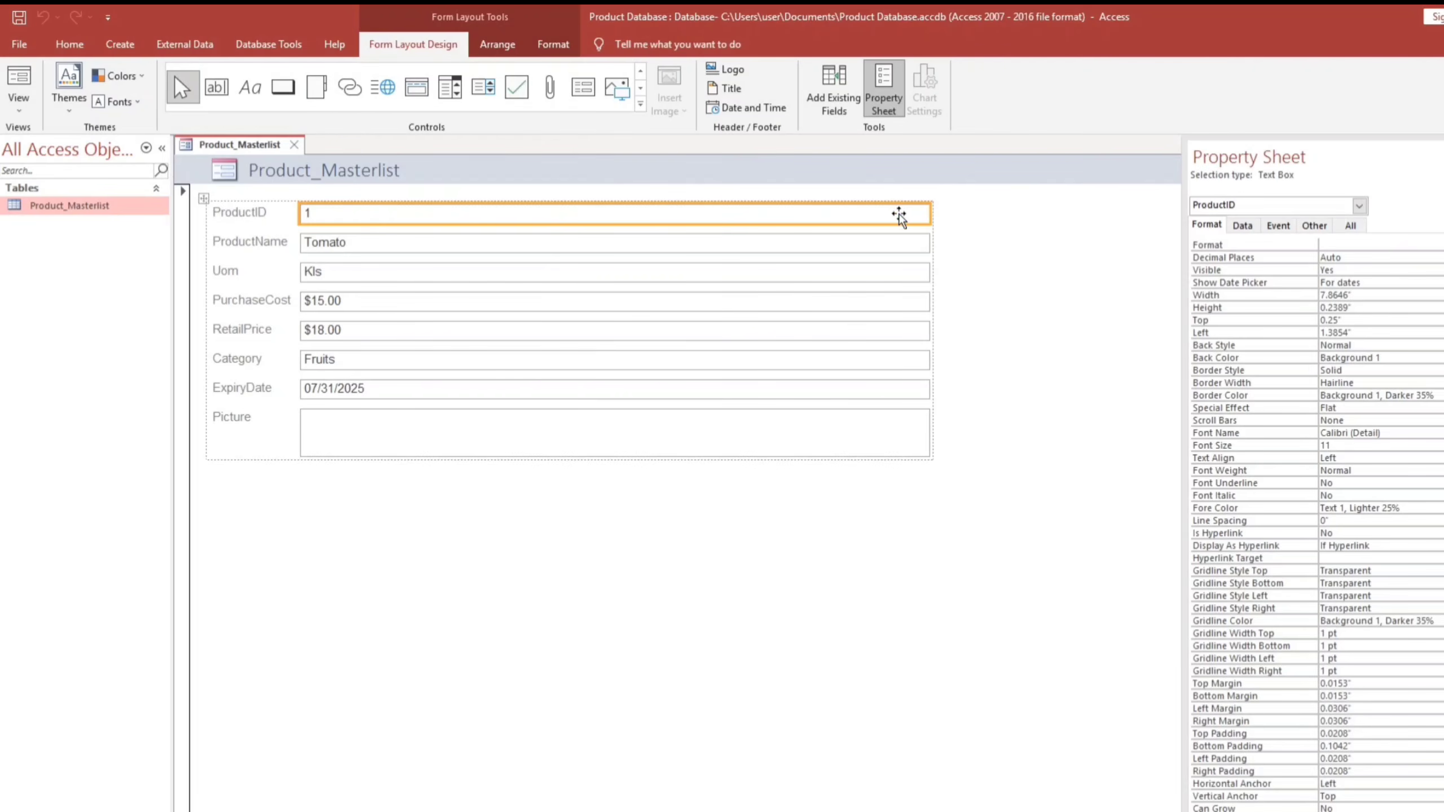
left_click_drag(925, 213, 532, 251)
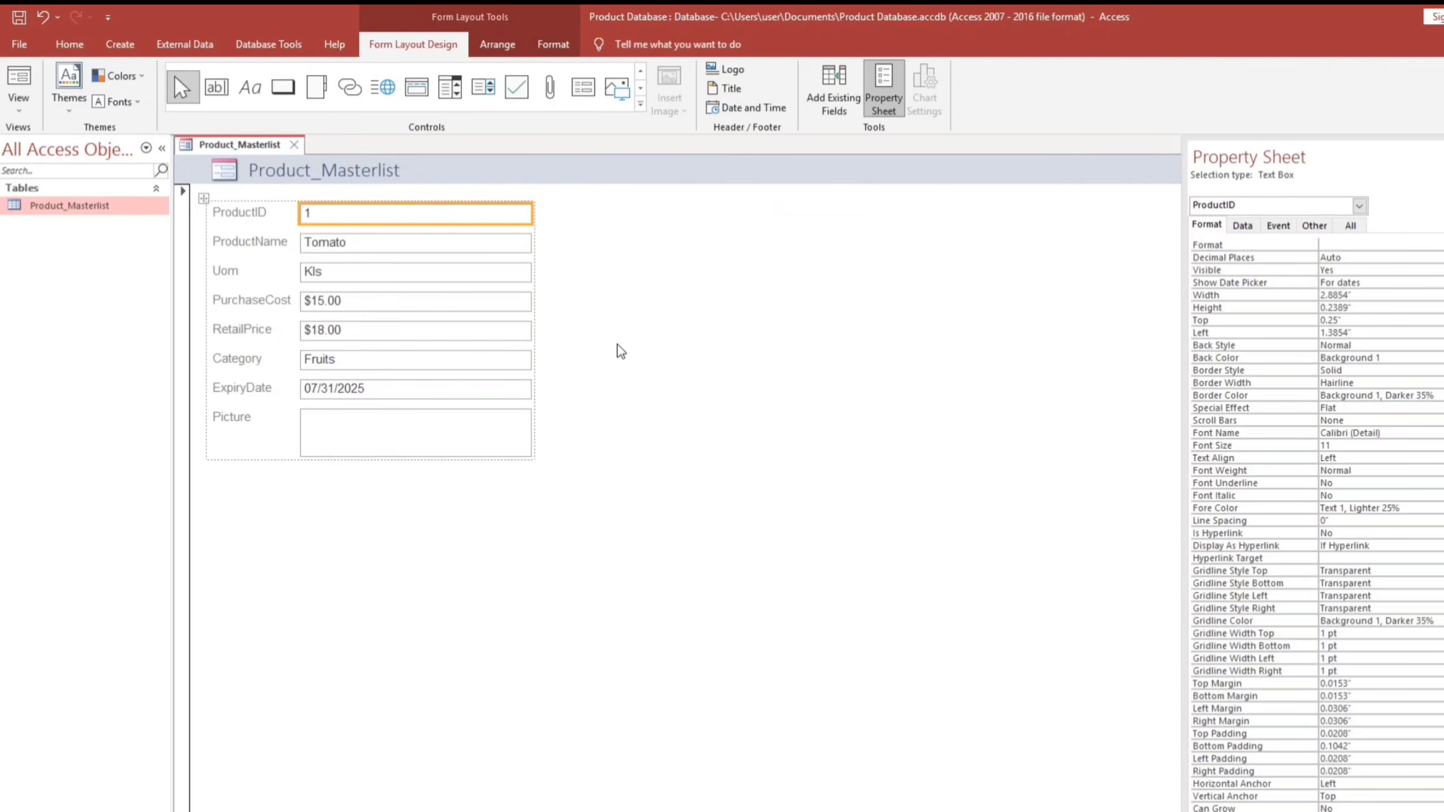
Preview the form in Form View, then shorten the Product_Masterlist title label in Design View to just before the field boxes' outer edge
right_click(651, 314)
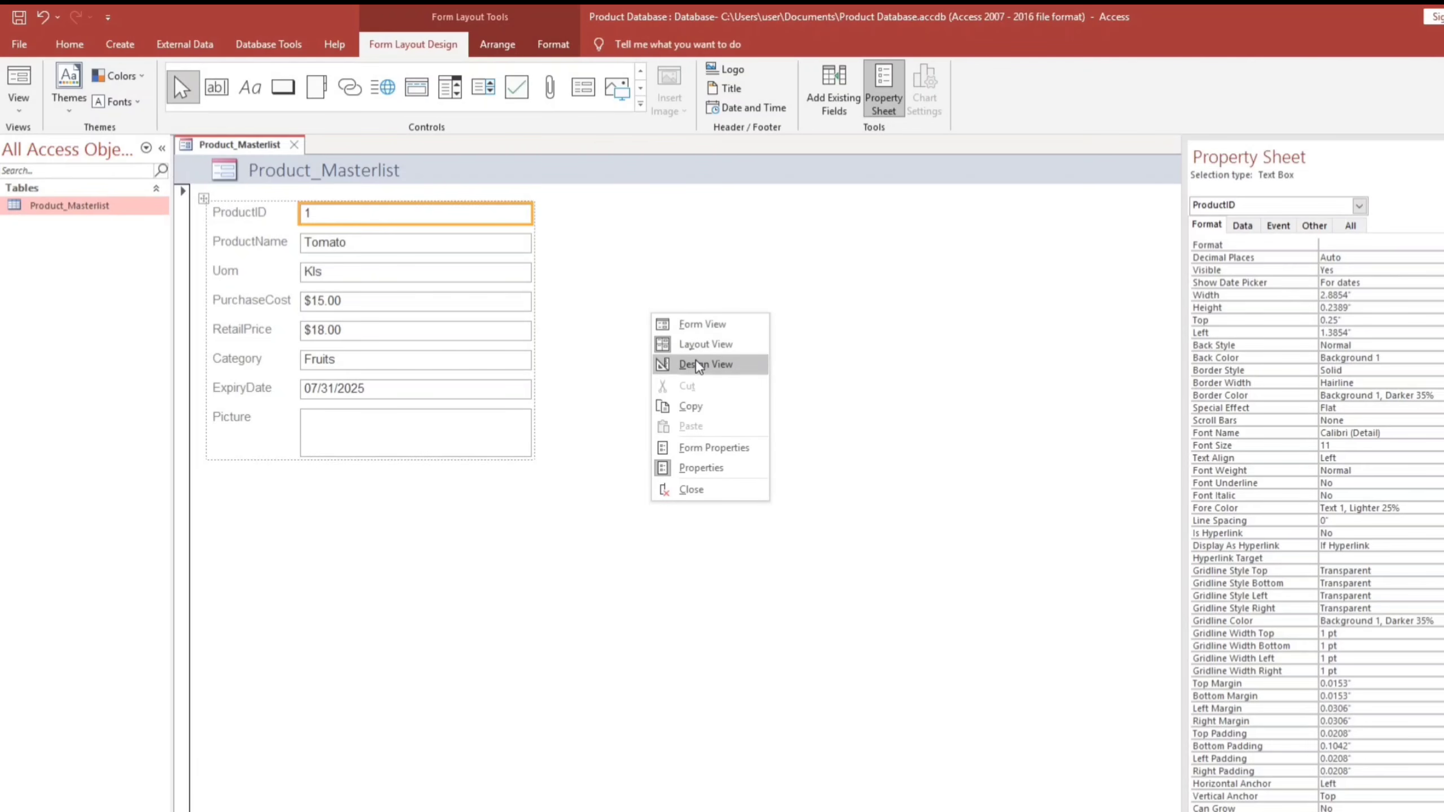
left_click(702, 324)
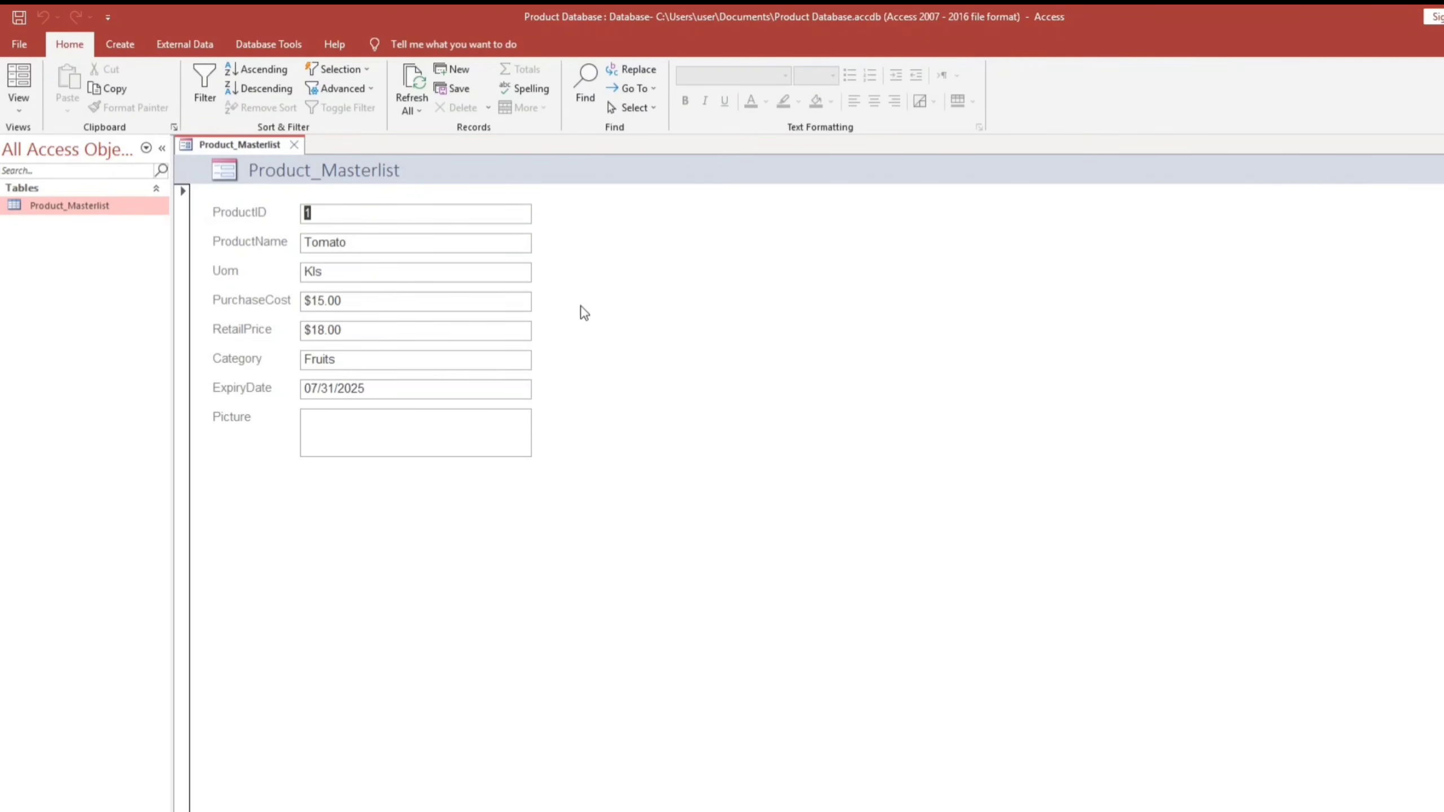
right_click(612, 306)
left_click(657, 348)
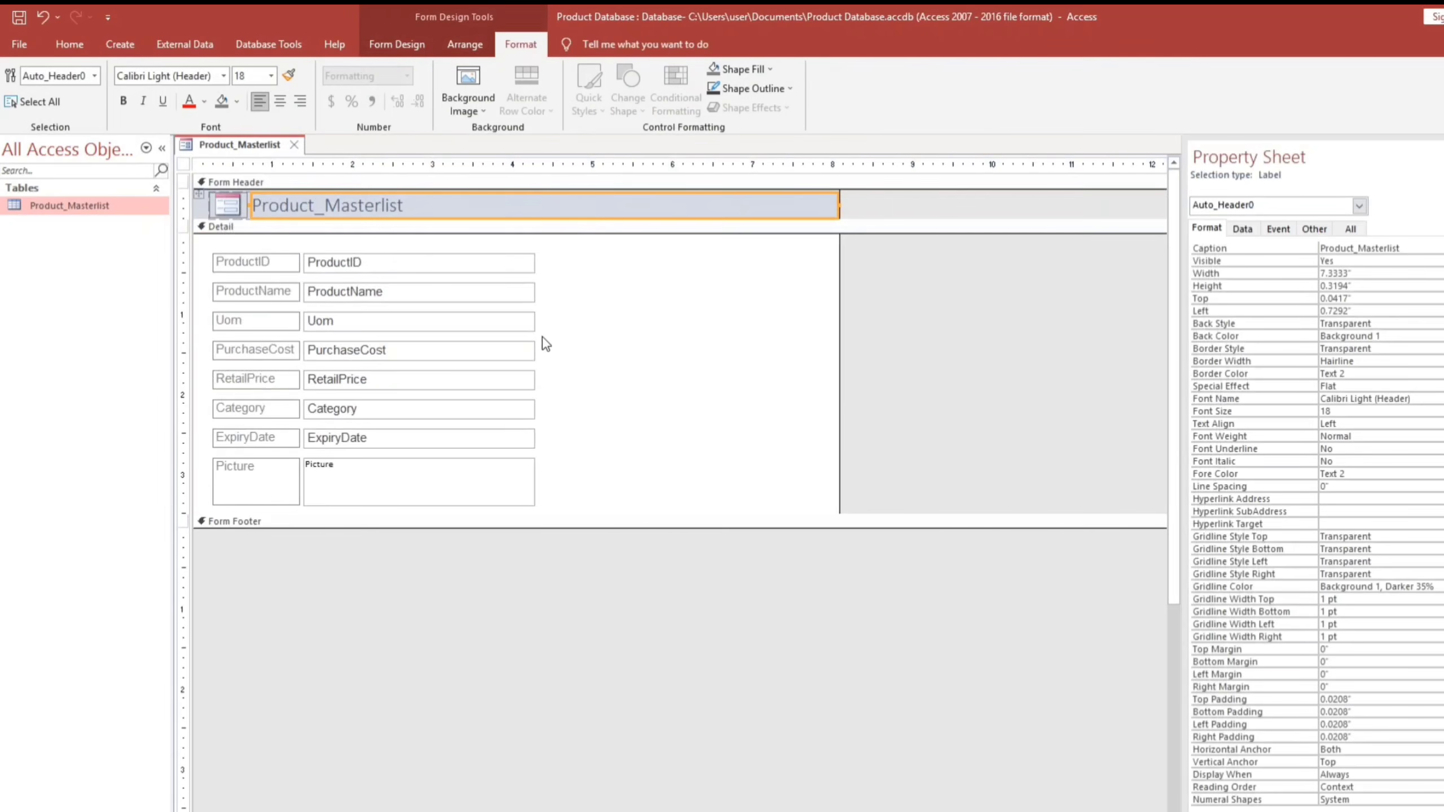
left_click_drag(836, 205, 513, 206)
left_click(607, 325)
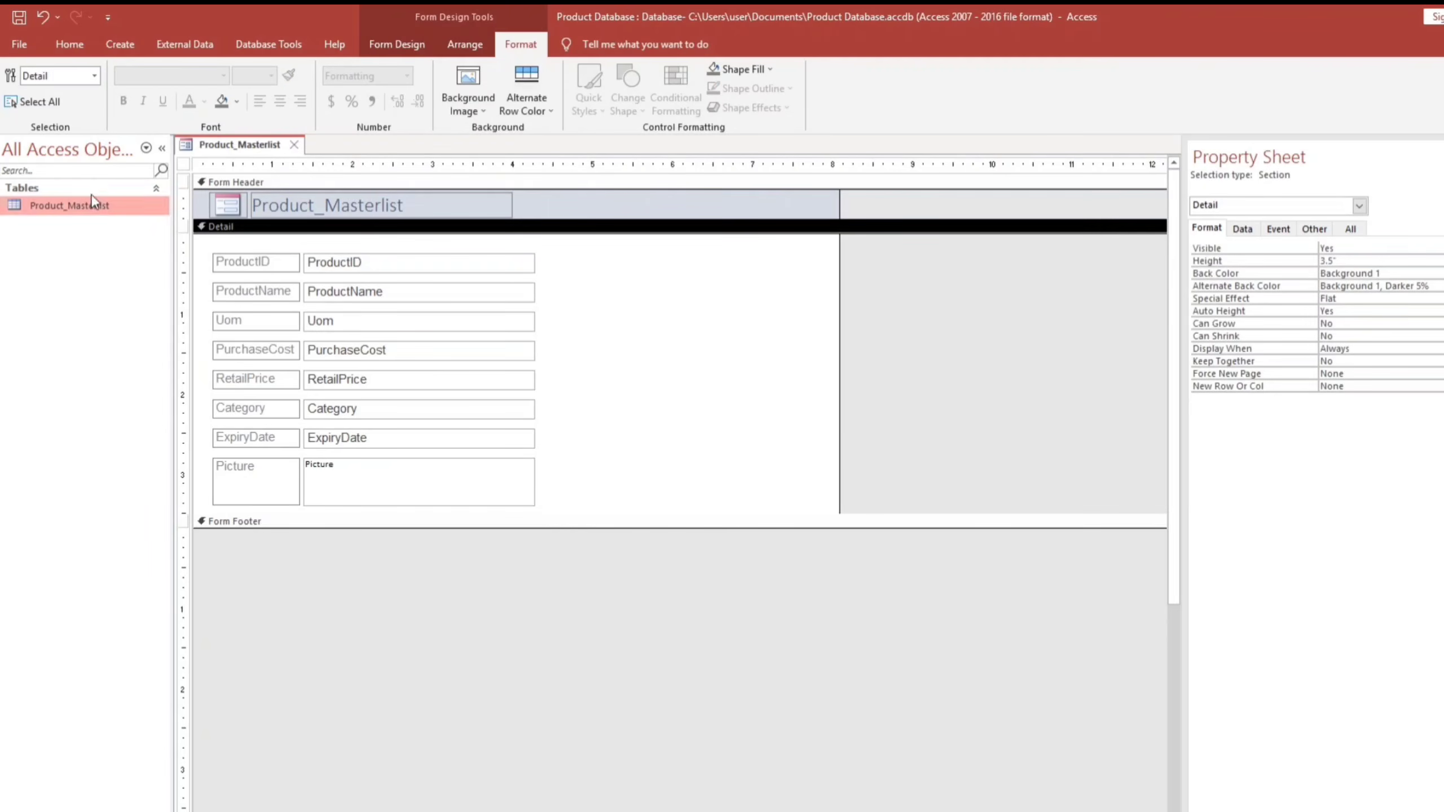
Set the form's Pop Up property to Yes
left_click(183, 164)
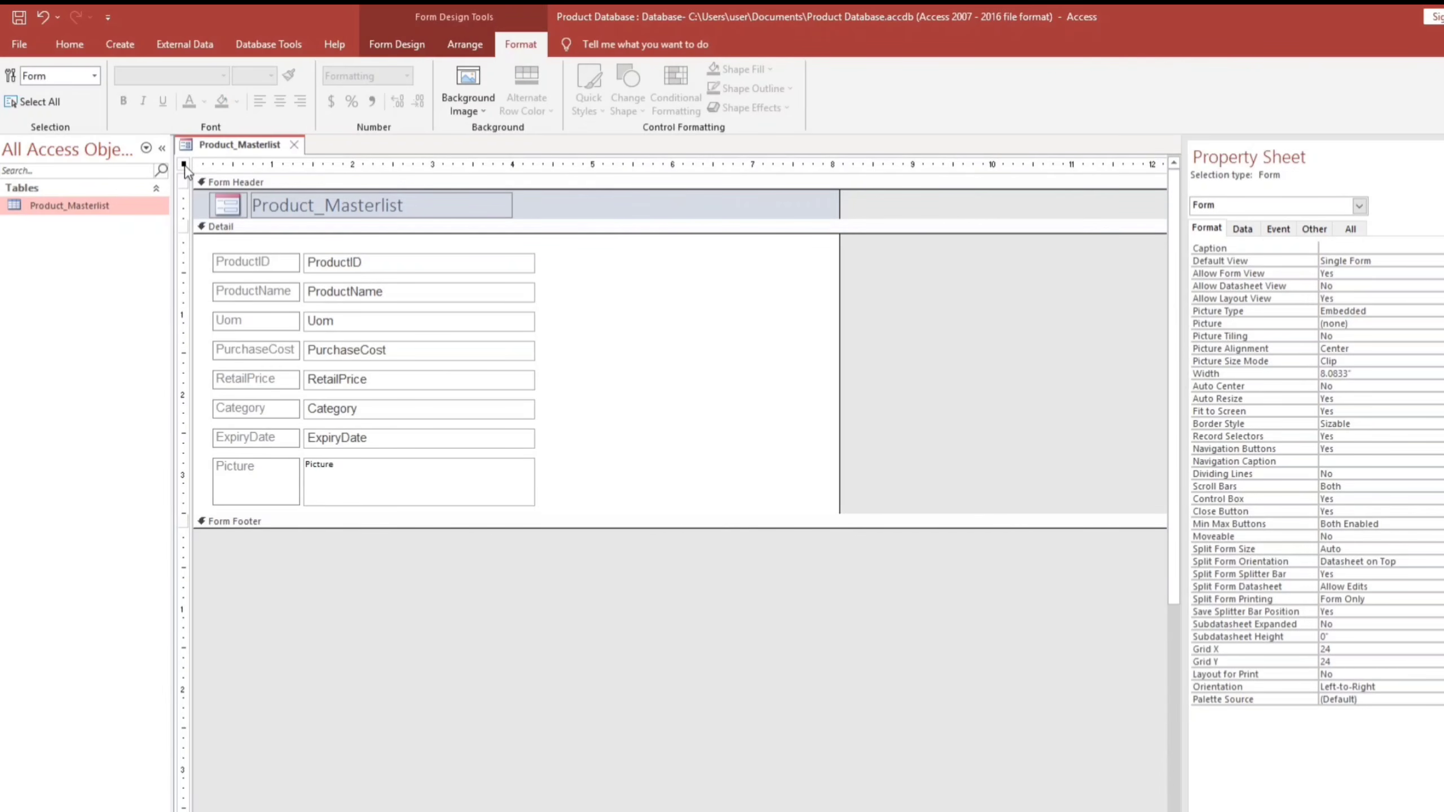
left_click(1312, 229)
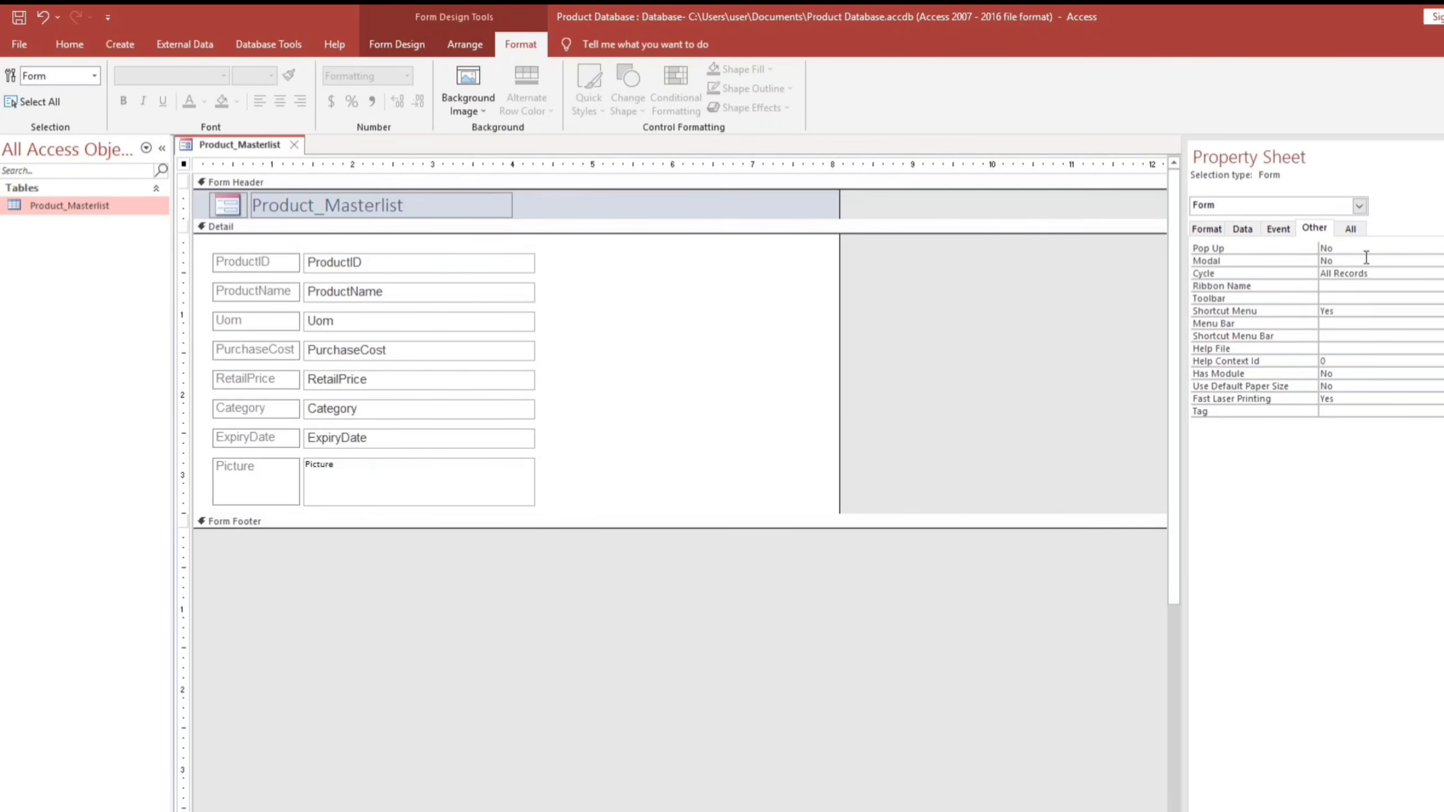
left_click(1323, 248)
left_click(1206, 228)
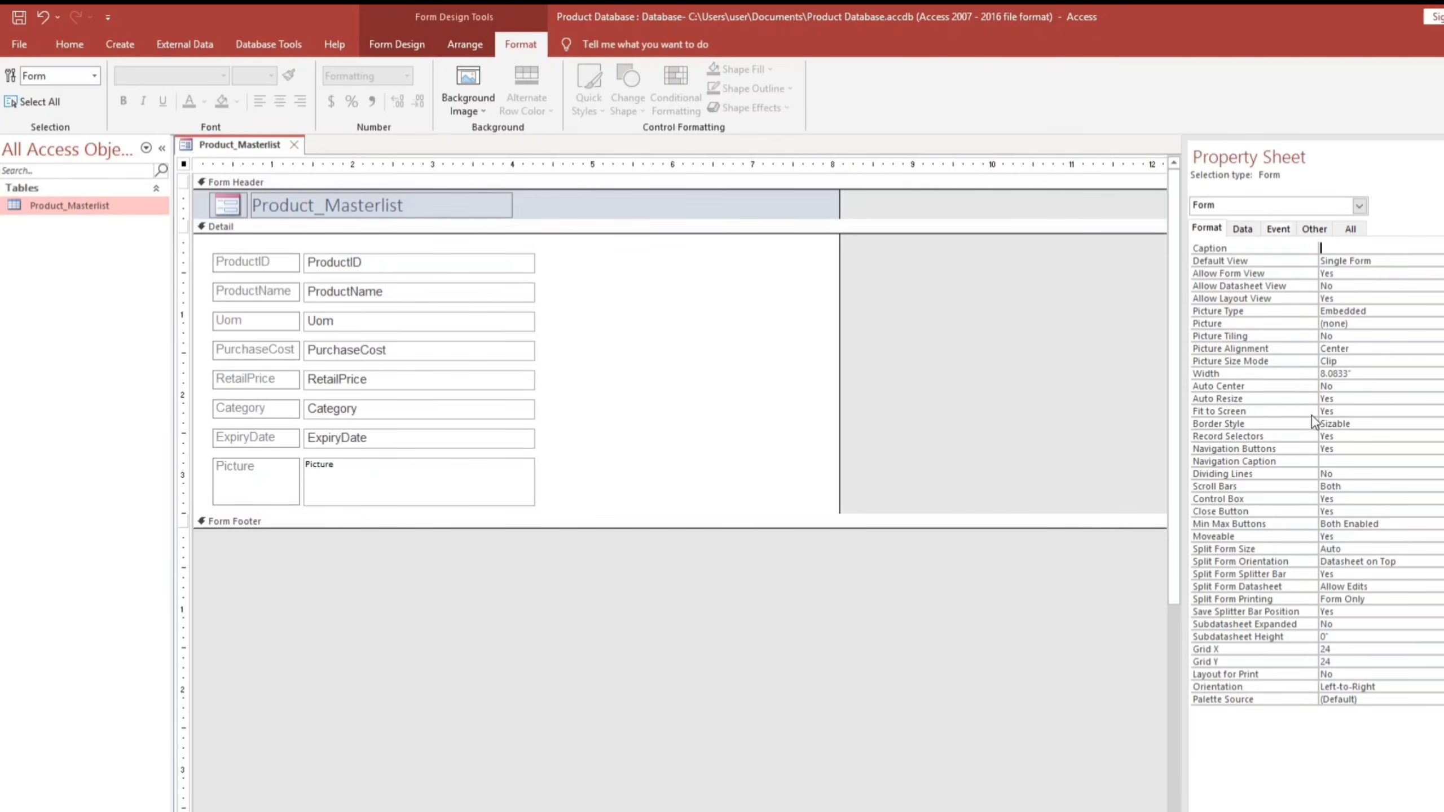
Set the form's Auto Center to Yes, Record Selectors to No and Scroll Bars to Neither
left_click(1257, 385)
type("y")
left_click(1380, 433)
left_click_drag(1327, 438, 1238, 421)
left_click_drag(1355, 439, 1255, 428)
type("n")
left_click(1198, 483)
type("n")
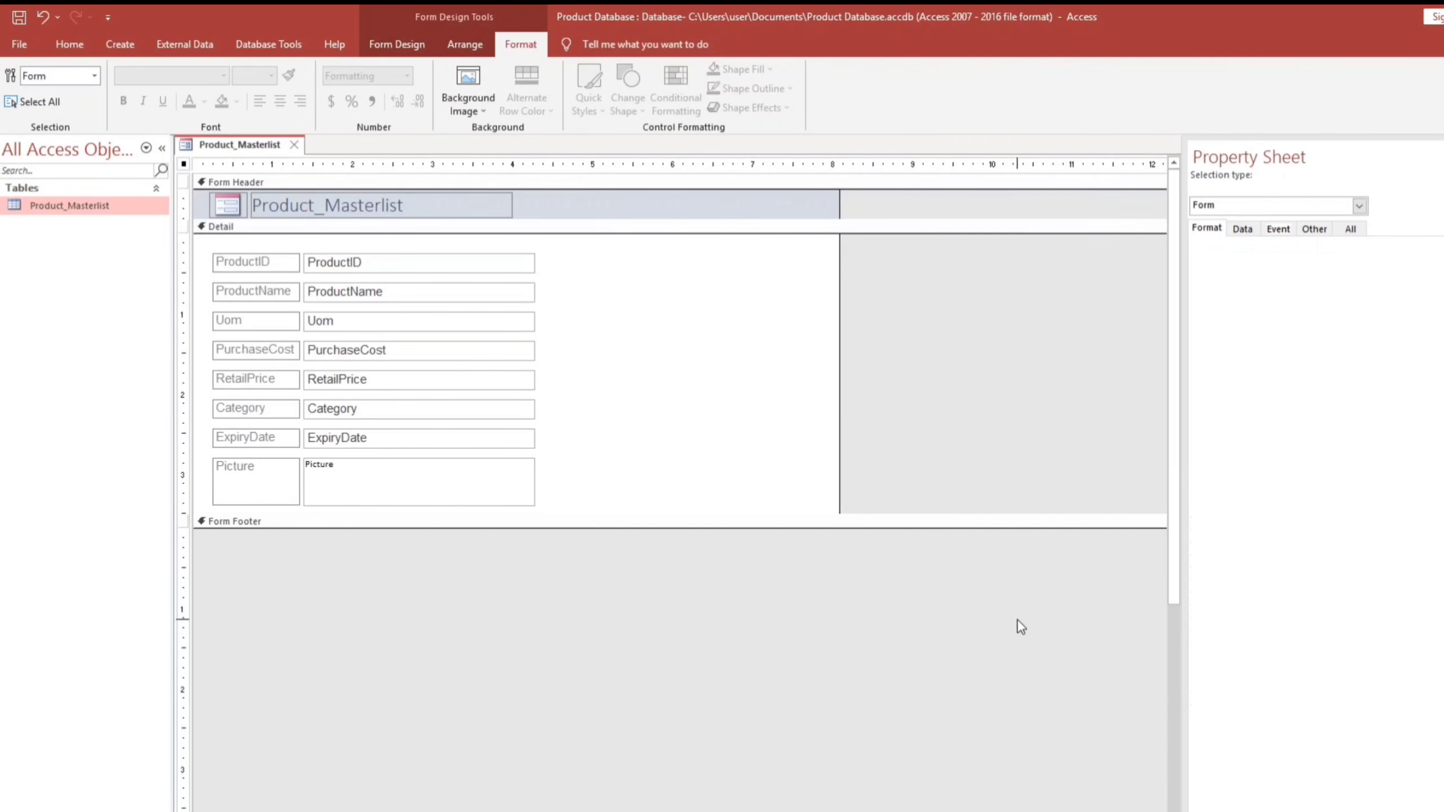
Narrow the form to about 7.58 inches and save it as Product_Masterlist
left_click_drag(840, 384, 799, 390)
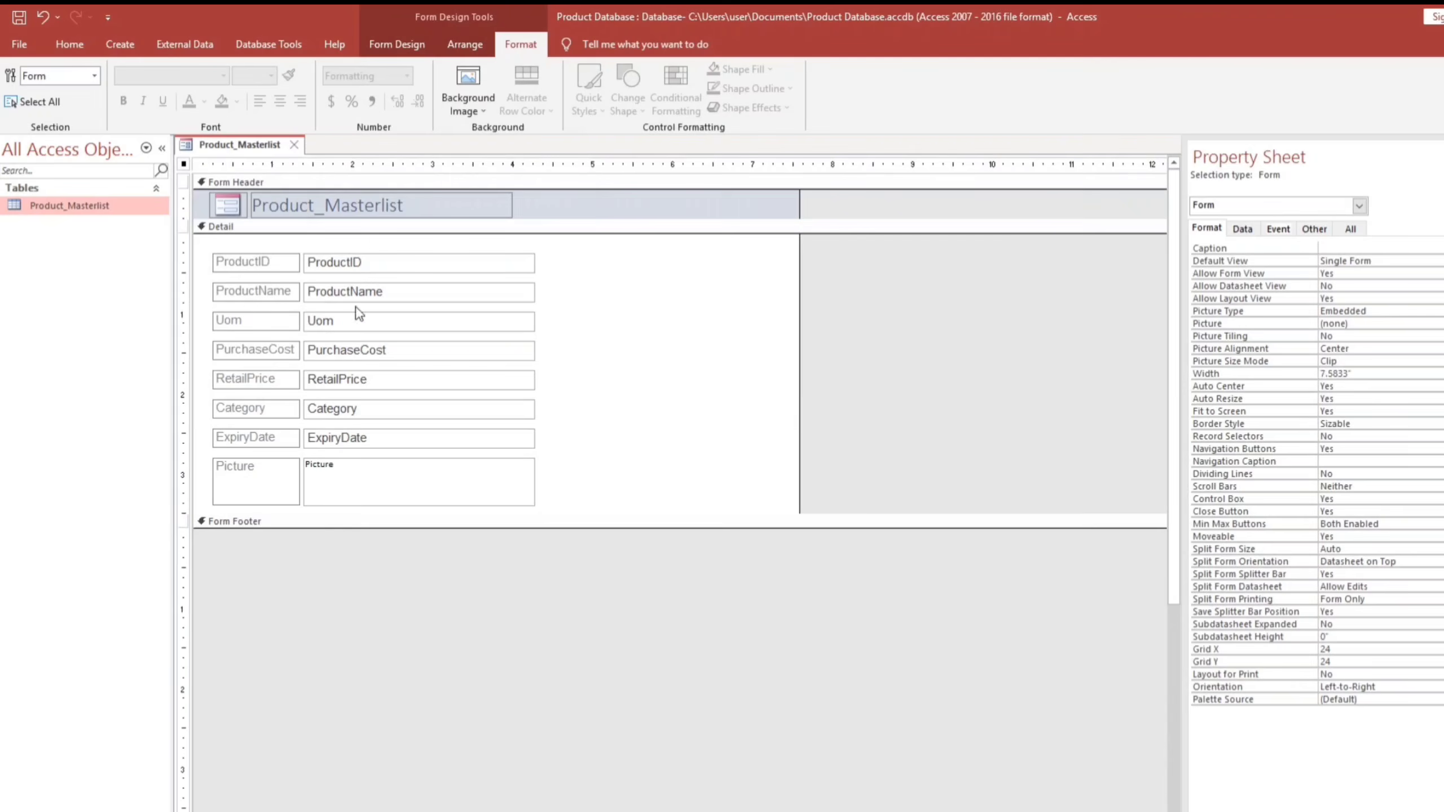
left_click(18, 17)
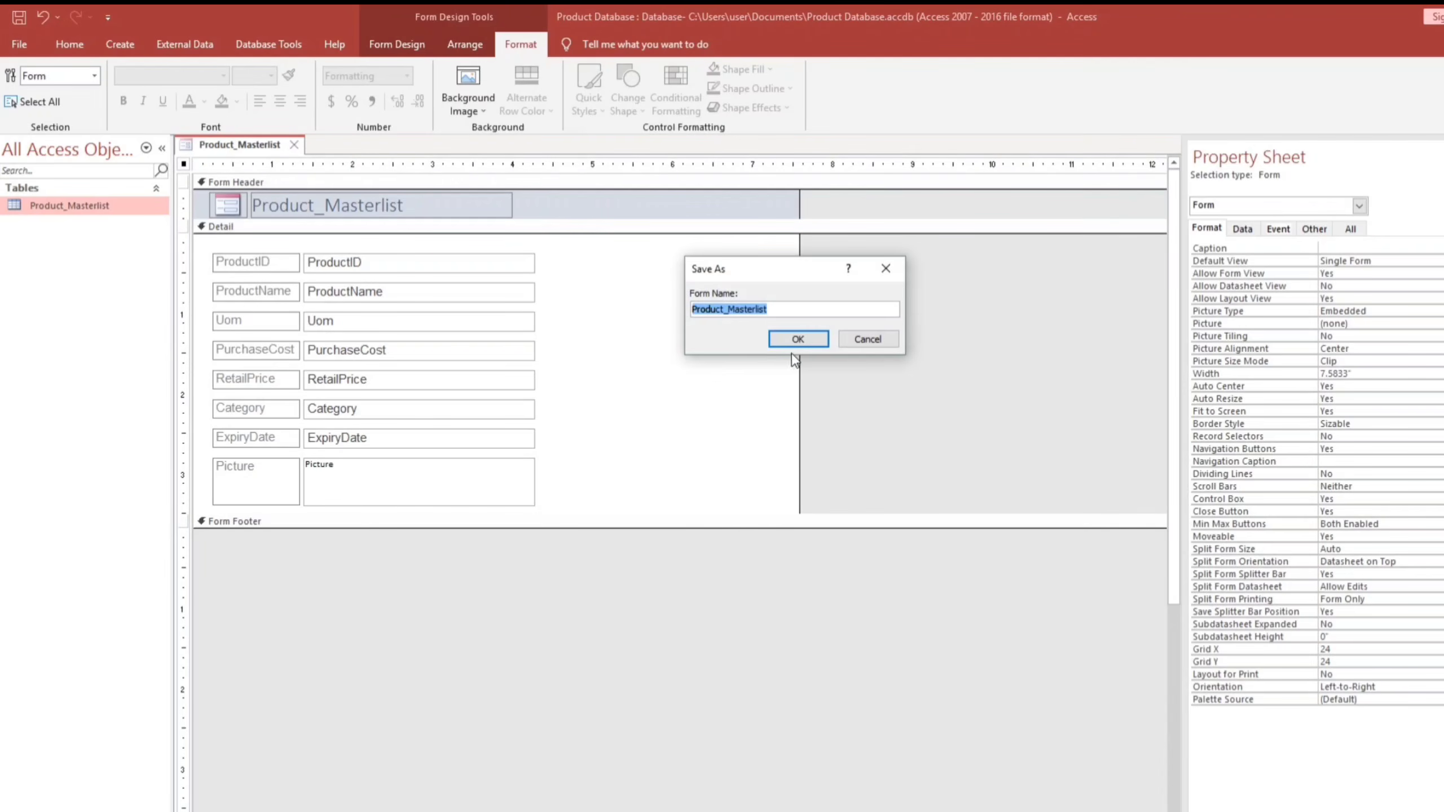
left_click(799, 339)
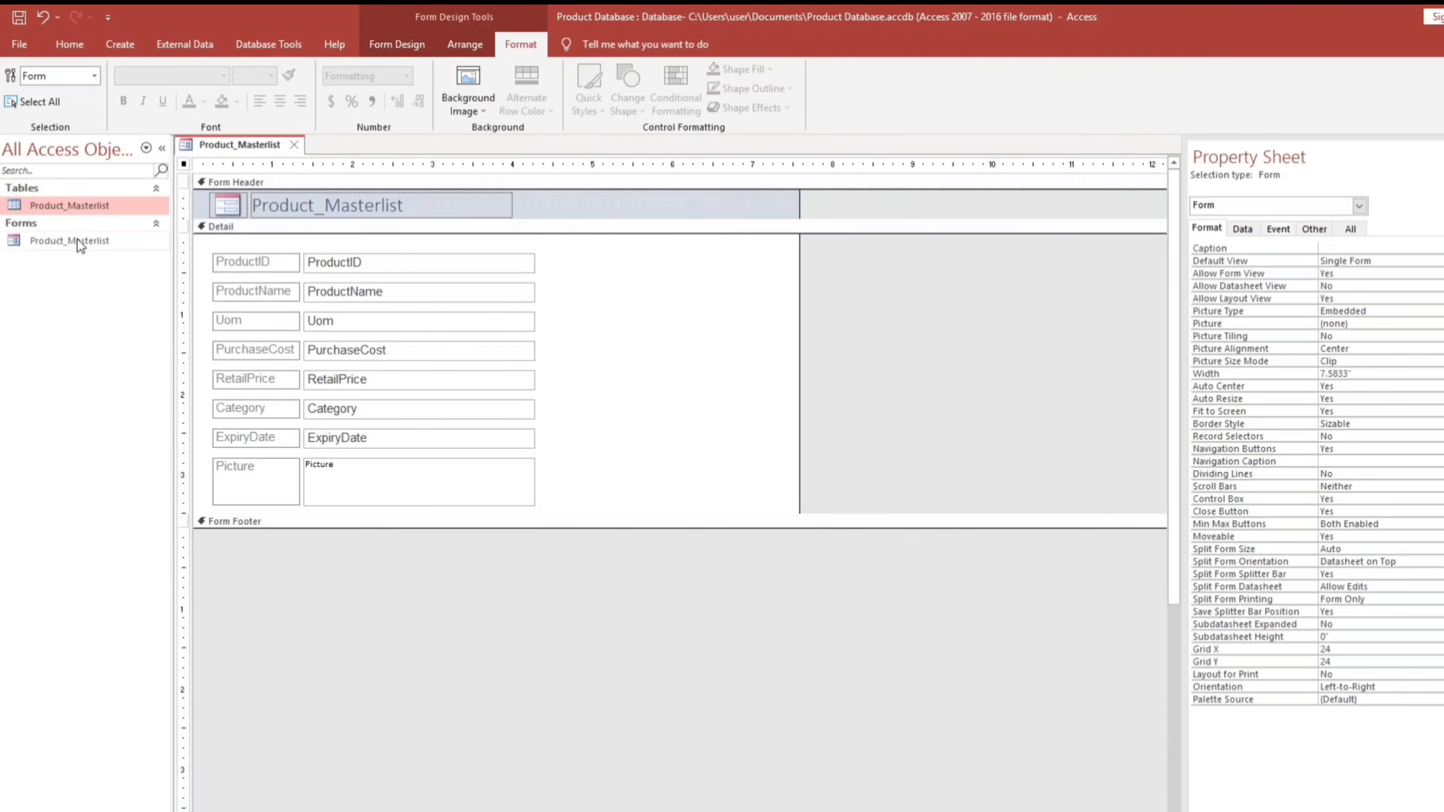
Close the form design and reopen the Product_Masterlist form to check its pop-up window
left_click(294, 145)
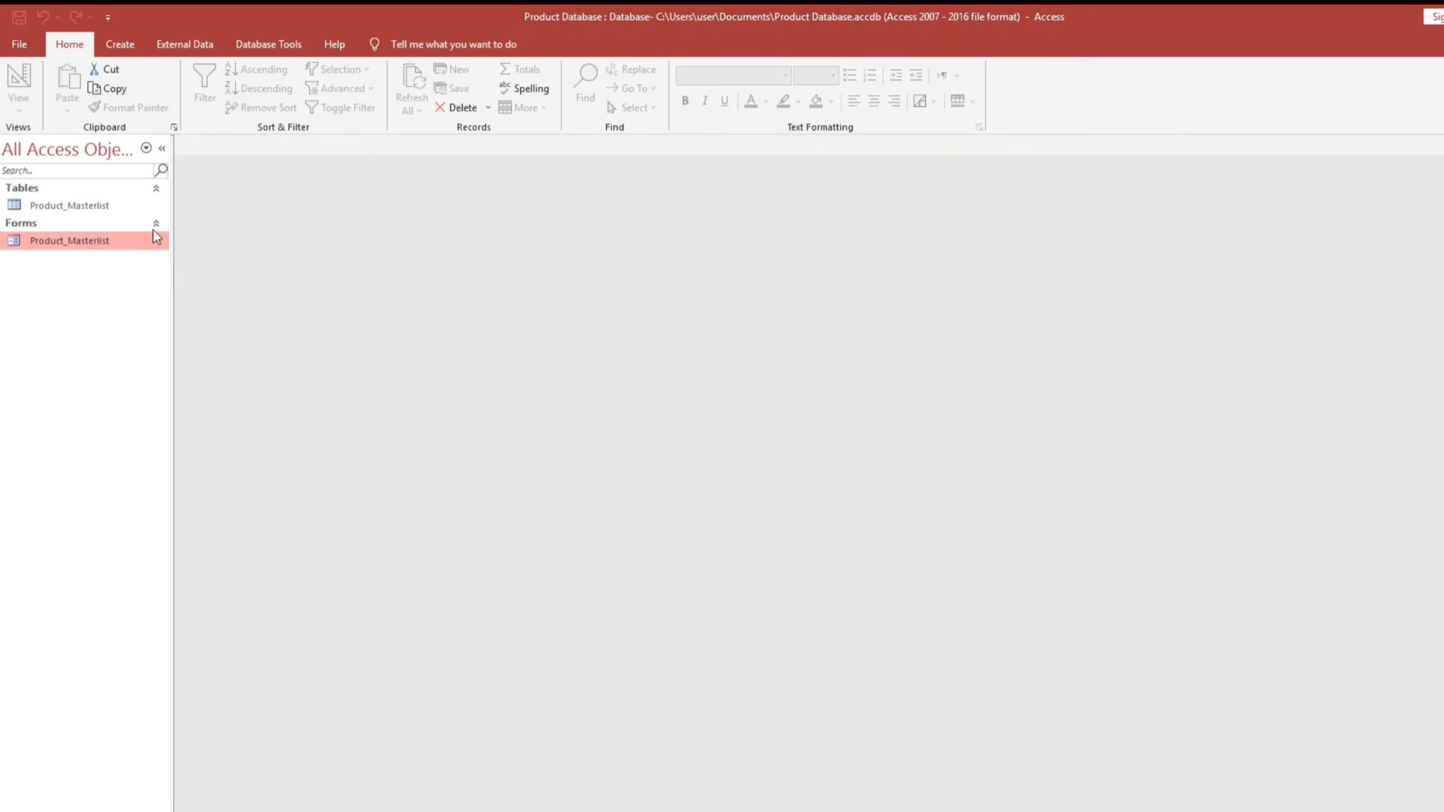
double_click(142, 241)
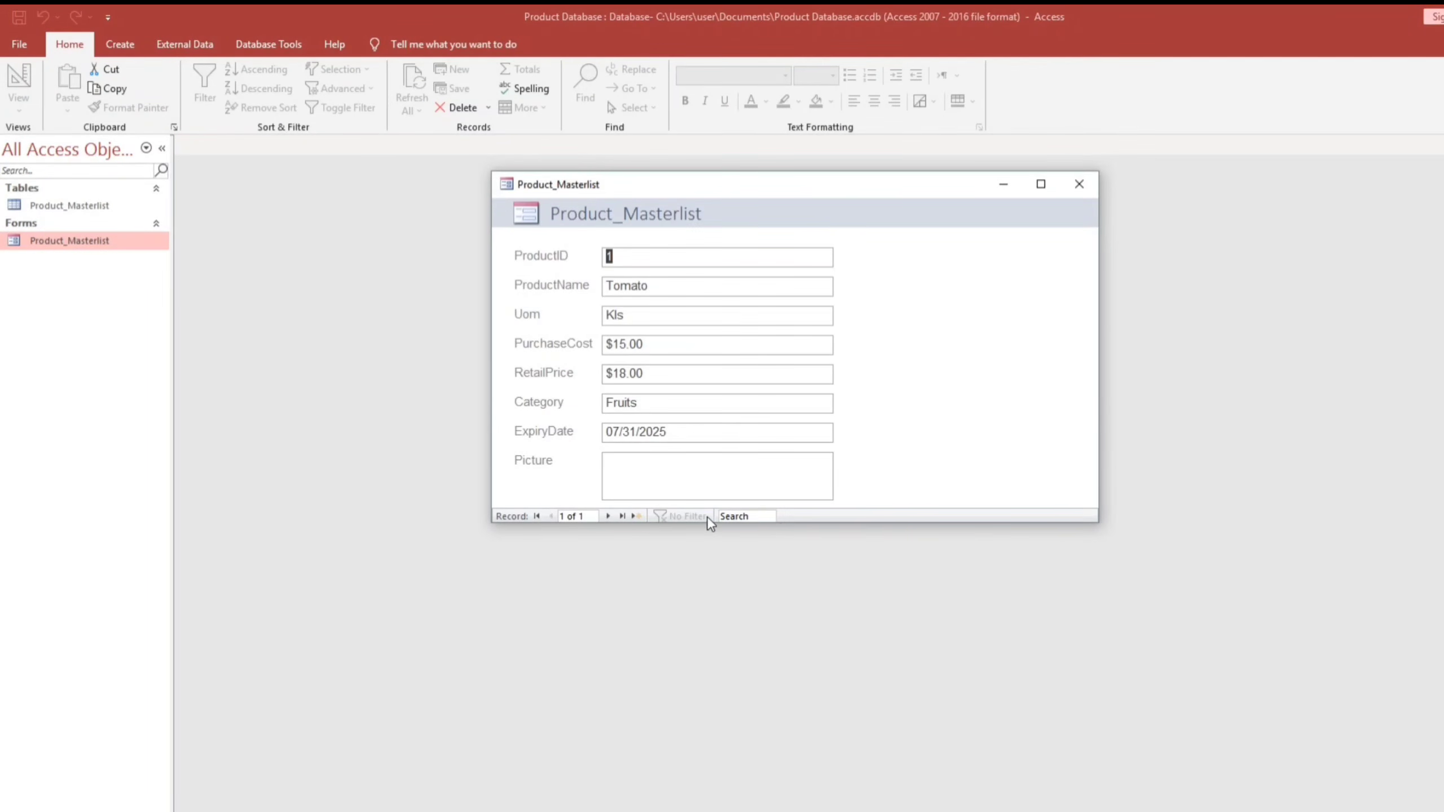
left_click_drag(827, 191, 788, 179)
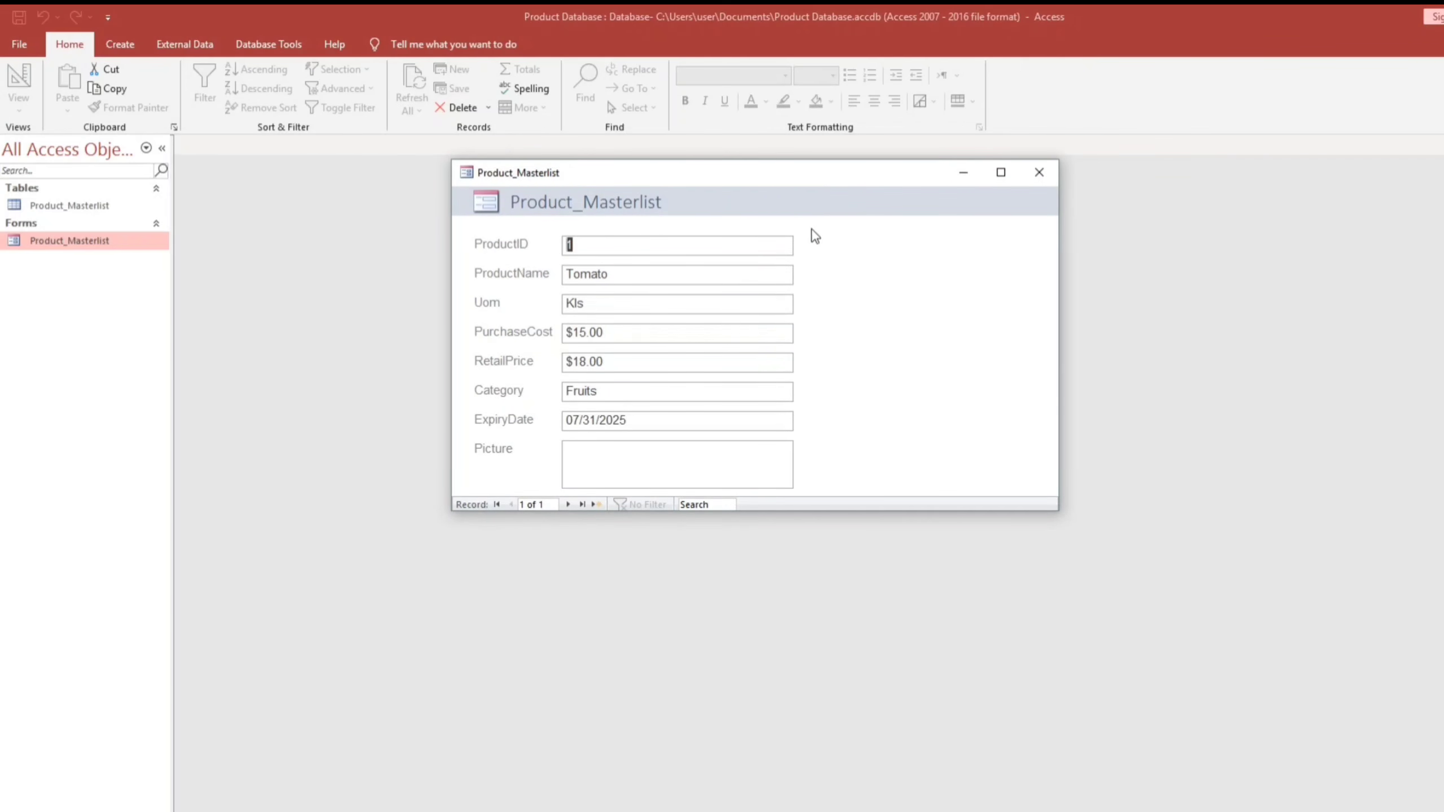
Return the form to Design View and extend the Detail section downward to about 4.6 inches high
right_click(845, 275)
left_click(884, 328)
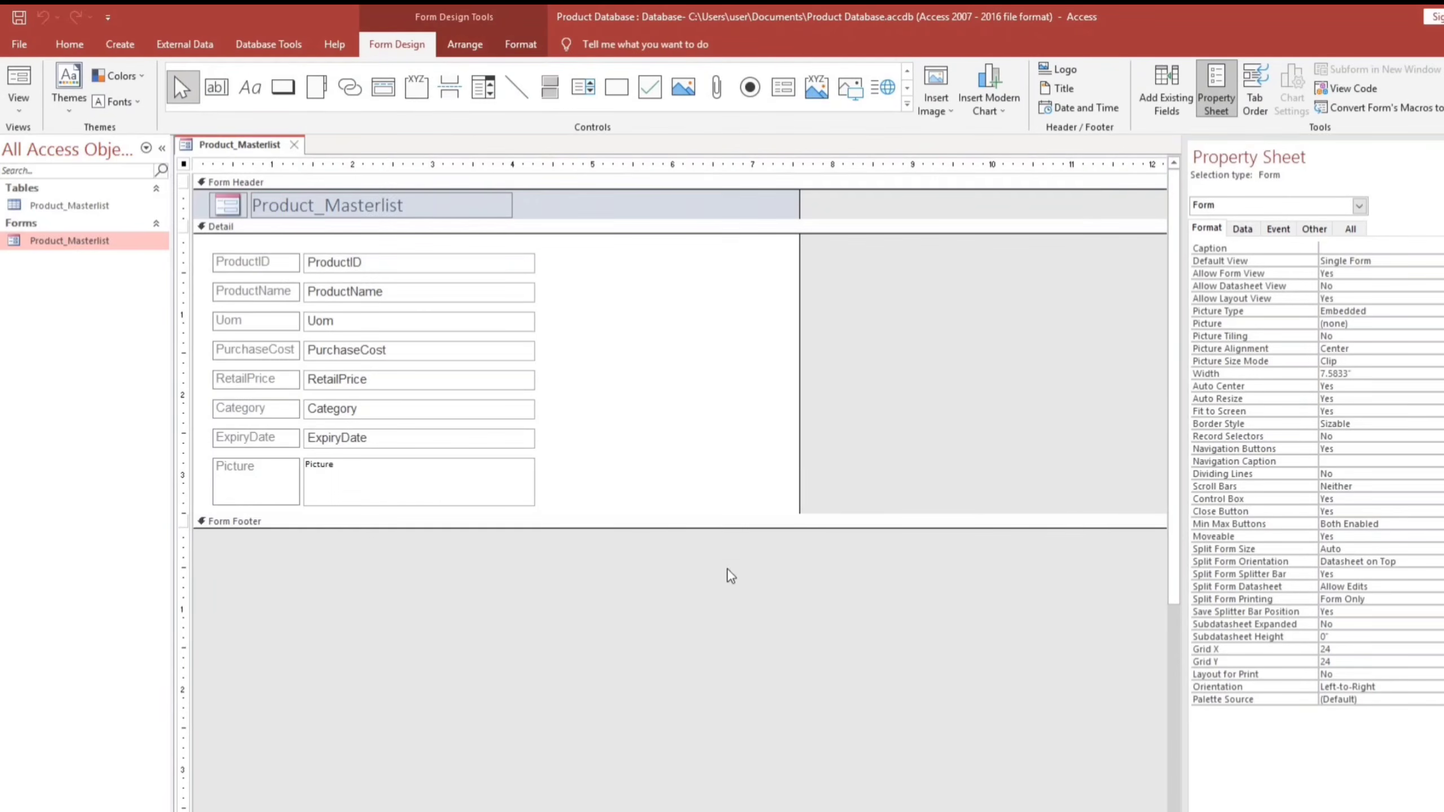
left_click(723, 521)
left_click_drag(722, 516, 718, 603)
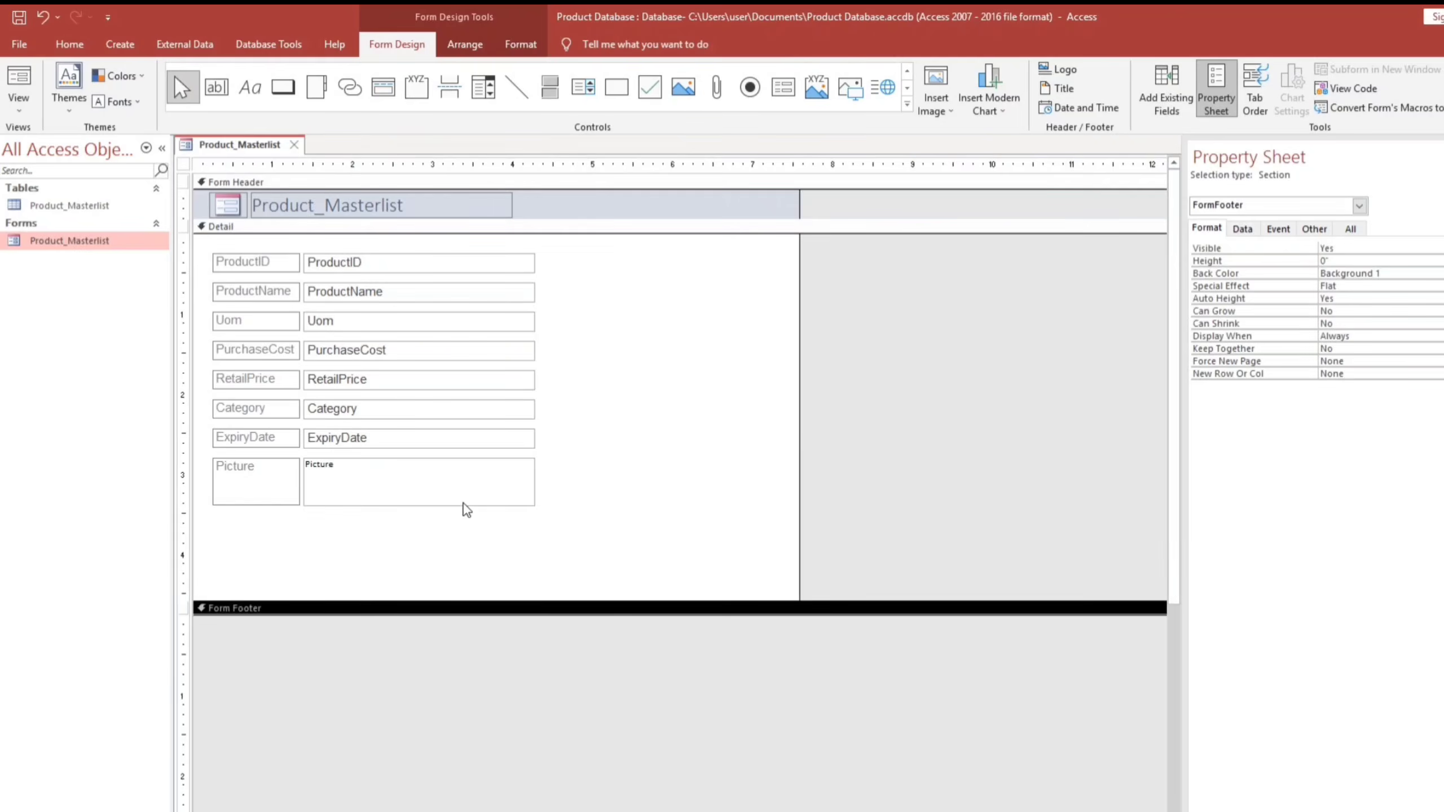
Select the Picture attachment control with its label and remove both from the stacked layout
left_click(503, 461)
left_click(199, 247)
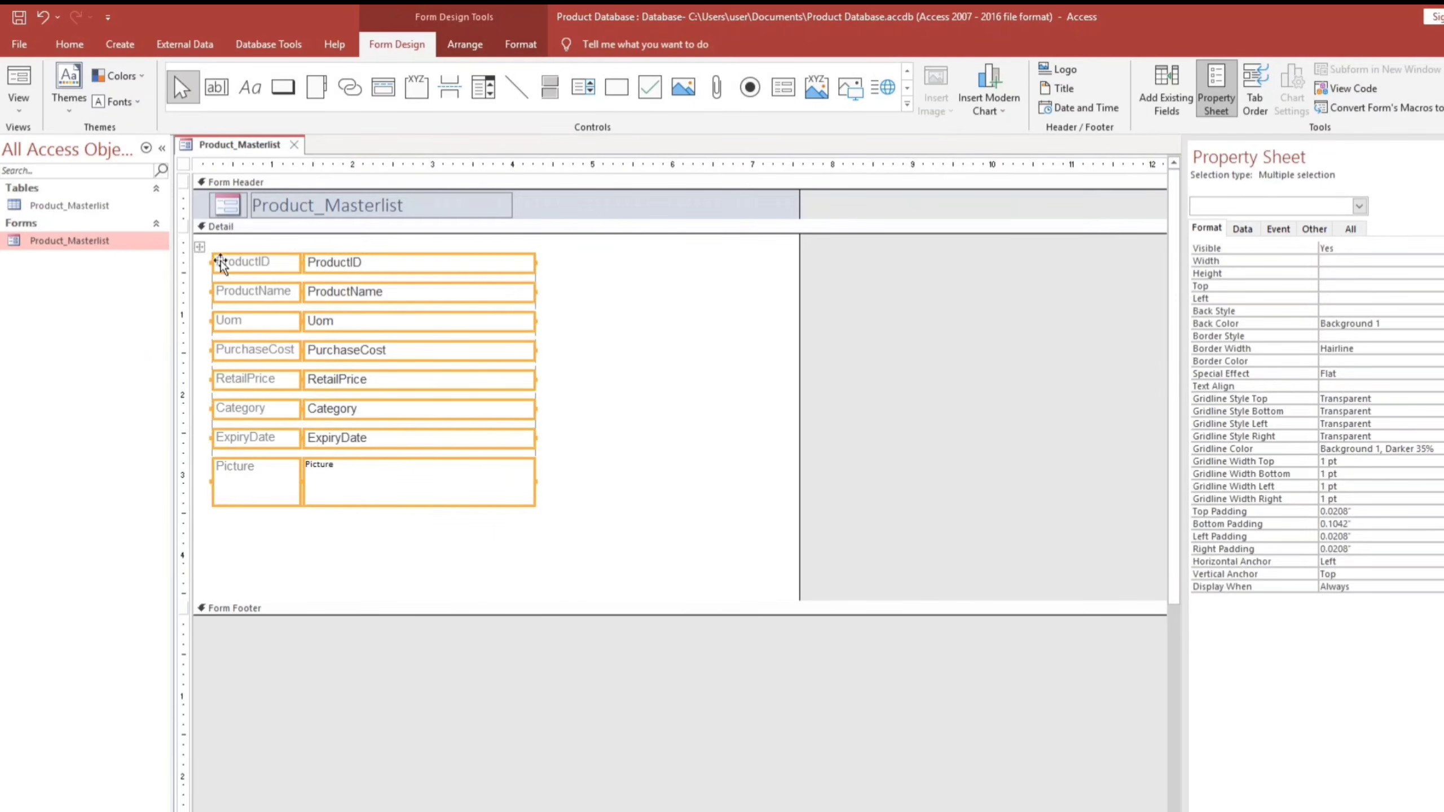
left_click(580, 475)
left_click(312, 496)
left_click(294, 483, "shift")
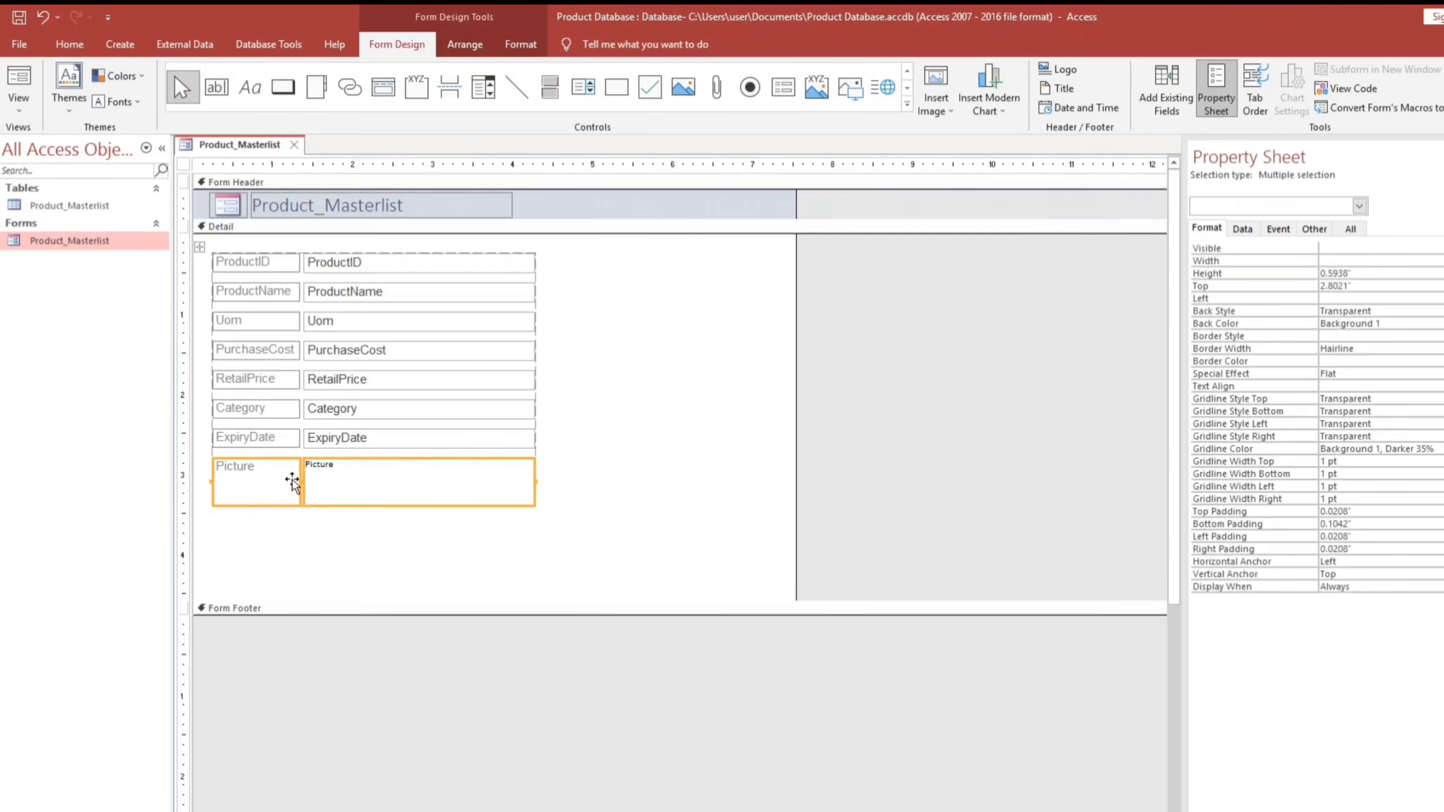
right_click(356, 477)
mouse_move(437, 564)
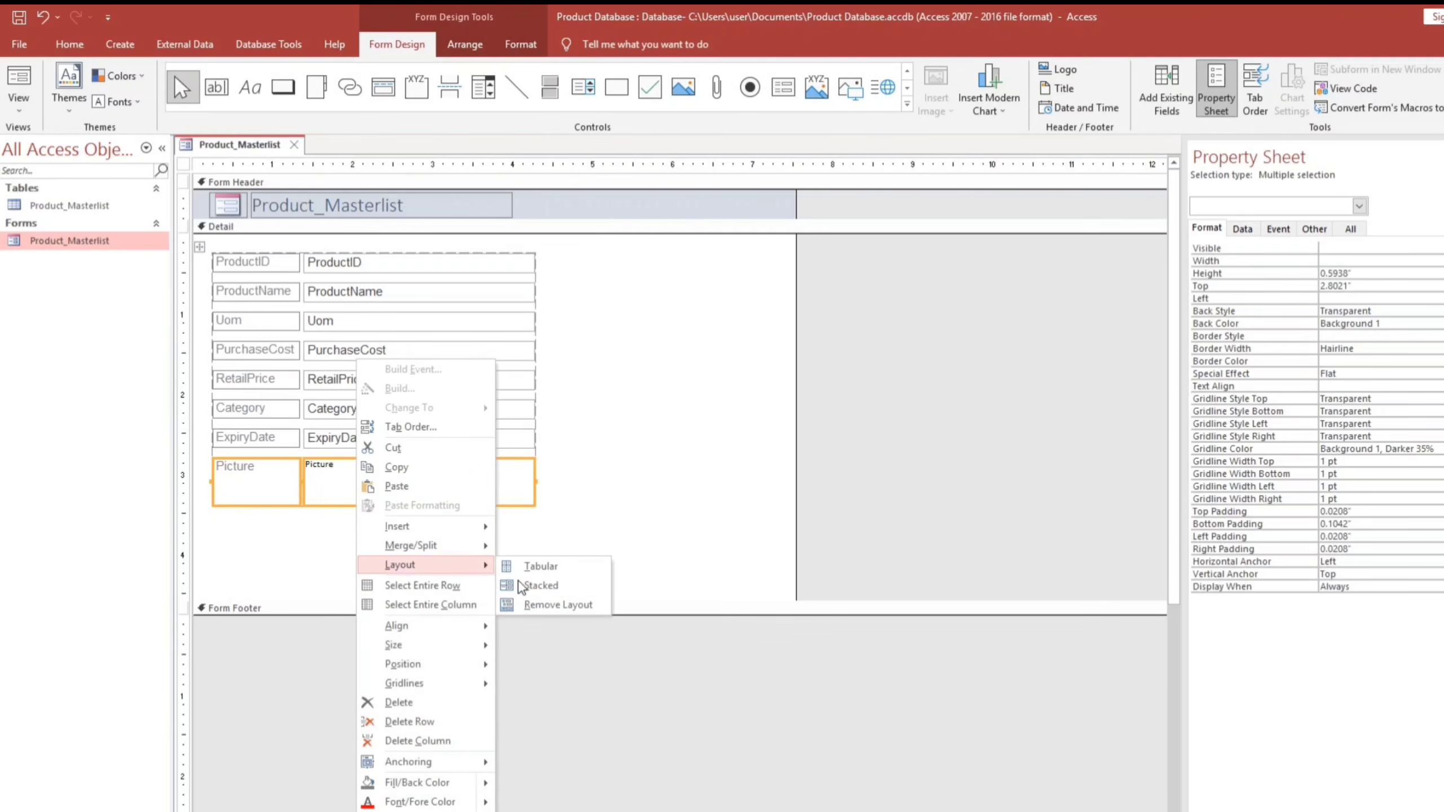
left_click(546, 605)
left_click(615, 526)
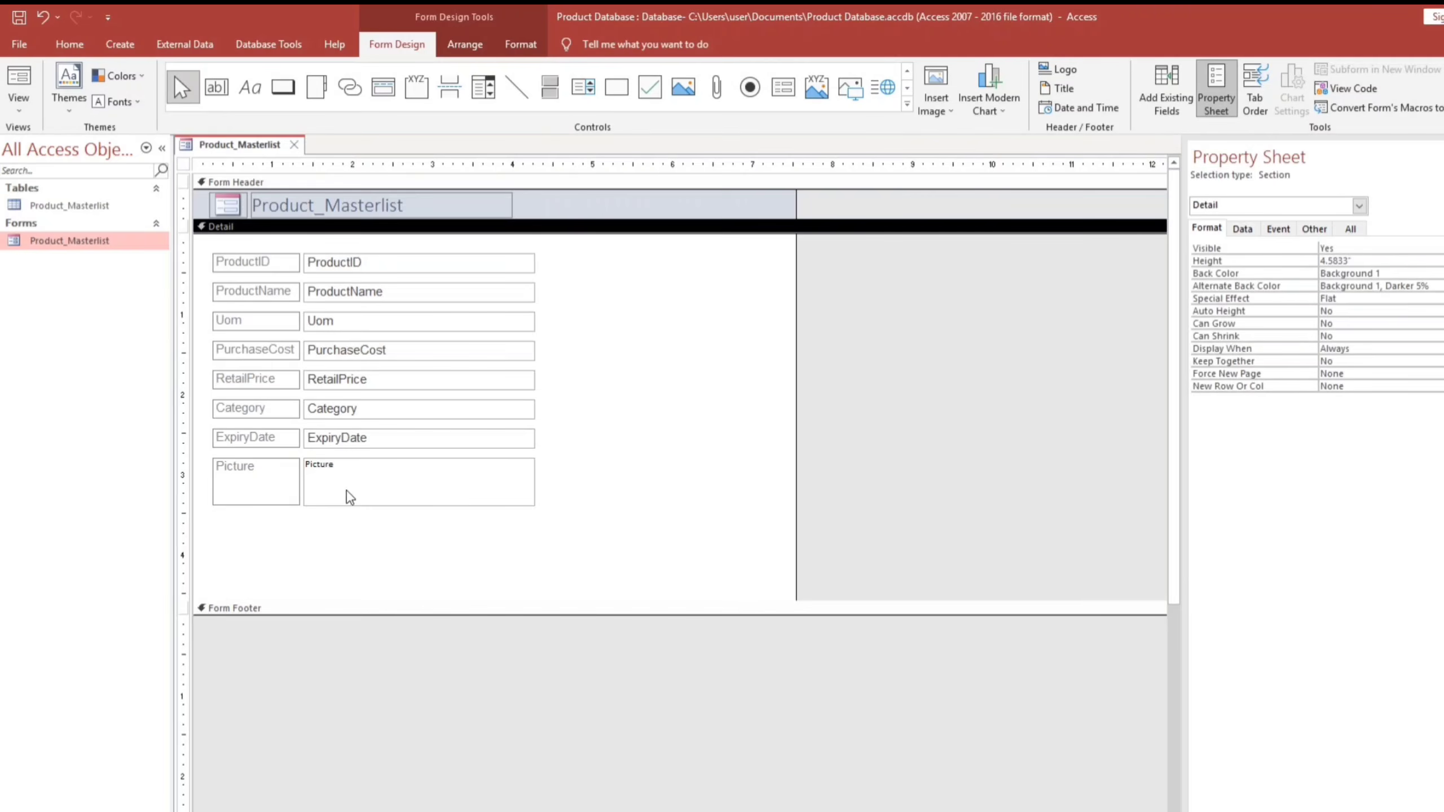
Resize the Picture control to about 1.2 by 1.1 inches and move it with its label beside the ProductID field
left_click(511, 481)
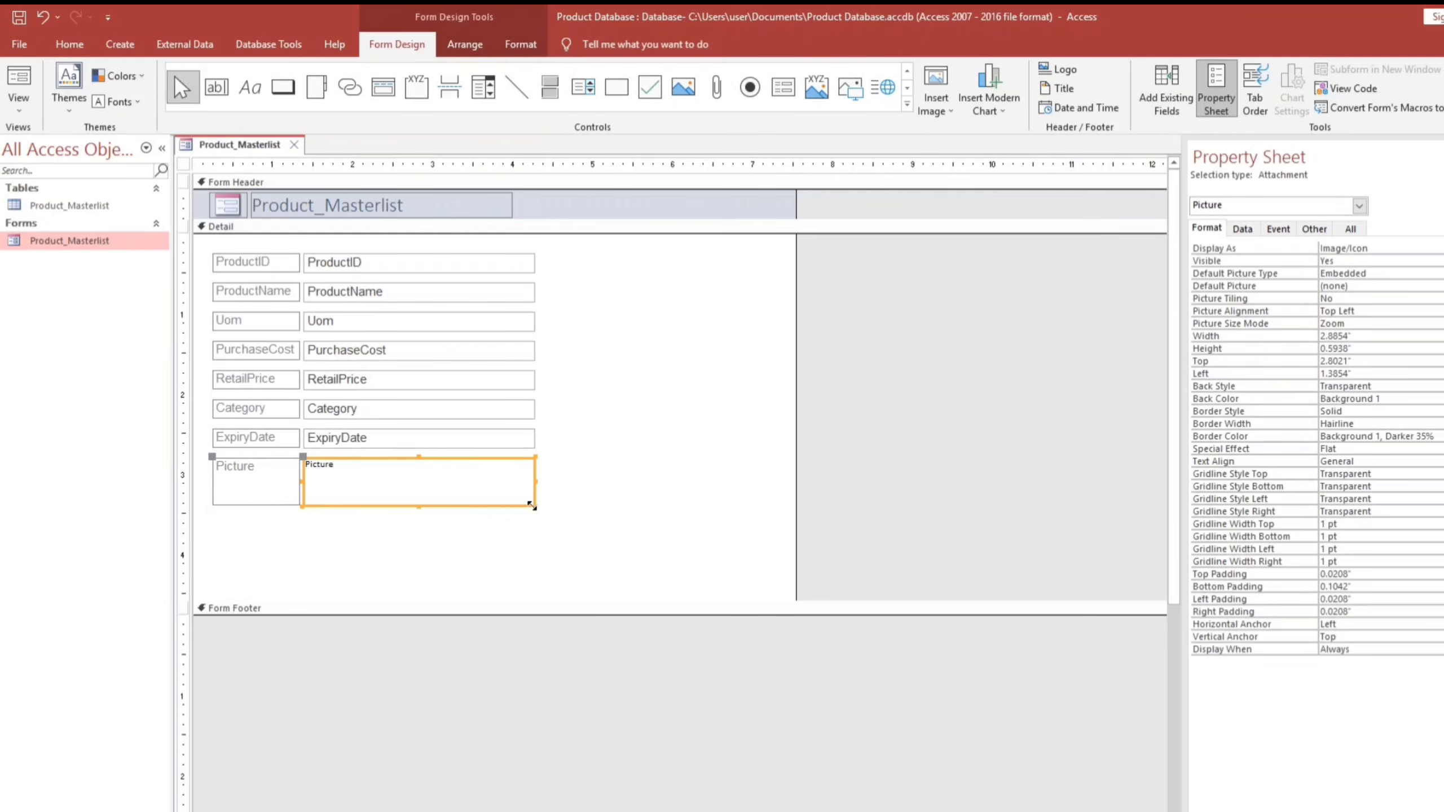
left_click_drag(535, 505, 613, 279)
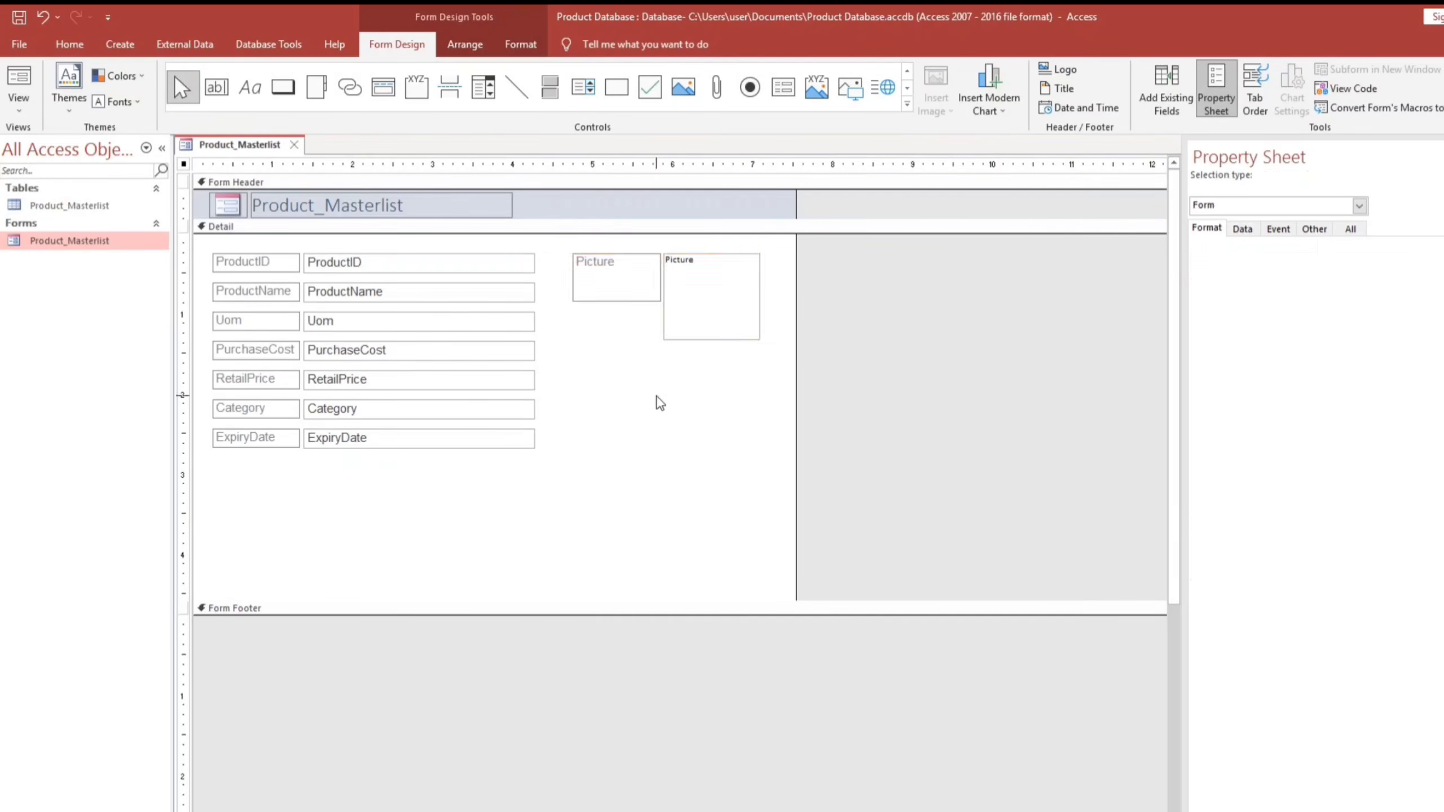
left_click(657, 403)
Reword the field labels as Product ID, Product Name, Purchase Cost, Retail Price and Expiry Date
left_click(263, 265)
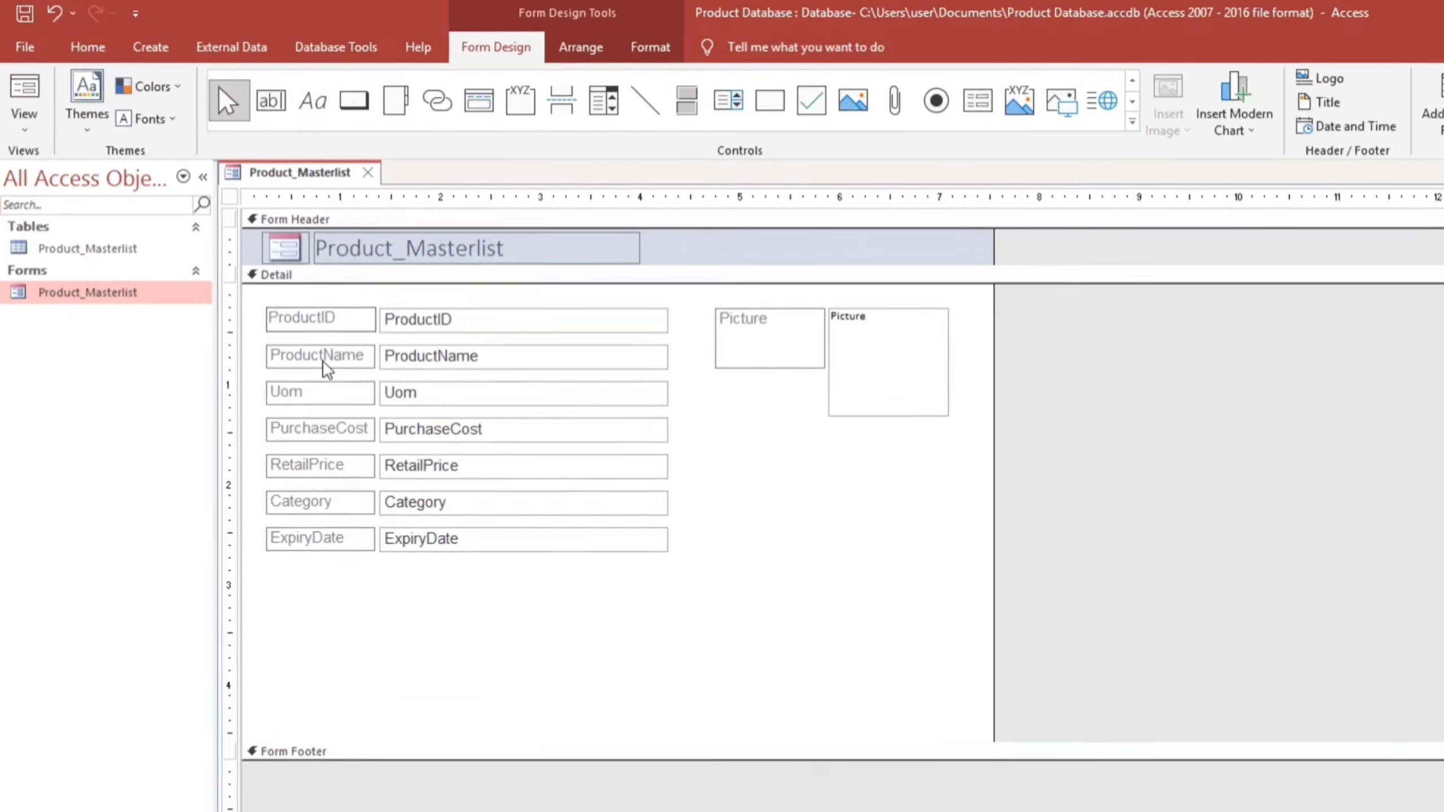
left_click(323, 356)
left_click(323, 354)
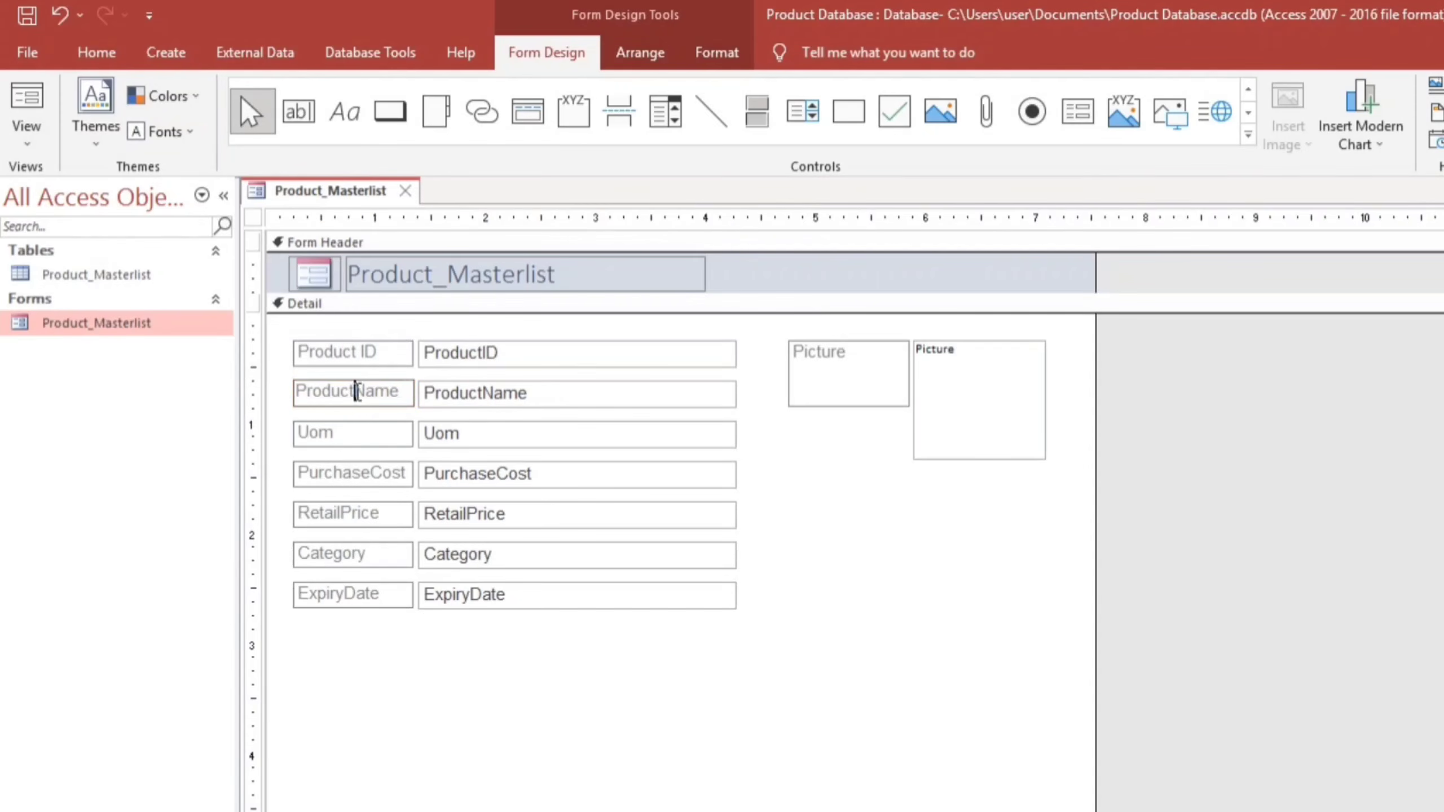
left_click(341, 475)
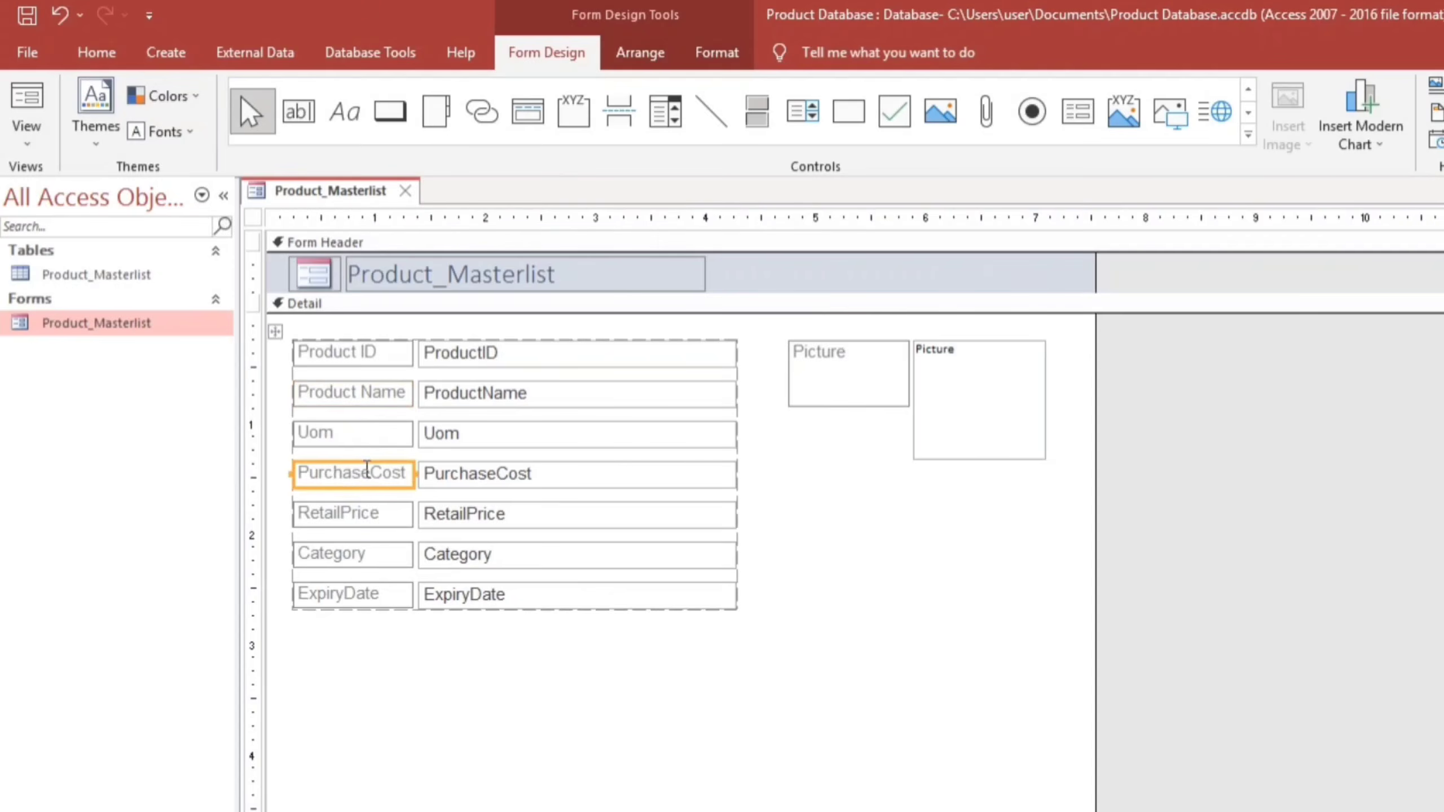
left_click(372, 473)
left_click(340, 515)
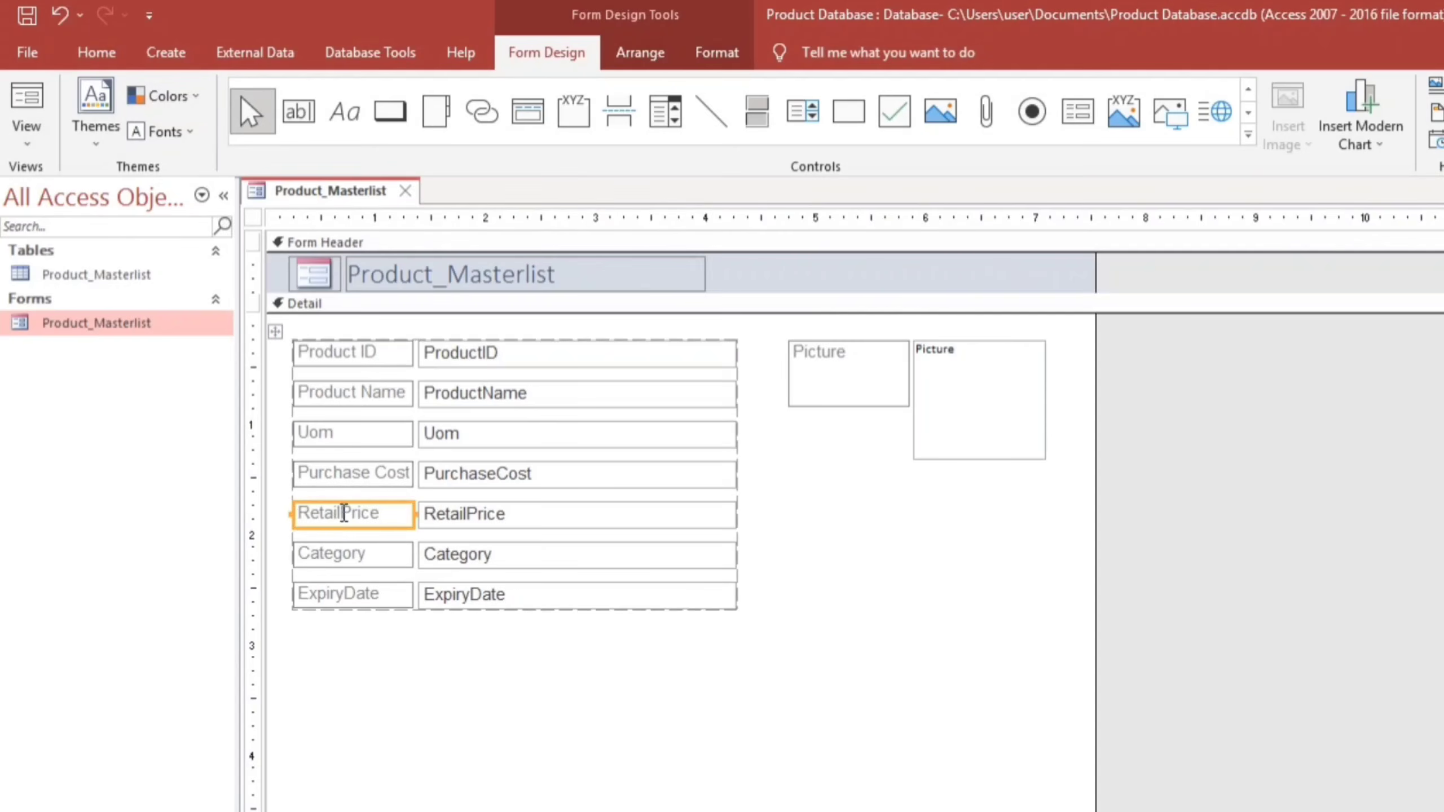
left_click(343, 513)
left_click(355, 594)
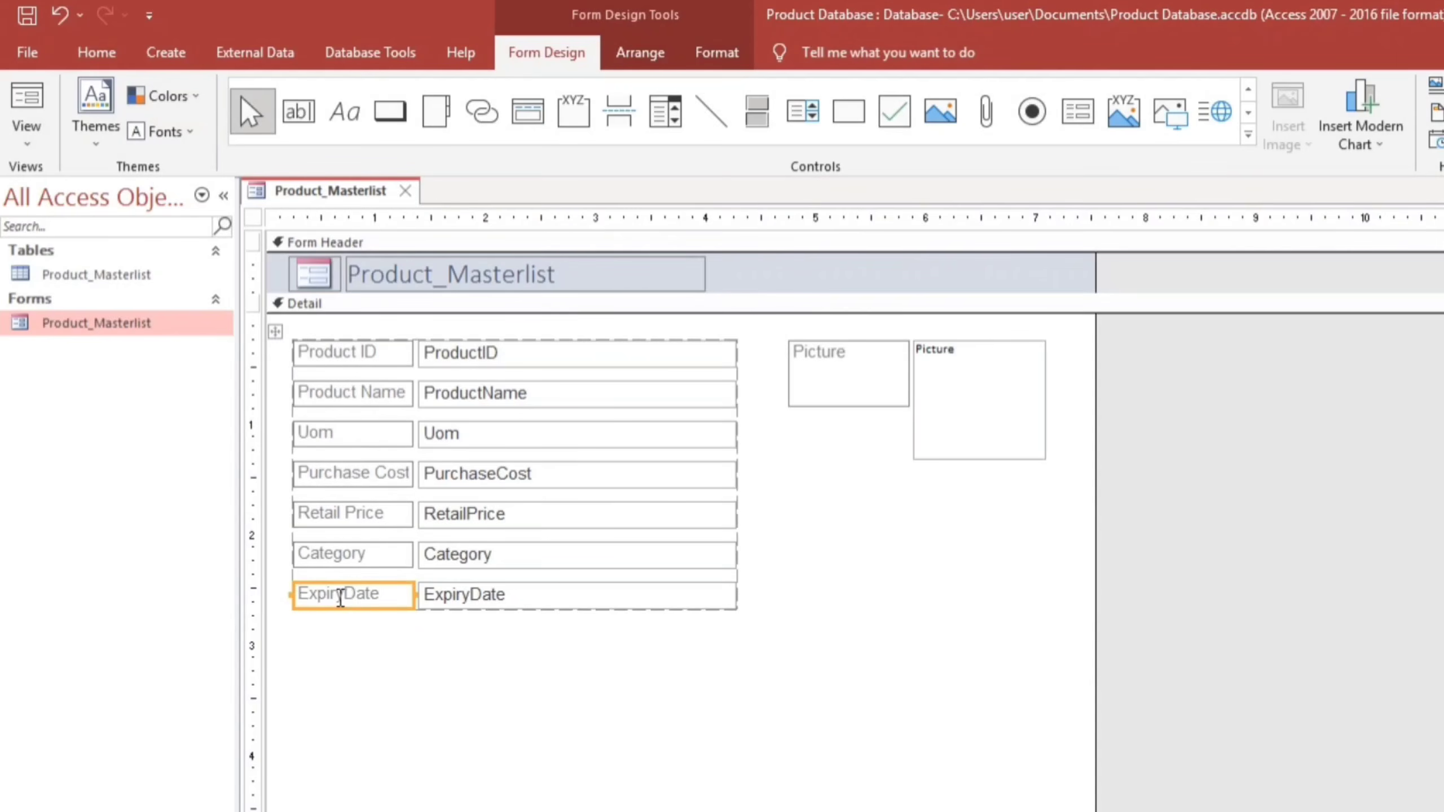
left_click(344, 594)
left_click(472, 702)
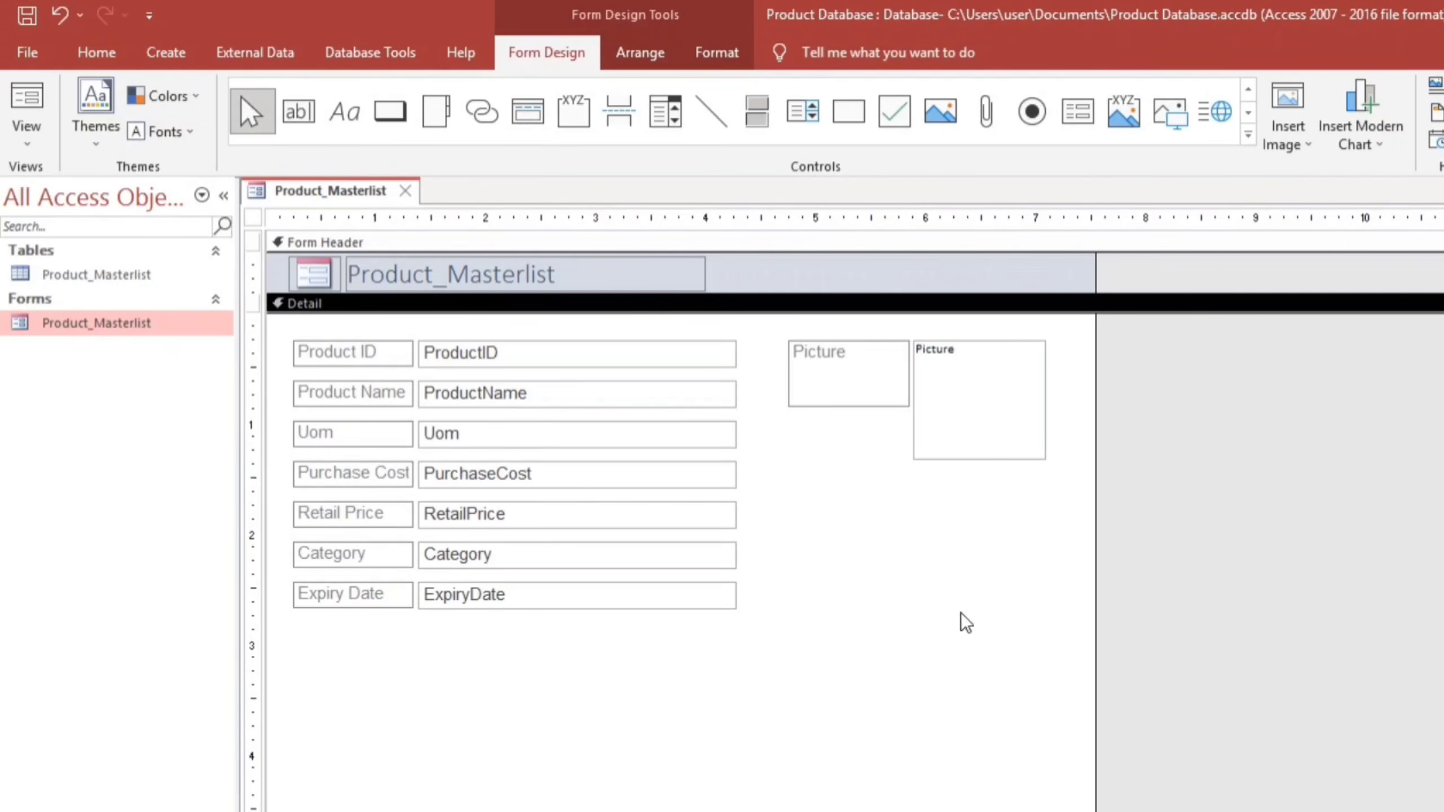
Shorten the Detail section to about 4.1 inches and change the header title to Product Masterlist
left_click_drag(784, 811, 779, 767)
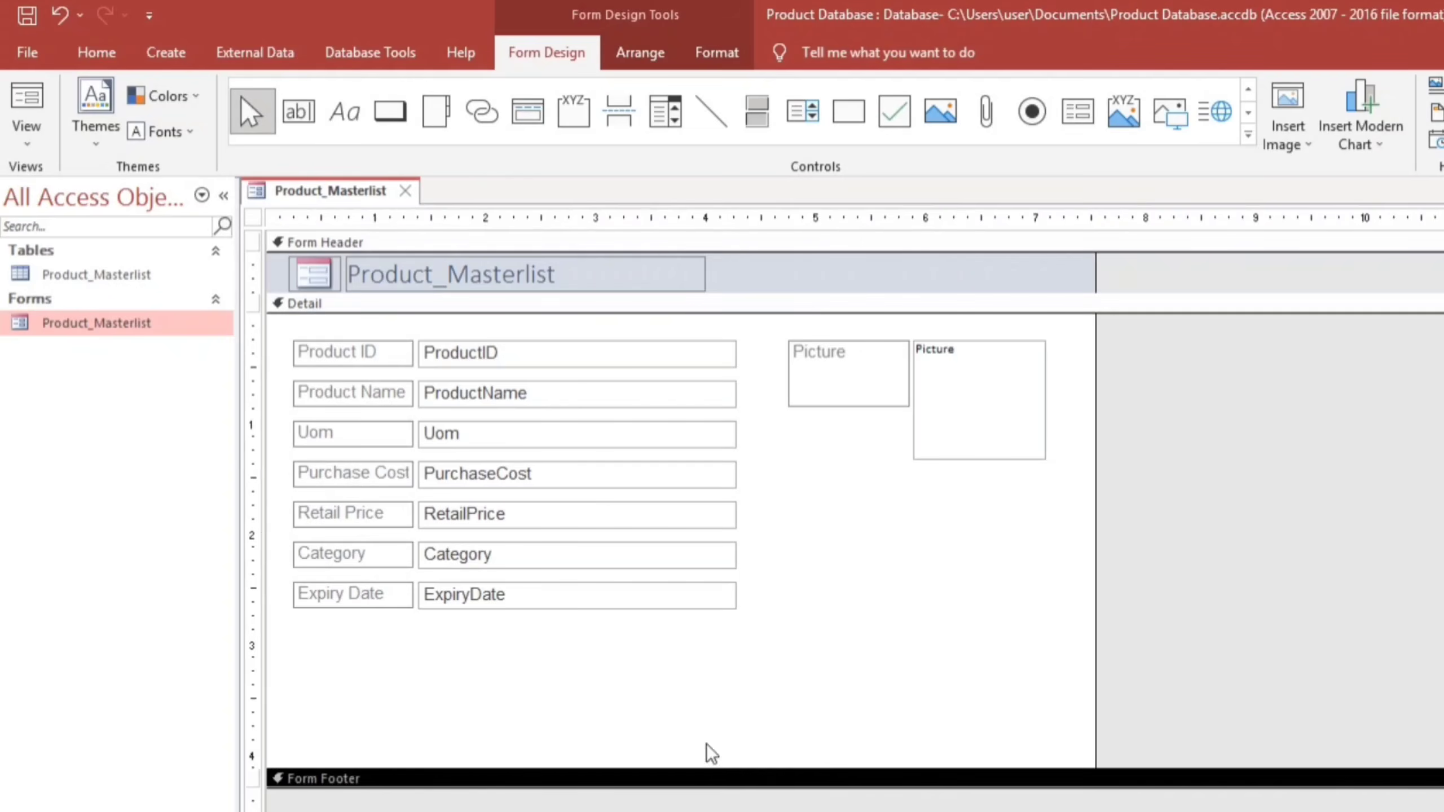
left_click(432, 291)
left_click(448, 282)
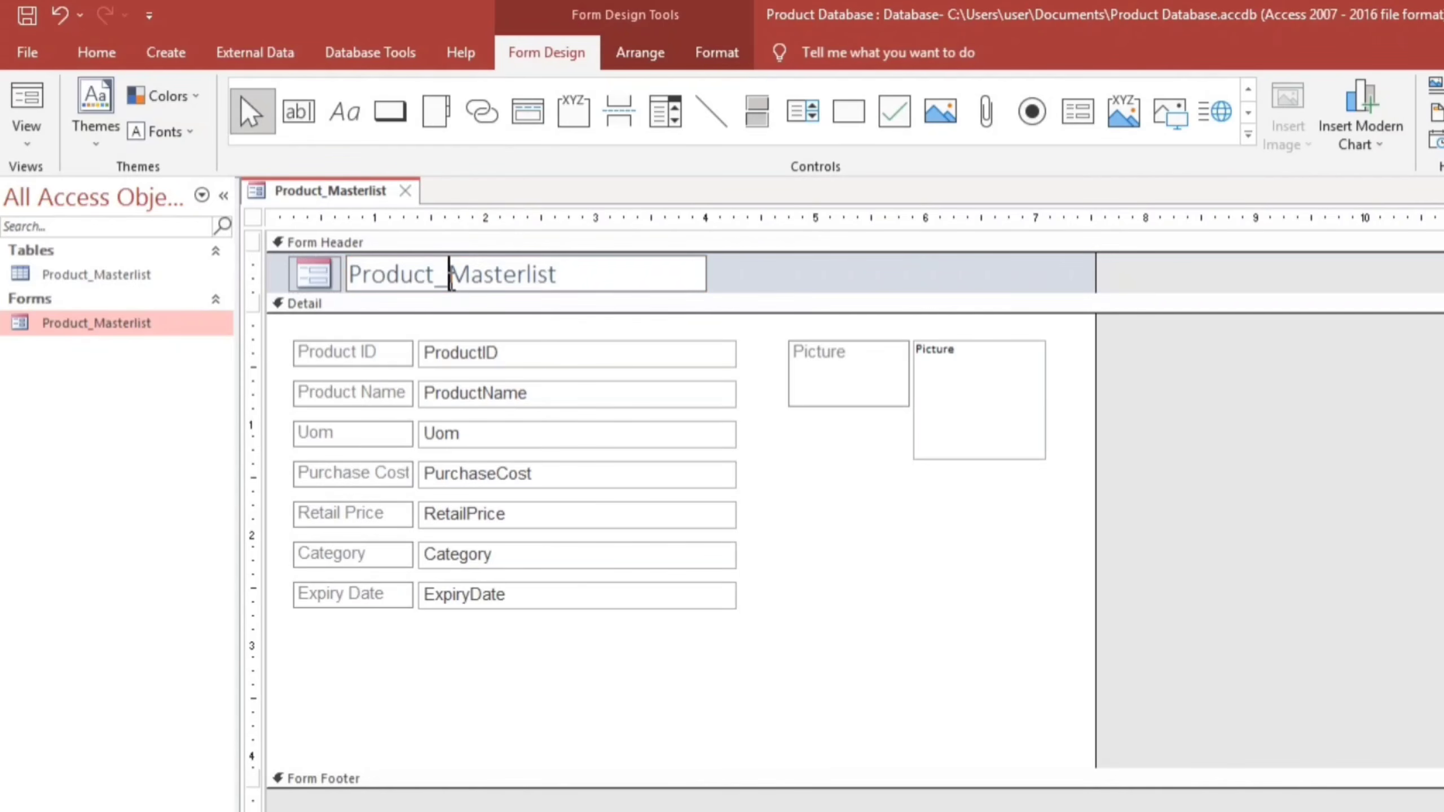
key("BackSpace")
key("Return")
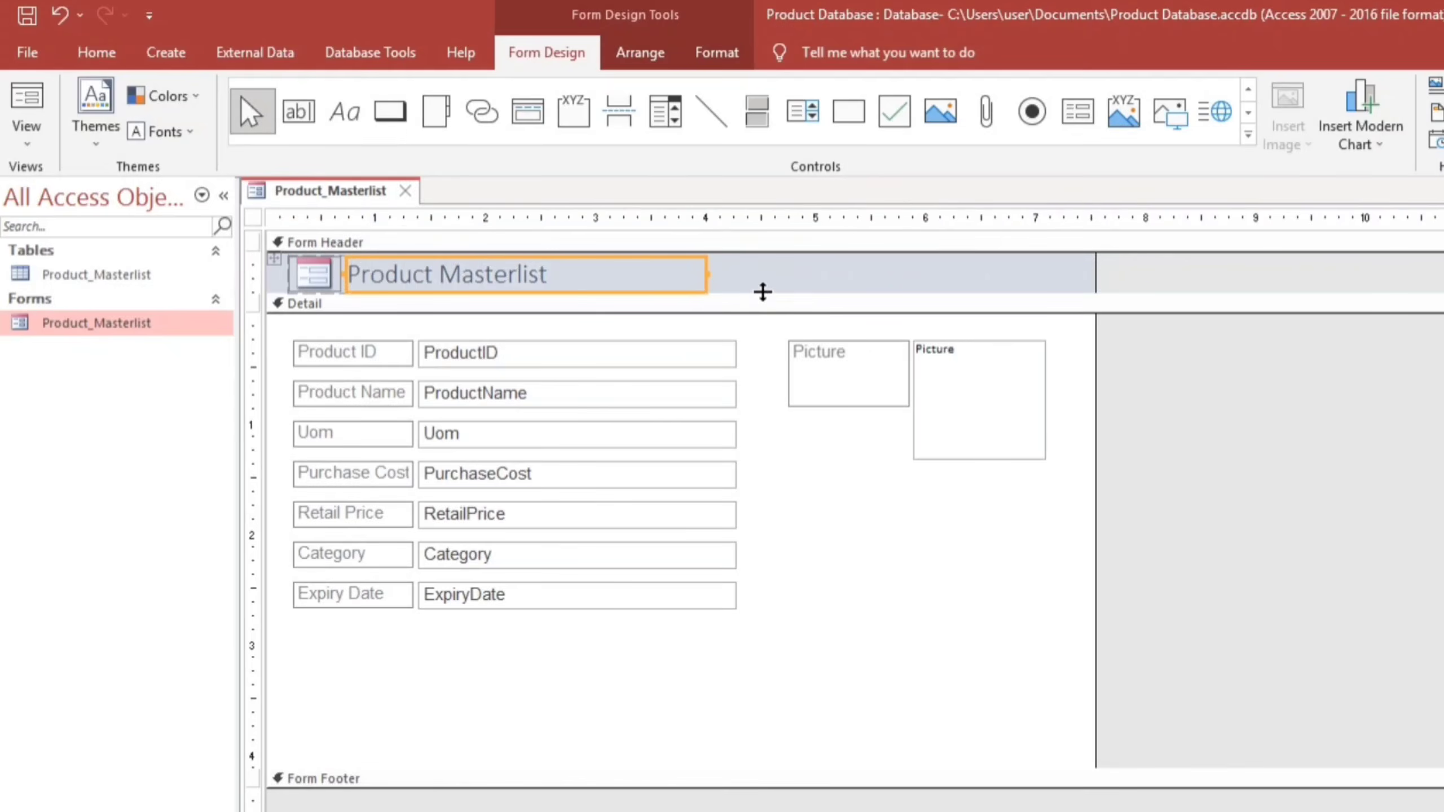
Increase the Form Header height to about 0.6 inches and move the logo and title slightly down within it
left_click_drag(765, 295, 288, 280)
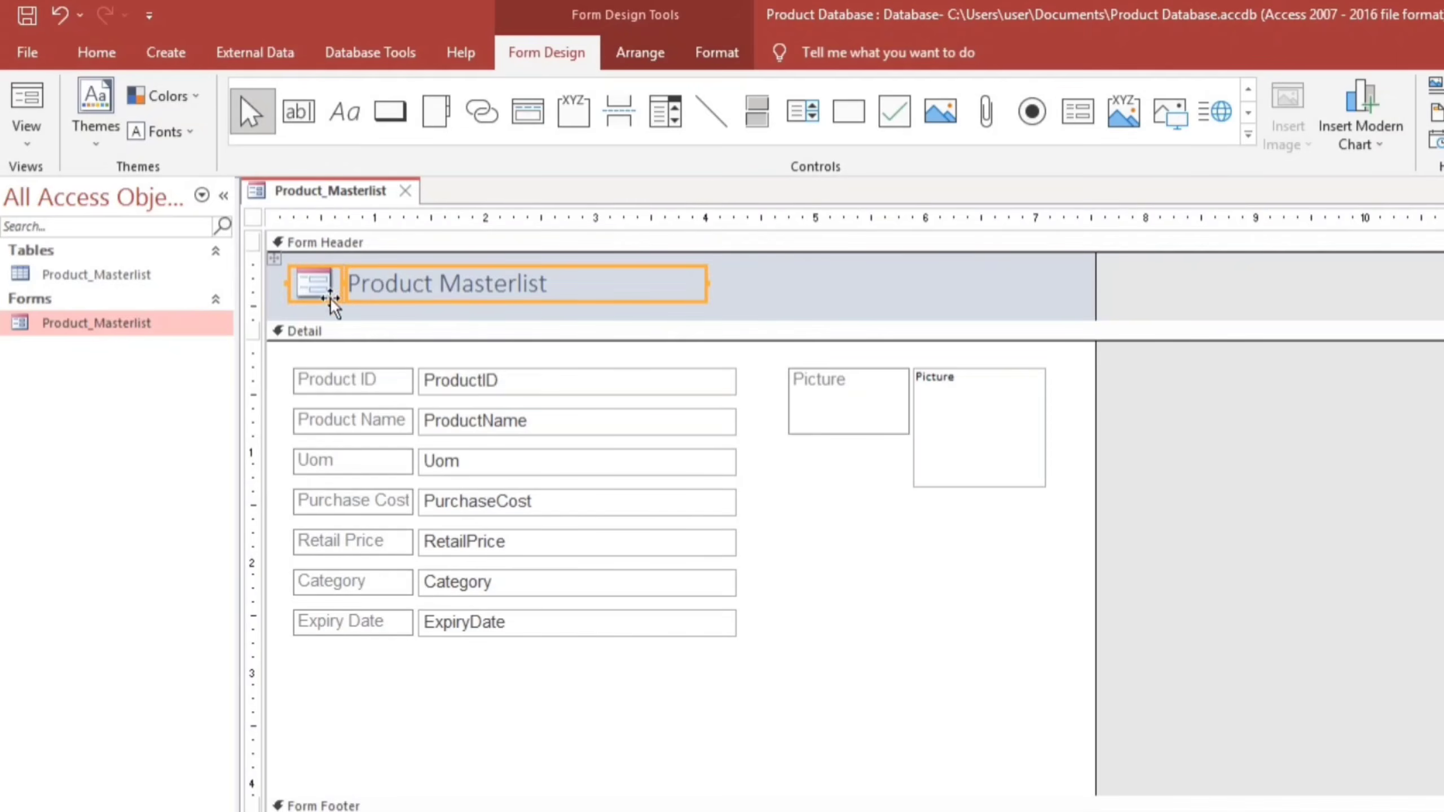
left_click(862, 602)
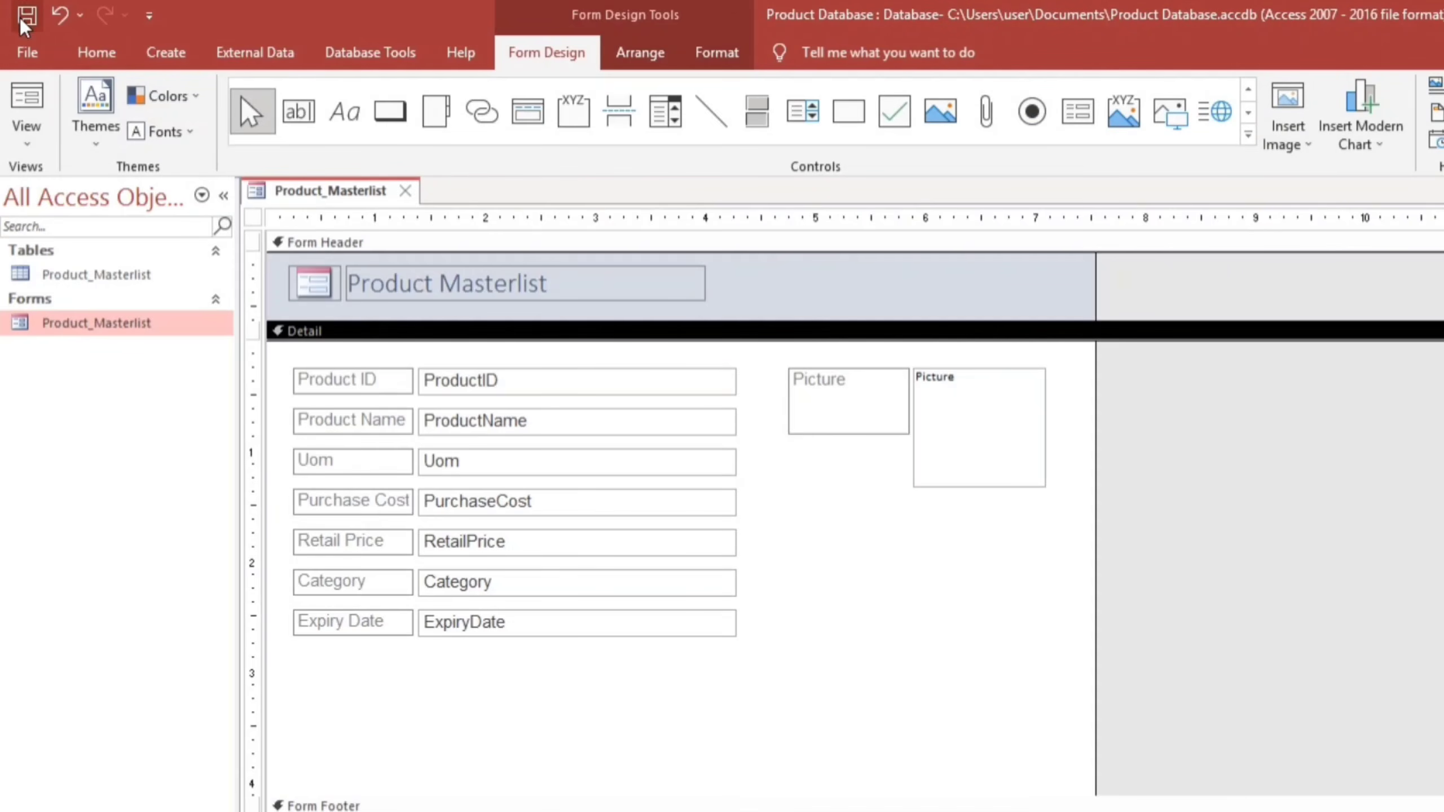
Save the form design and display the form in Form View, repositioning its pop-up window
left_click(98, 52)
left_click(30, 100)
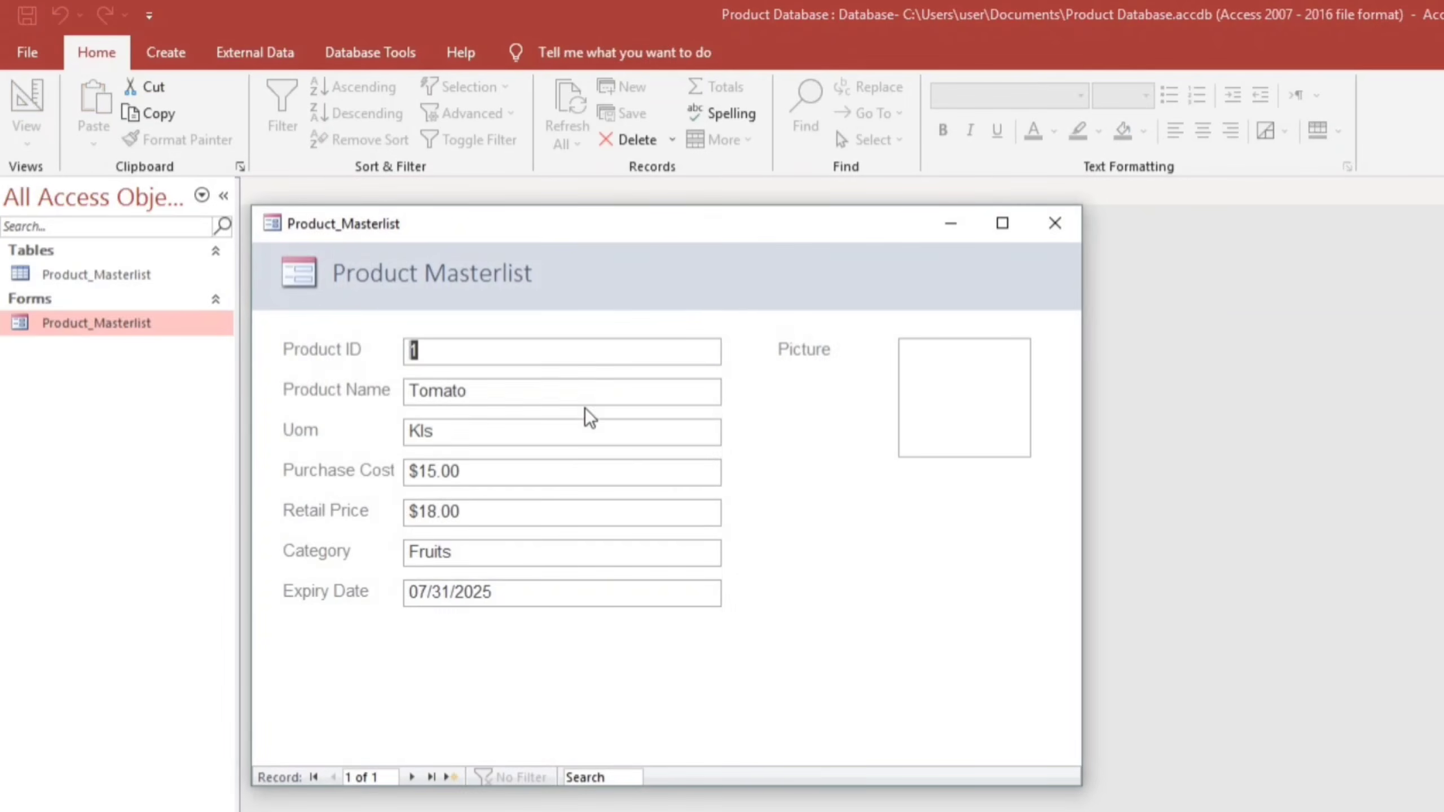
left_click_drag(674, 230, 727, 239)
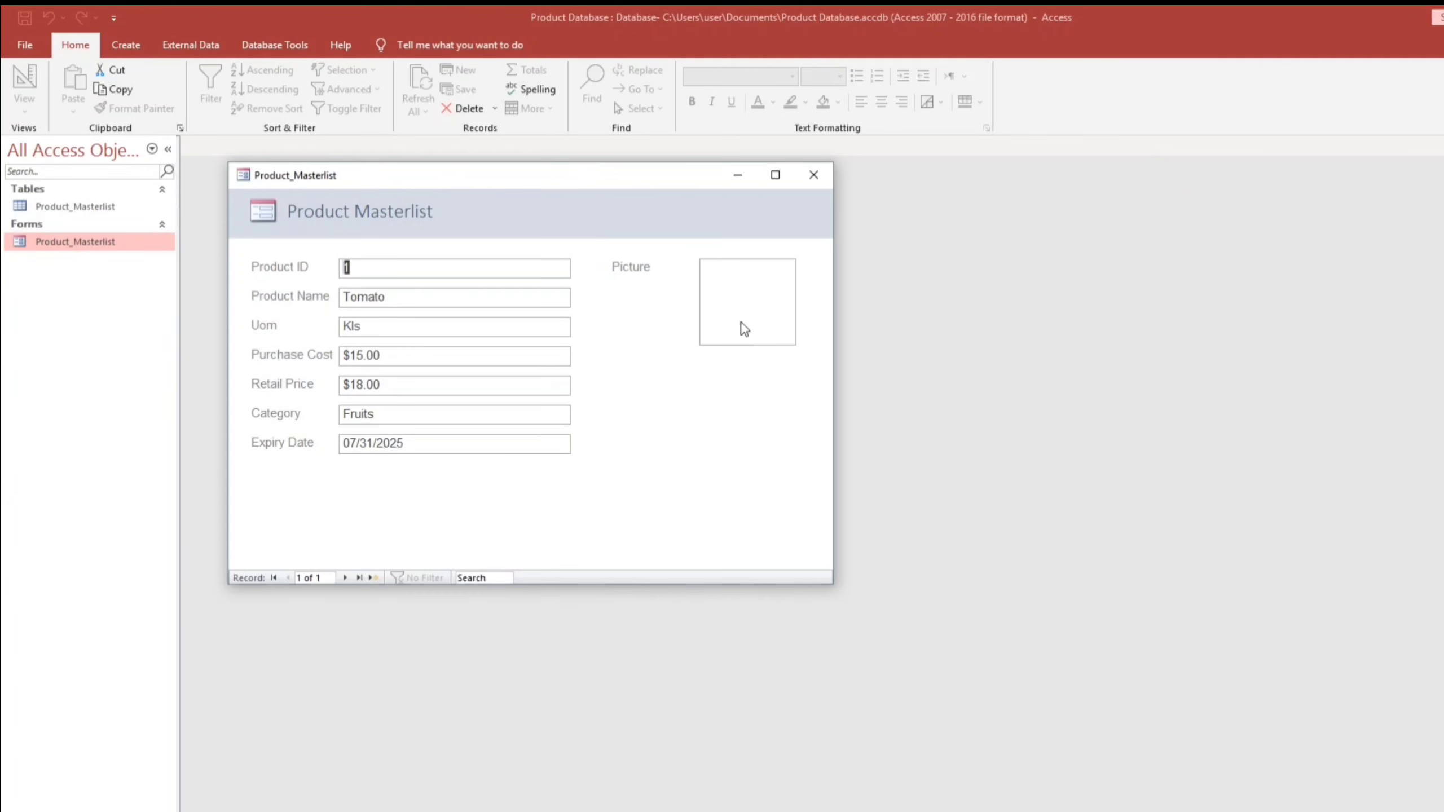
Attach tomato.JPG from the Fruits folder in Pictures to the Tomato record's Picture field
left_click(745, 329)
left_click(746, 237)
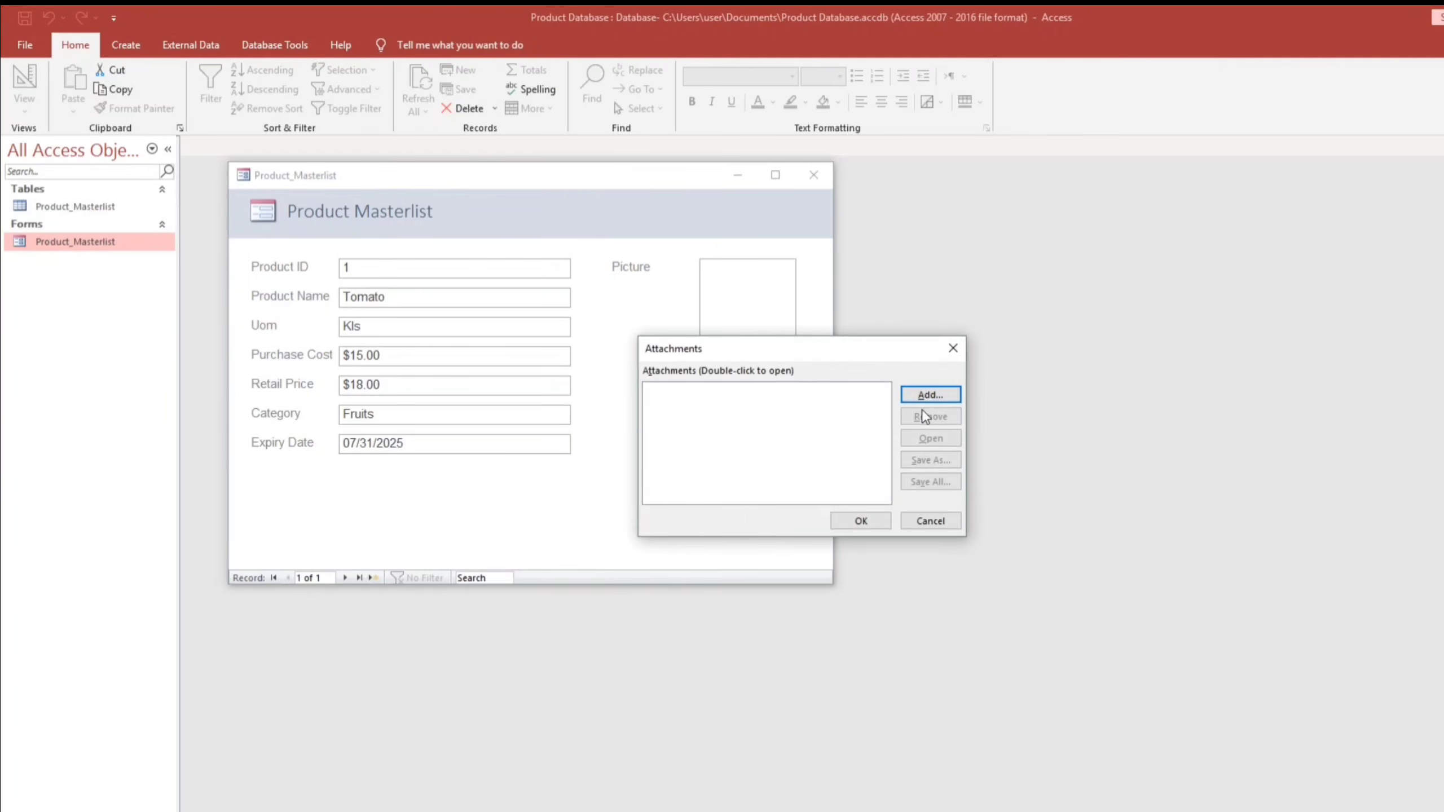
left_click(929, 394)
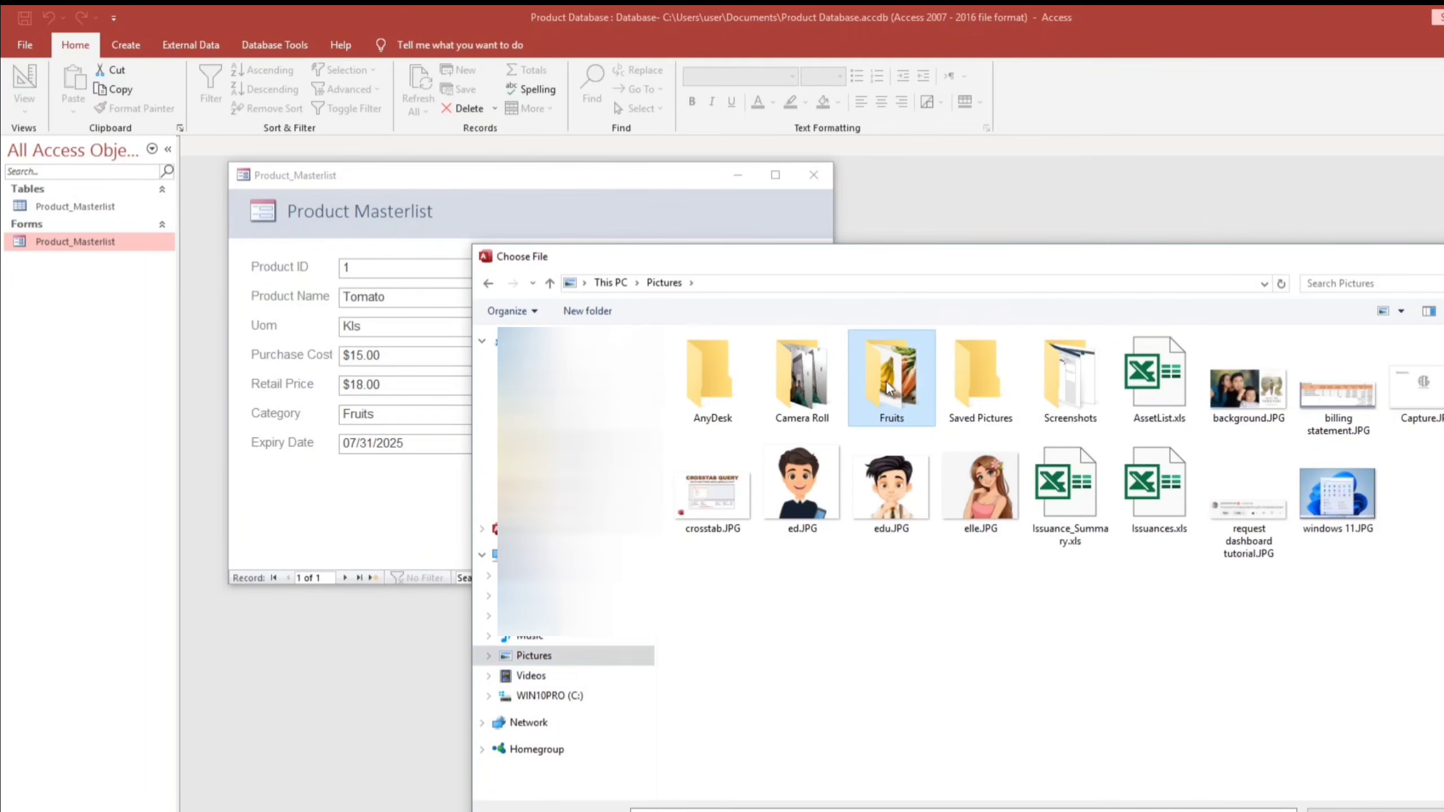
double_click(890, 386)
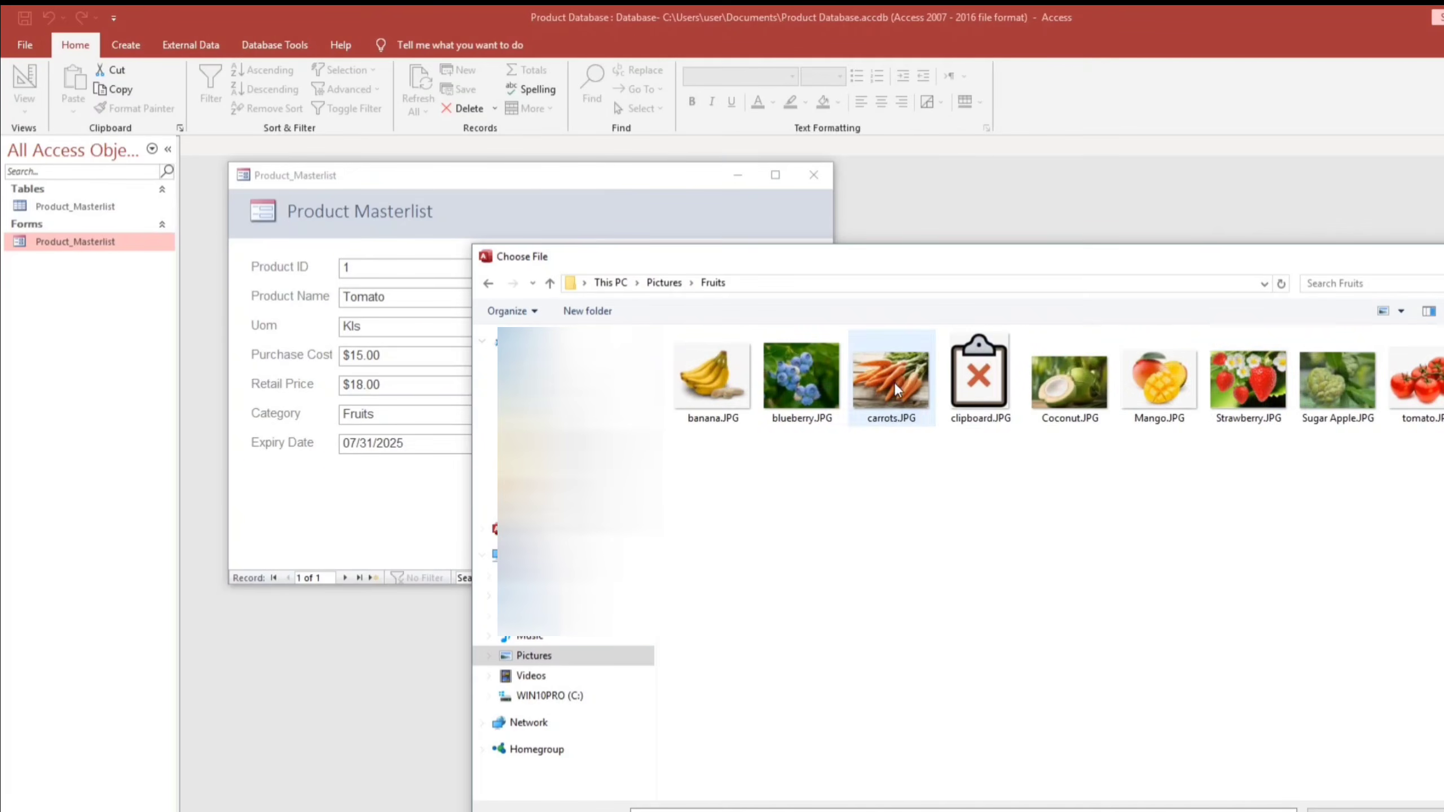
left_click(1412, 387)
key("Return")
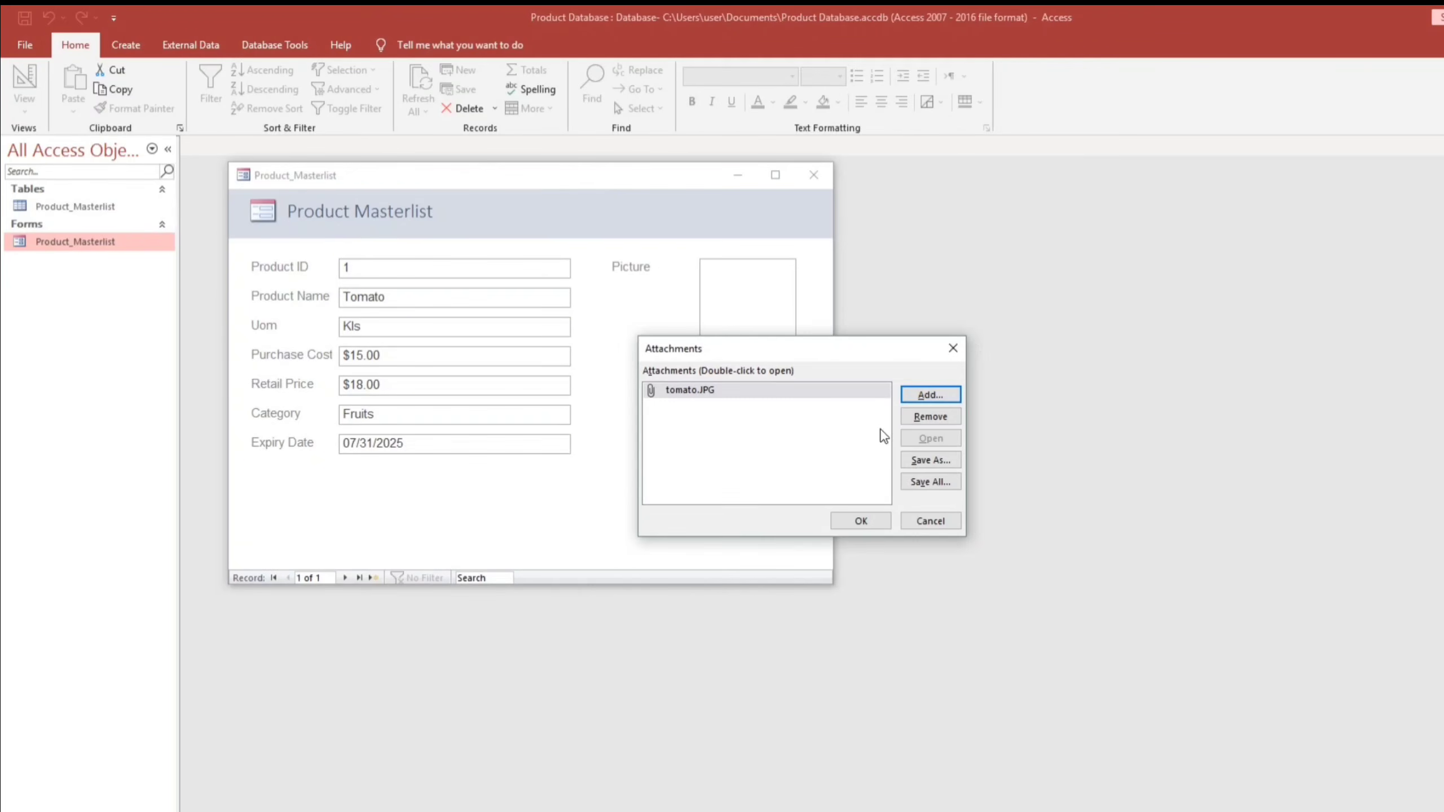
left_click(864, 524)
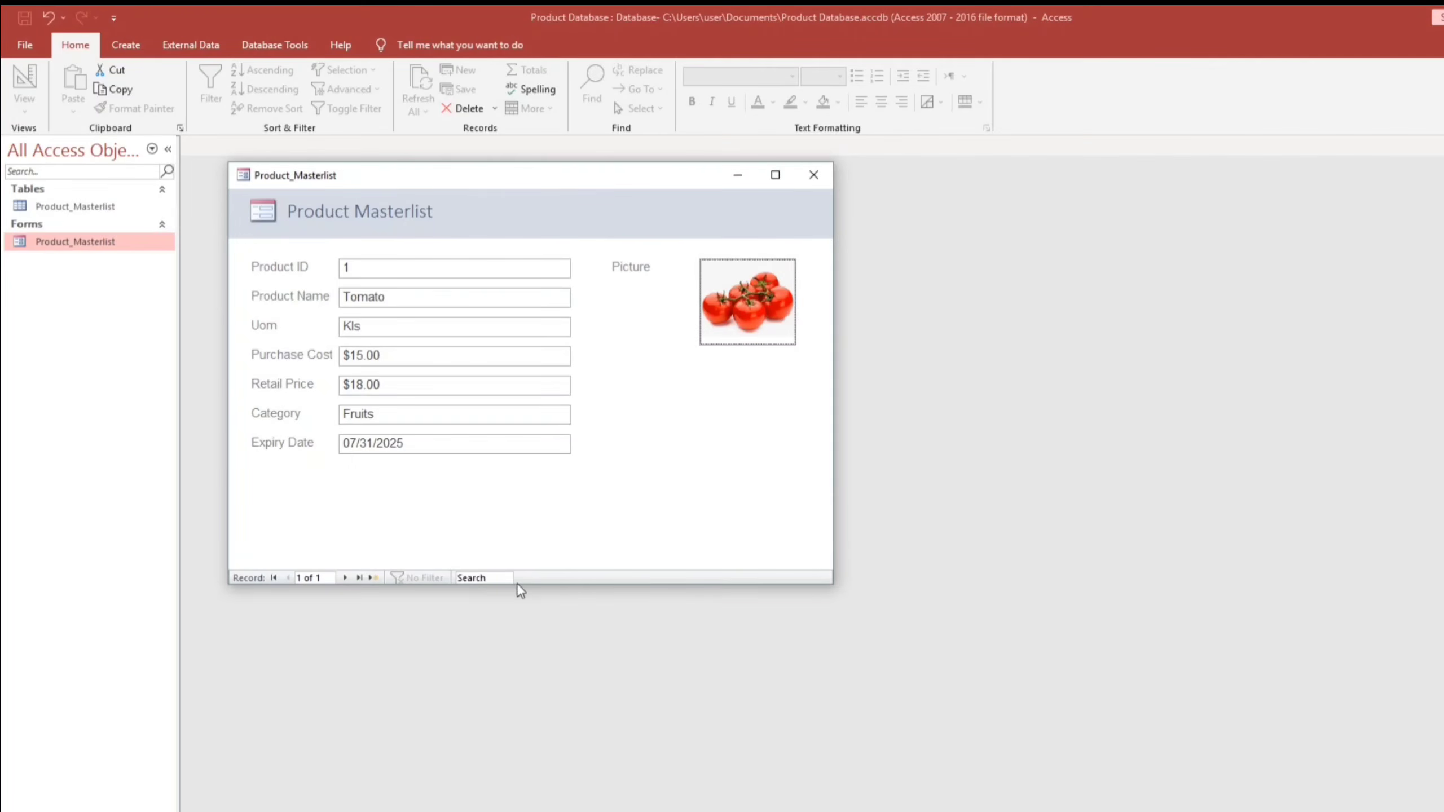
Add a new record: Carrots, Uom Kls, purchase cost 20, retail price 25, category Vegetables, expiry date 07/31/2025
left_click(344, 577)
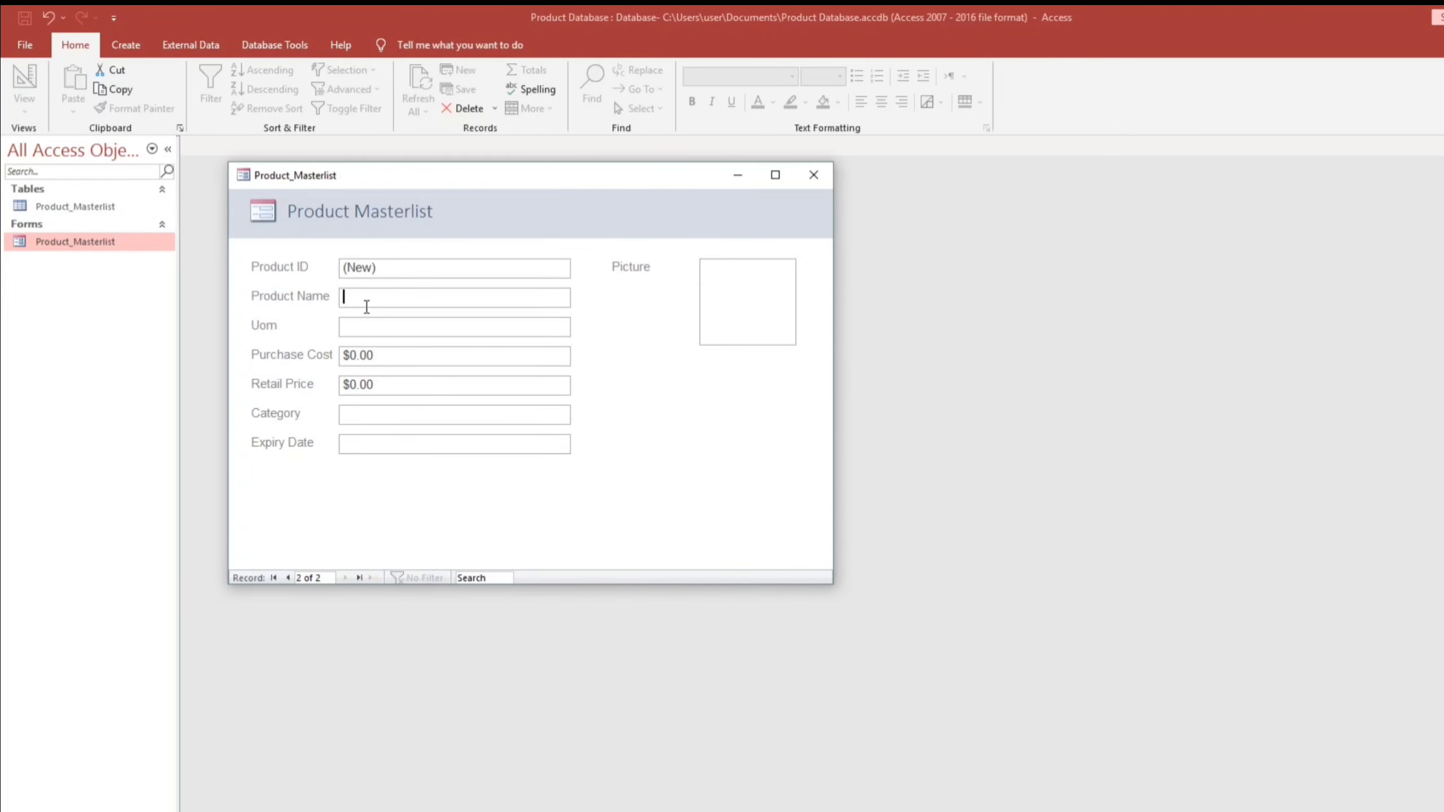
type("Carrots")
key("Tab")
type("Kls")
key("Tab")
type("20")
key("Tab")
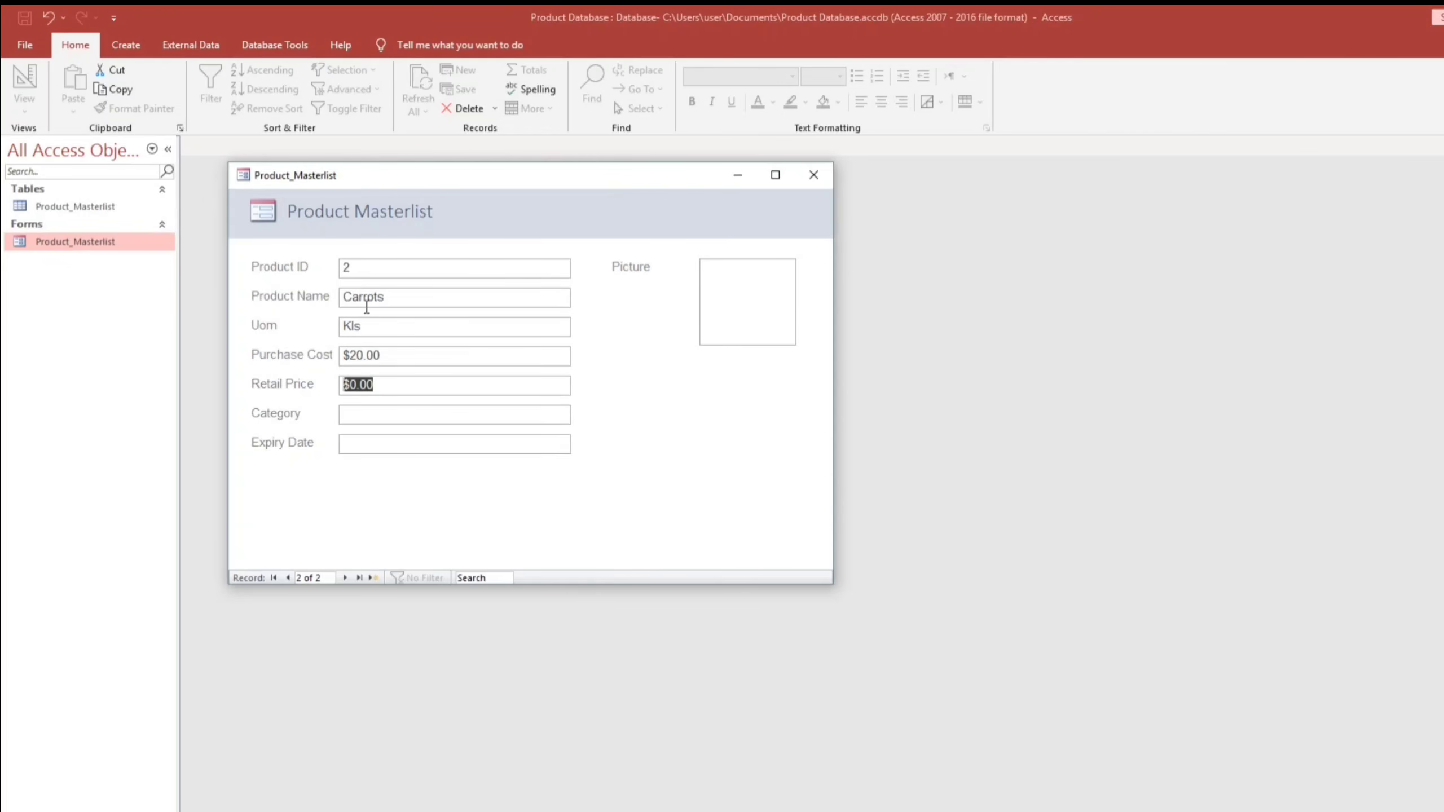
type("25")
key("Tab")
type("Vegetables")
key("Tab")
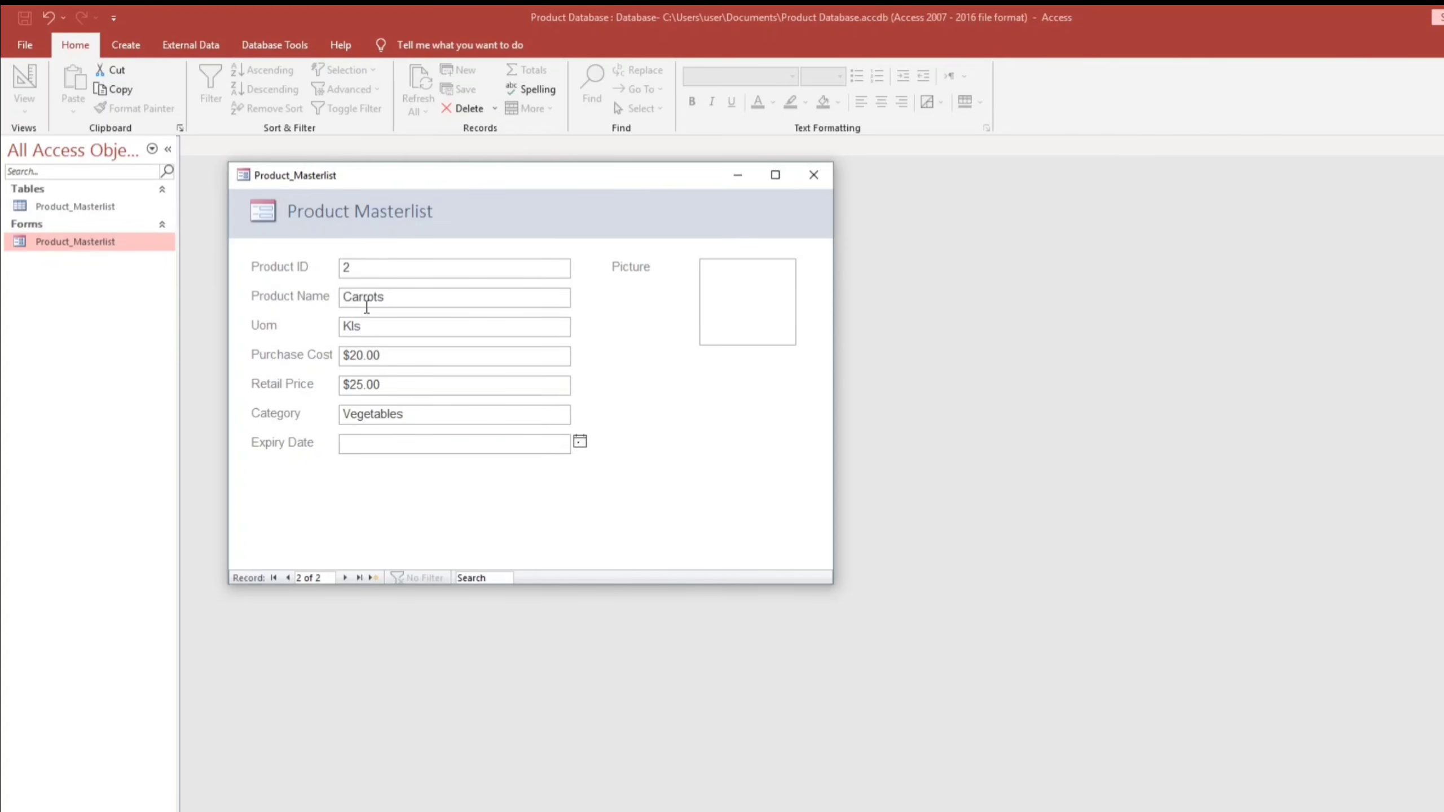
type("07/31/2025")
key("Tab")
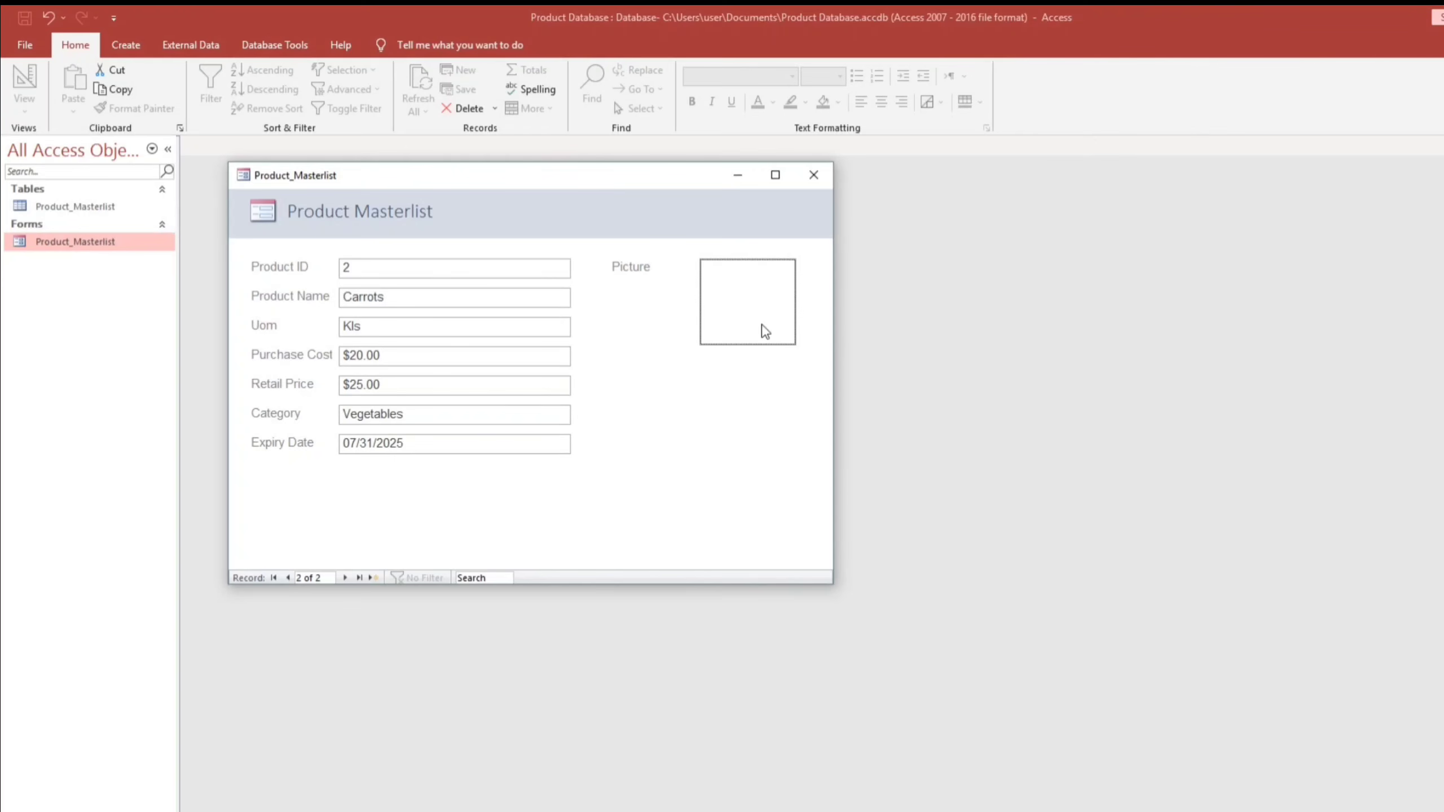
Attach carrots.JPG from the Fruits folder to the Carrots record's Picture field
mouse_move(762, 325)
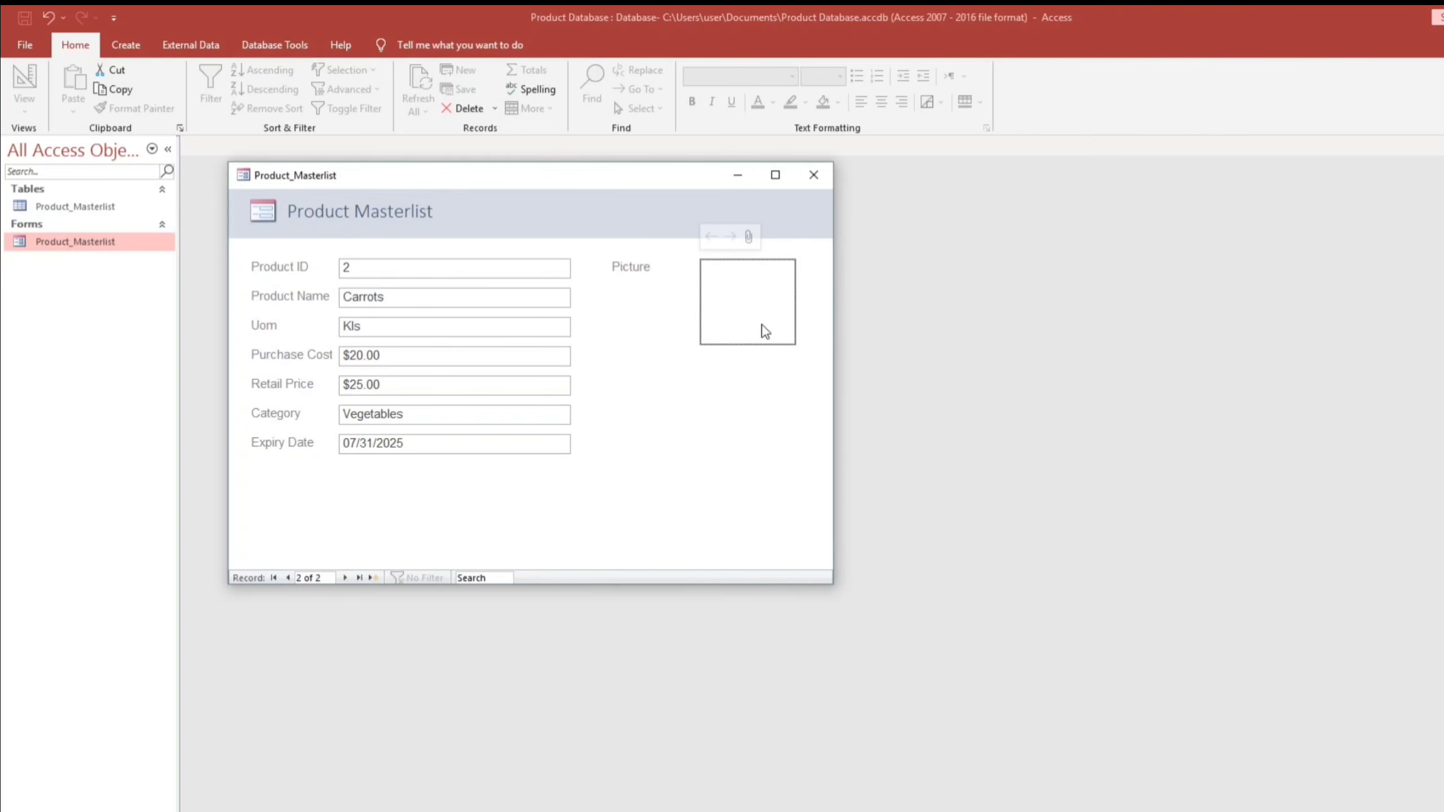
left_click(749, 237)
left_click(939, 401)
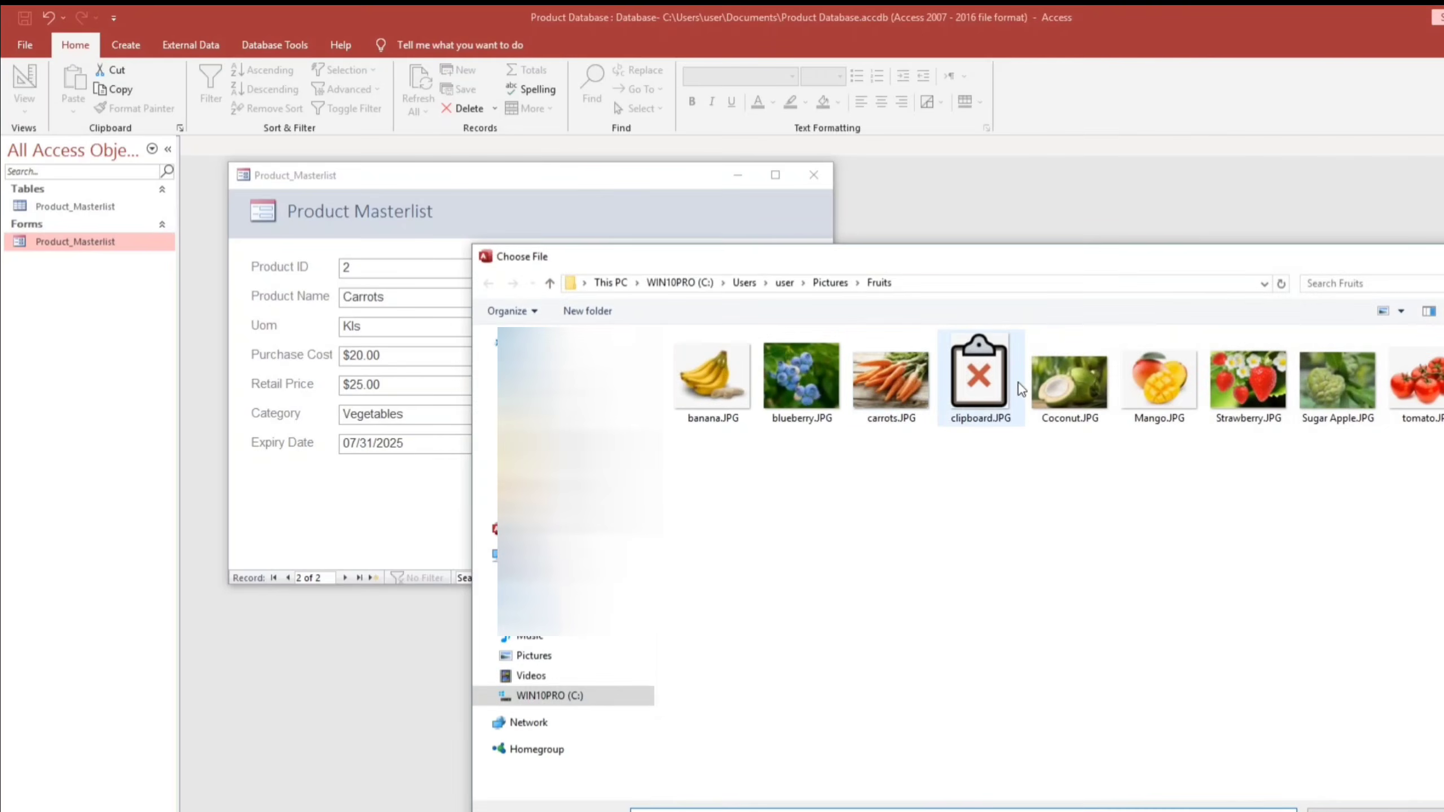
left_click(907, 398)
key("Return")
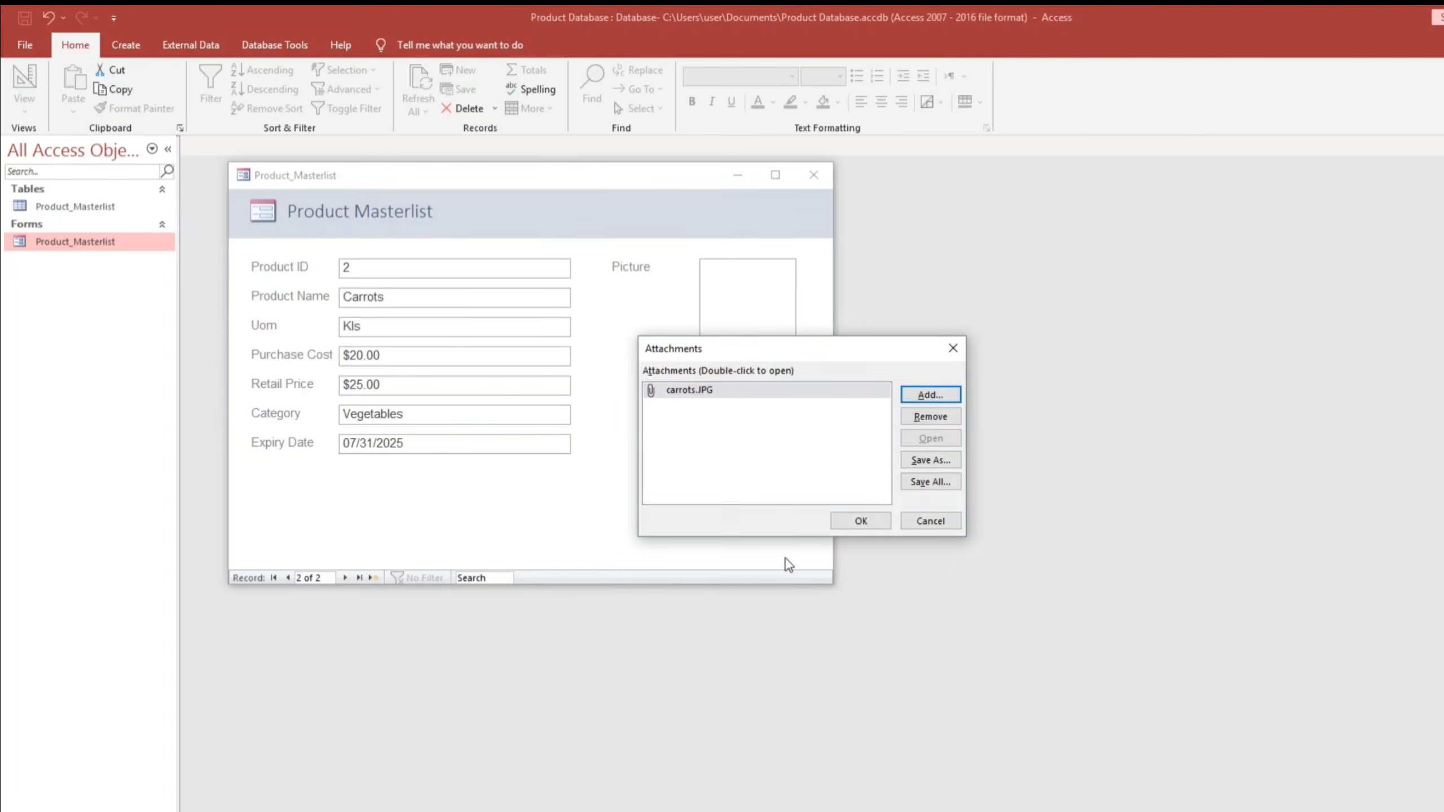
left_click(856, 519)
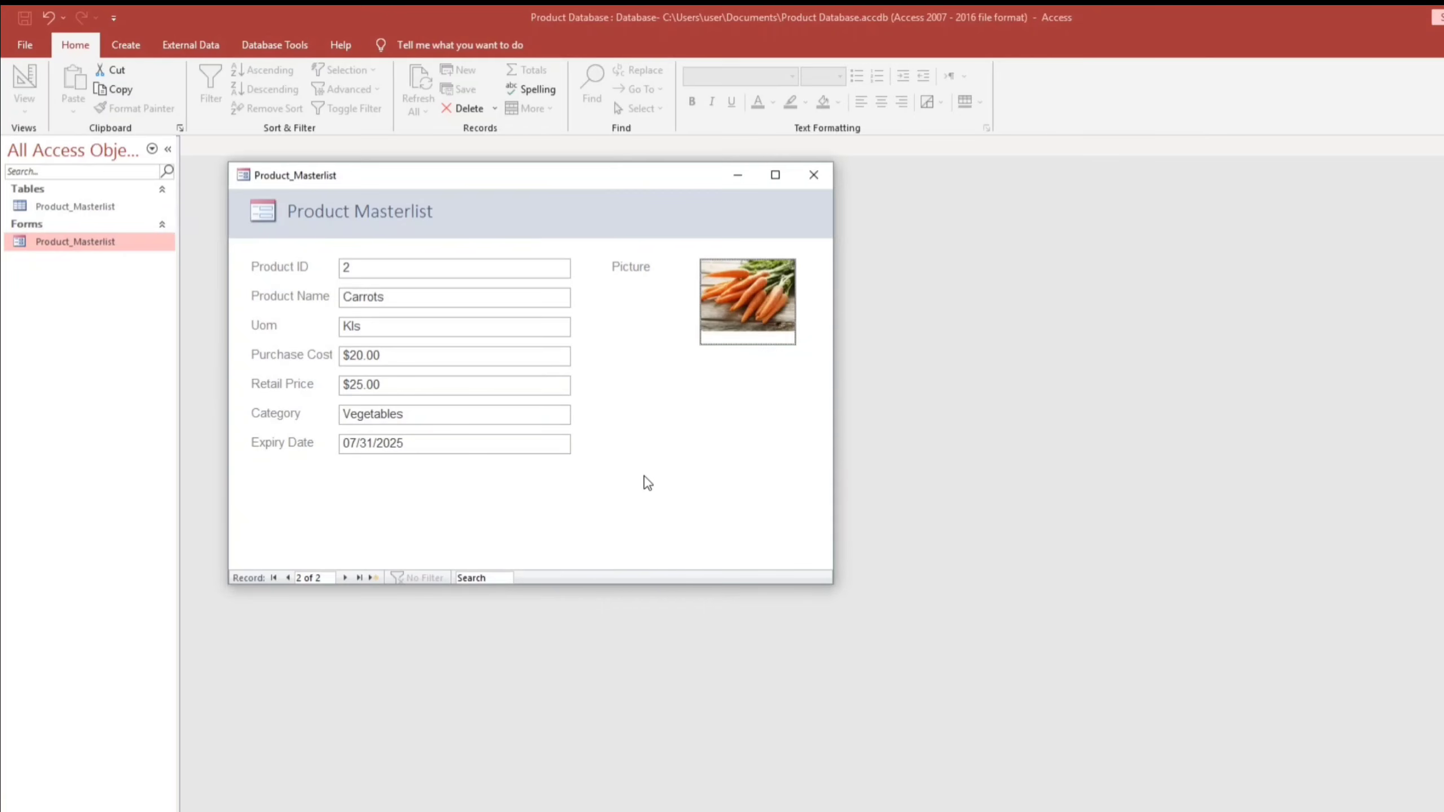
Browse back to the Tomato record and forward to the Carrots record to check both entries
left_click(289, 581)
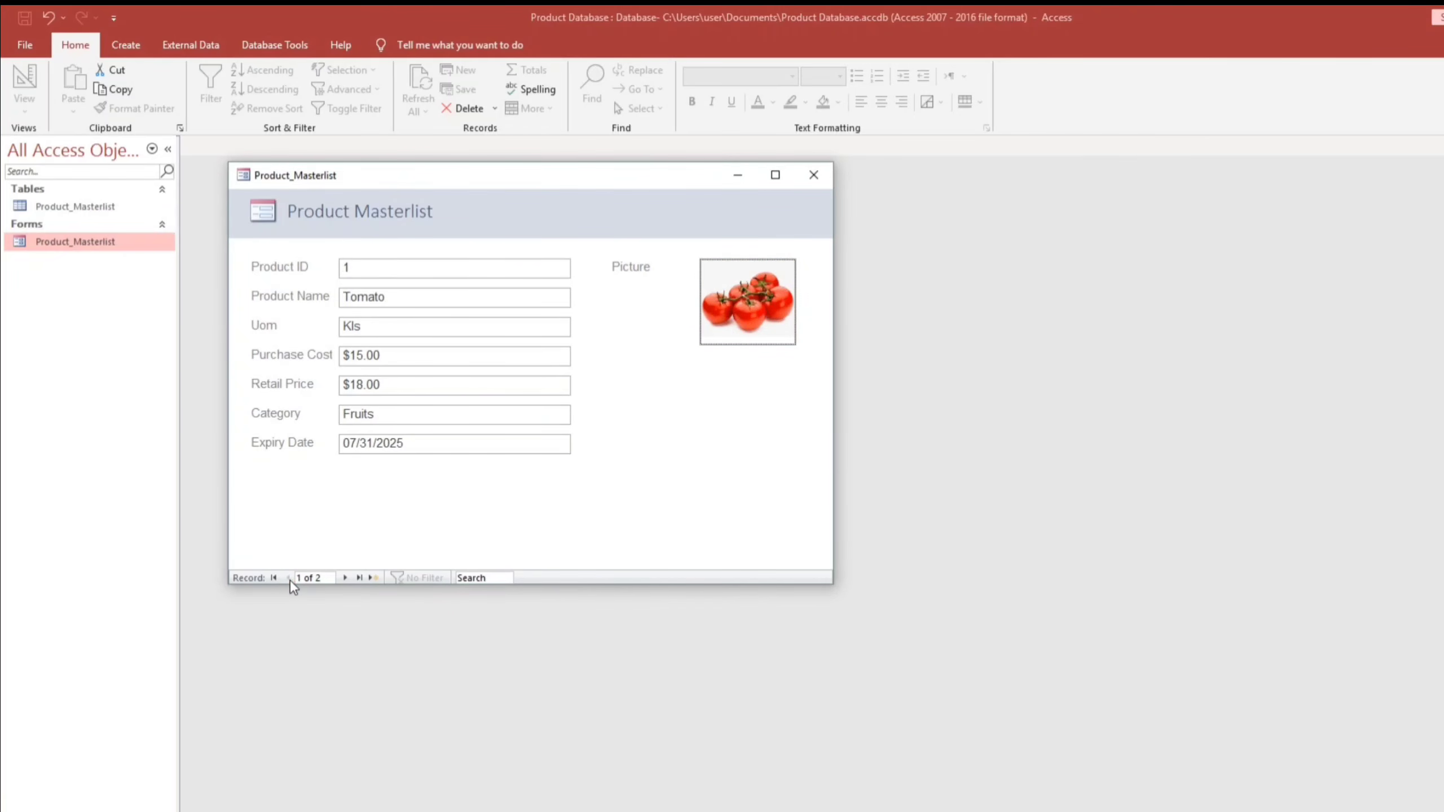
left_click(345, 578)
left_click(376, 329)
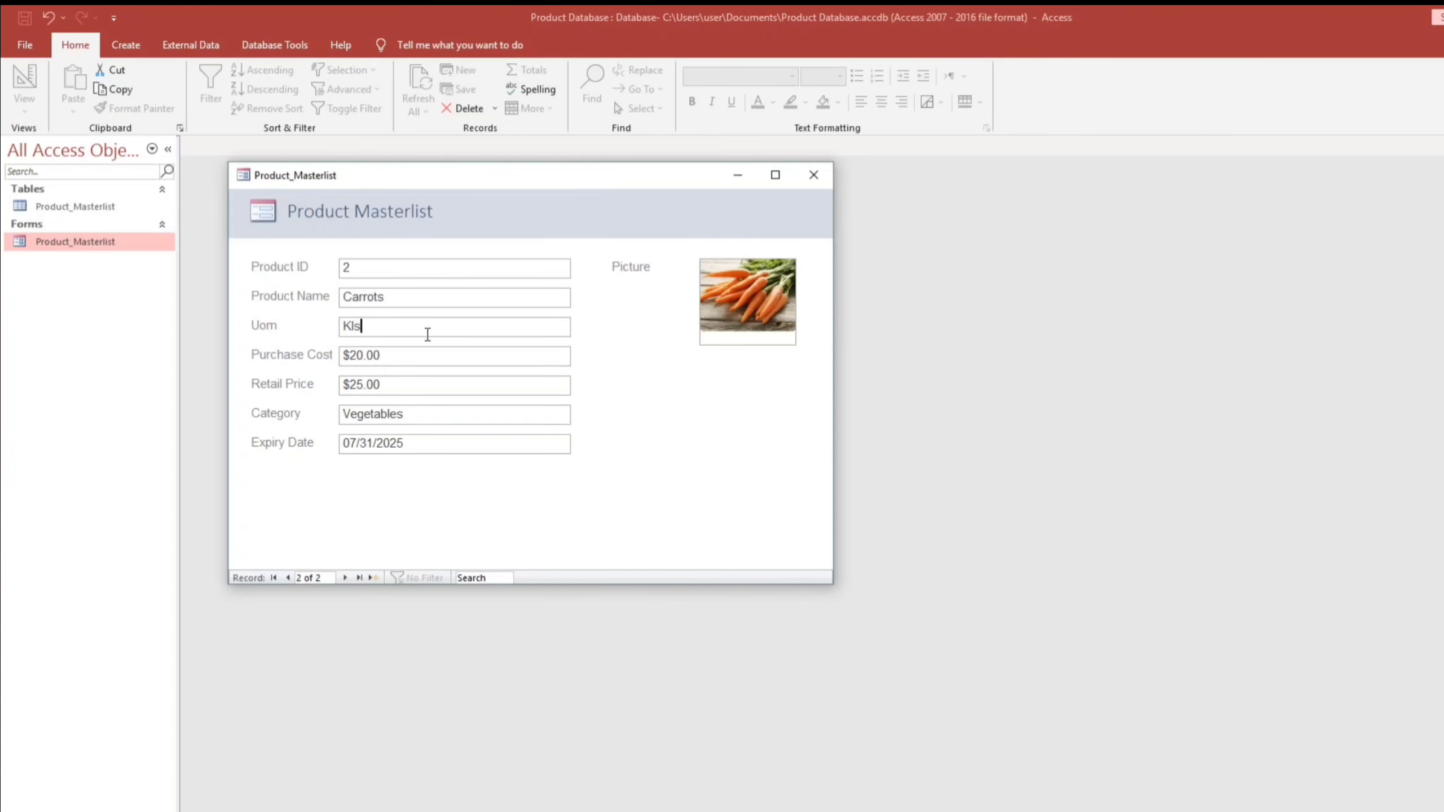
Switch the Product_Masterlist form to Design View and change the Uom text box to a combo box
right_click(603, 397)
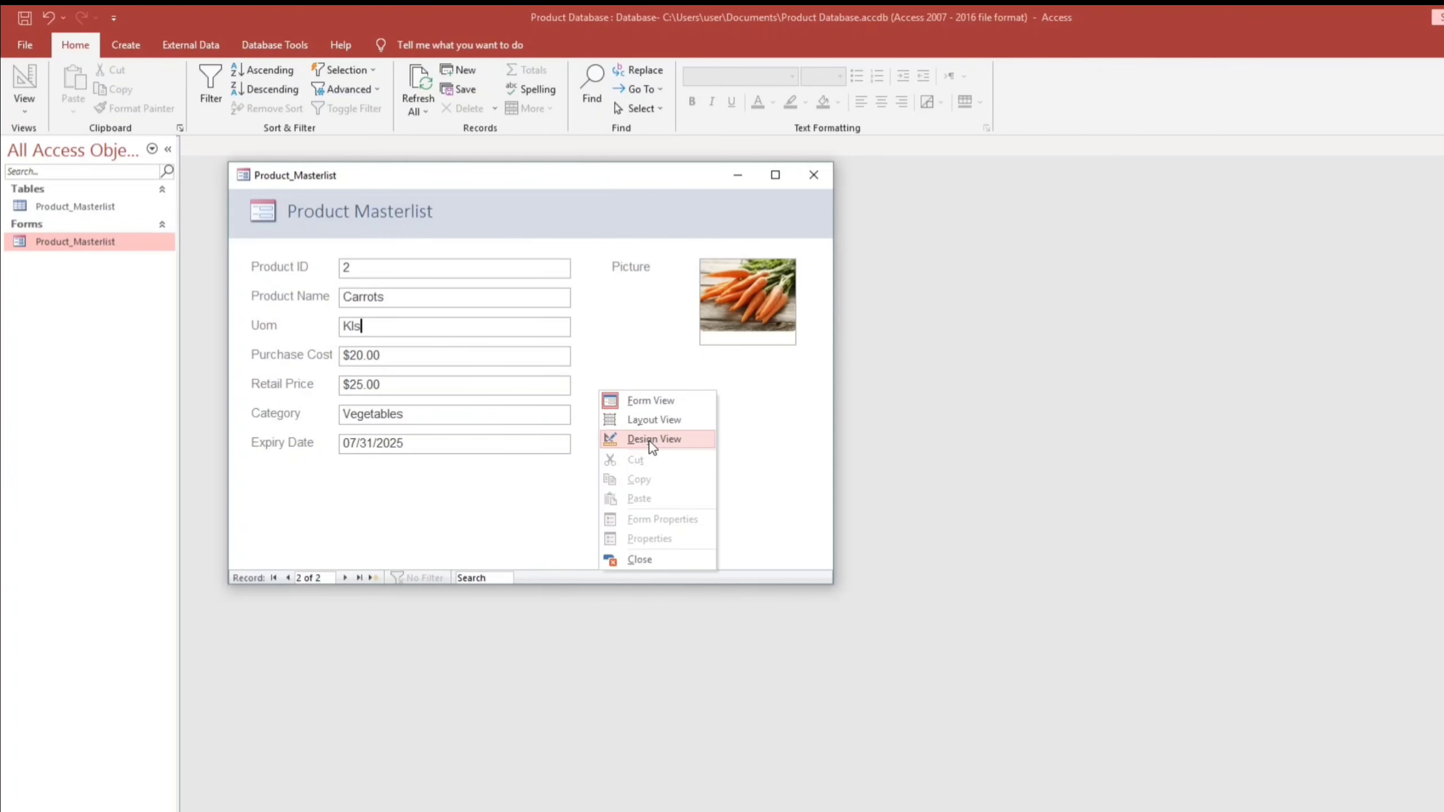
left_click(651, 439)
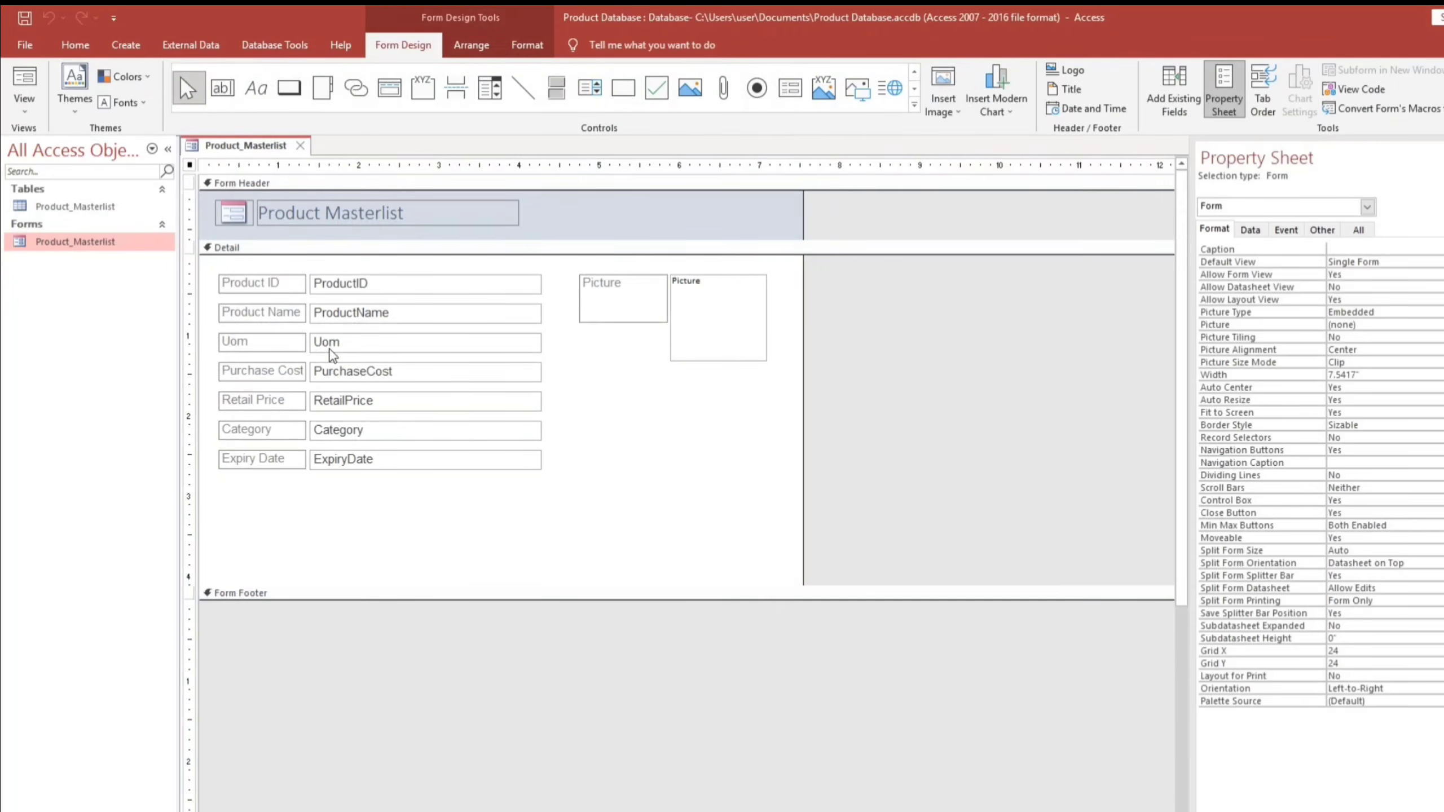
left_click(368, 349)
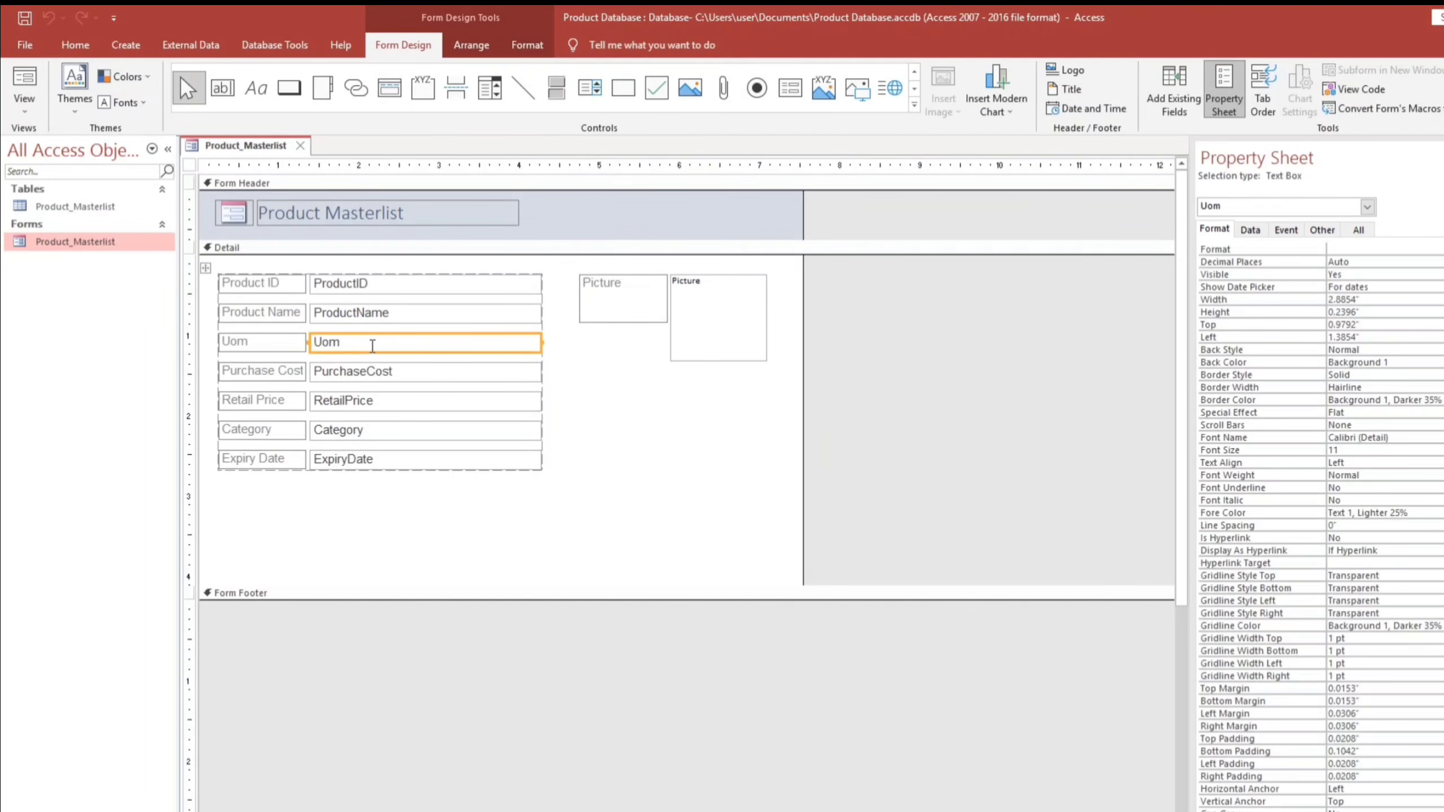
right_click(372, 345)
mouse_move(446, 393)
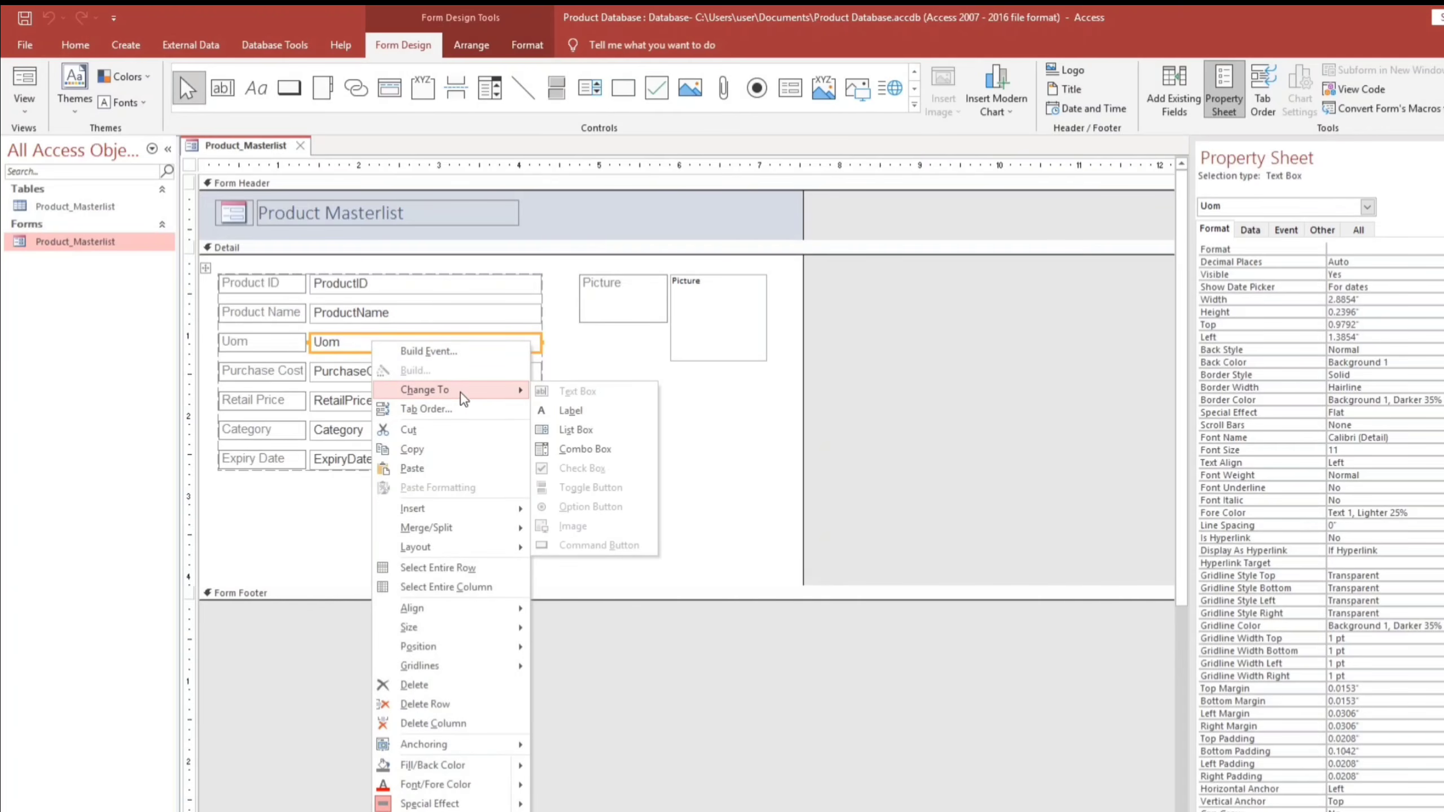
left_click(591, 449)
left_click(620, 438)
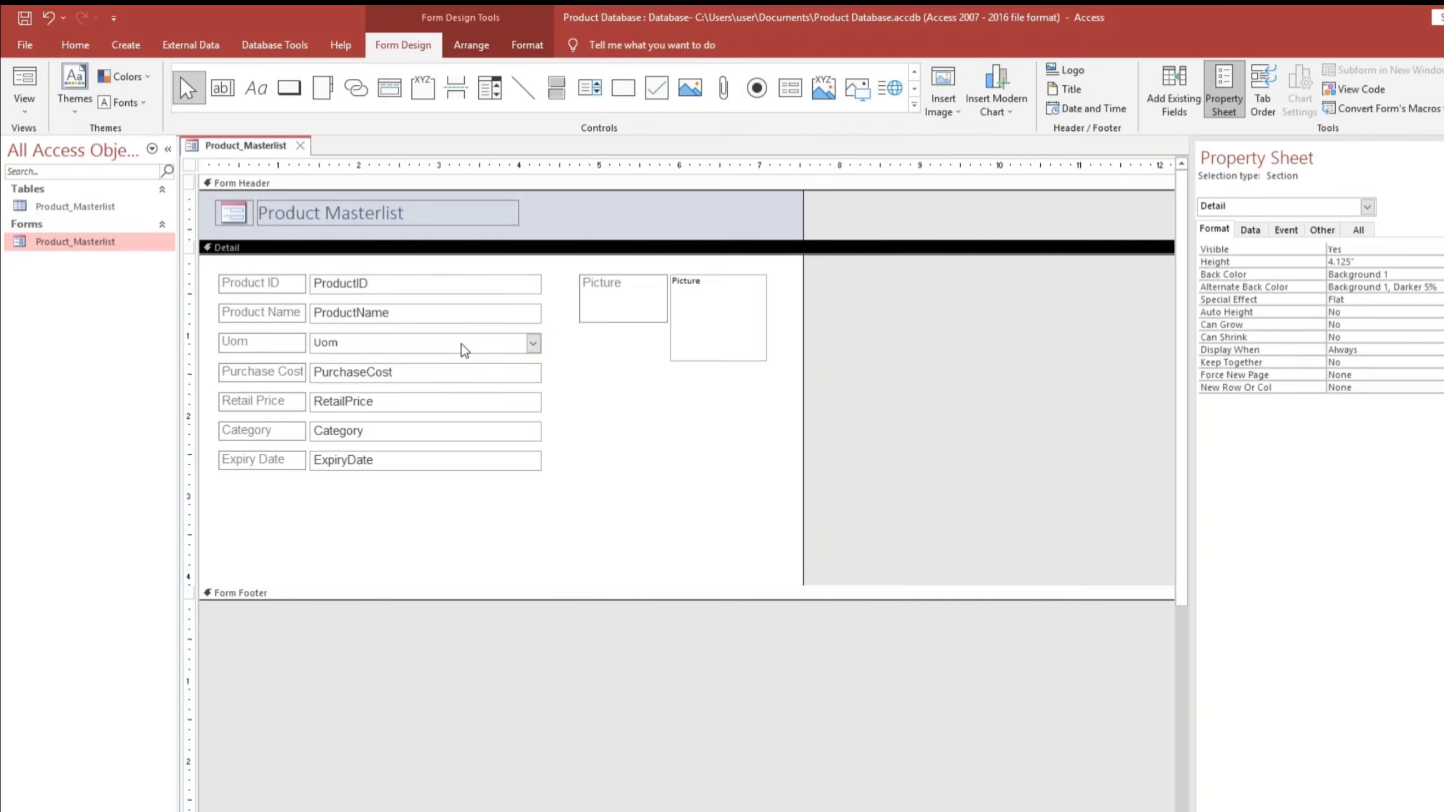
Set the Uom combo box's Row Source Type to Value List
left_click(462, 343)
left_click_drag(1193, 422, 932, 421)
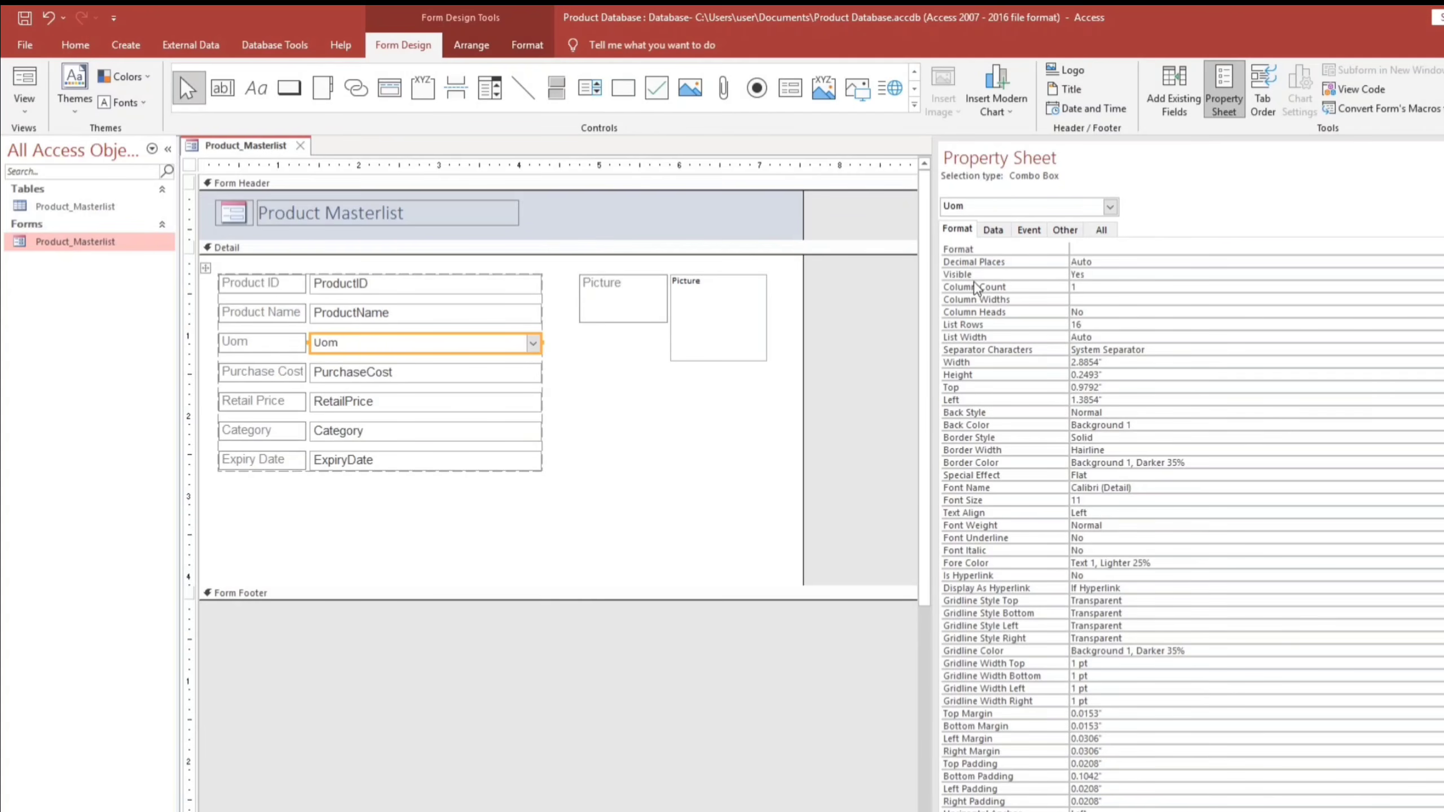
left_click(994, 233)
left_click(1131, 274)
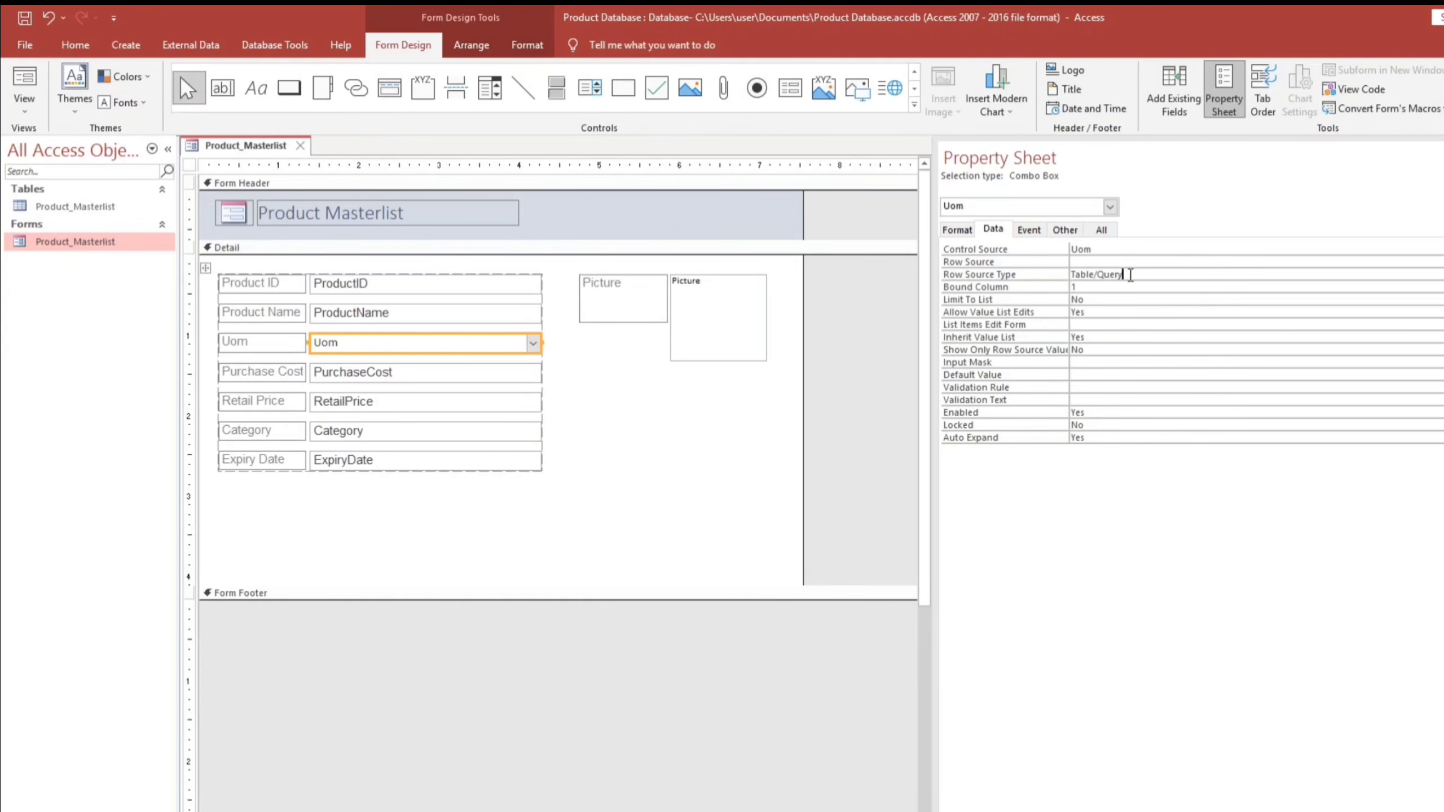
left_click_drag(1130, 274, 1069, 275)
type("Value List")
left_click(1441, 275)
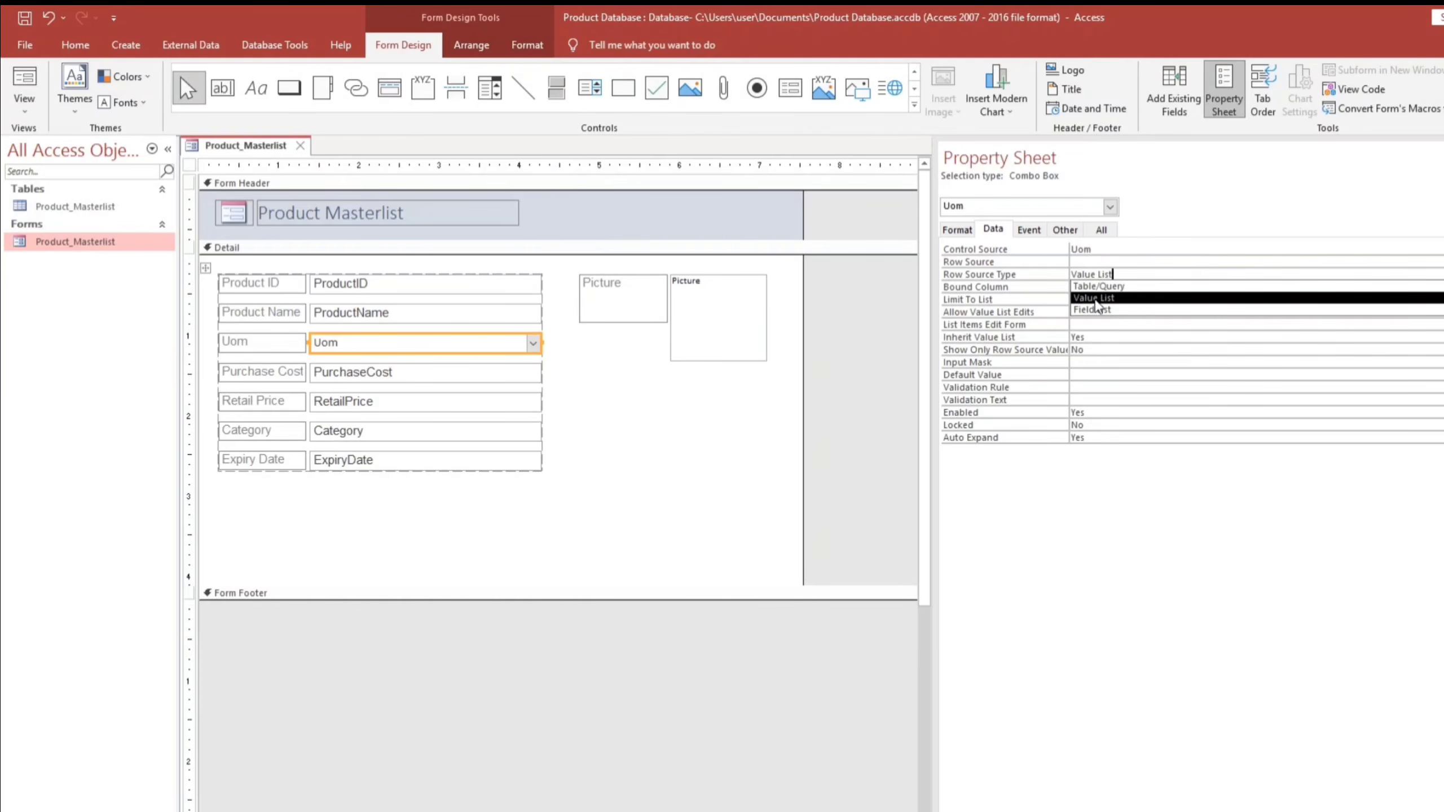
left_click(1096, 294)
Enter Pcs, Kls, Doz and Box as the Uom combo box's Row Source values
left_click(1080, 264)
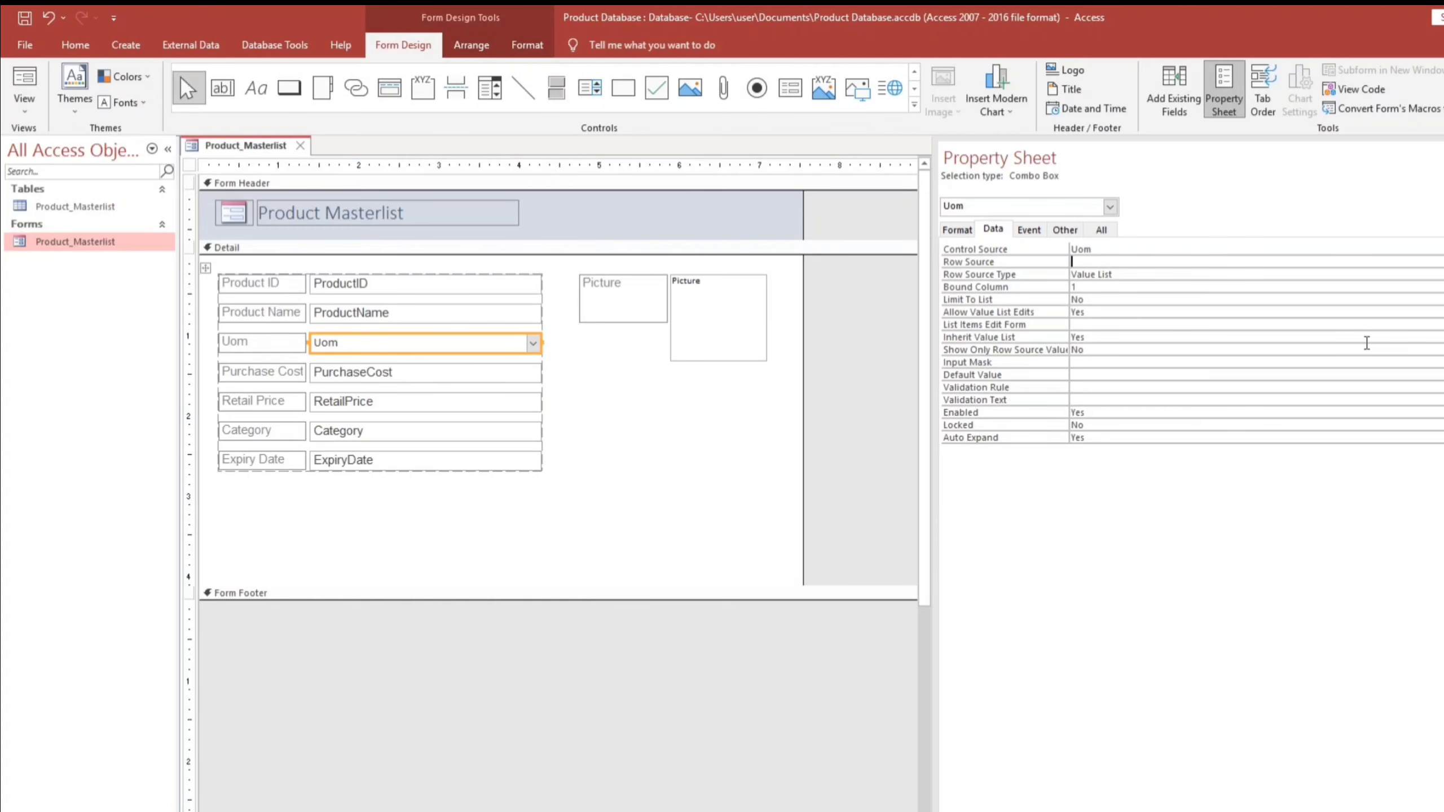
type("Pcs, Kls, Doz, Box")
left_click(1333, 376)
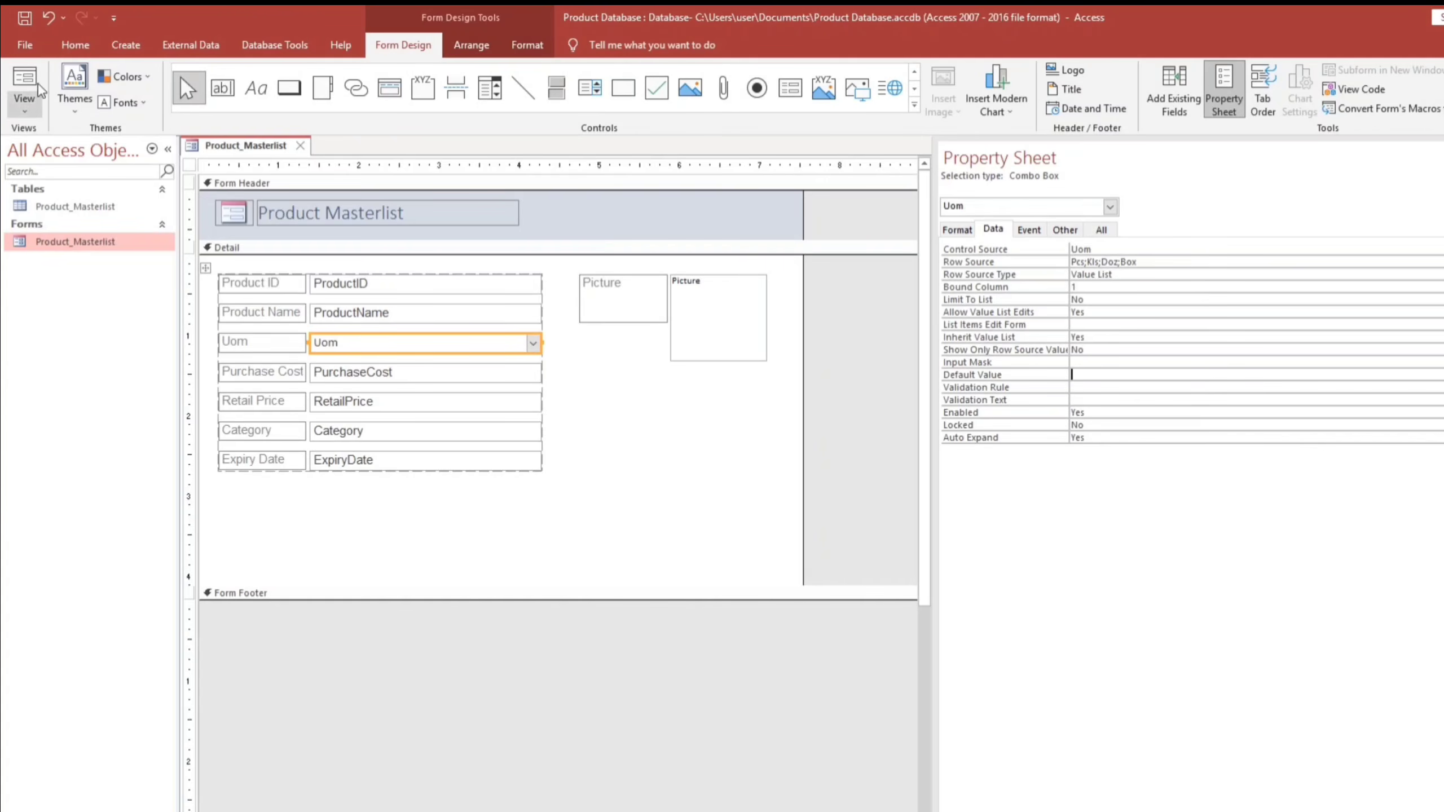
Show the form in Form View and check the Uom choices on the Tomato record
left_click(21, 81)
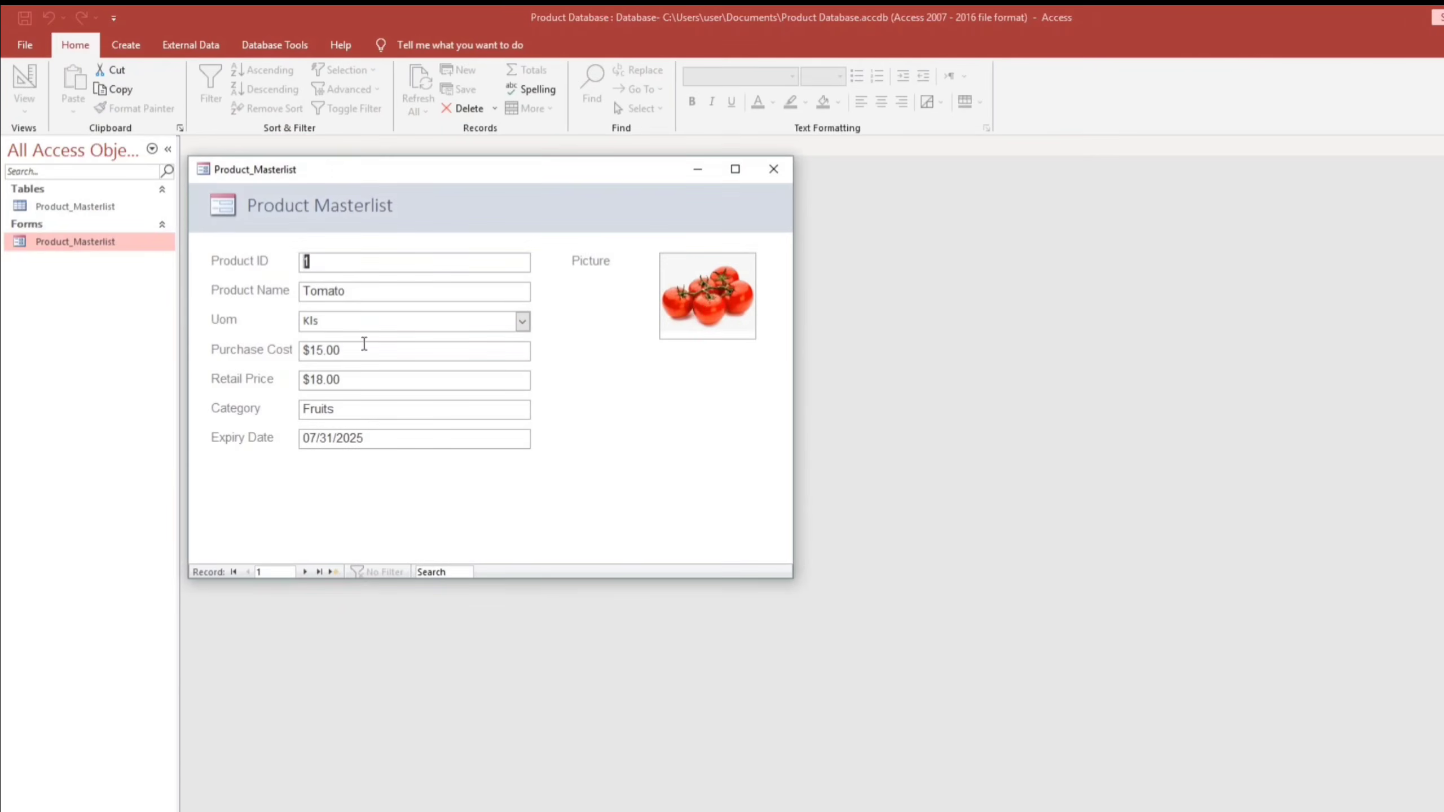
left_click(522, 322)
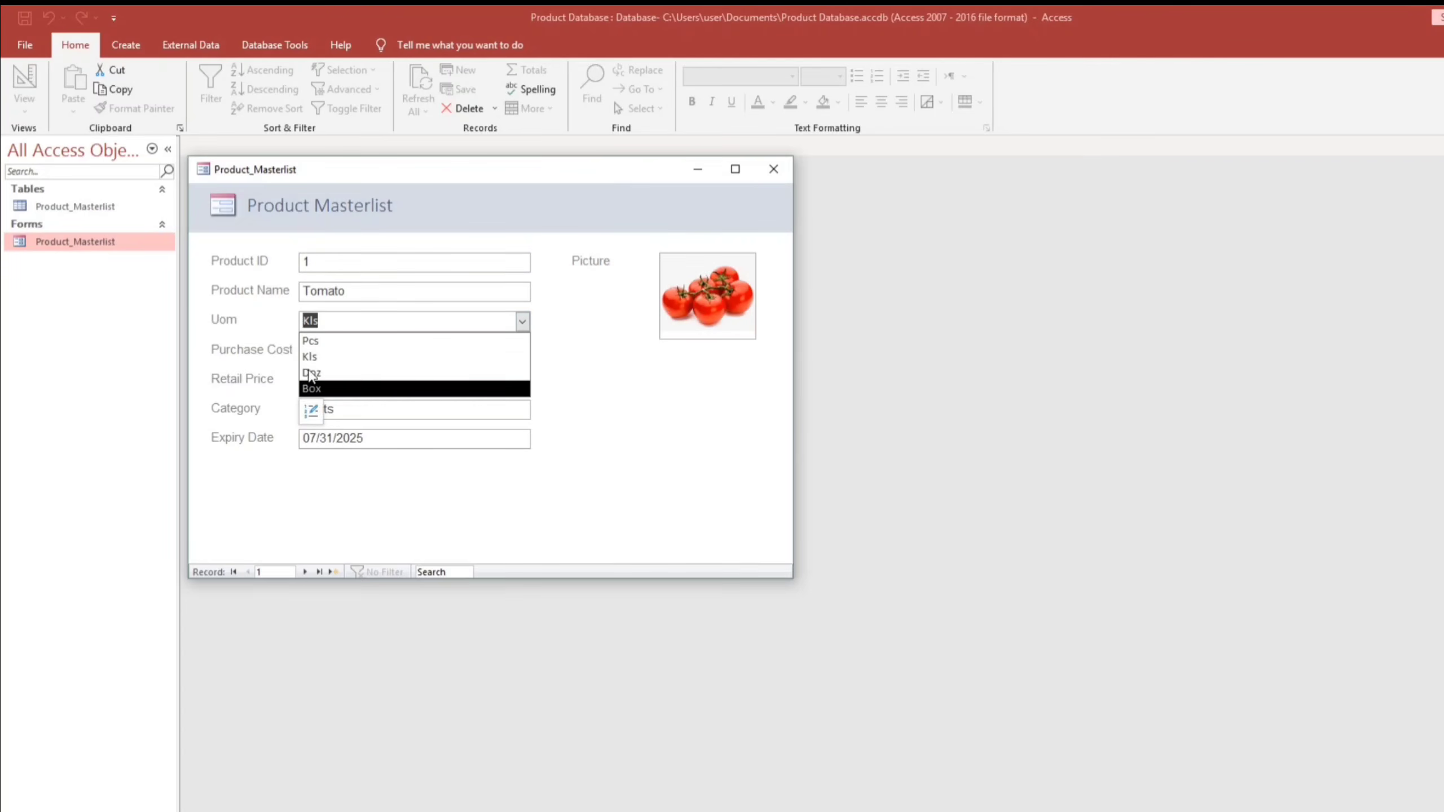
left_click(614, 404)
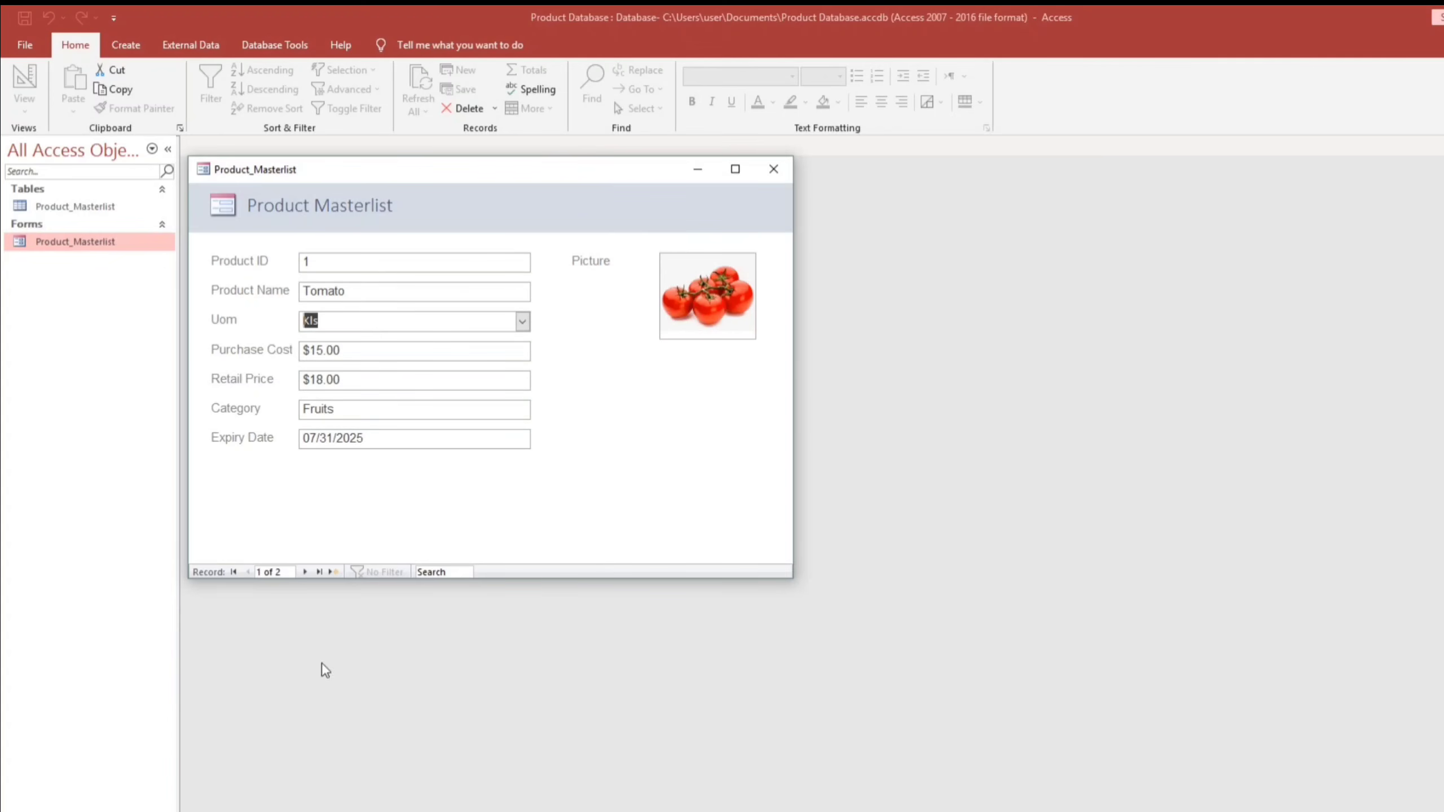
Start a new product record with the product name Mango
left_click(320, 571)
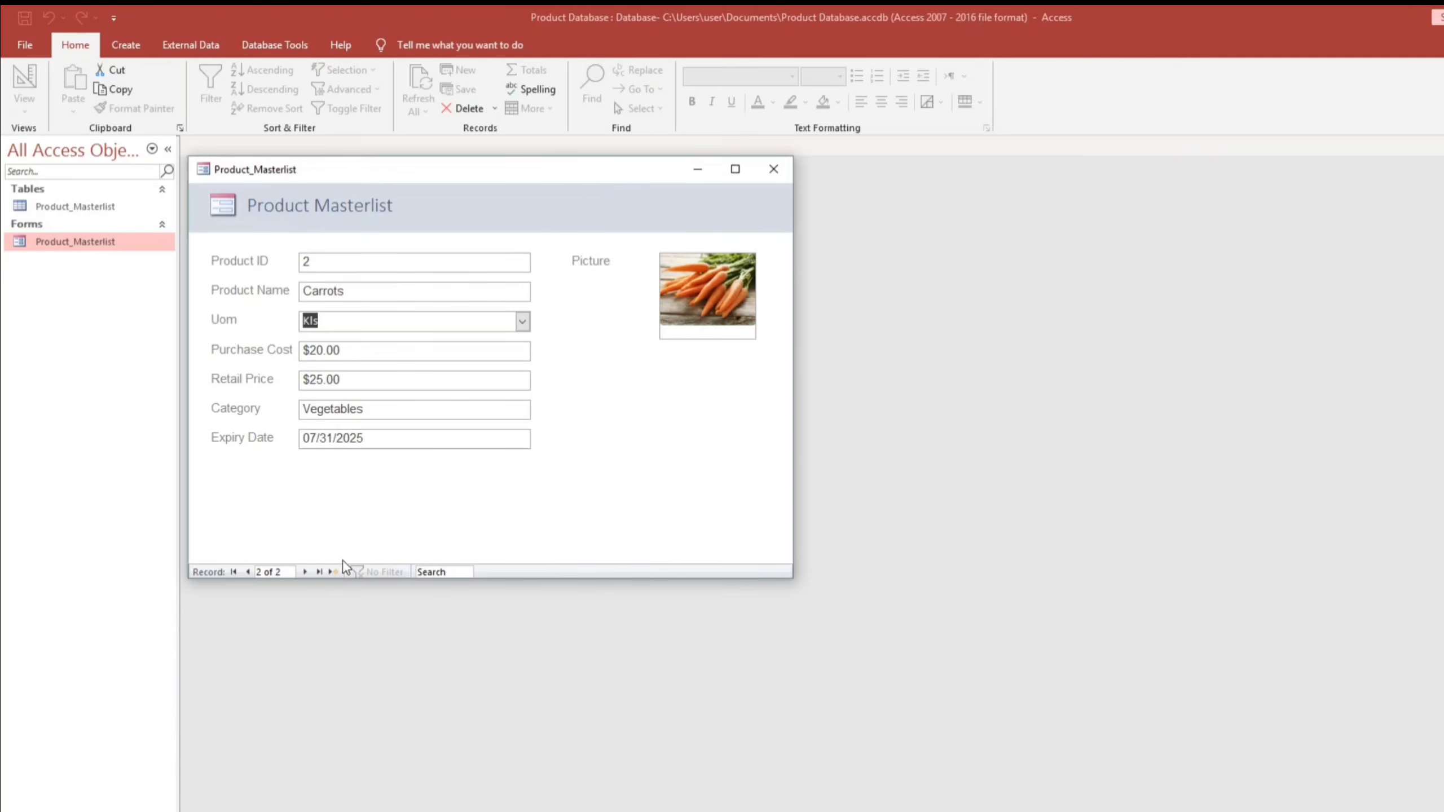
left_click(333, 571)
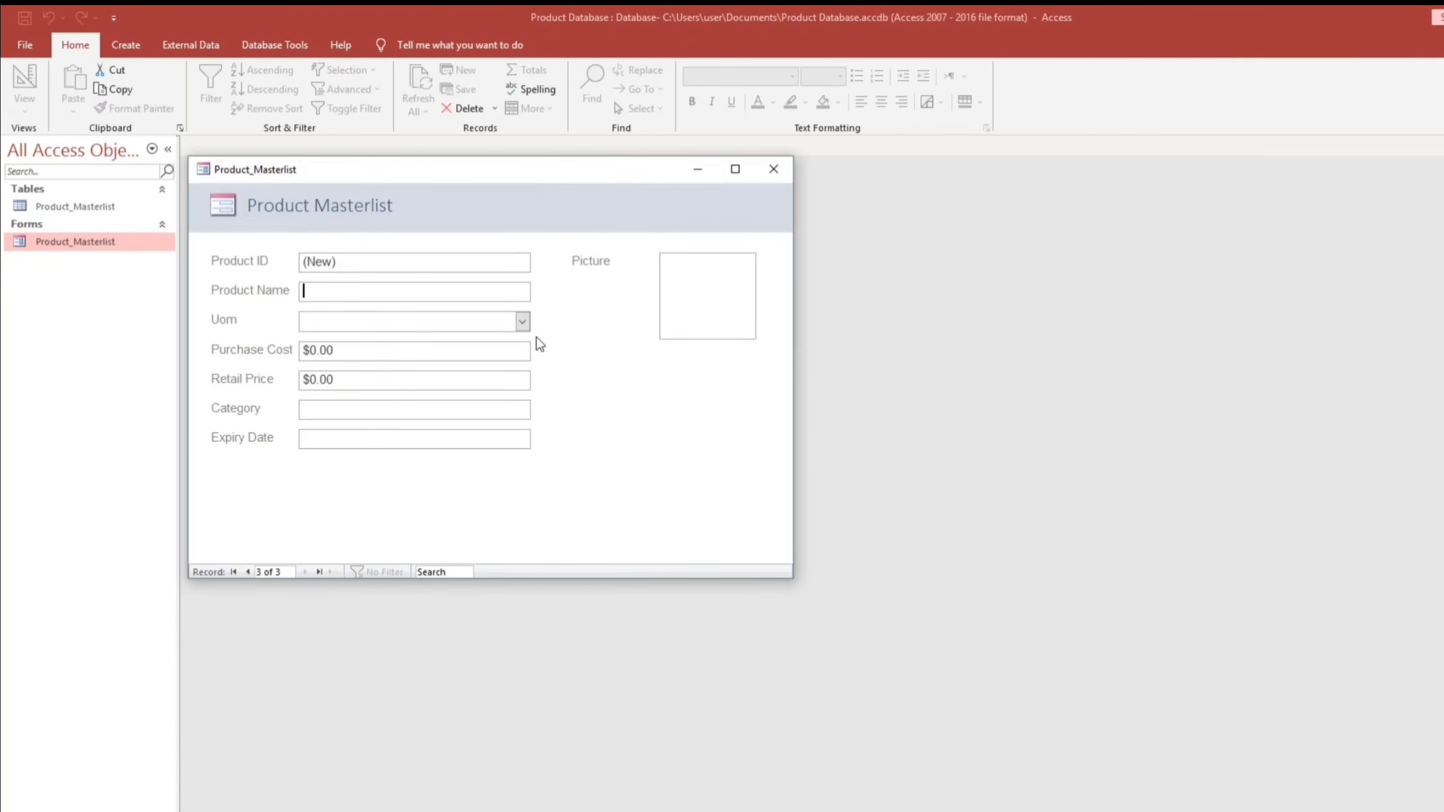
type("Mango")
key("Tab")
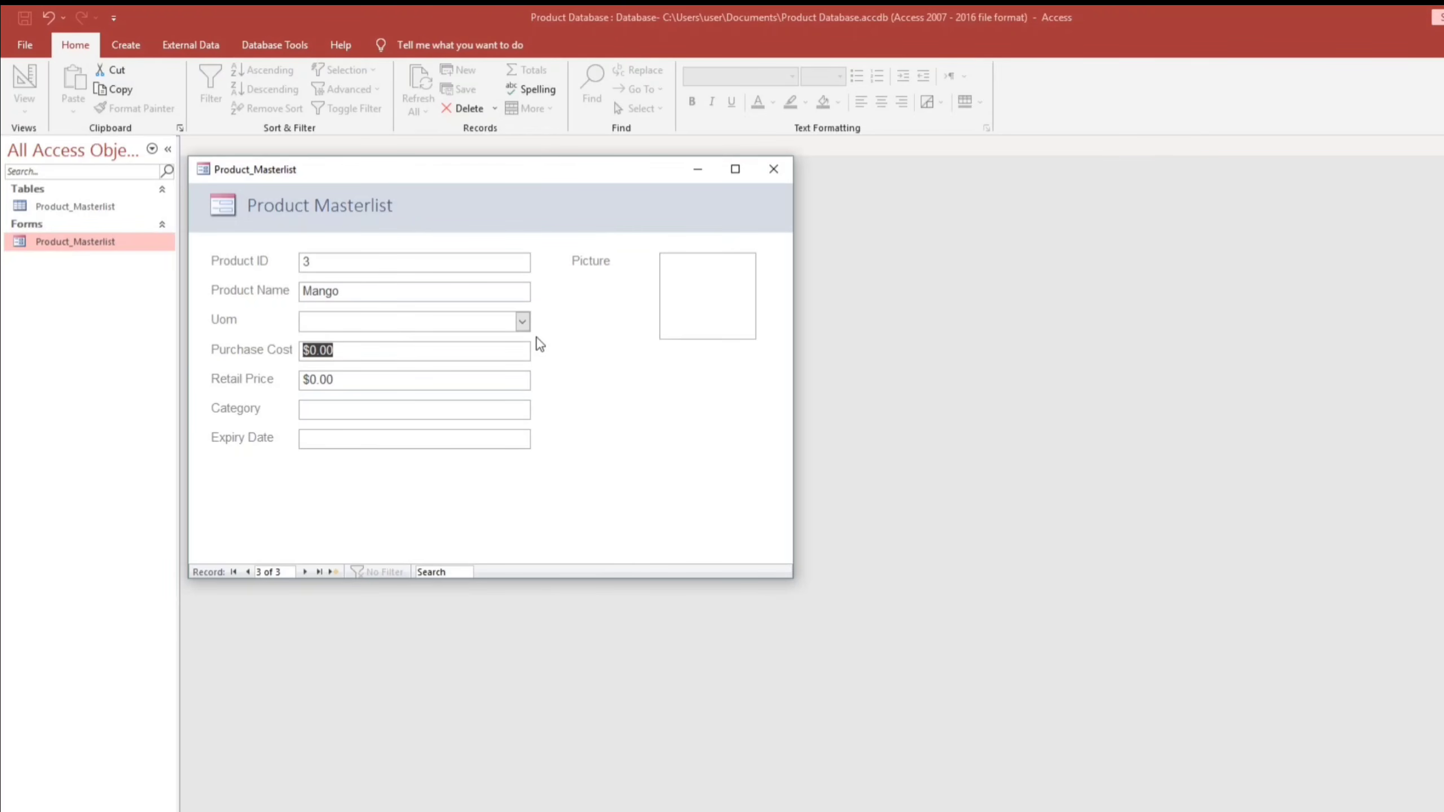
Move through the Mango record's fields to check the order in which they receive focus
key("Tab")
key("Tab")
left_click(394, 290)
key("Tab")
key("Tab")
key("Tab")
key("Tab")
key("Tab")
key("Tab")
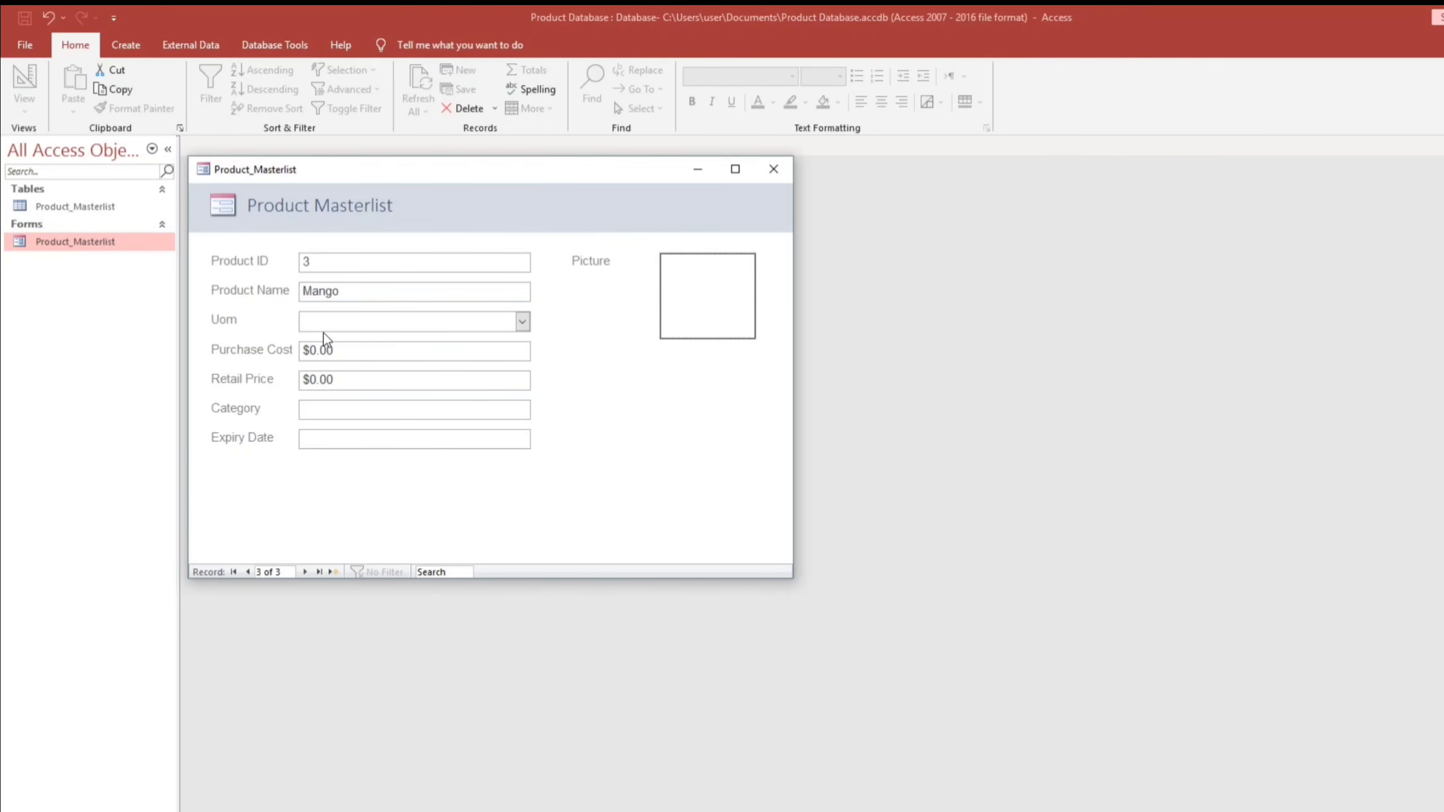
Change the form's Detail tab order in Design View so that ProductName comes before Uom
right_click(544, 312)
left_click(571, 364)
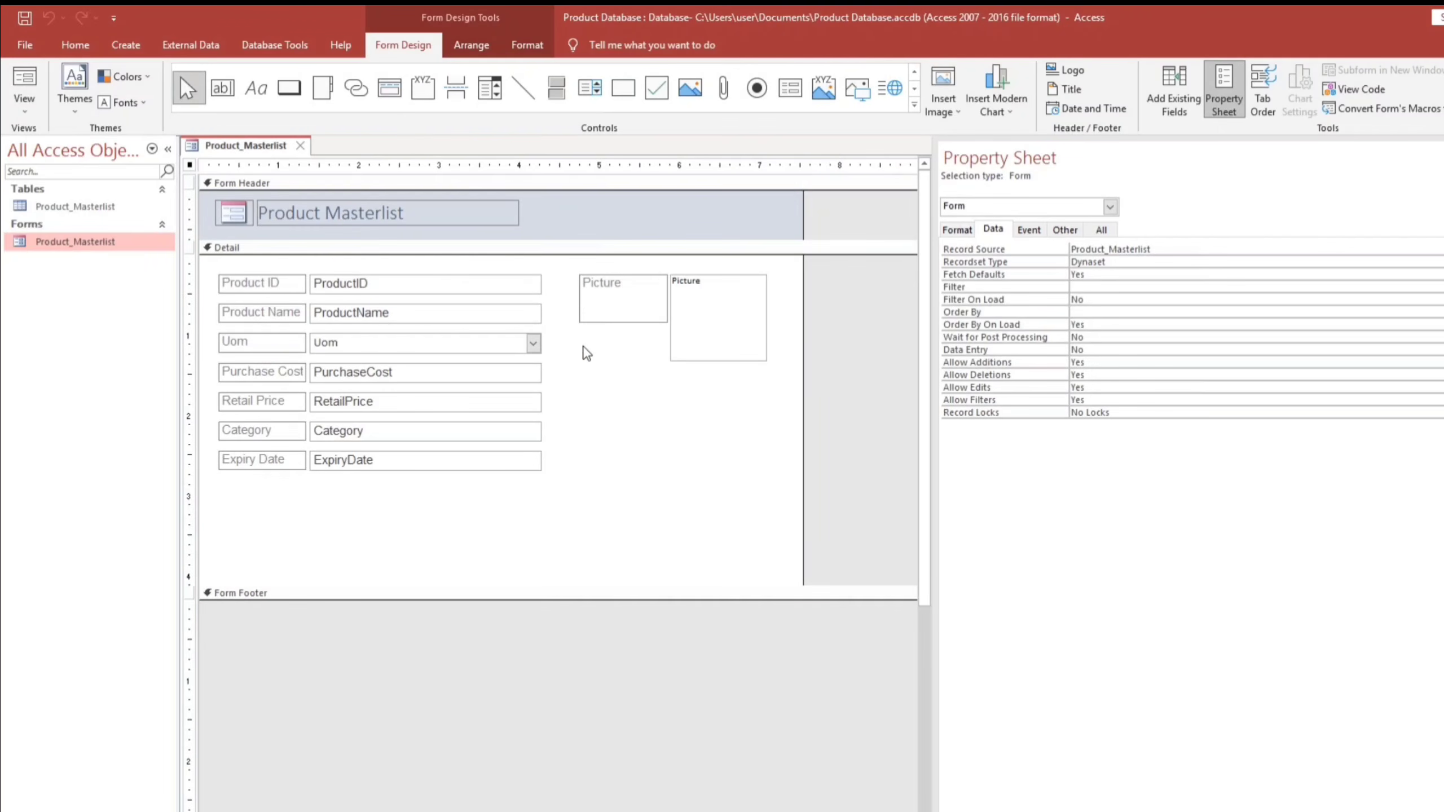
right_click(578, 356)
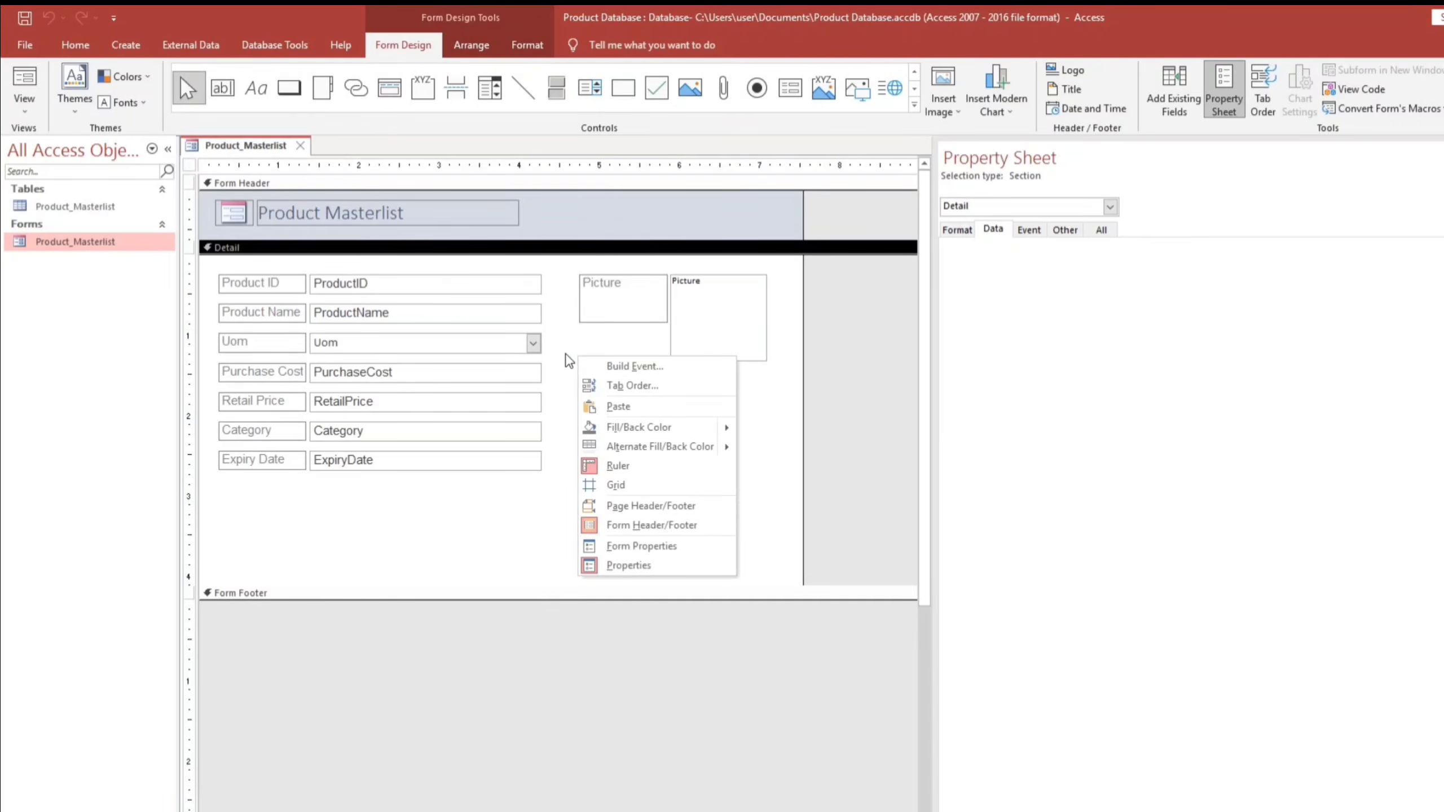
left_click(562, 344)
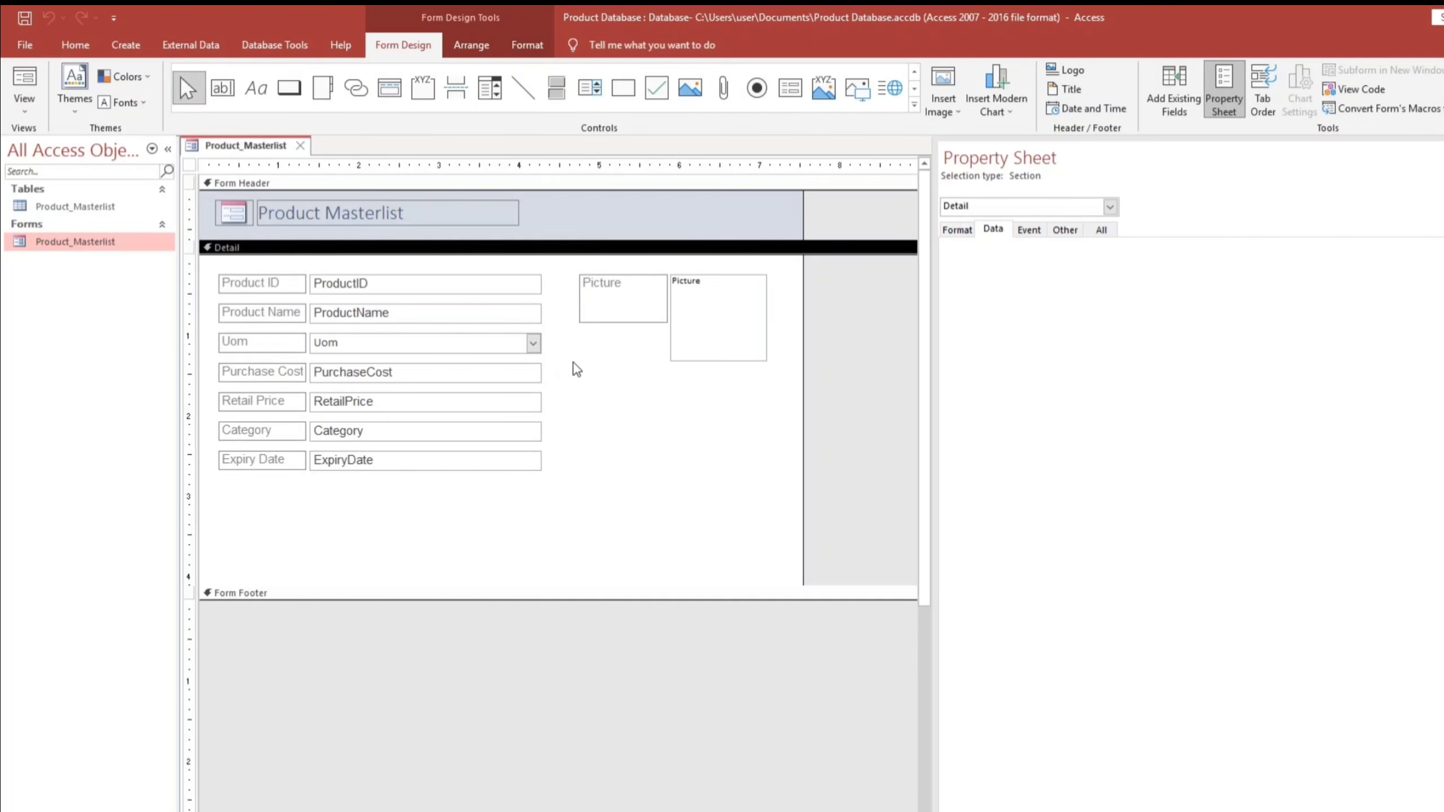
right_click(570, 357)
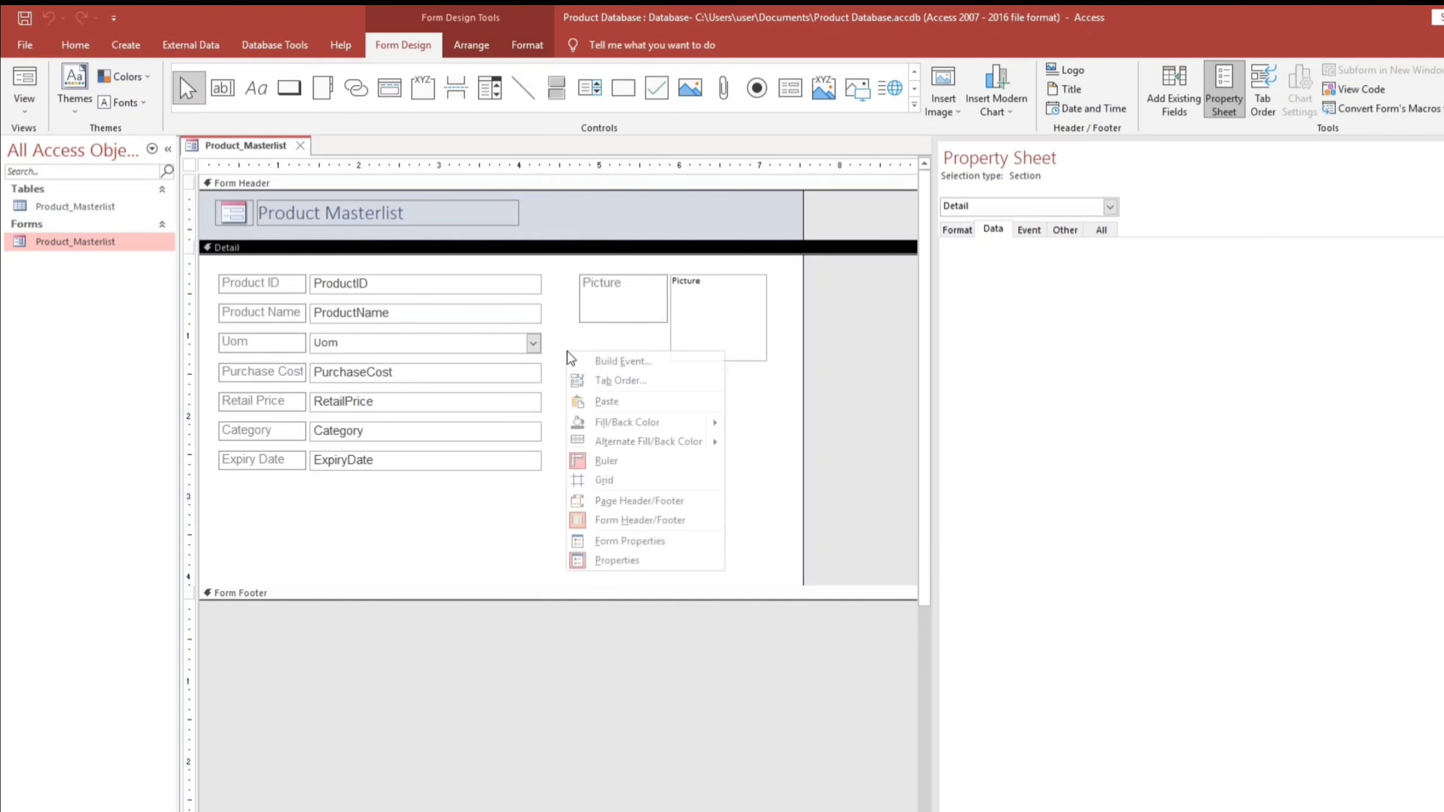
left_click(632, 386)
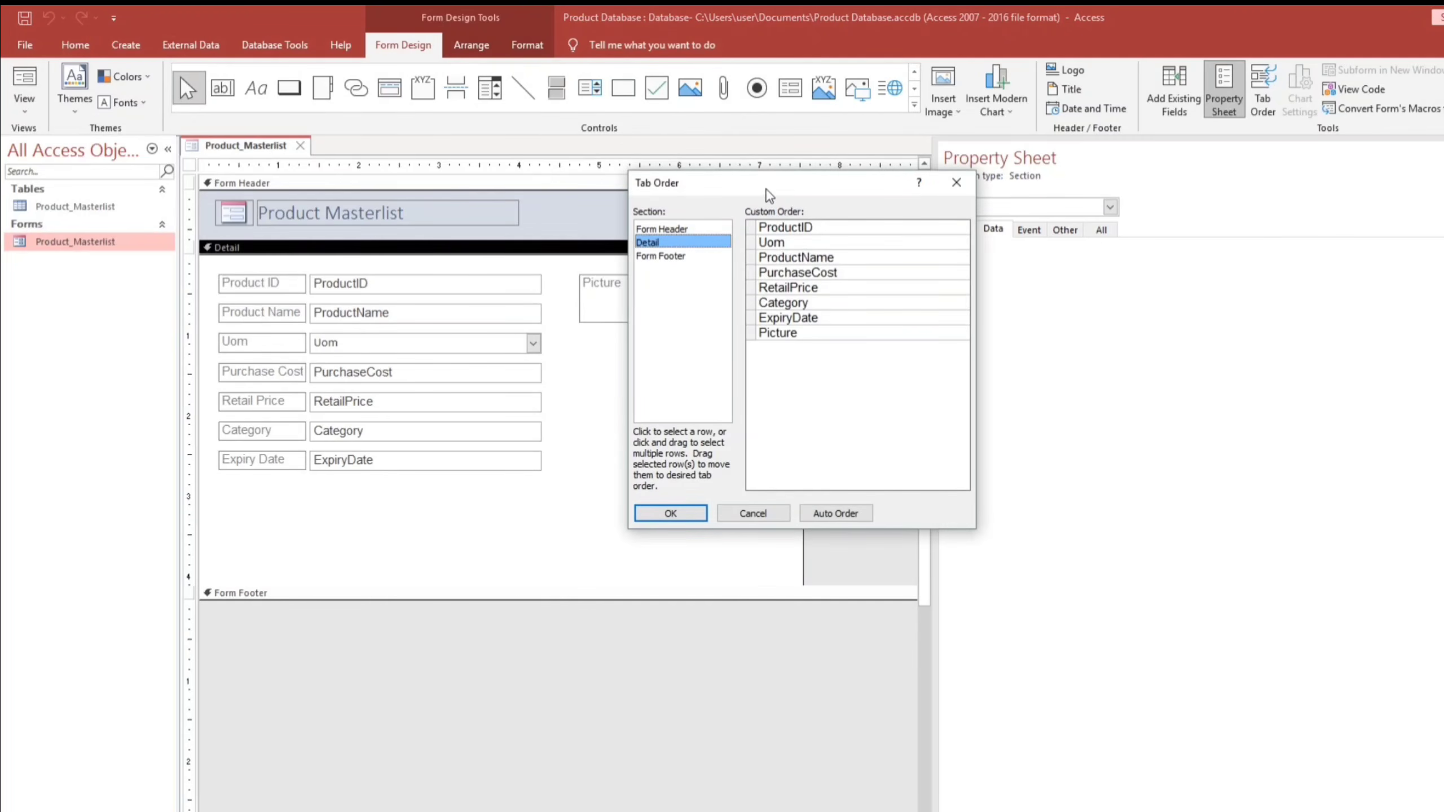
left_click_drag(766, 188, 759, 227)
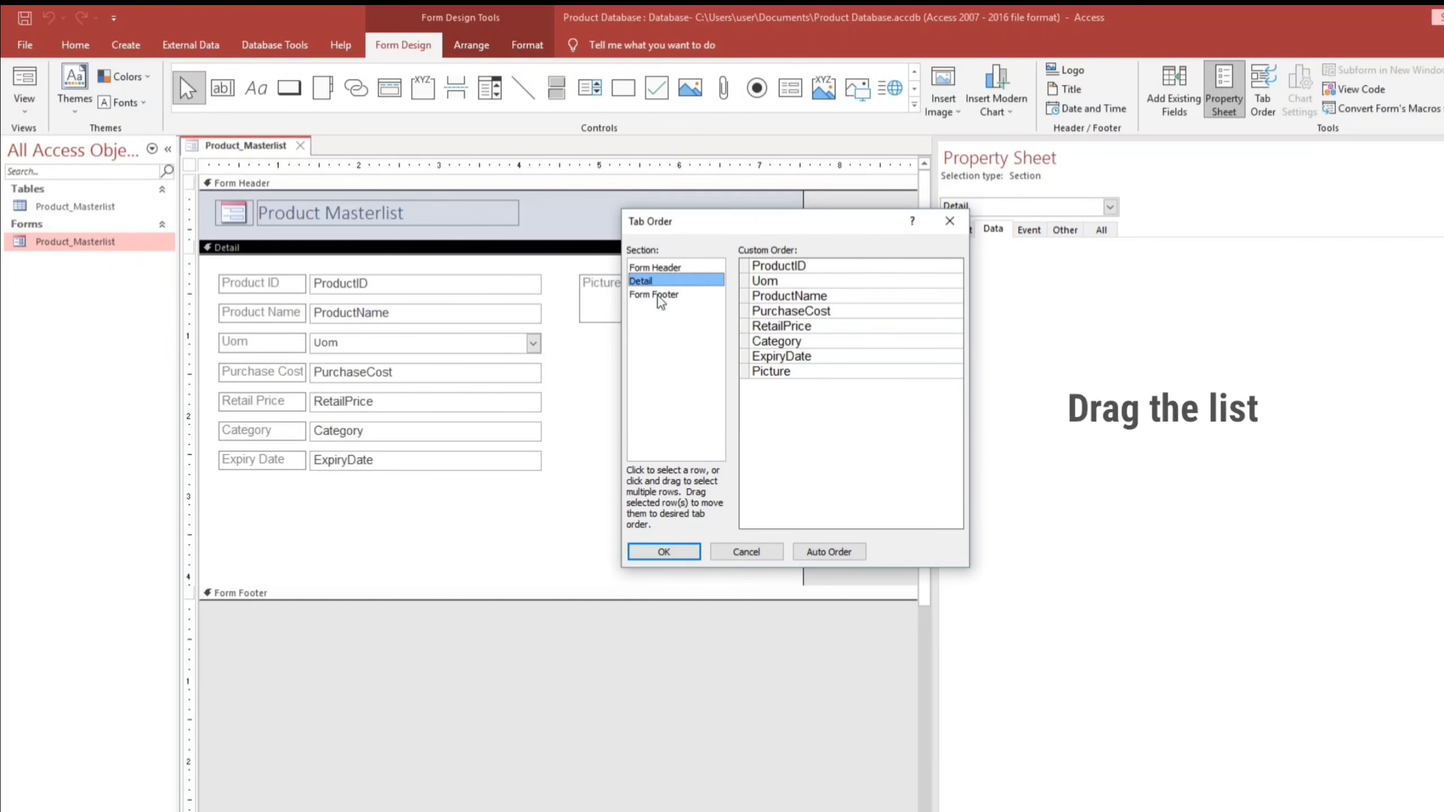
left_click(747, 297)
left_click_drag(748, 302, 752, 278)
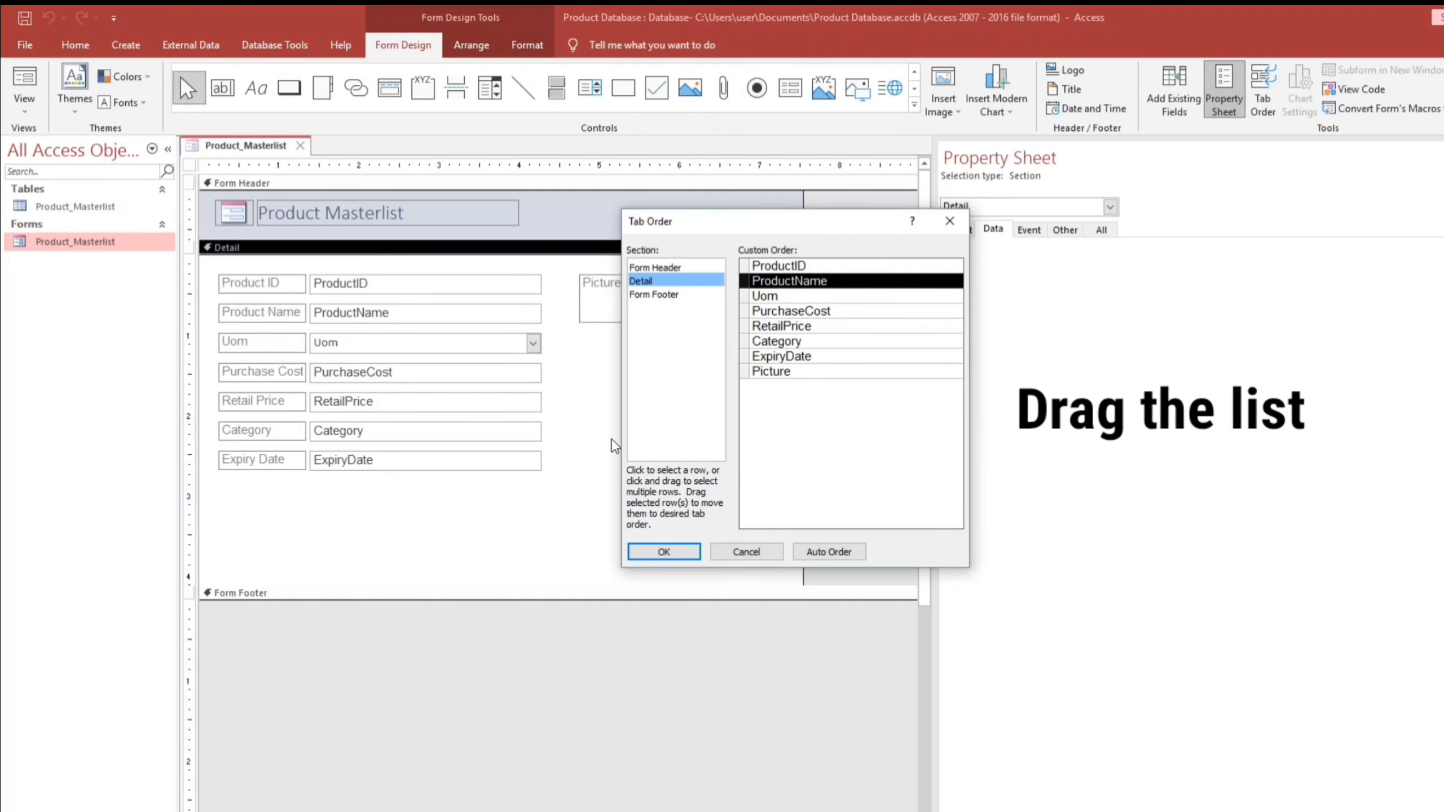
left_click(664, 552)
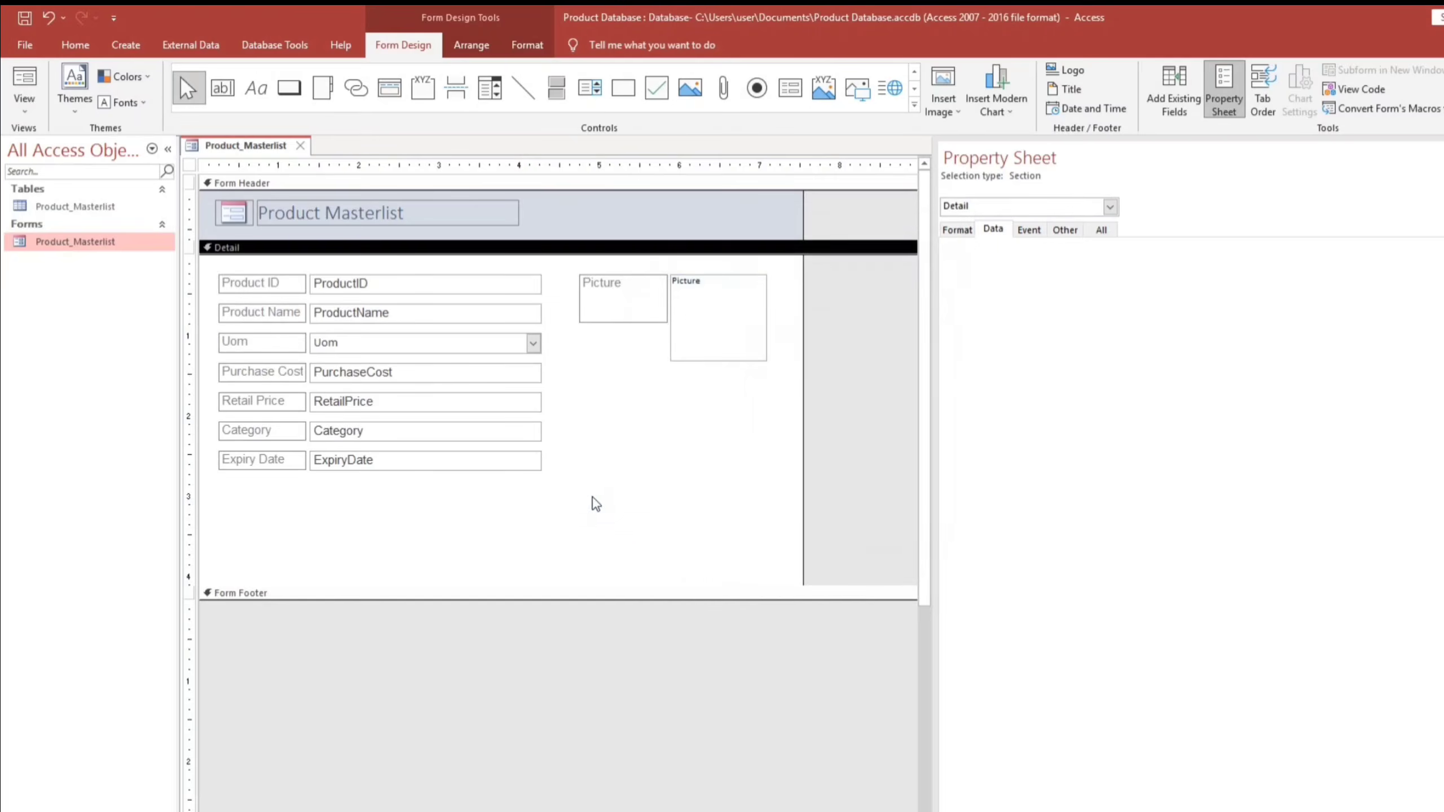
Fill in the Mango record with Uom Kls, purchase cost 10 and retail price 15, and close the form, saving its design
left_click(24, 85)
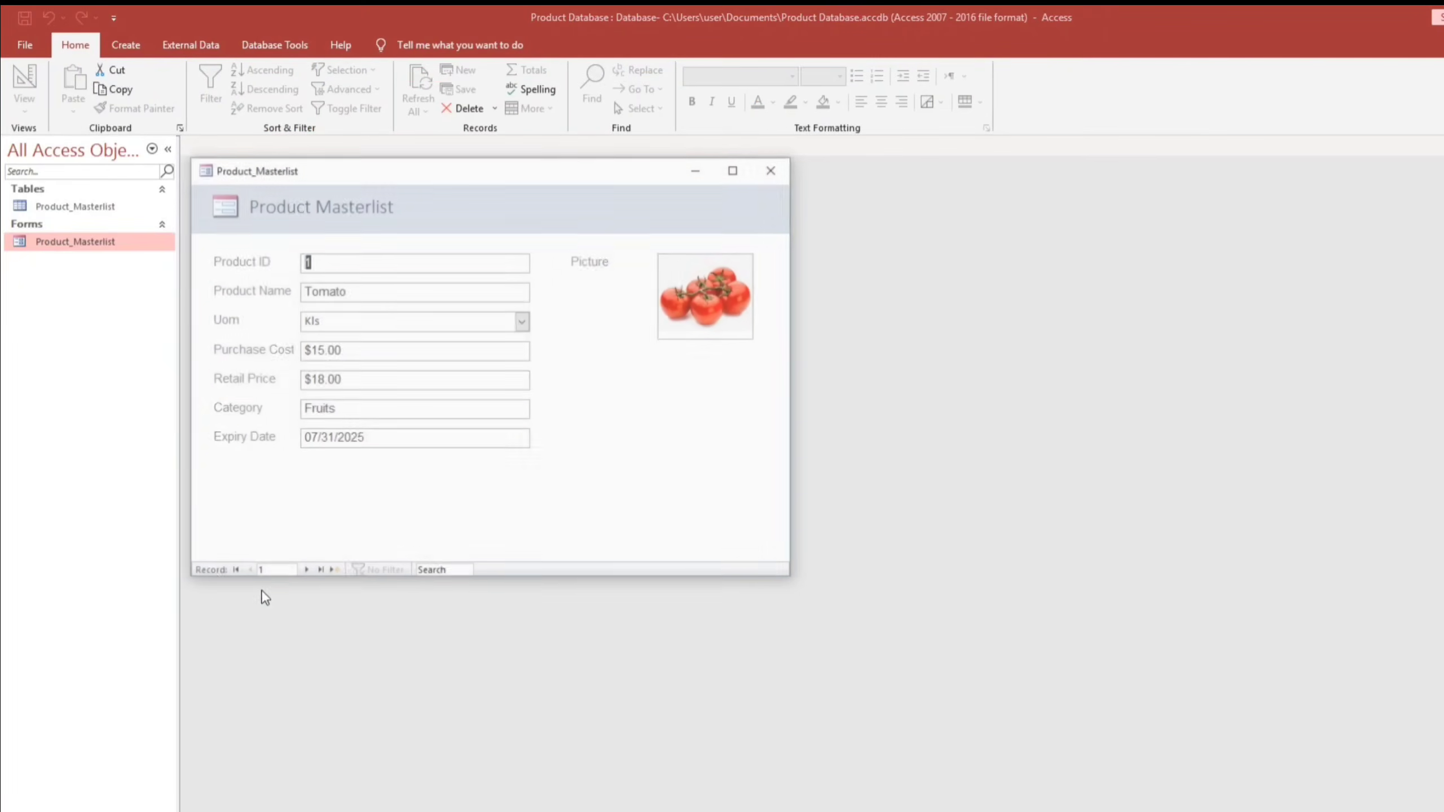
left_click(320, 572)
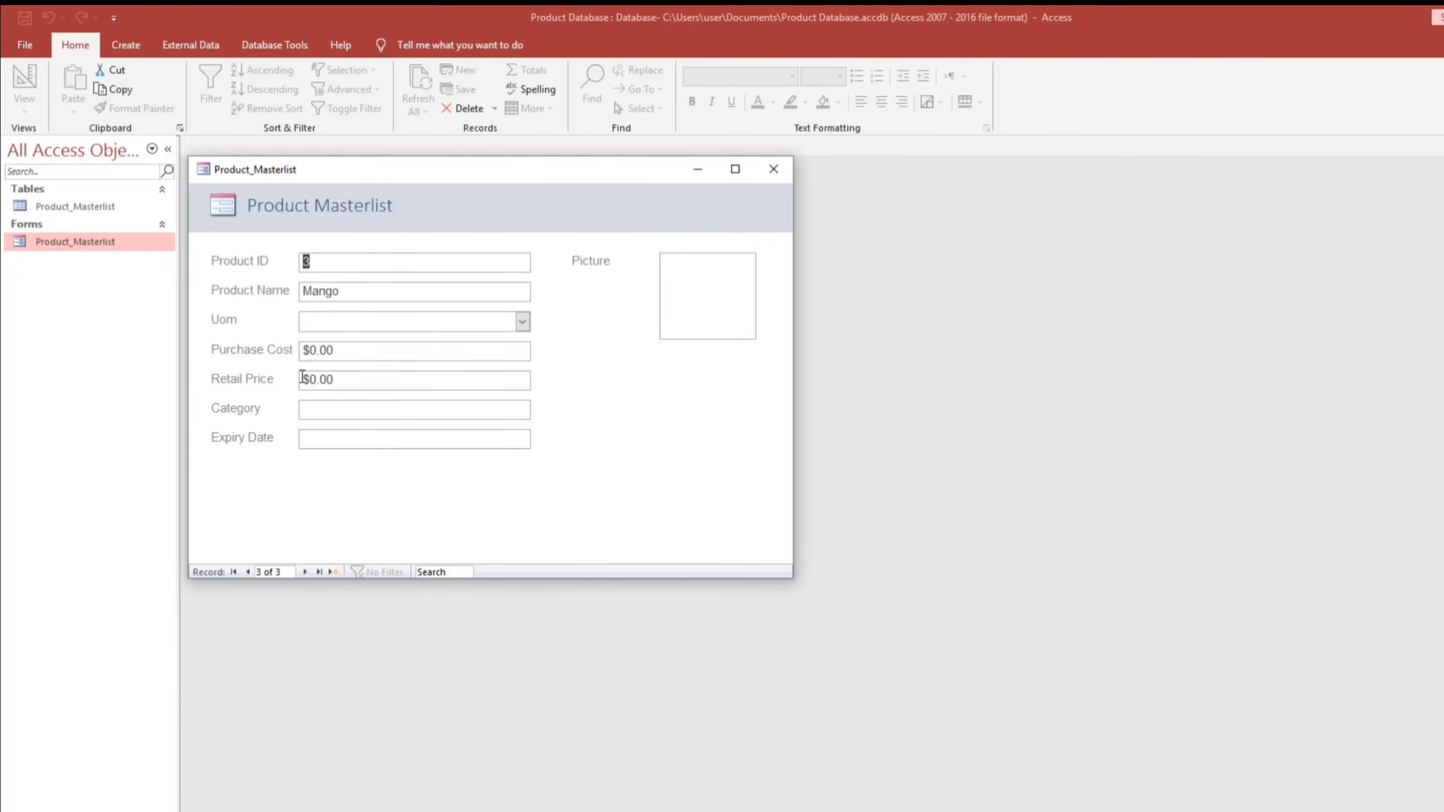
left_click(327, 317)
type("Kls")
key("Tab")
type("10")
key("Tab")
type("15")
key("Tab")
left_click(766, 170)
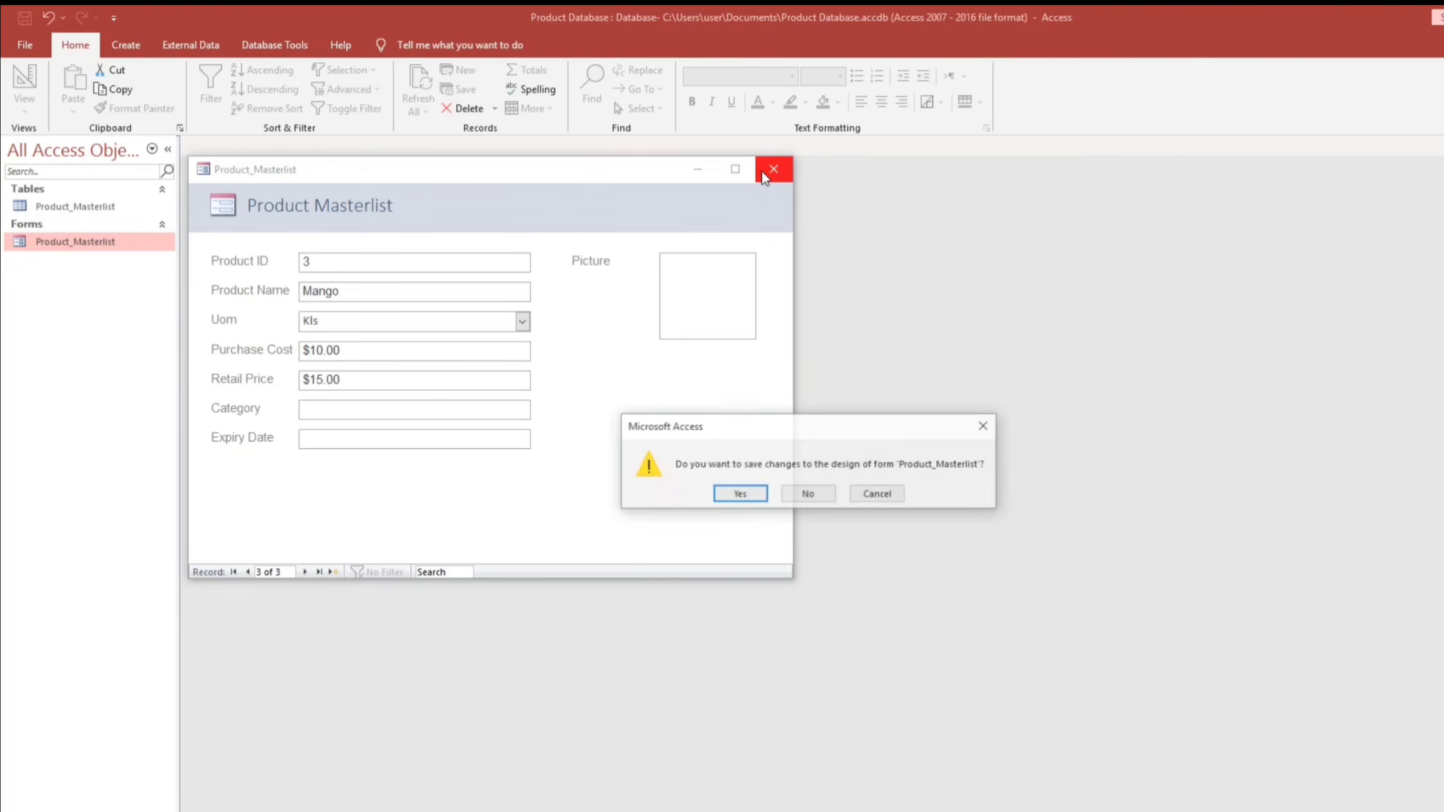
left_click(747, 497)
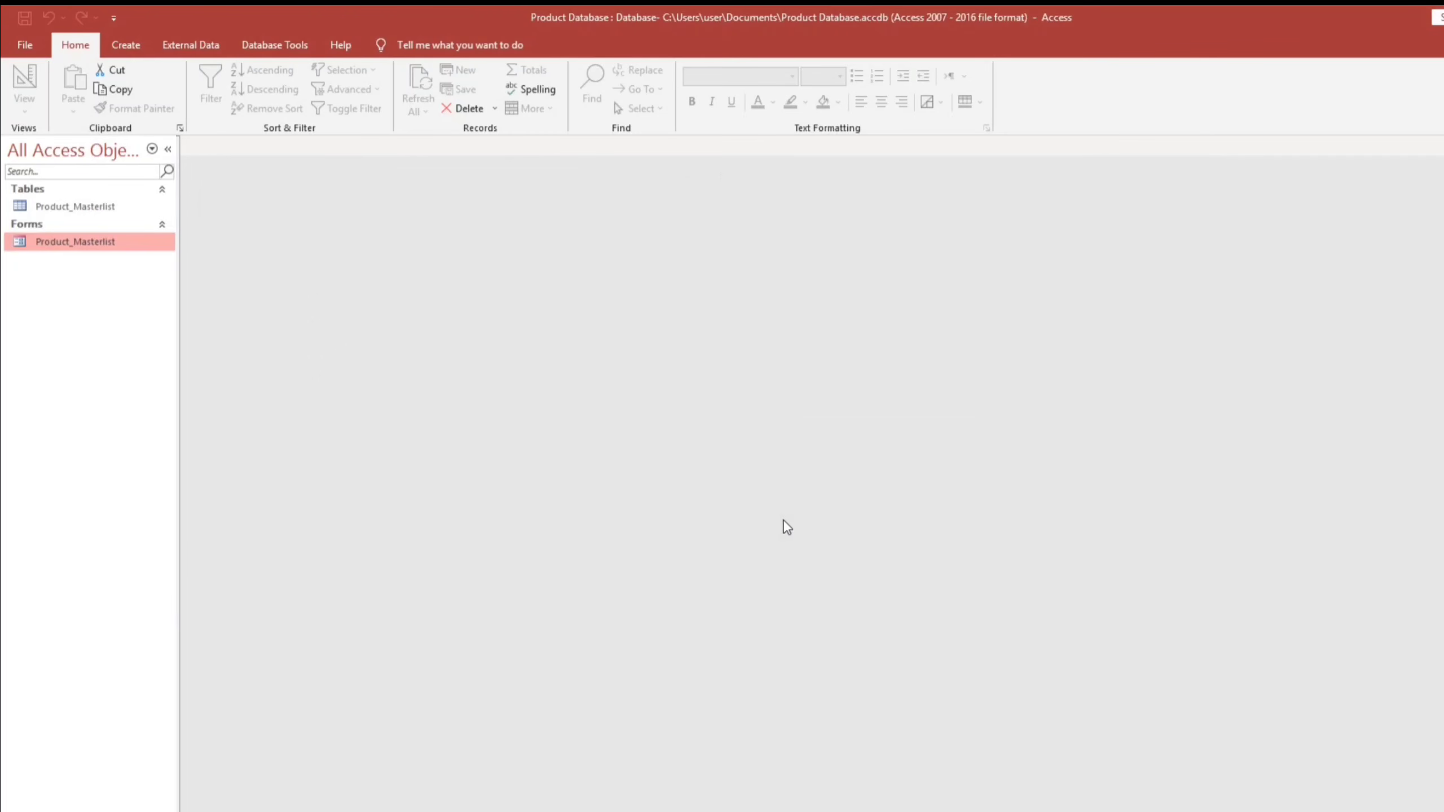
Create a new table in Design View with the fields CategoryID and CategoryDescription
left_click(133, 51)
left_click(128, 90)
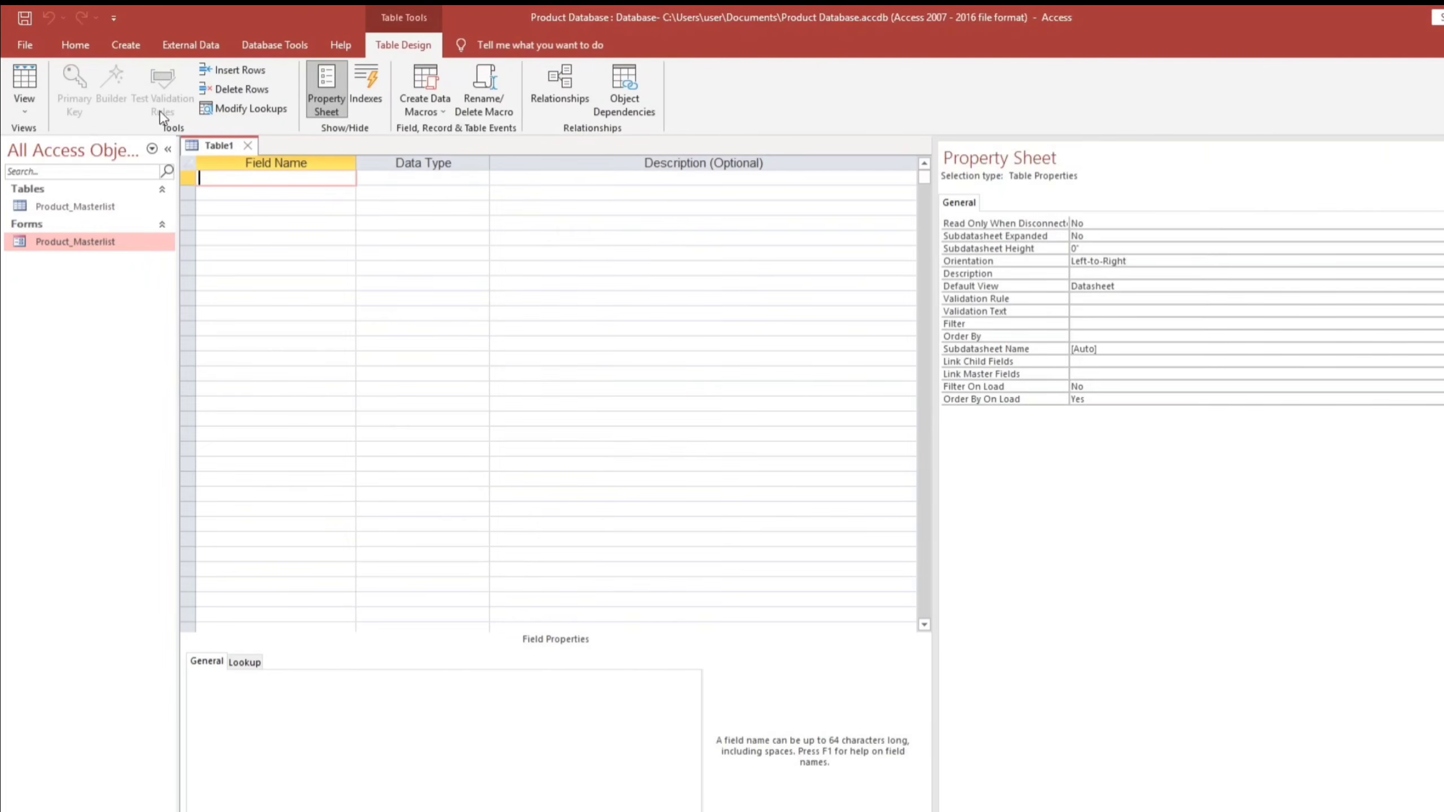
type("CategoryID")
key("Down")
type("Cat")
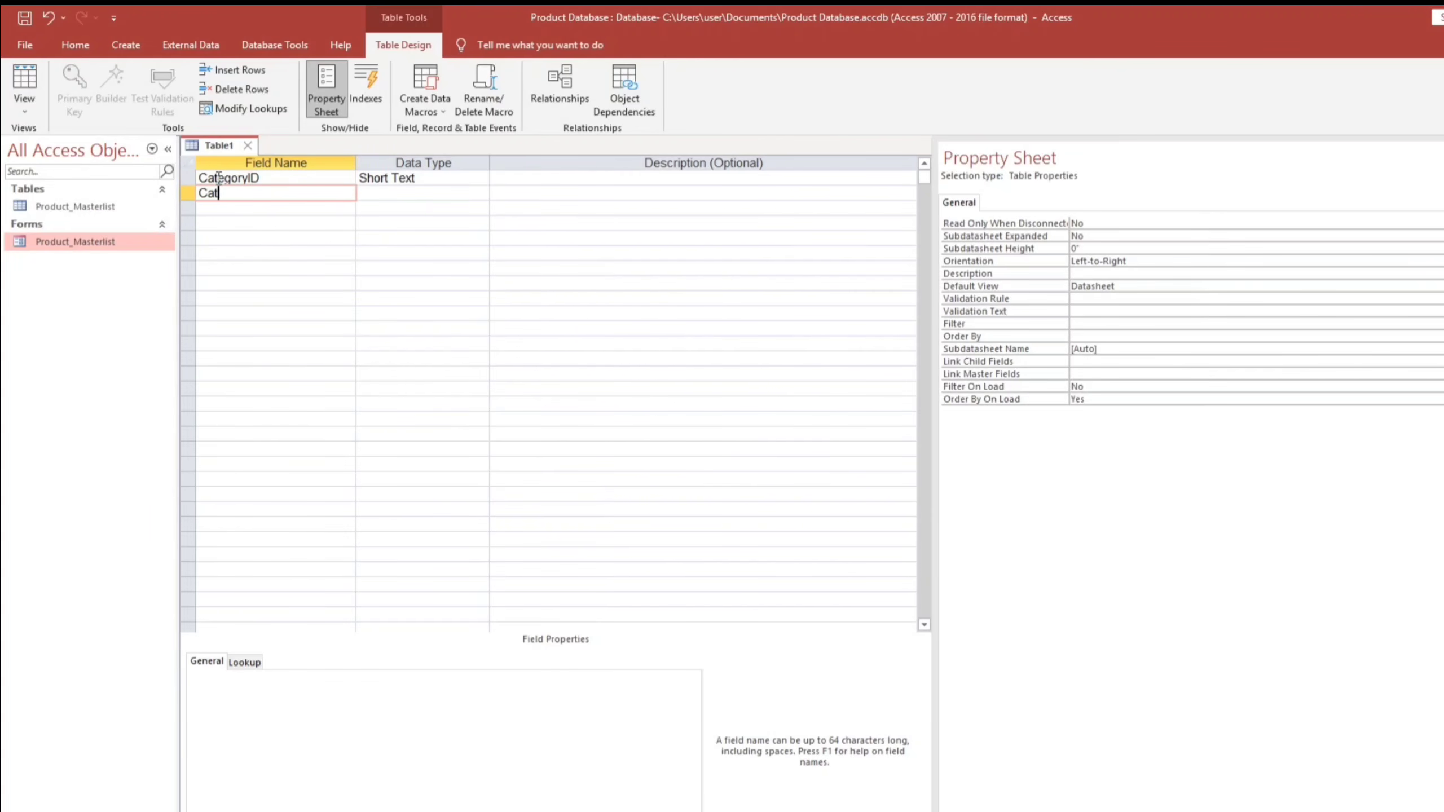
type("egoryDescription")
key("Tab")
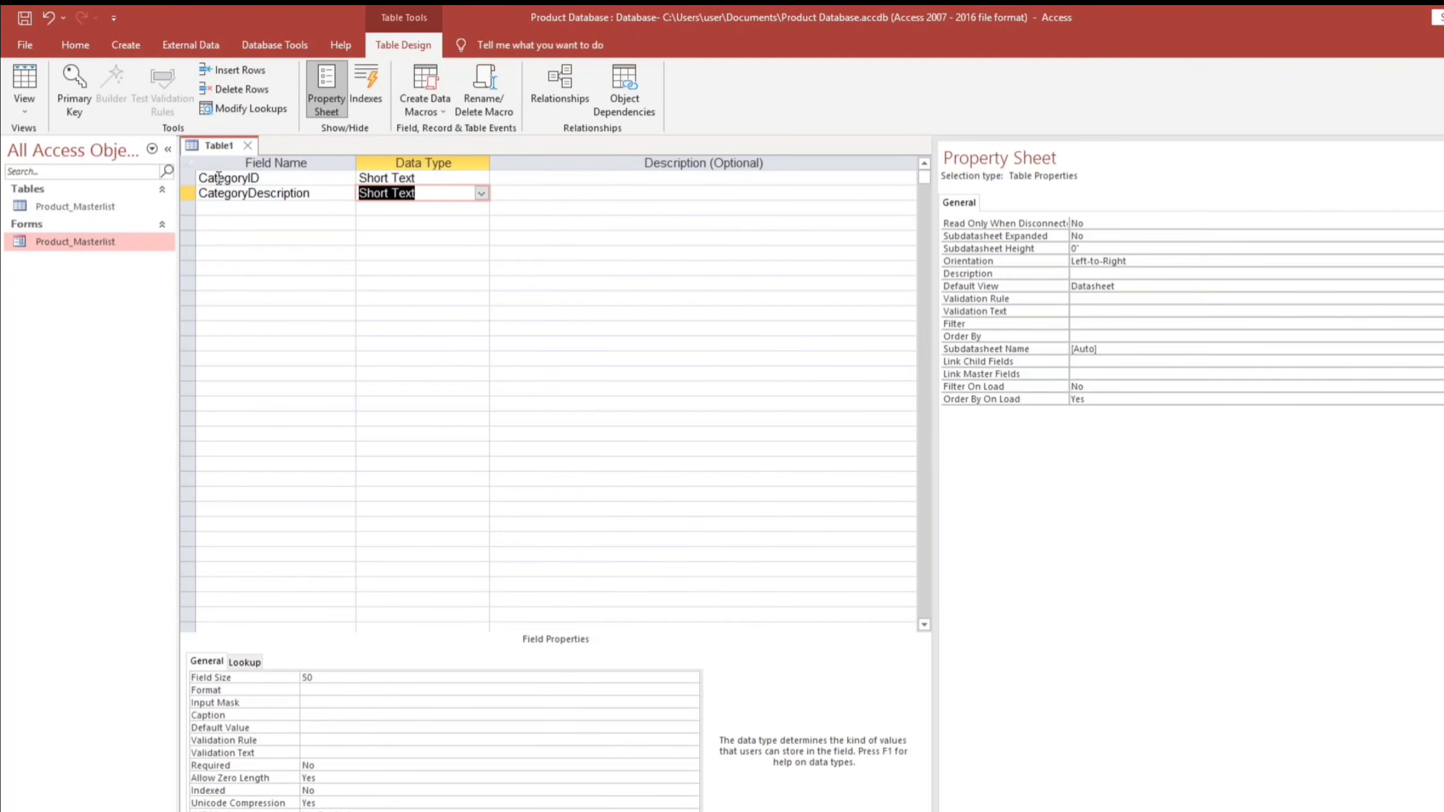
Set CategoryID's data type to AutoNumber and make it the primary key
left_click(387, 178)
type("autoNumber")
left_click(388, 196)
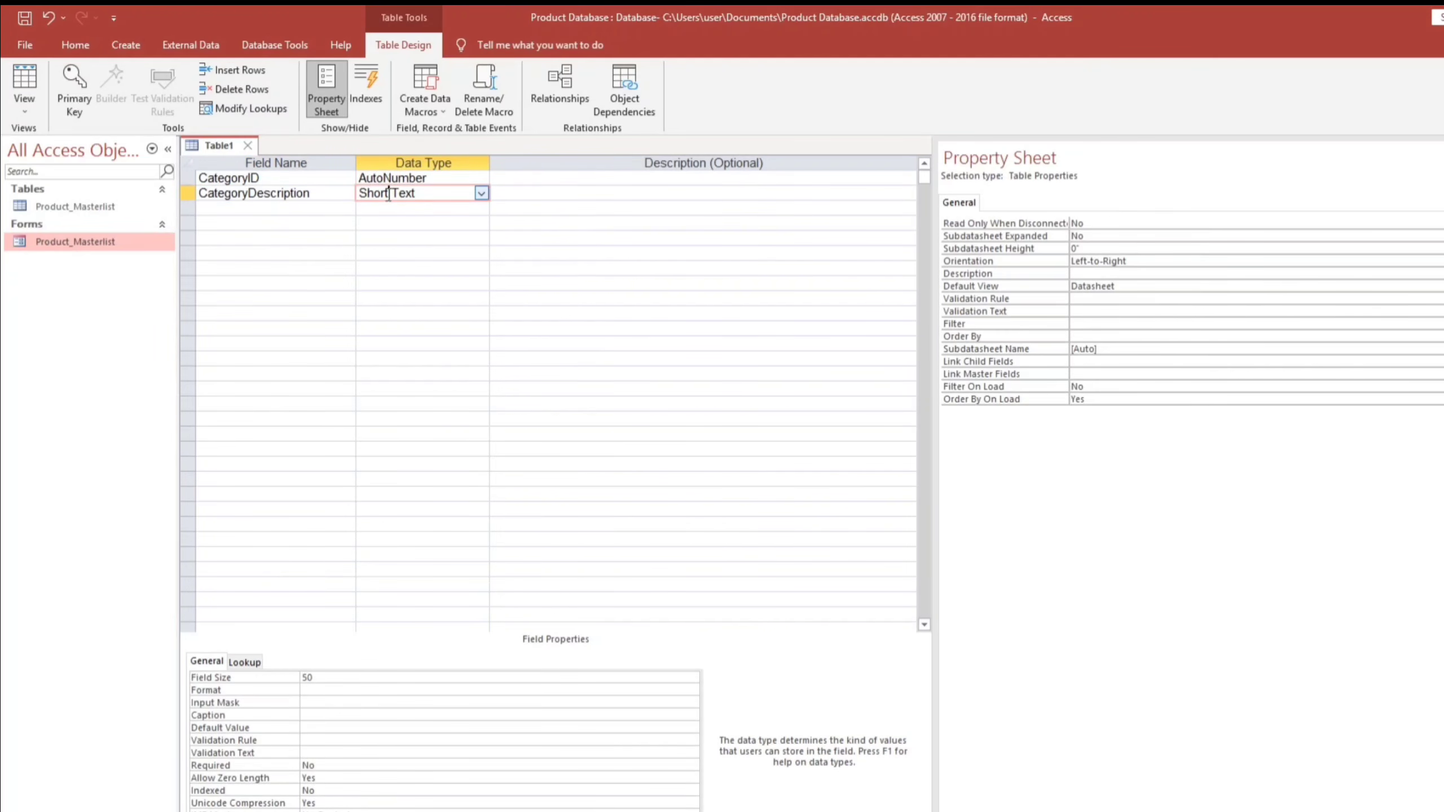
left_click(187, 178)
left_click(79, 90)
Set the CategoryDescription field size to 35
left_click_drag(324, 677, 205, 668)
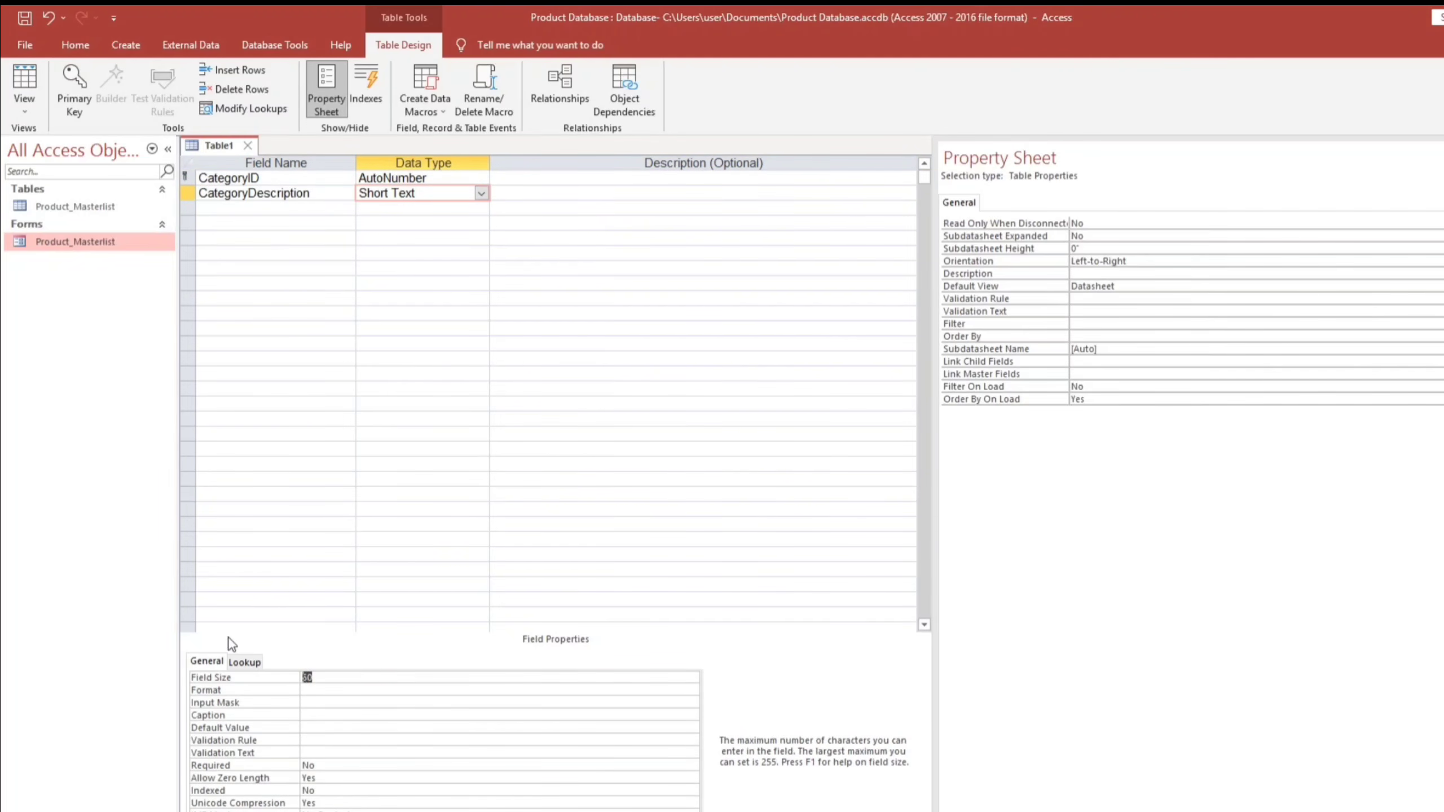
key("Return")
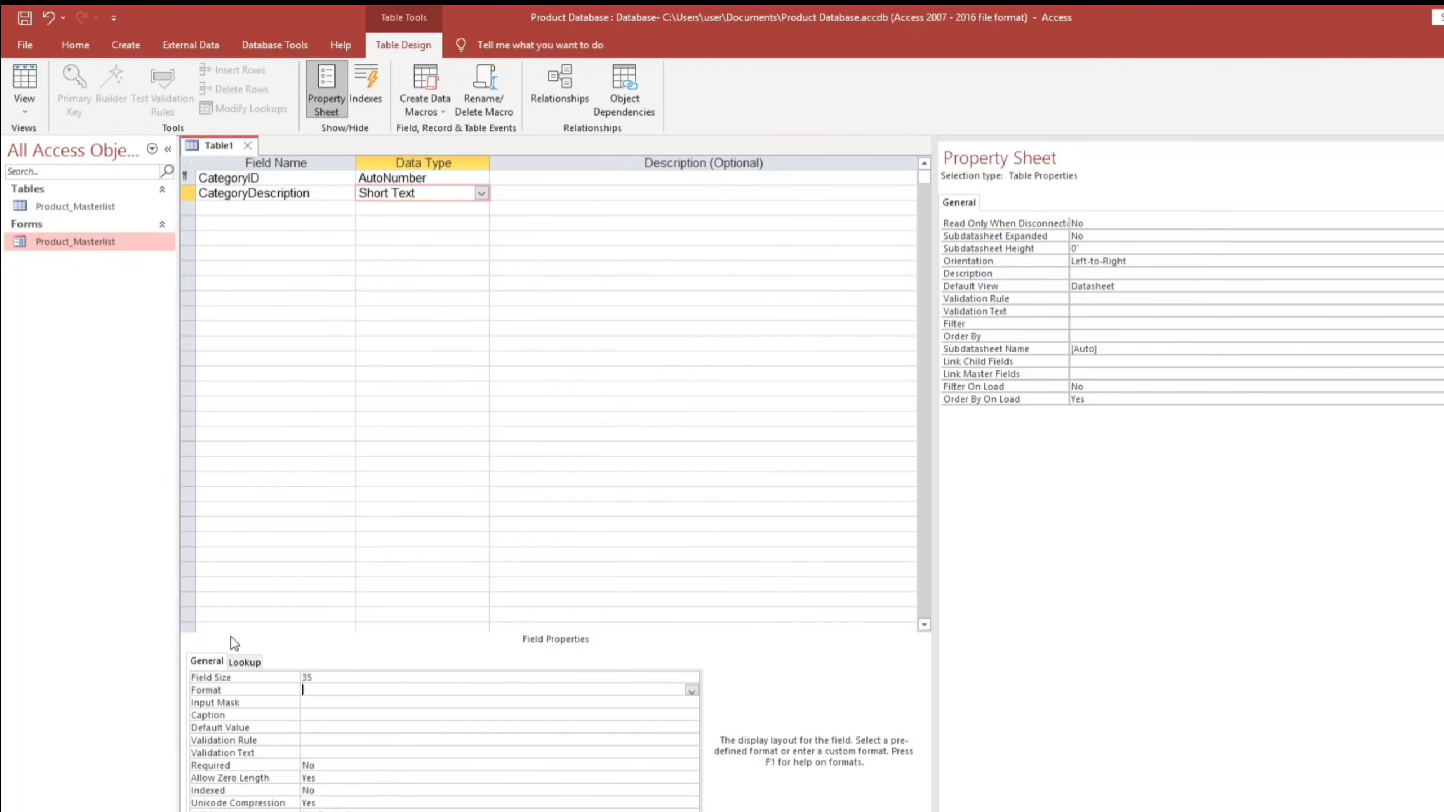
Close the new category table and save it as CategoryList
left_click(247, 146)
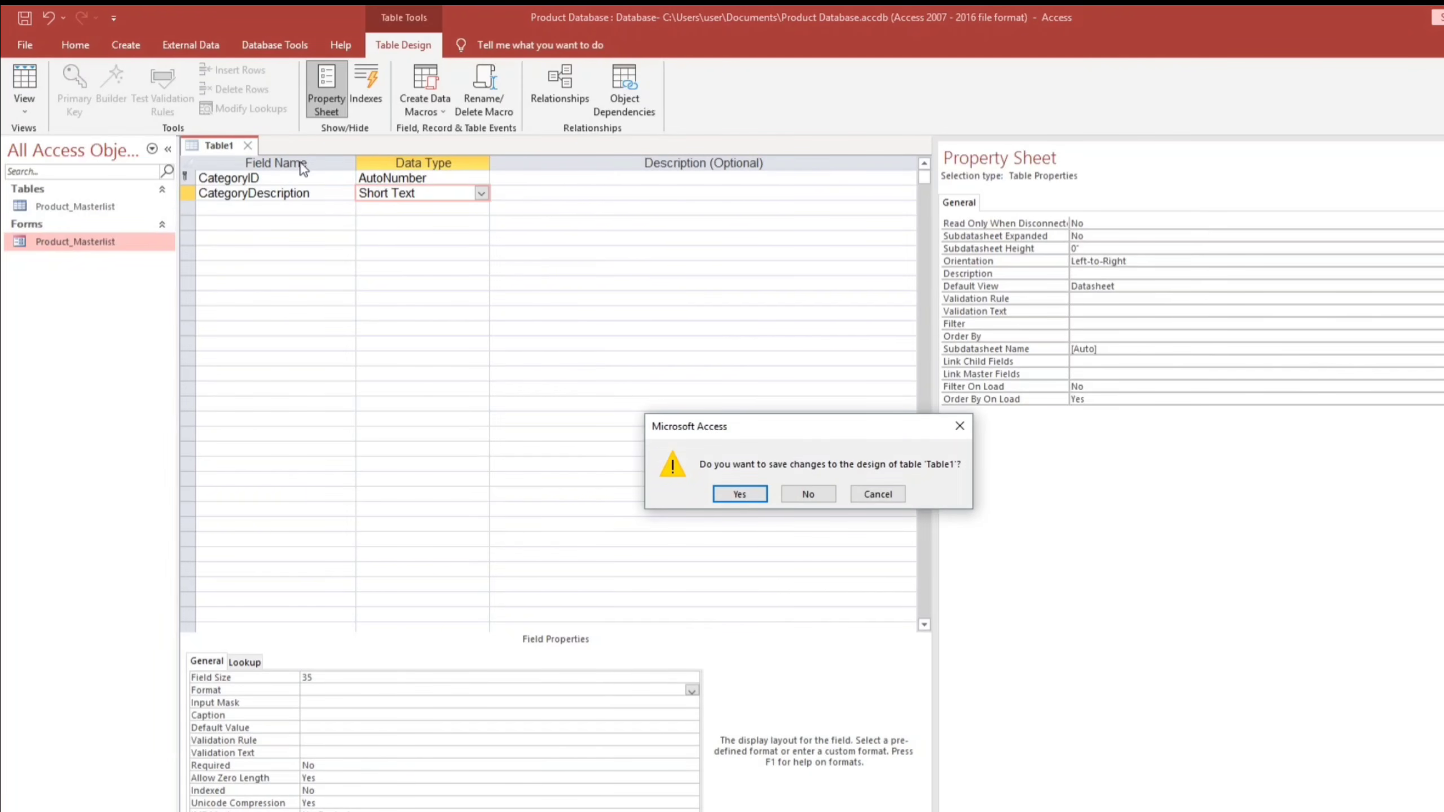
key("Return")
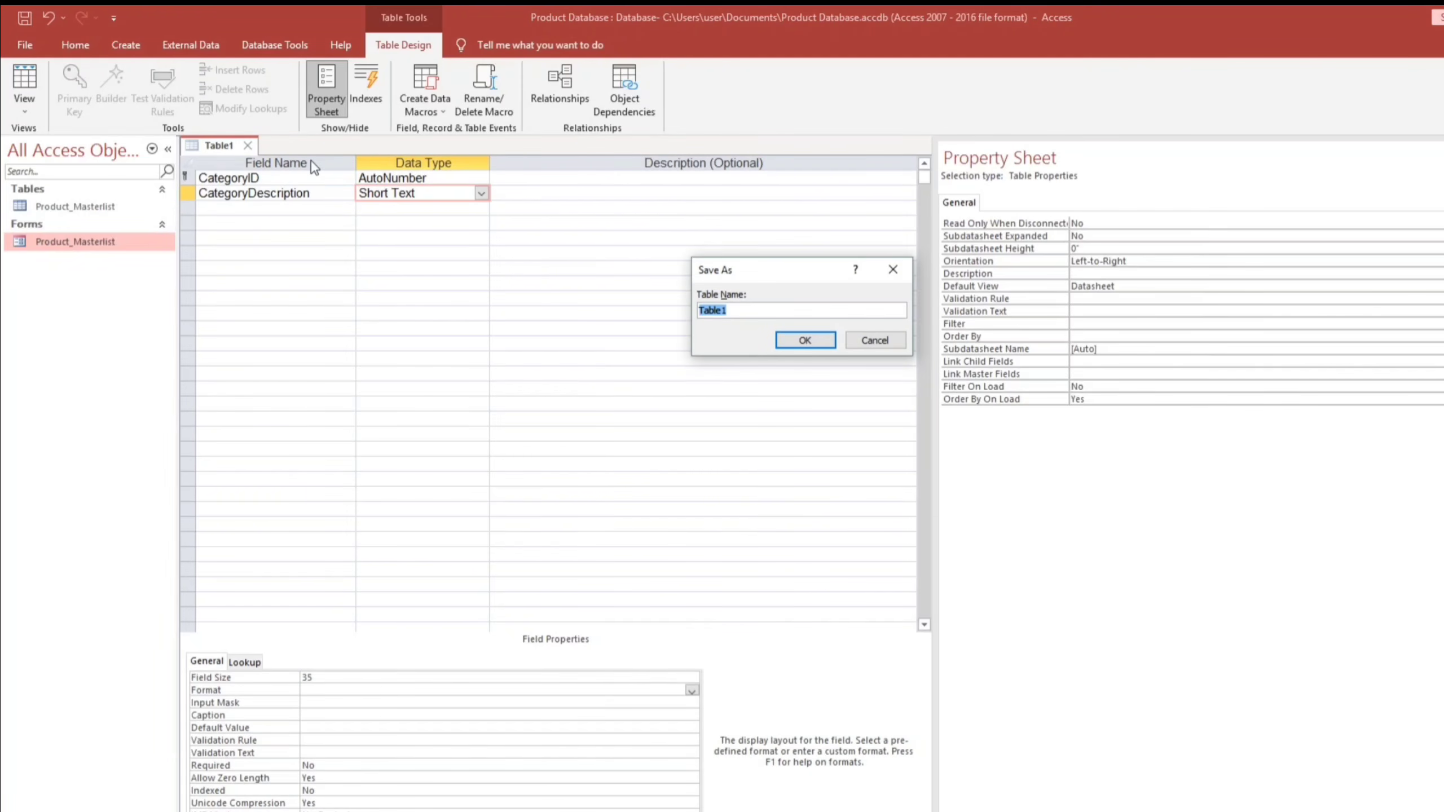
type("CategoryList")
key("Return")
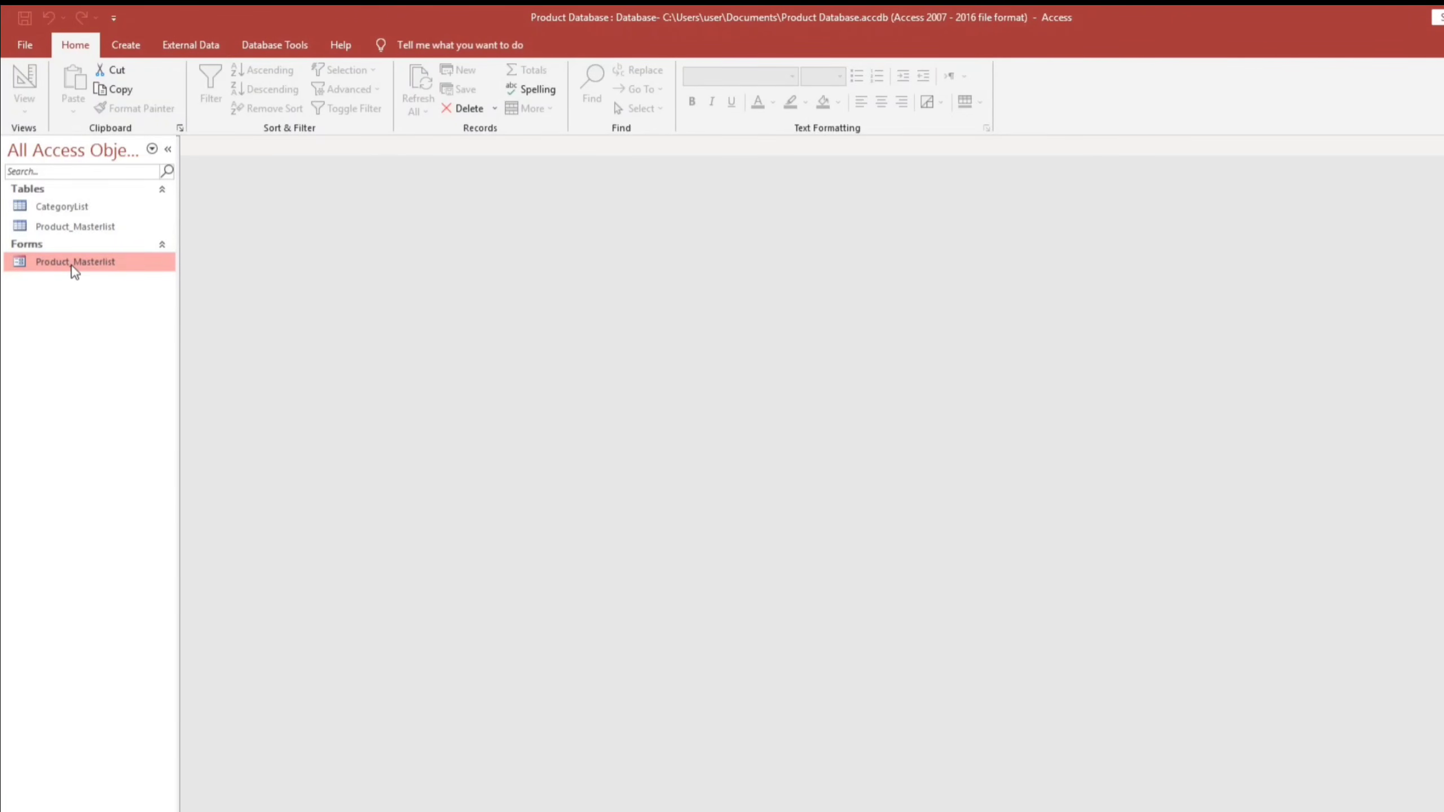
Open the Product_Masterlist form in Design View and change the Category text box to a combo box
double_click(72, 267)
right_click(635, 482)
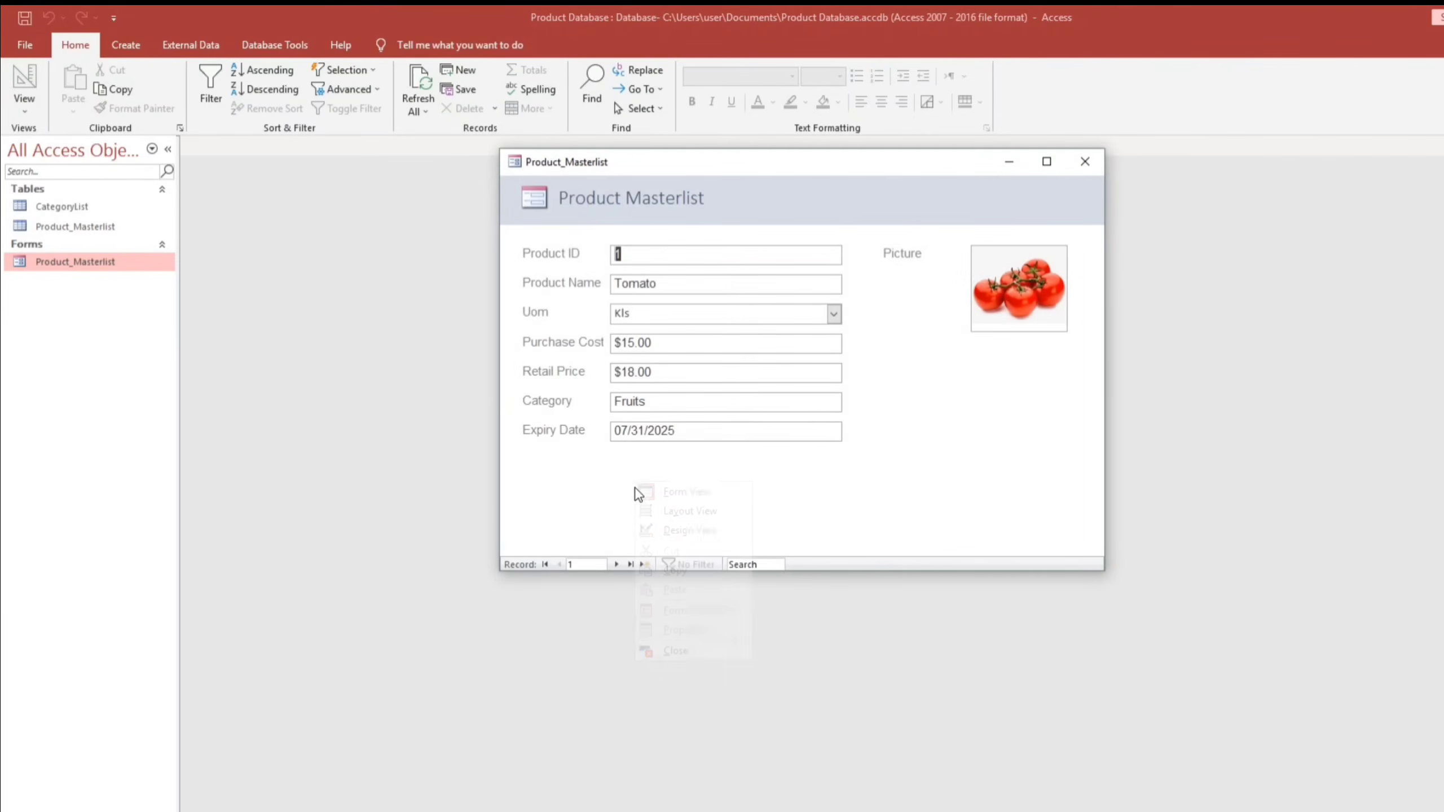
left_click(674, 529)
left_click(553, 438)
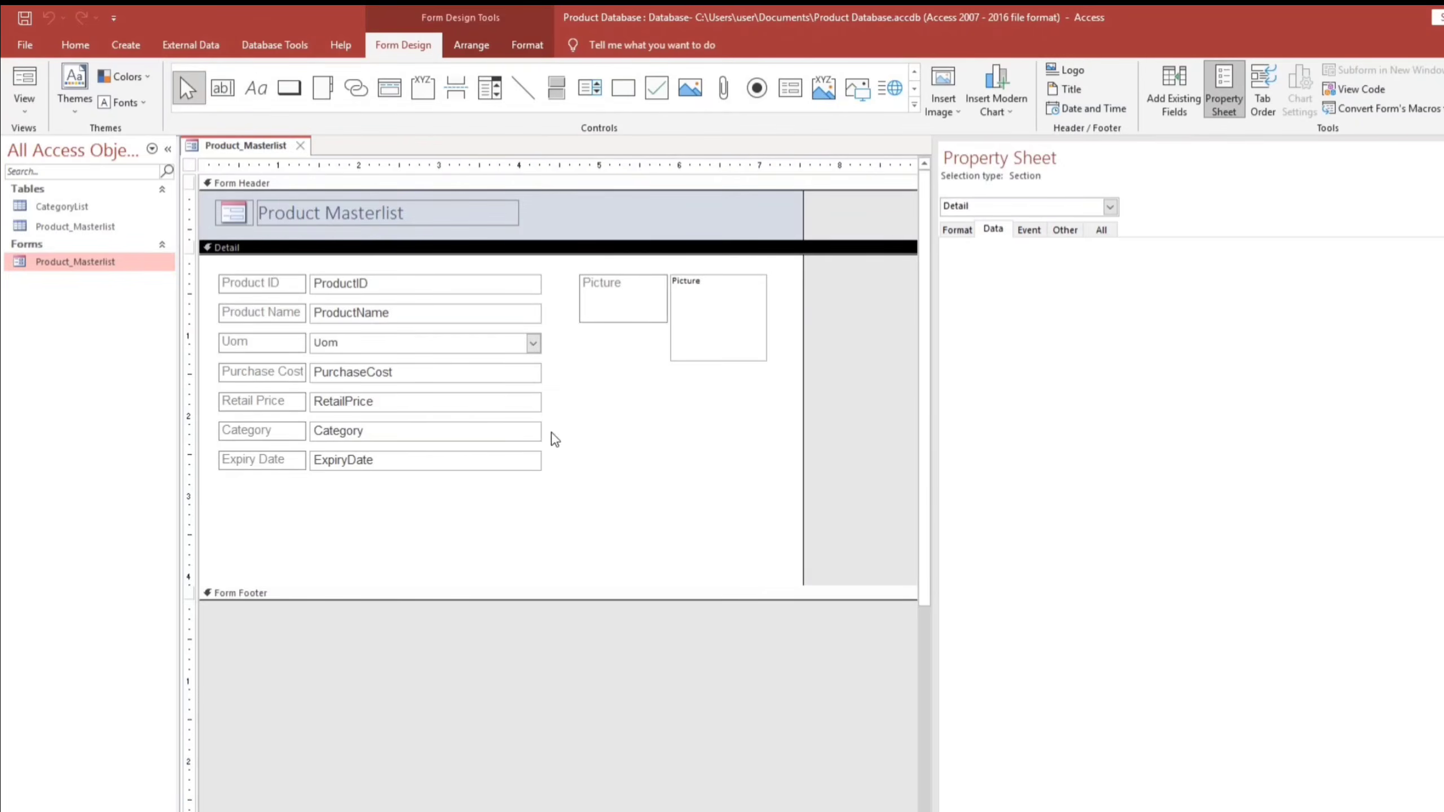
left_click(384, 433)
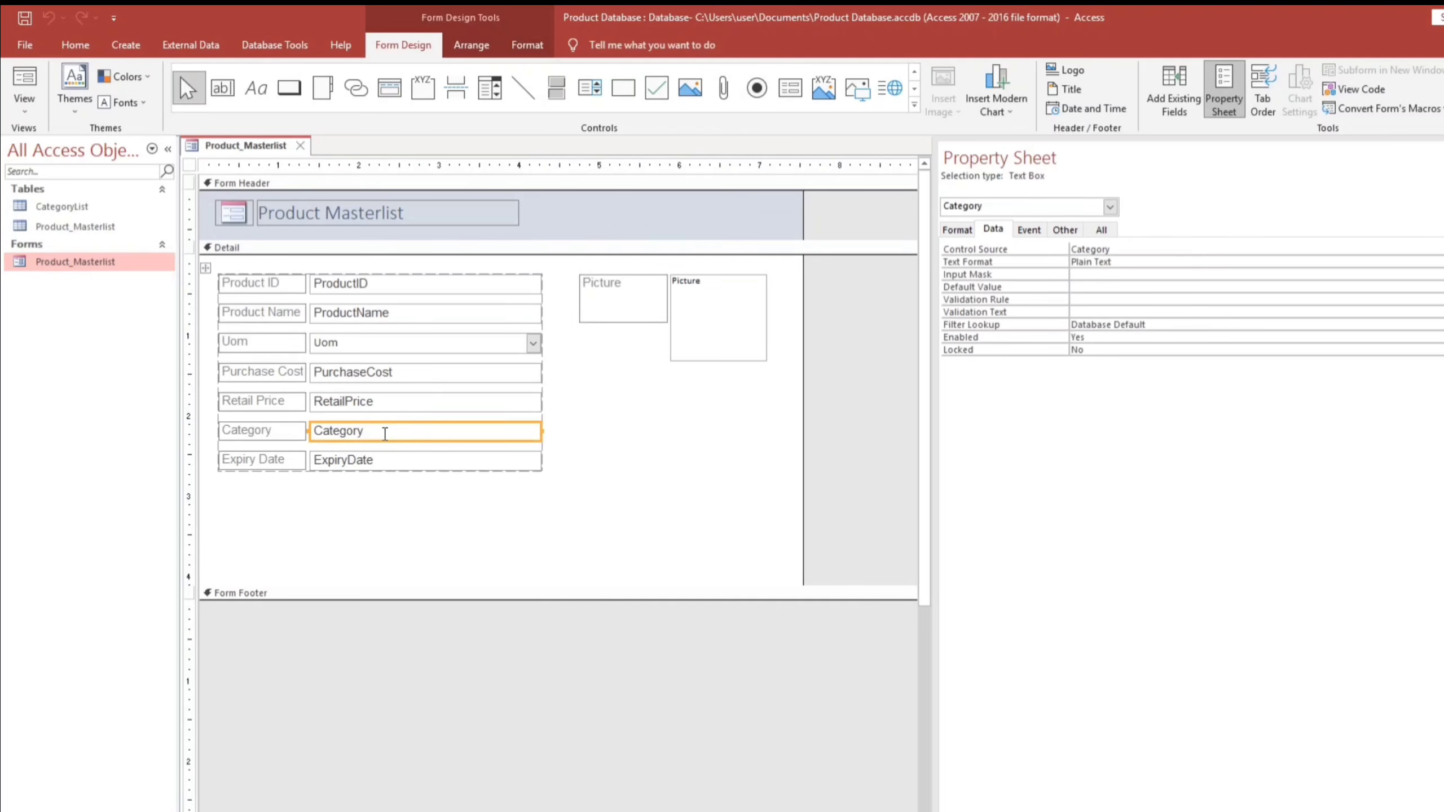
right_click(386, 433)
mouse_move(441, 391)
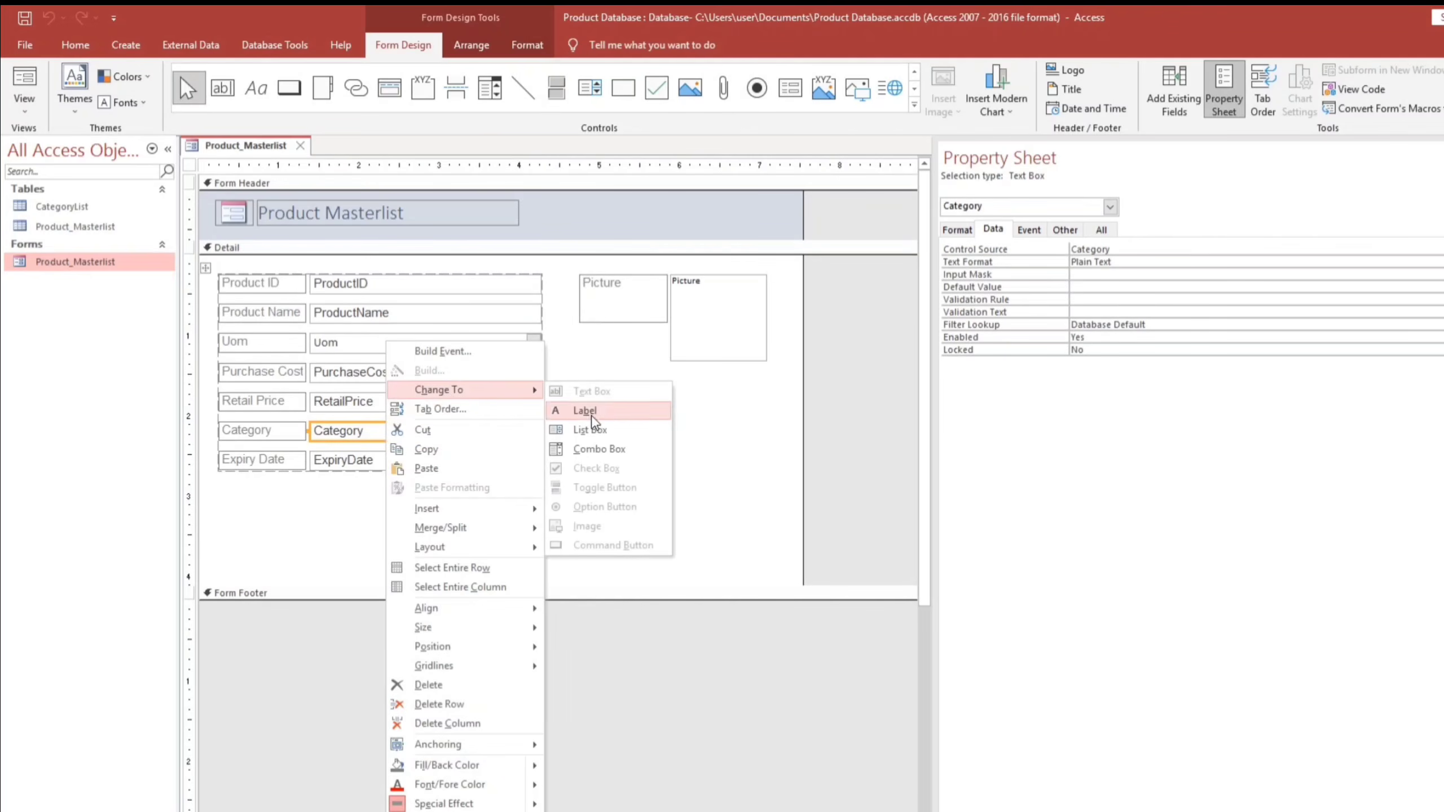
left_click(599, 449)
left_click(461, 447)
left_click(459, 435)
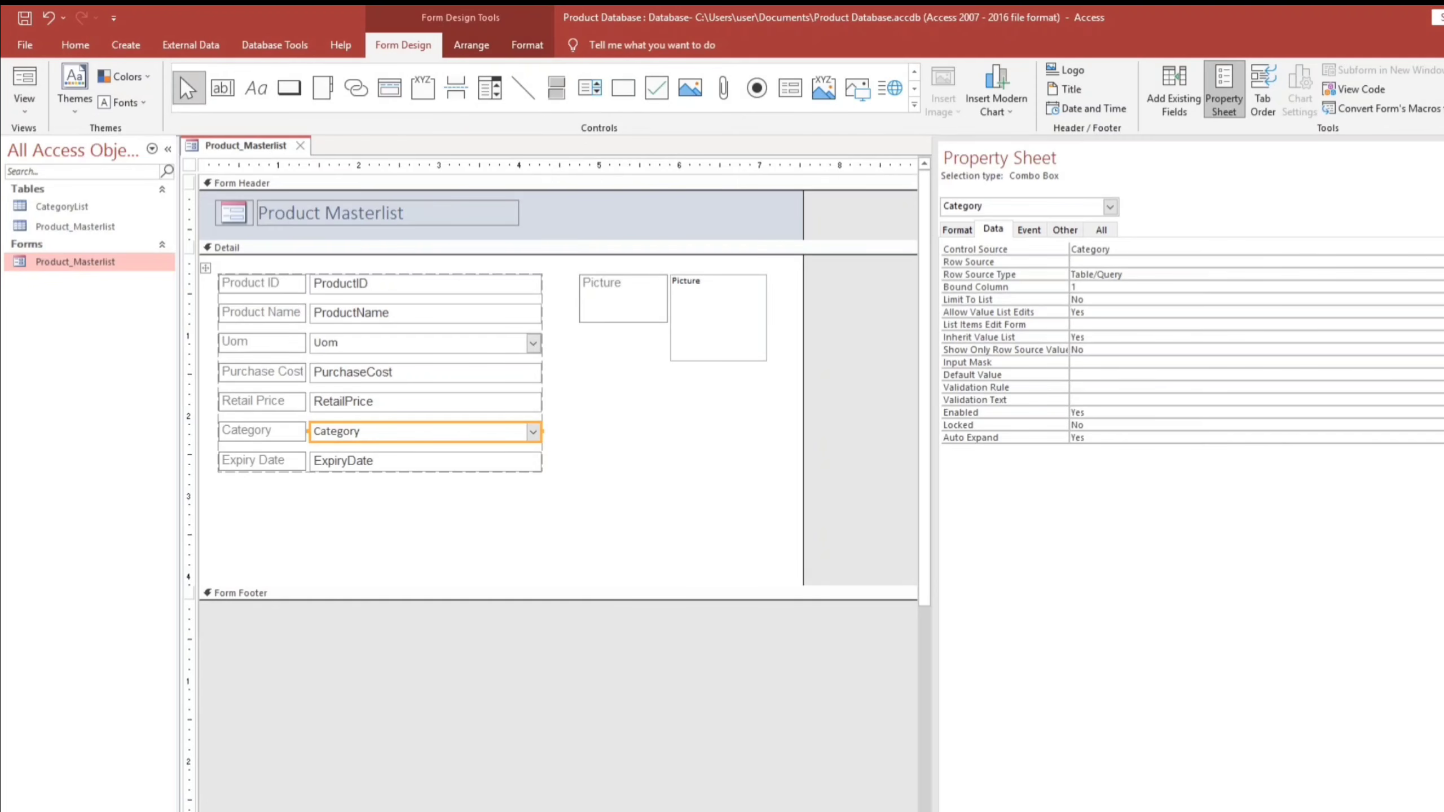
Build a row source query for the Category combo box with the CategoryDescription field of the CategoryList table
left_click(1442, 262)
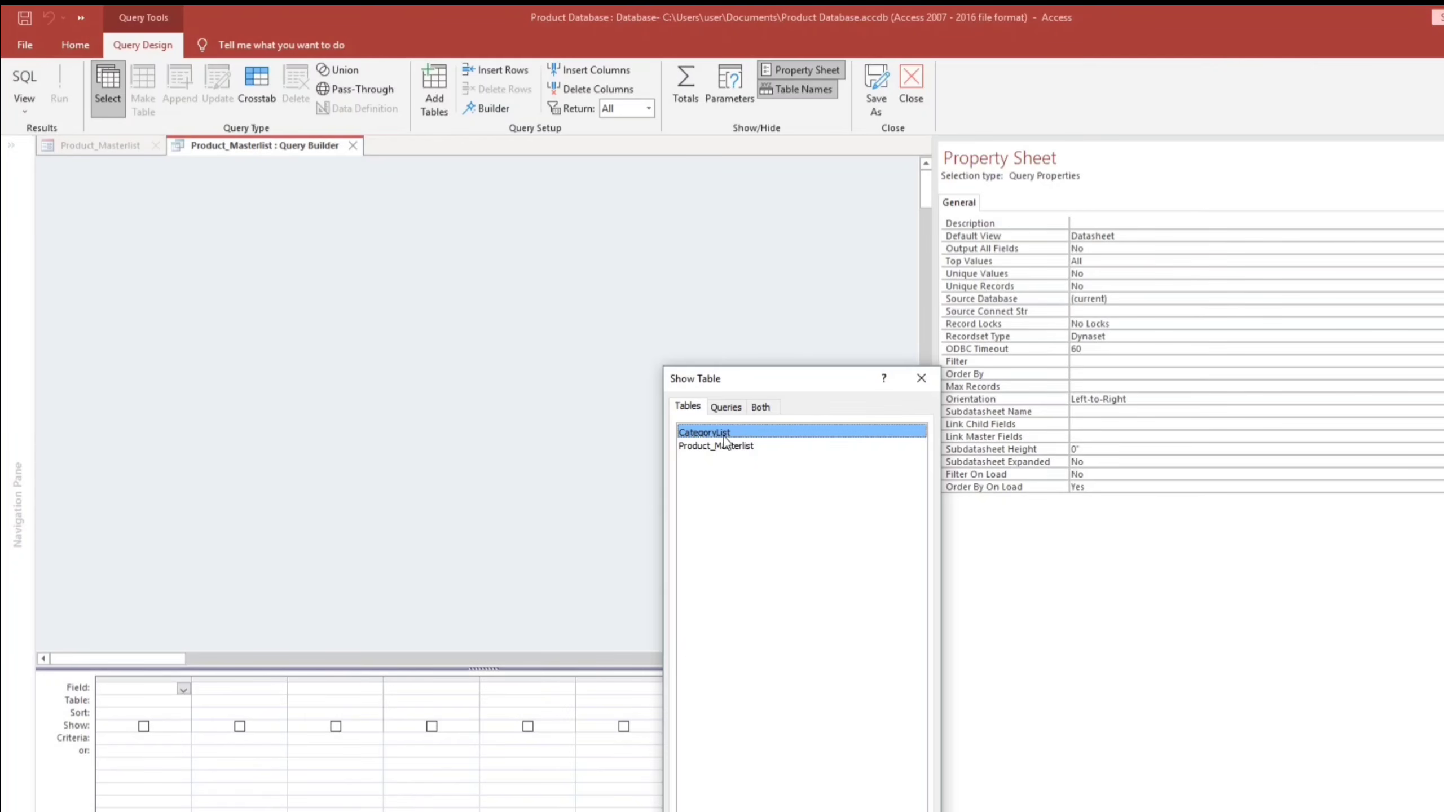
double_click(754, 433)
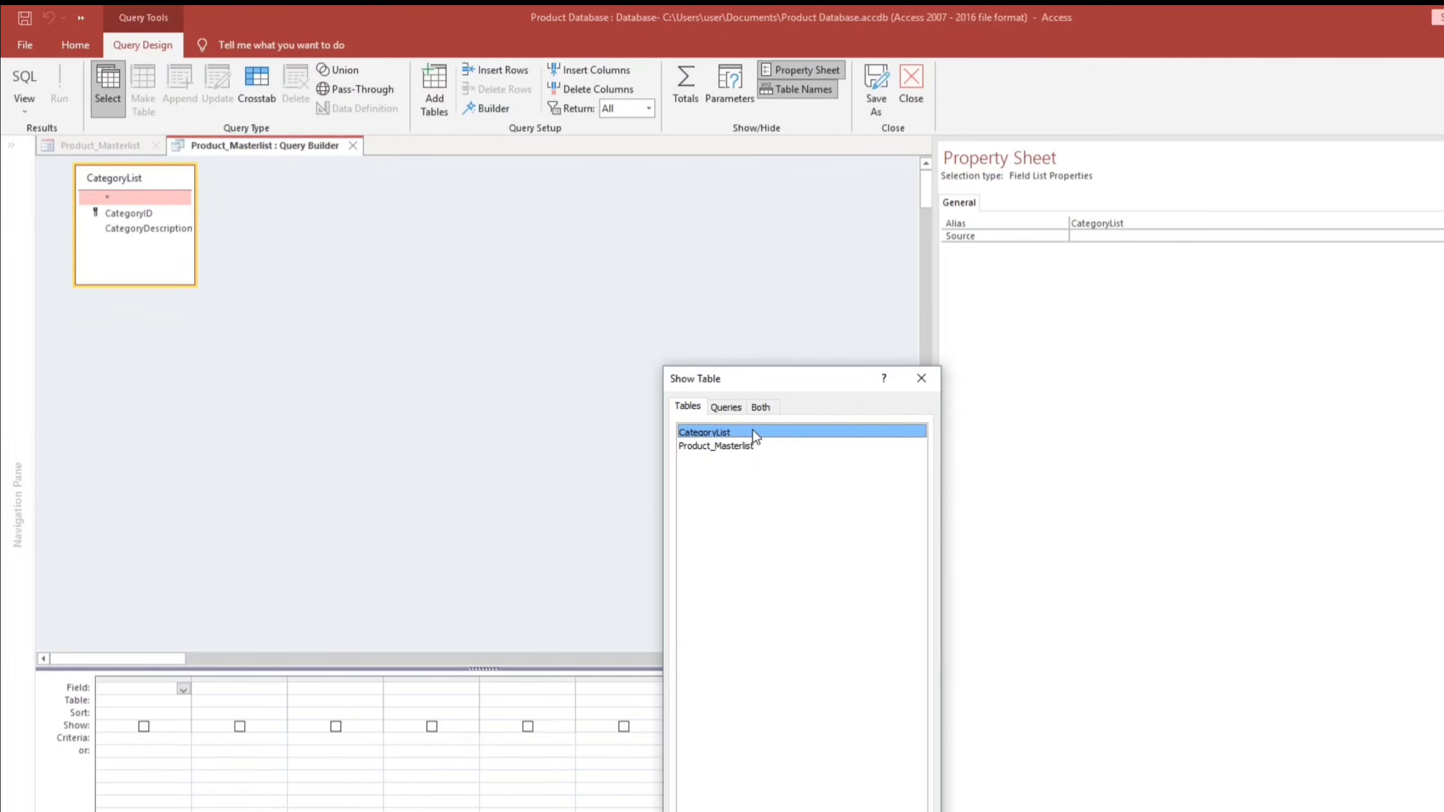
left_click(921, 378)
left_click_drag(156, 229, 128, 689)
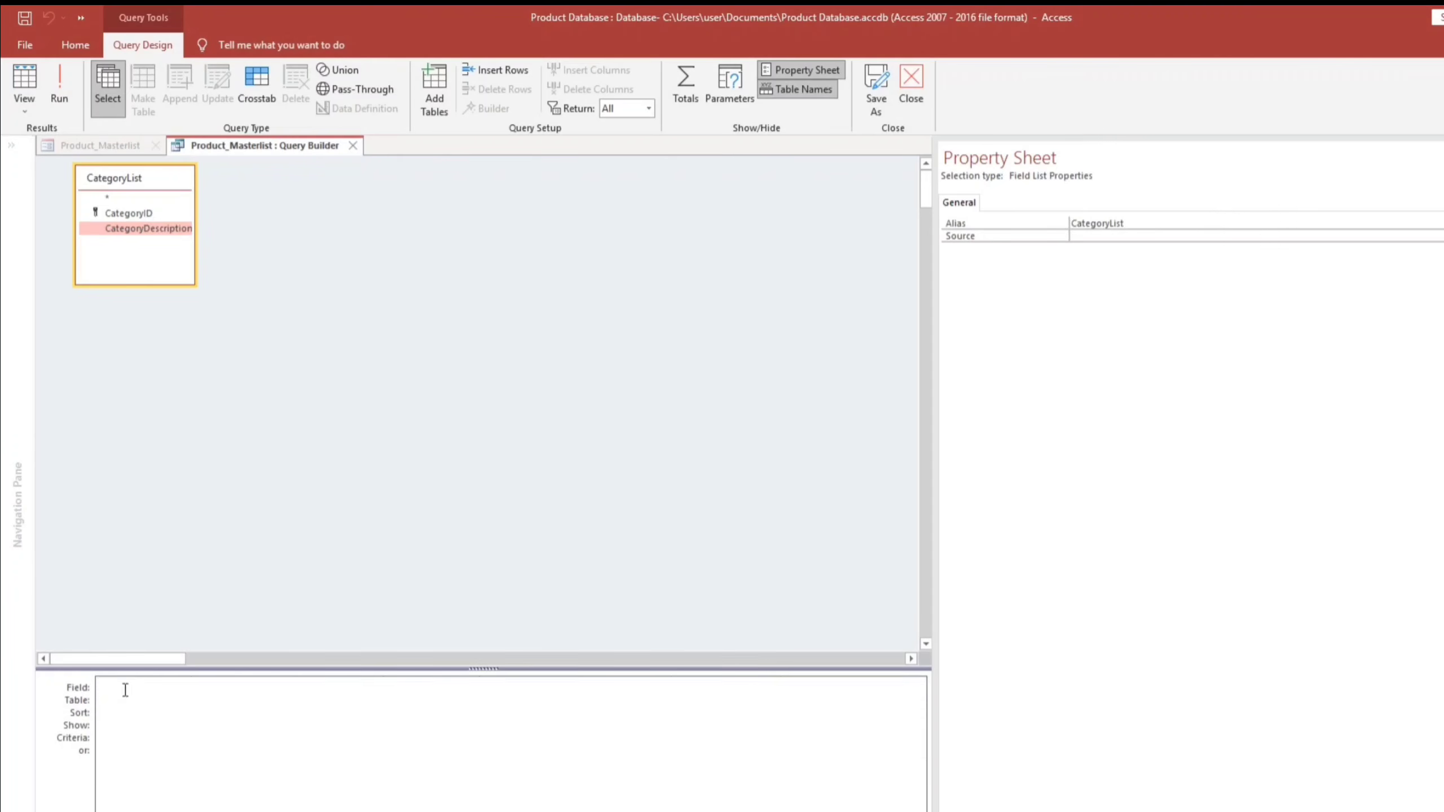
Preview the query as a datasheet and close it, saving the SQL statement to the Category combo box's row source
left_click(24, 77)
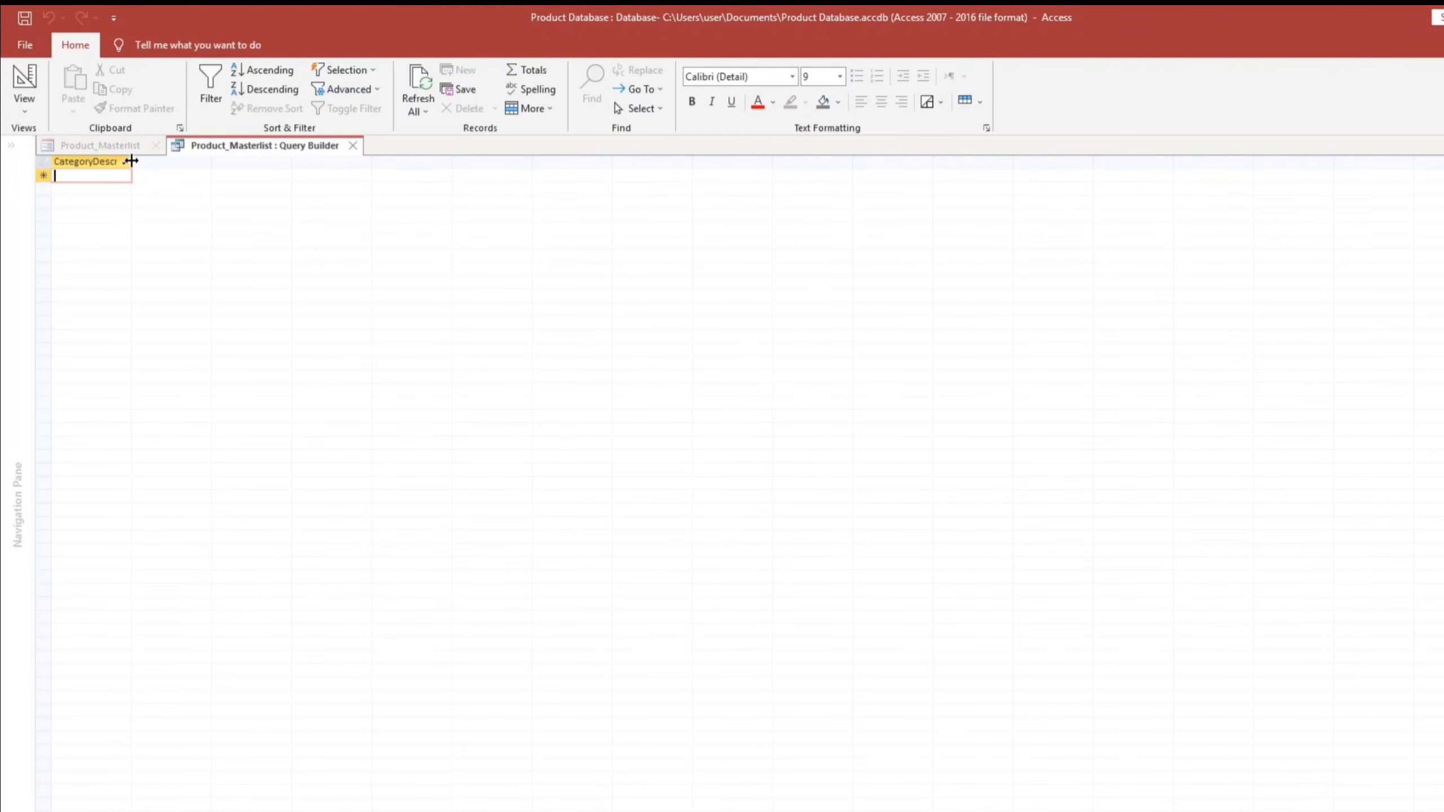
left_click_drag(132, 161, 155, 161)
left_click(353, 146)
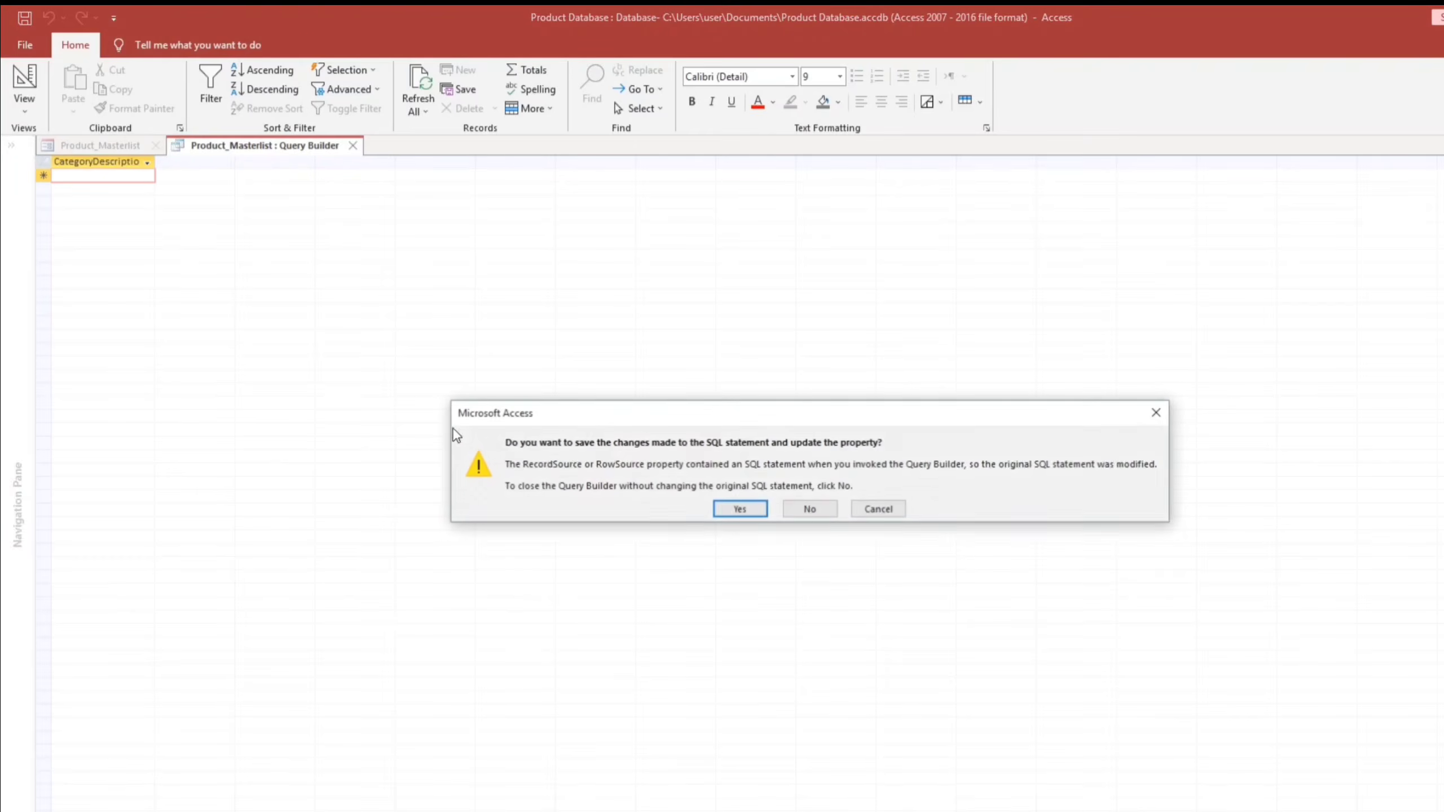
left_click(738, 509)
left_click(677, 462)
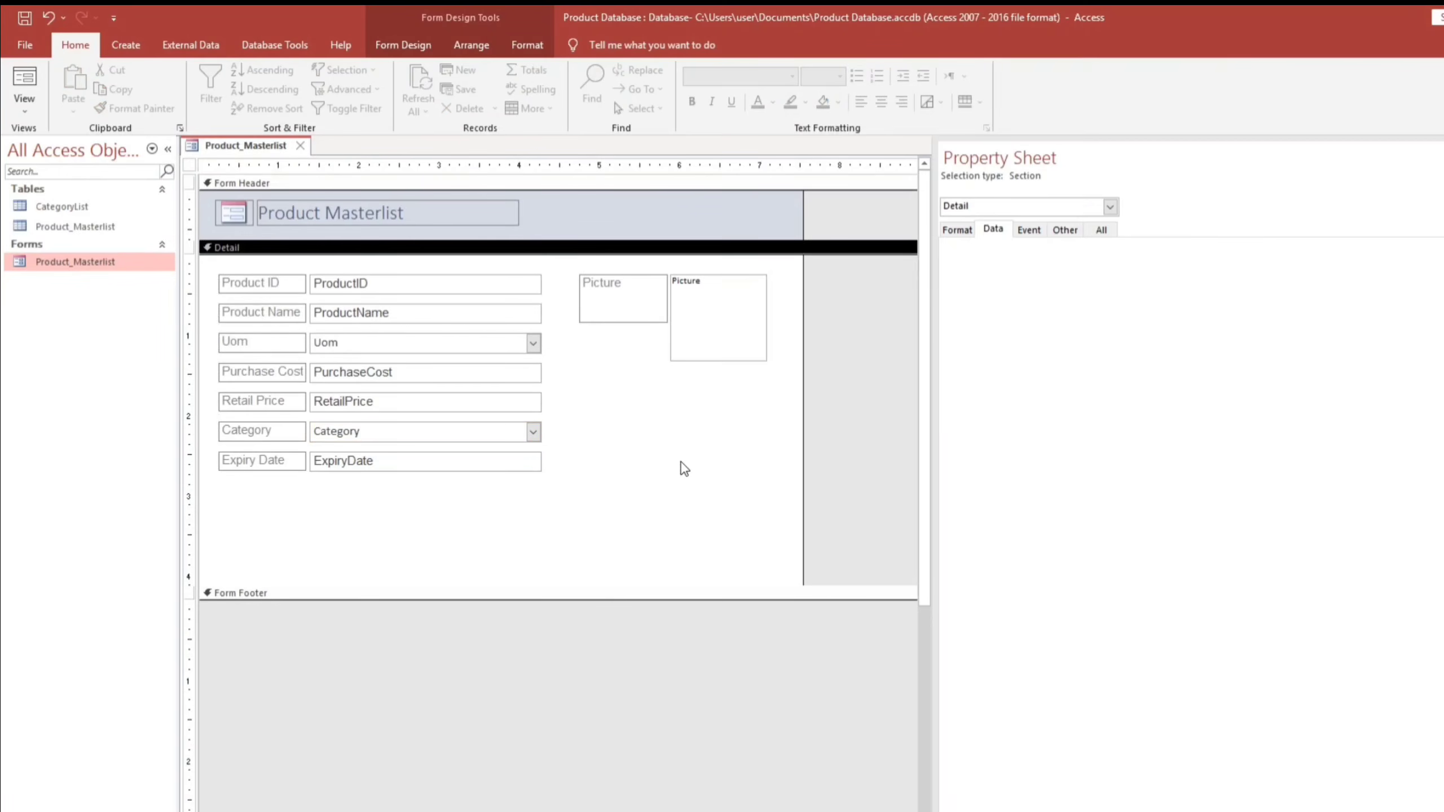
Show the form in Form View and check the choices in the Category drop-down
left_click(28, 85)
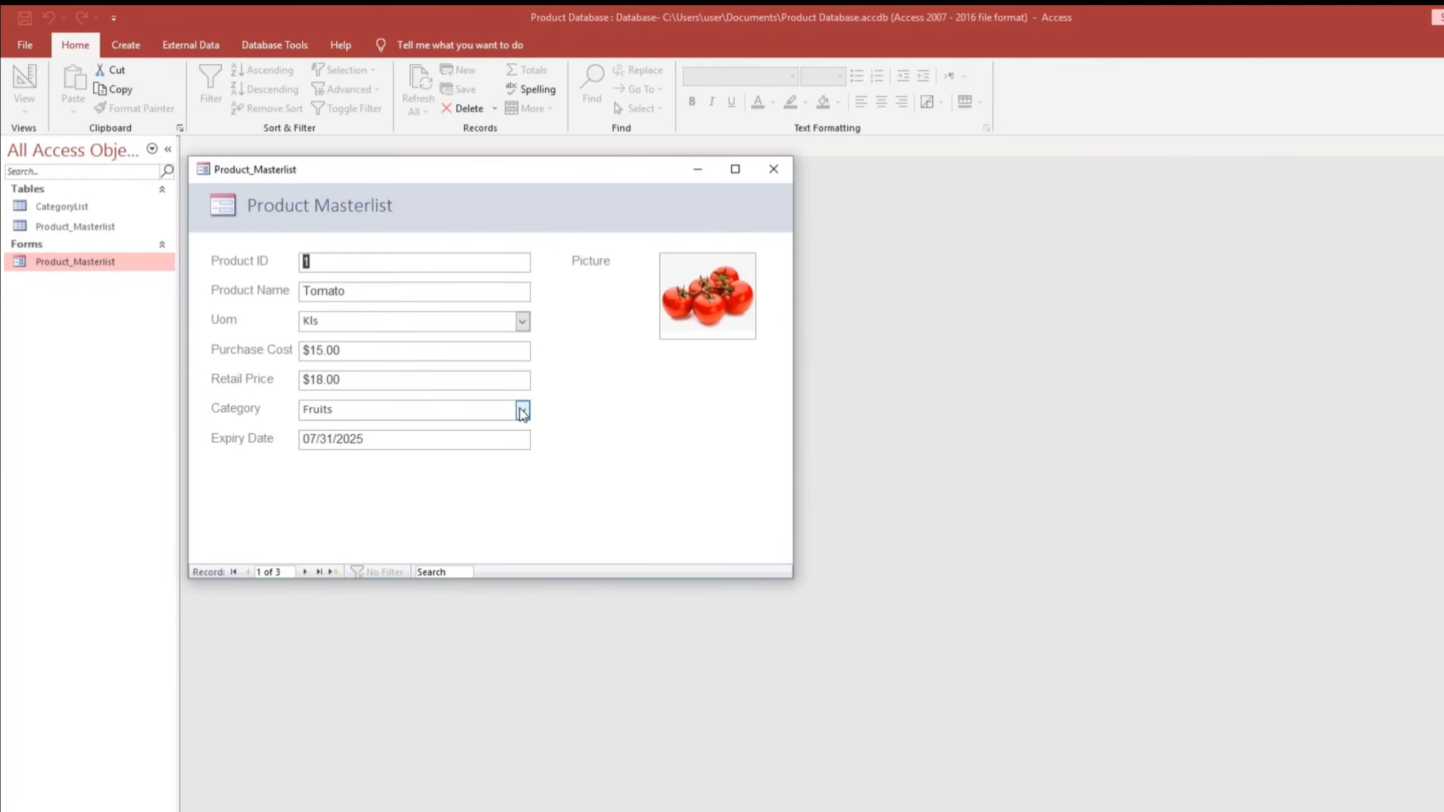
left_click(522, 410)
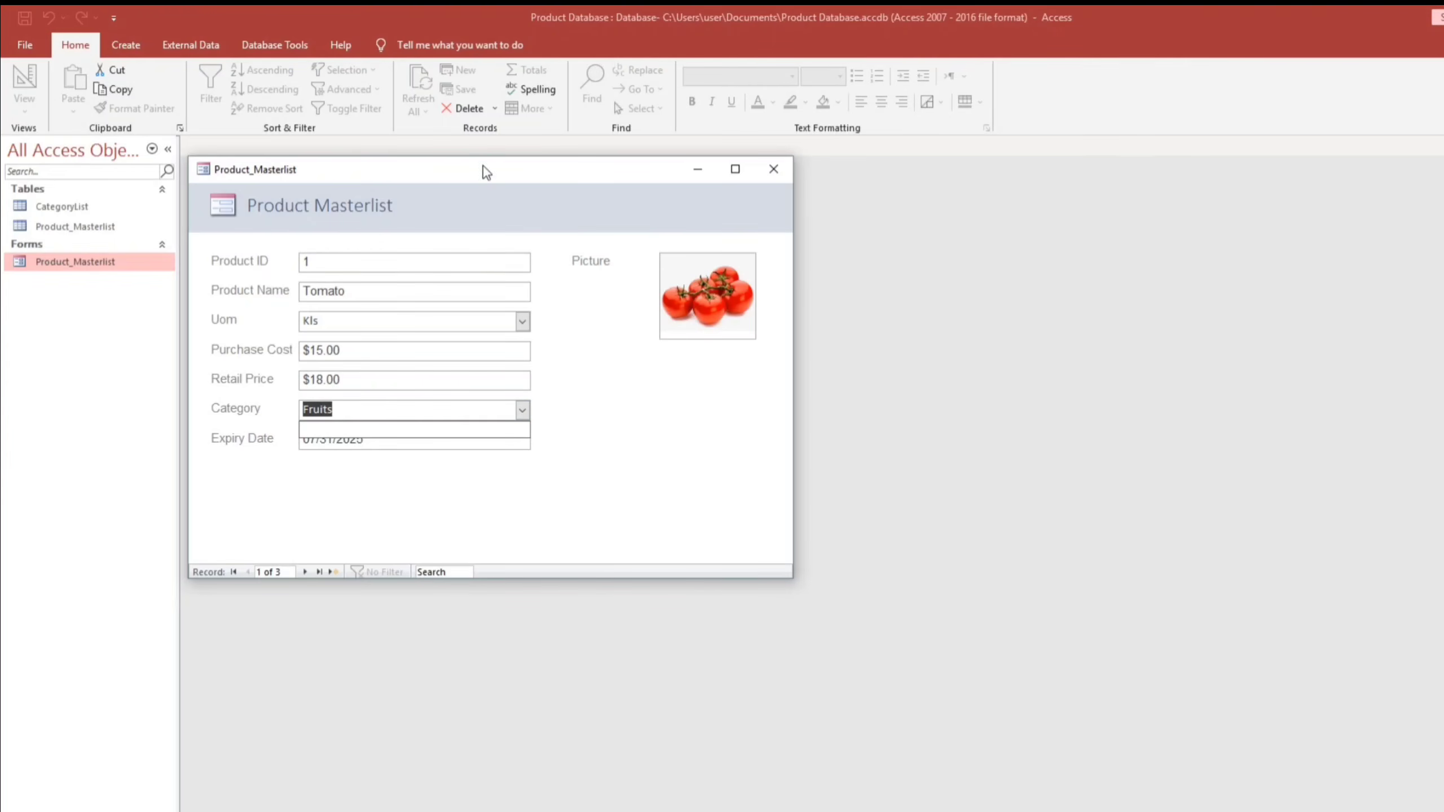
left_click_drag(483, 165, 698, 204)
Open the CategoryList table and enter the category descriptions Fruits and Vegetables
left_click(85, 210)
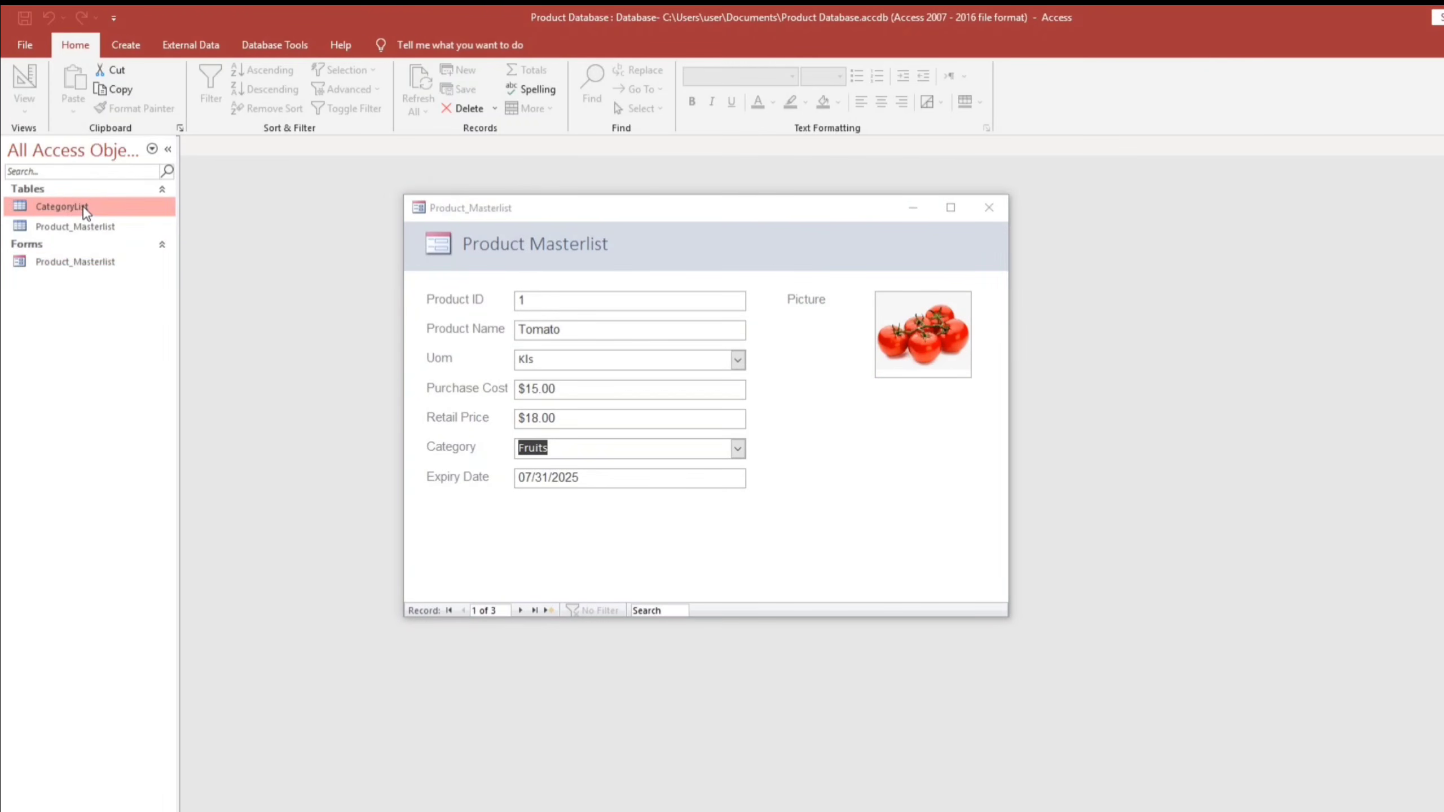
double_click(85, 210)
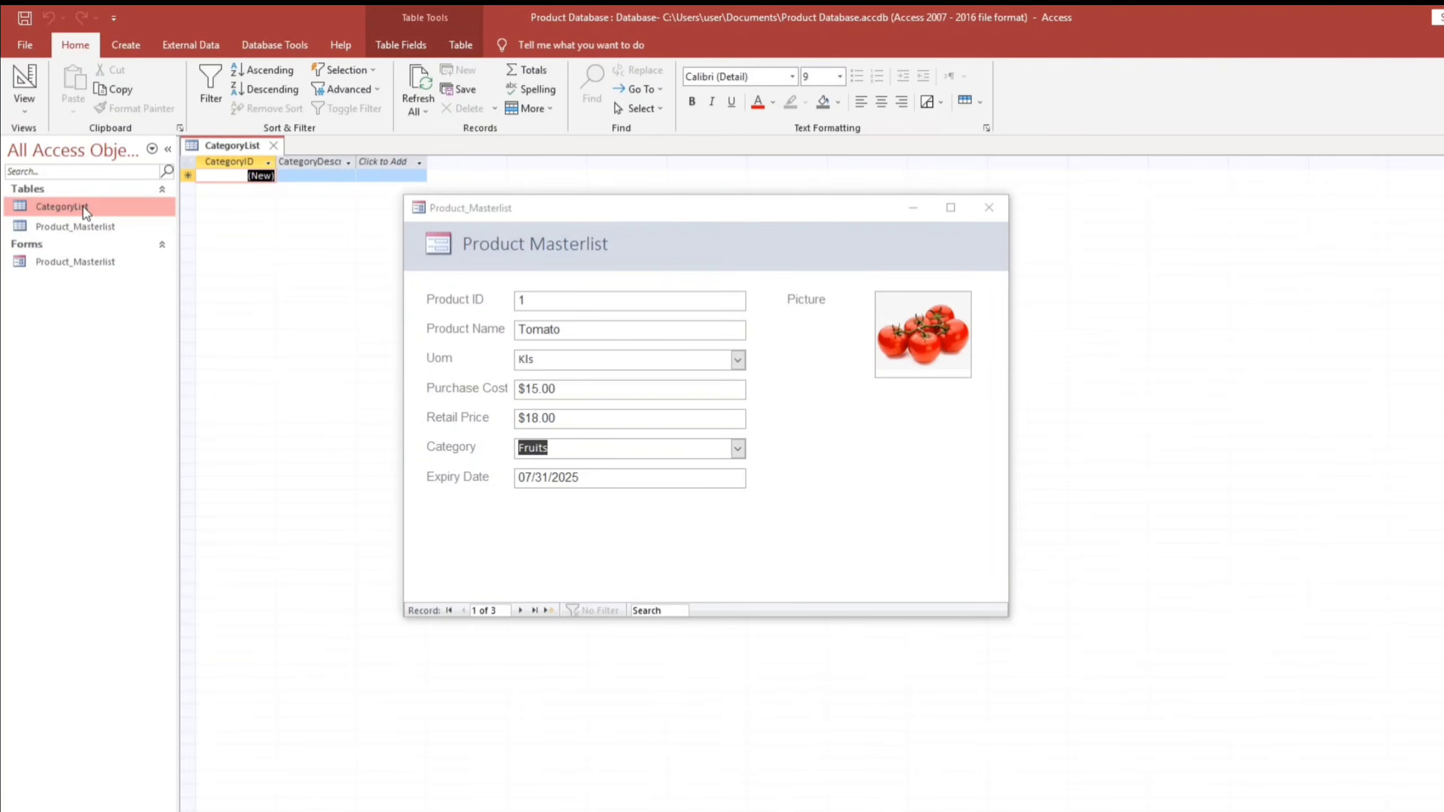
left_click(286, 176)
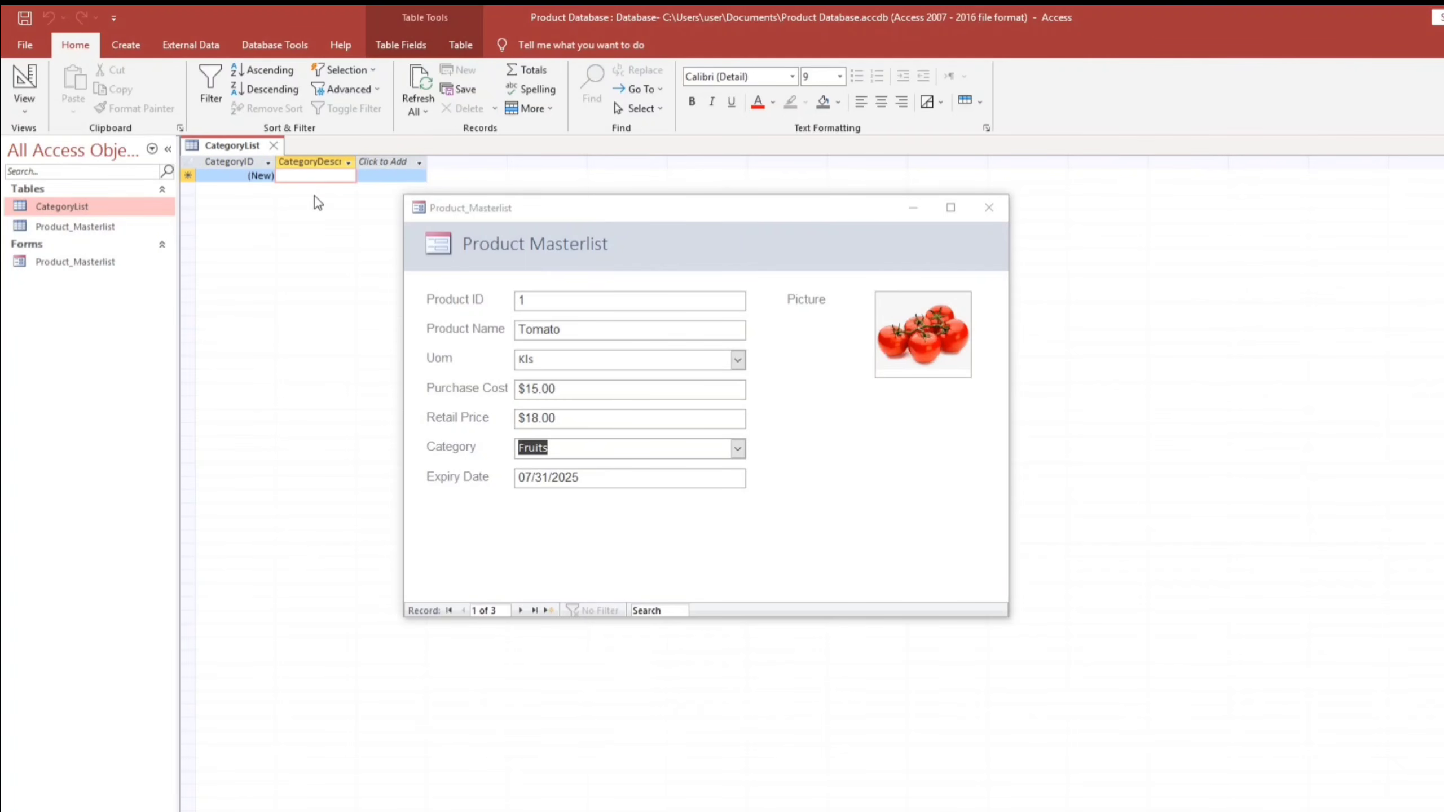
type("Fruits")
left_click(313, 195)
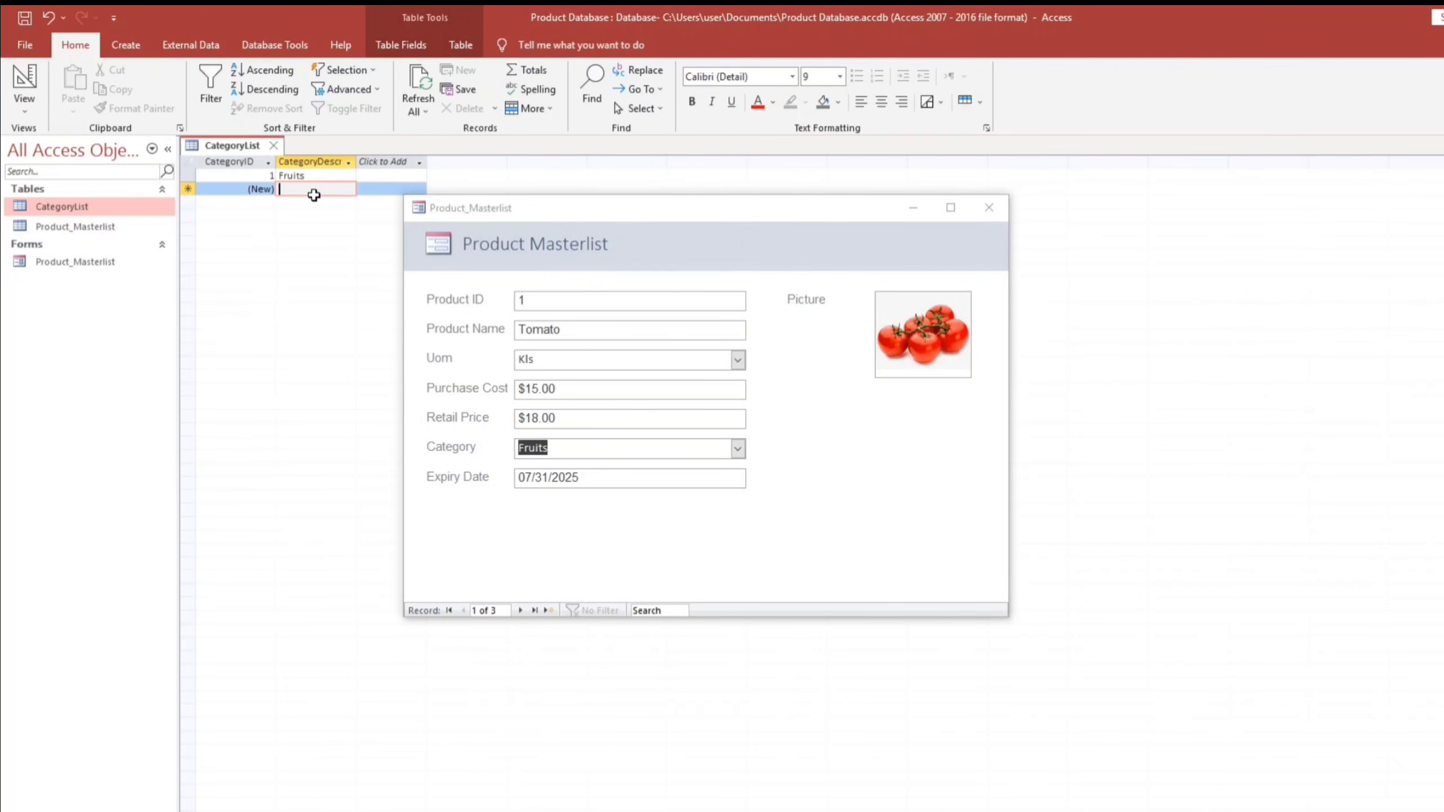
type("Vegetable")
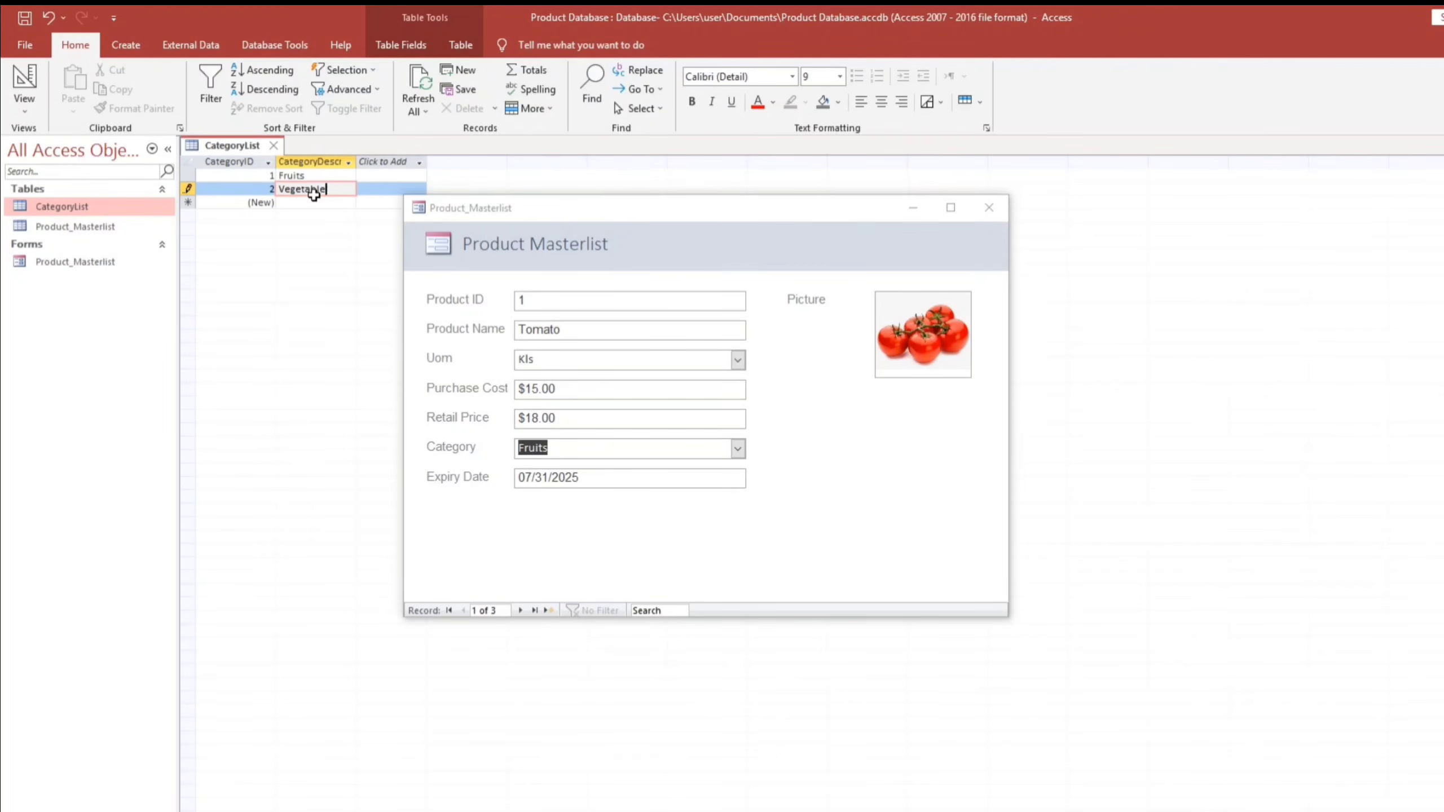
type("s")
Add the category descriptions Sea Foods, Wine and canned goods to CategoryList, and close the table
key("Down")
type("Sea")
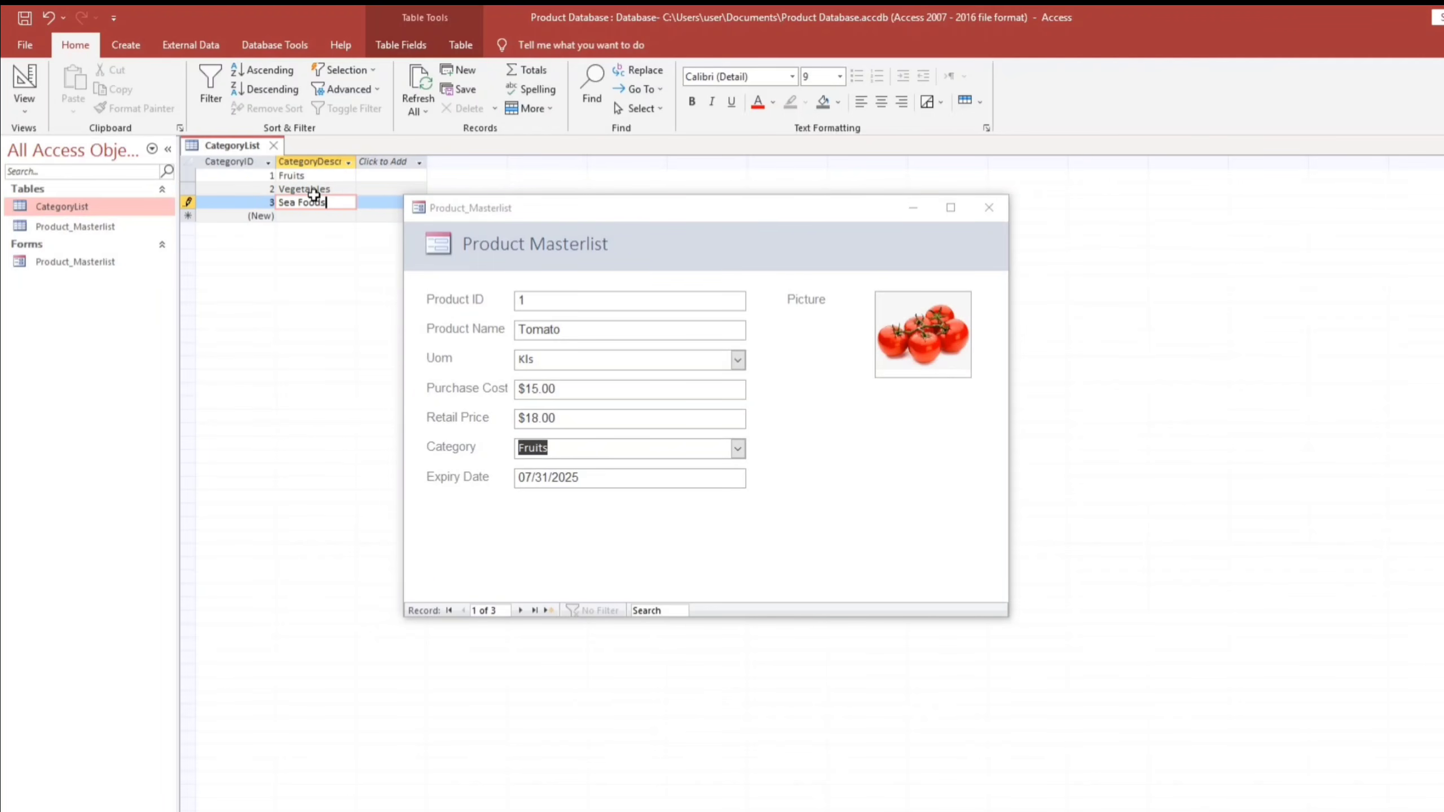
key("Down")
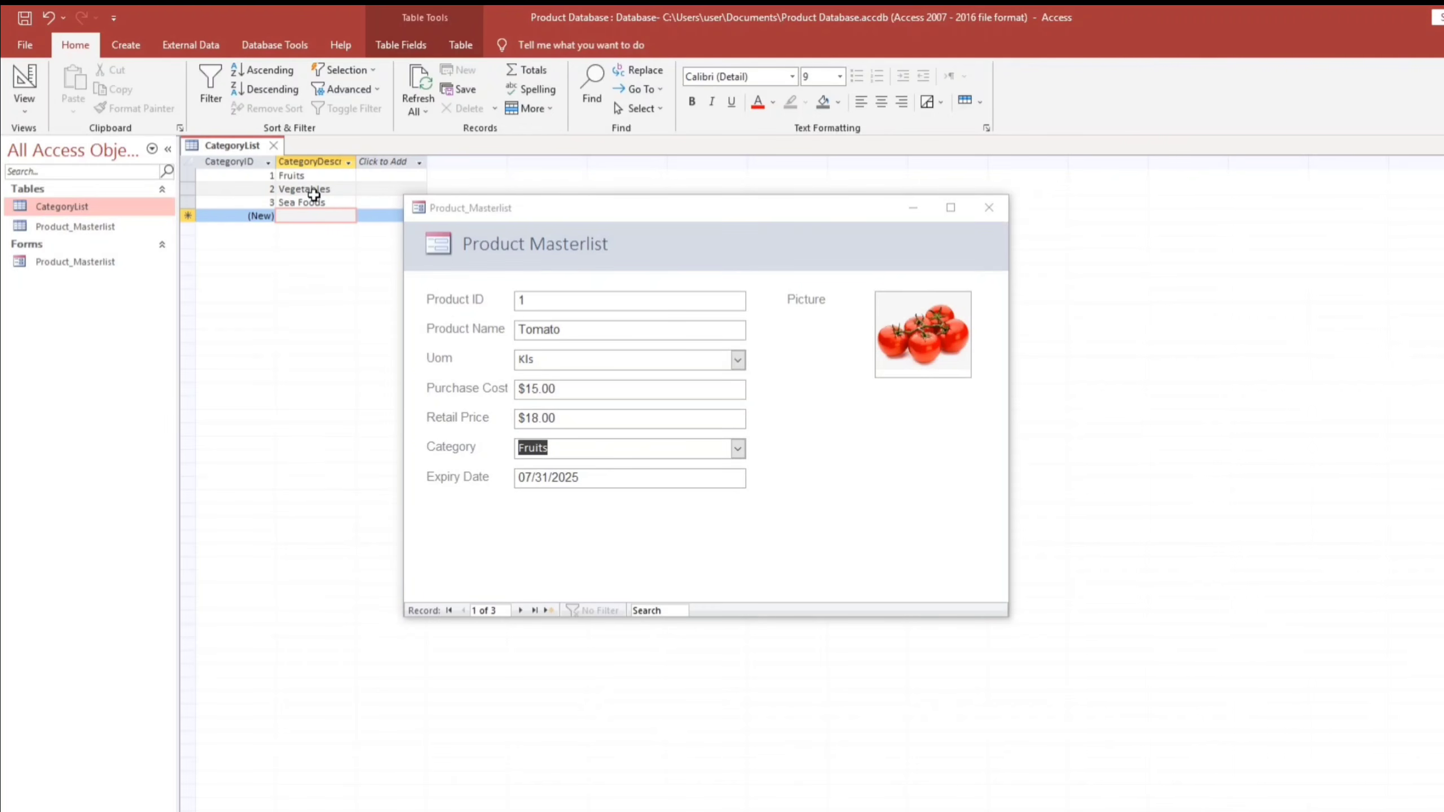
type("Wine")
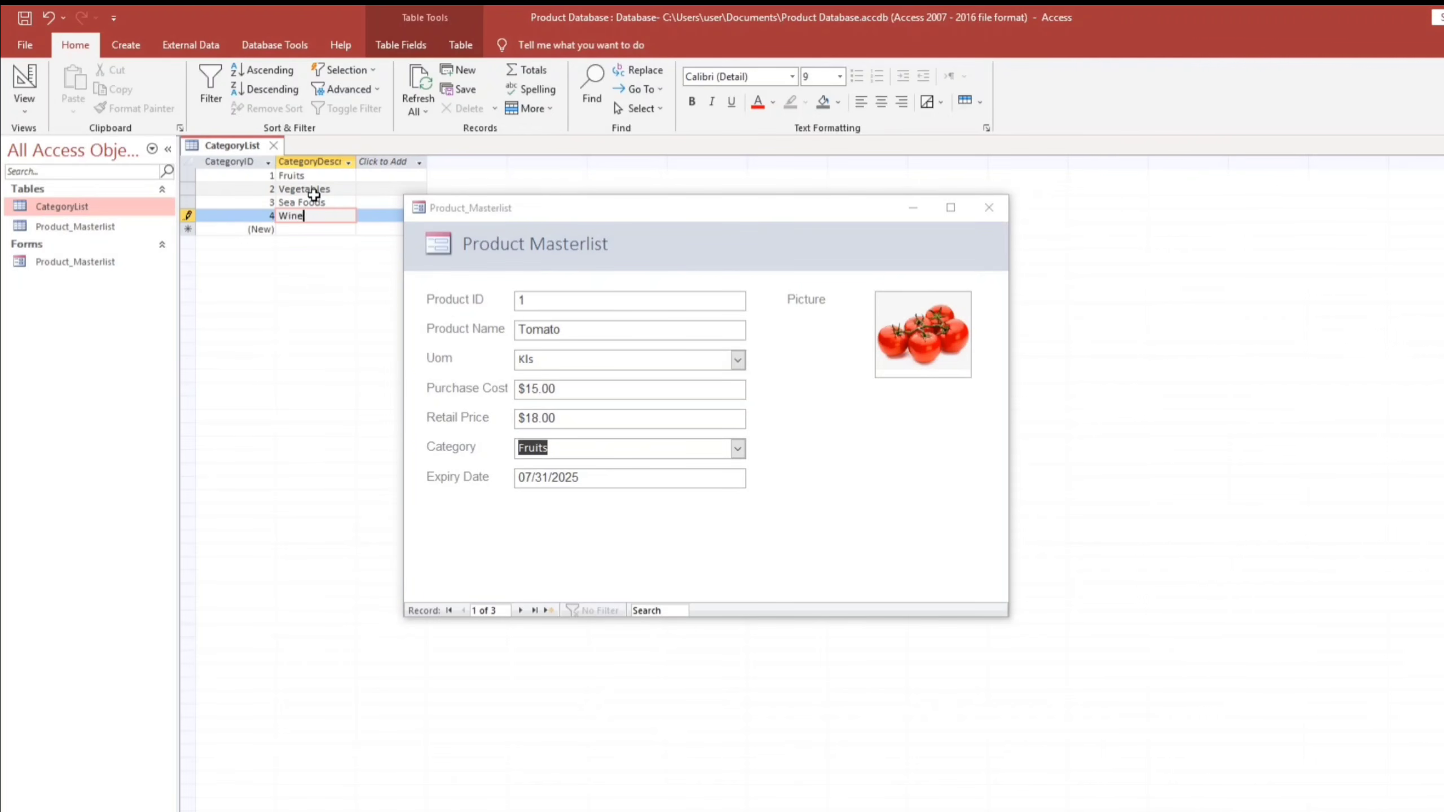
key("Down")
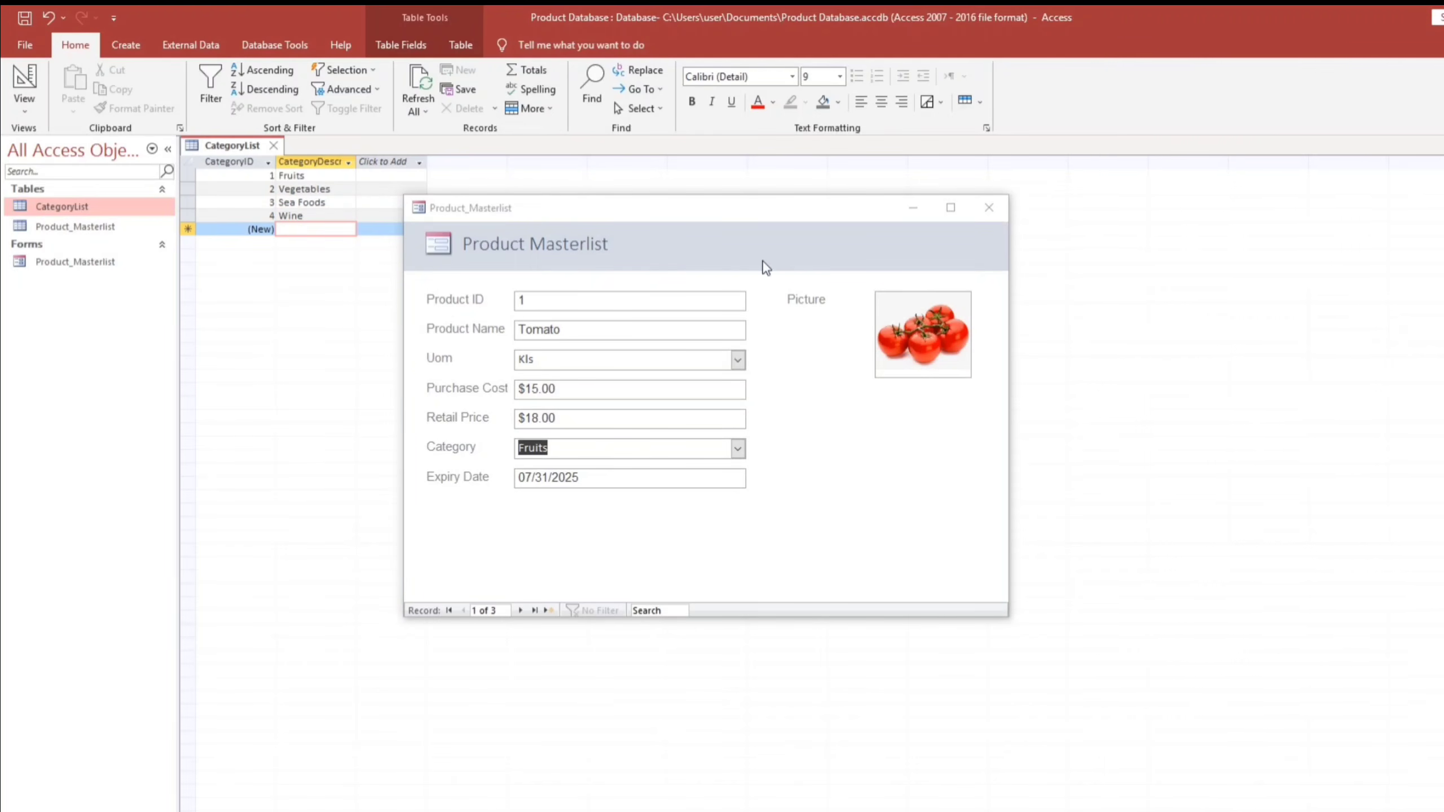
type("canned goods")
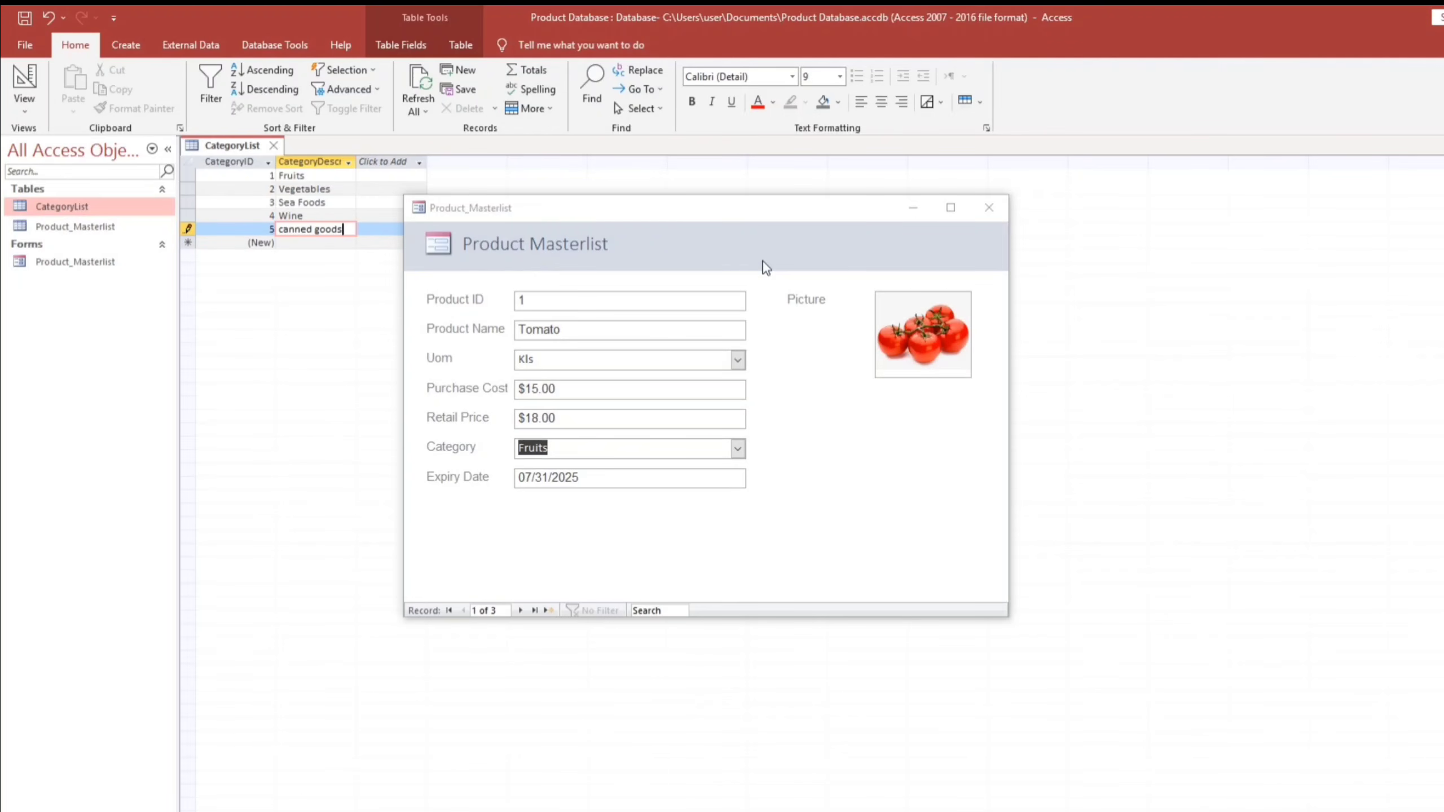
left_click(273, 146)
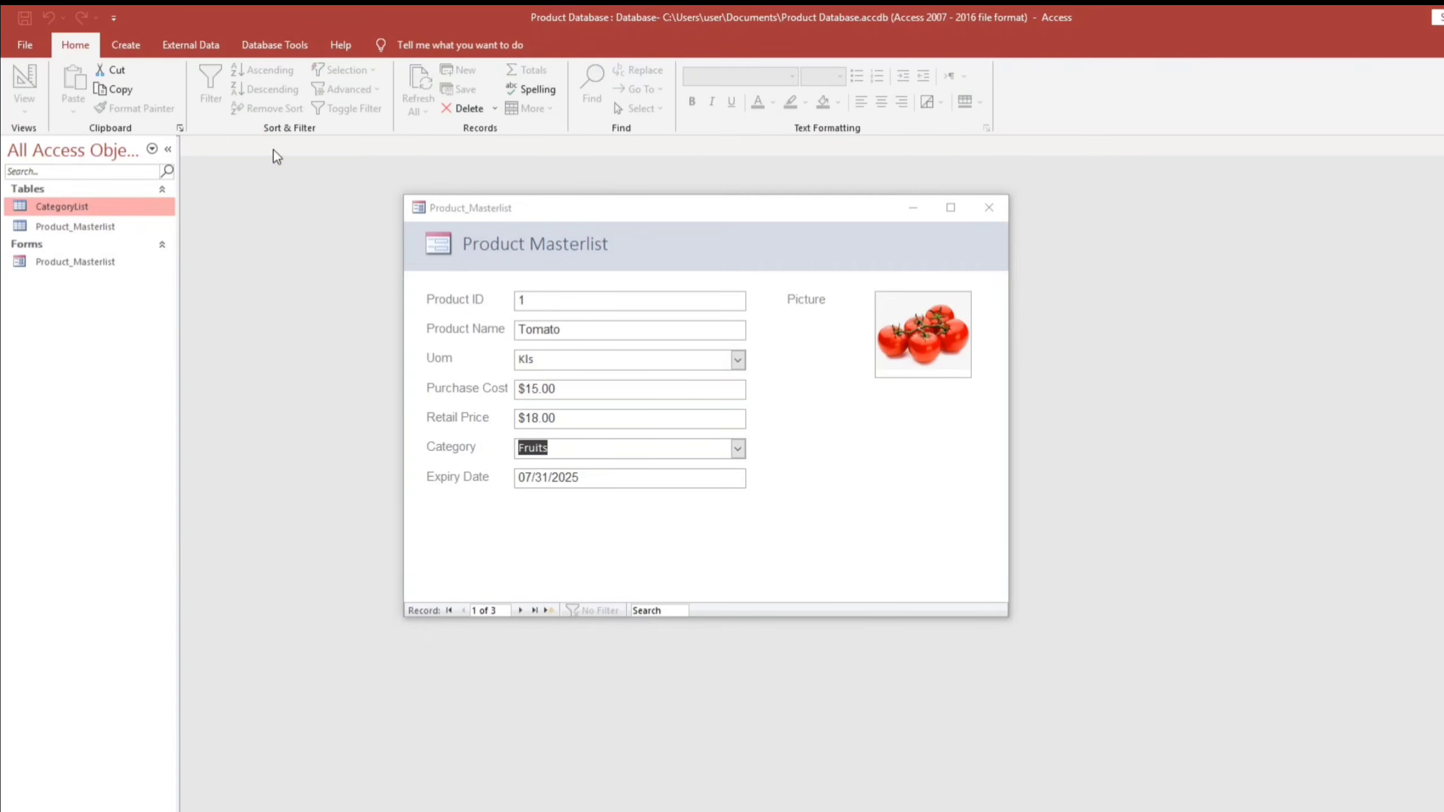
Close the Product_Masterlist form, saving its design, and reopen it to check the choices in the Category drop-down
left_click(989, 208)
key("Return")
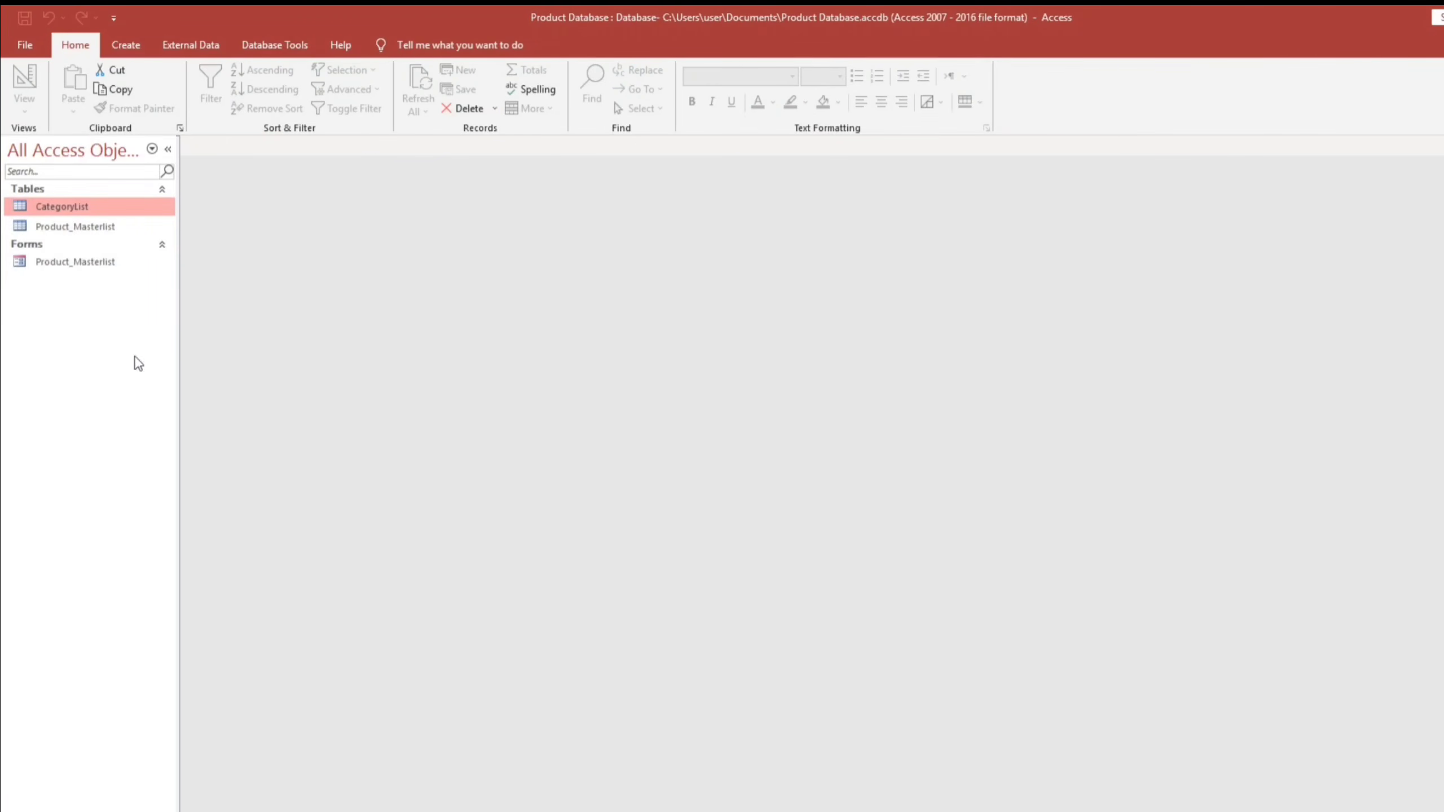
double_click(79, 265)
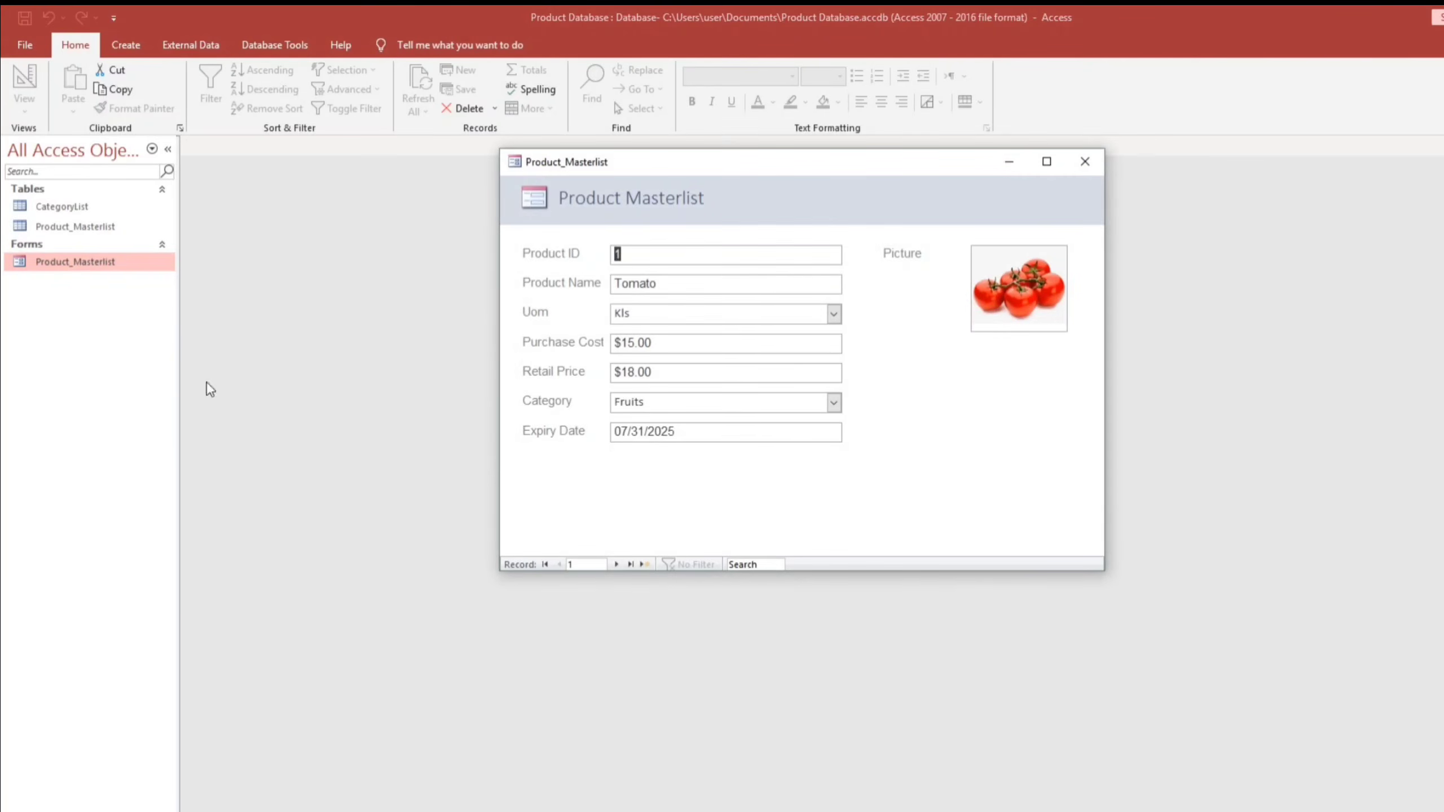
left_click(834, 404)
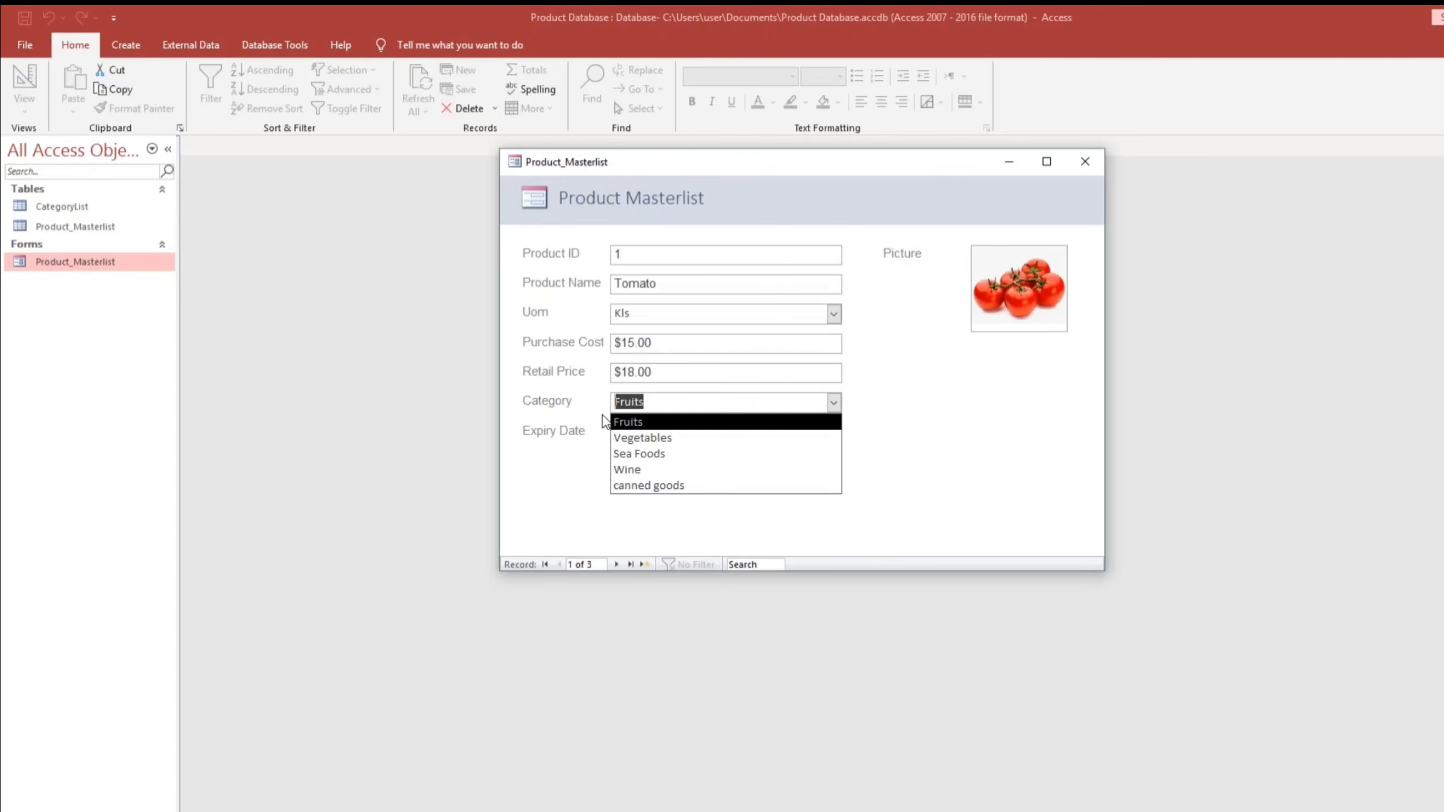
left_click(898, 463)
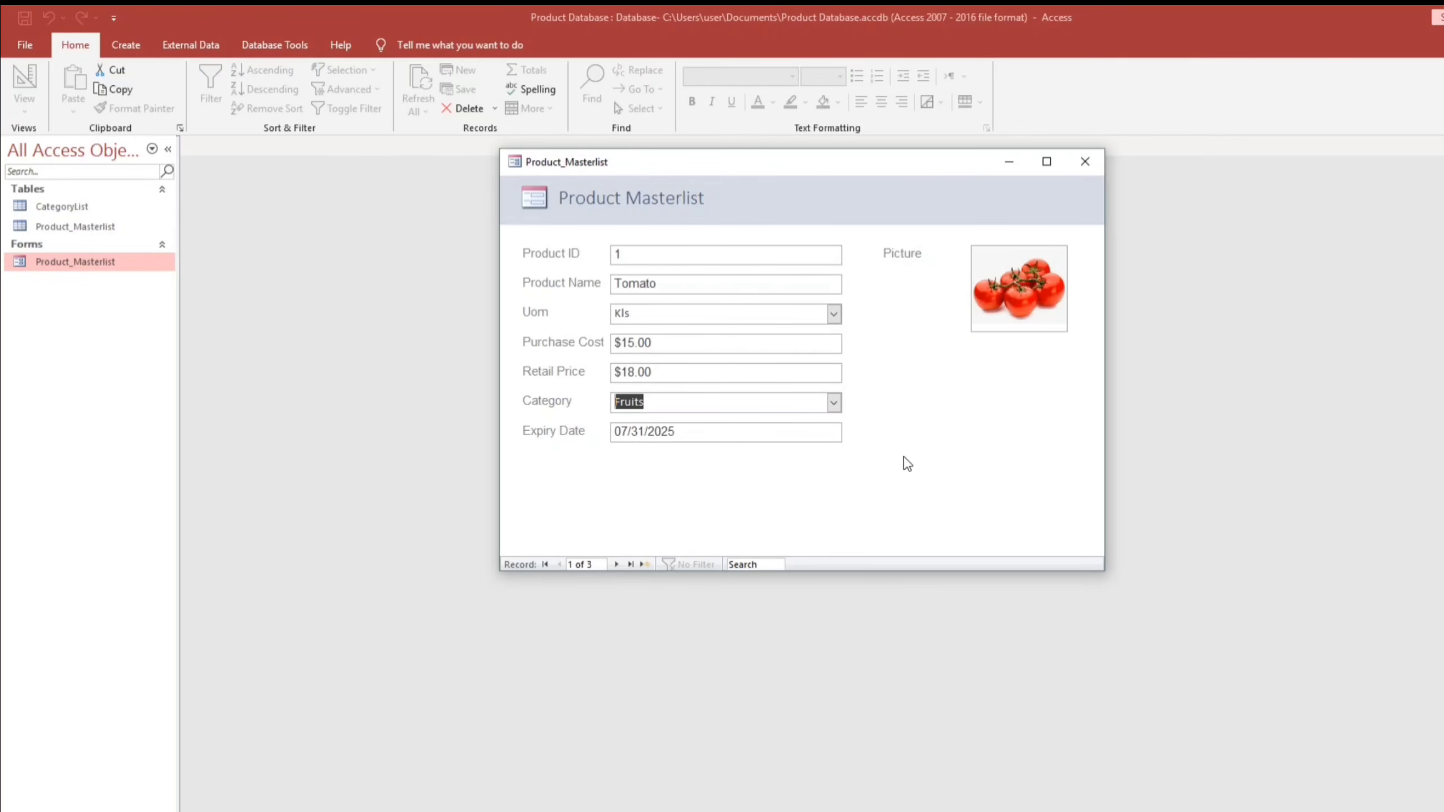
Set the Mango record's Category to Fruits and its Expiry Date to 07/08/2025
left_click(631, 564)
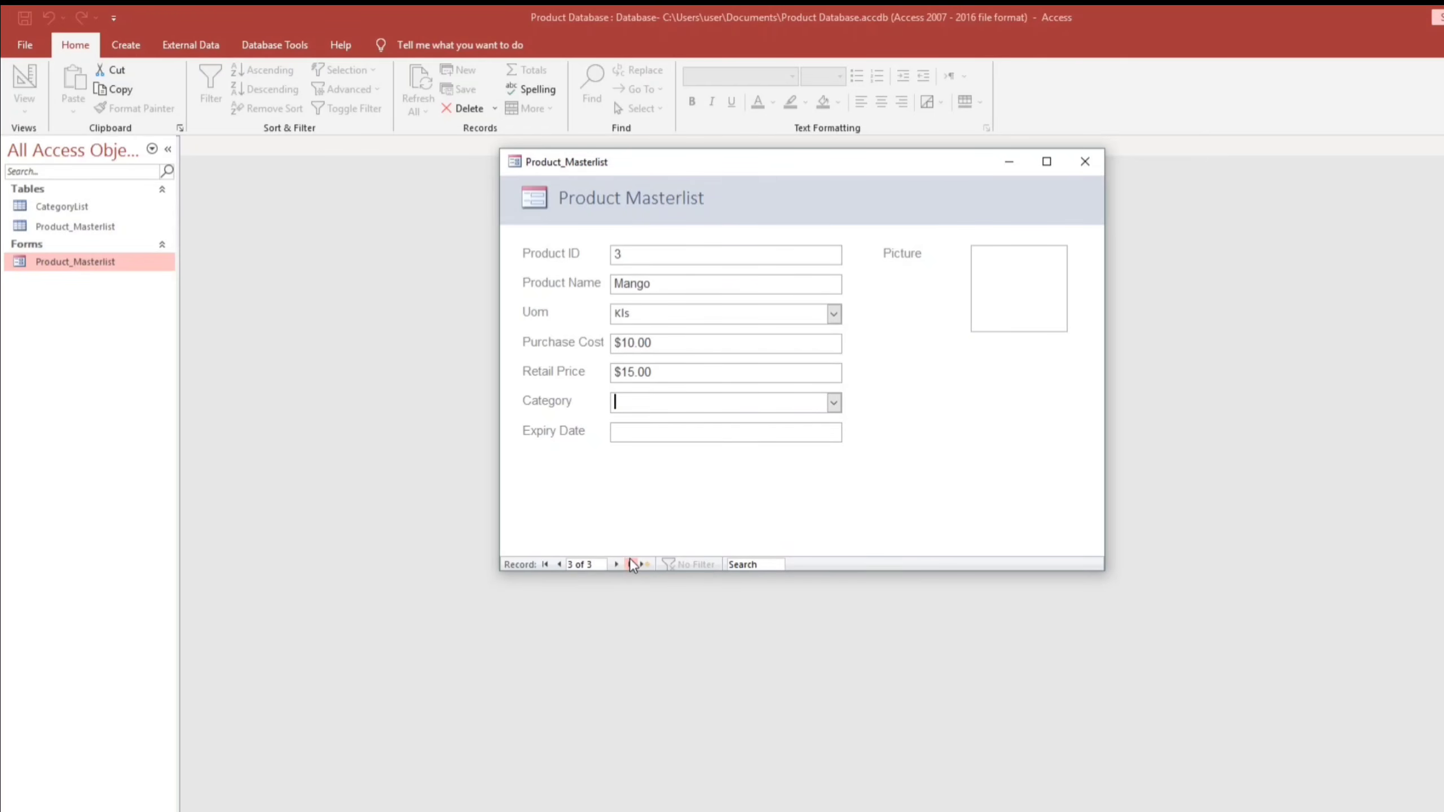
left_click(834, 403)
left_click(663, 422)
left_click(675, 437)
type("7/8")
key("Tab")
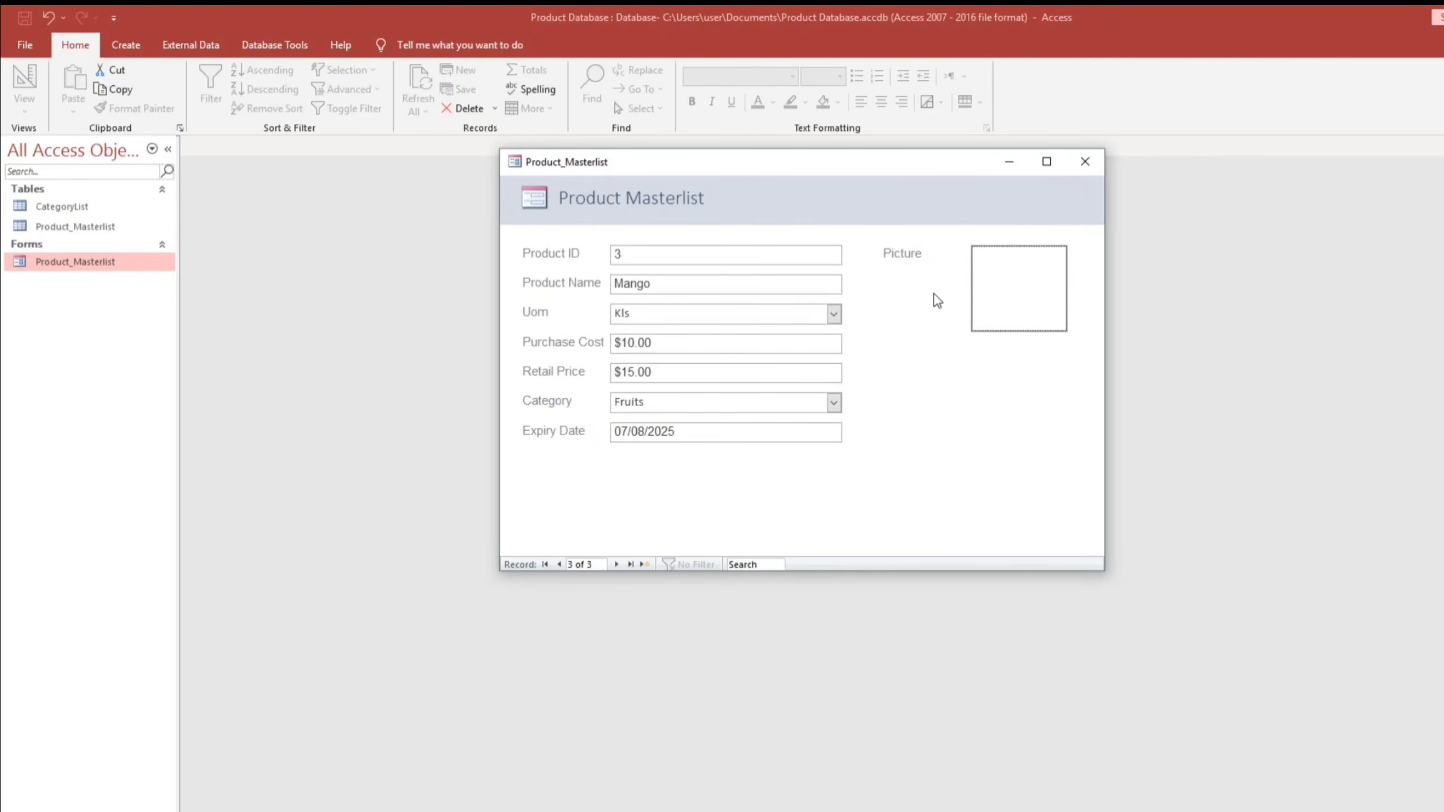
Attach the Mango.JPG image from the Fruits folder to the Mango record's Picture field
mouse_move(997, 306)
left_click(1023, 222)
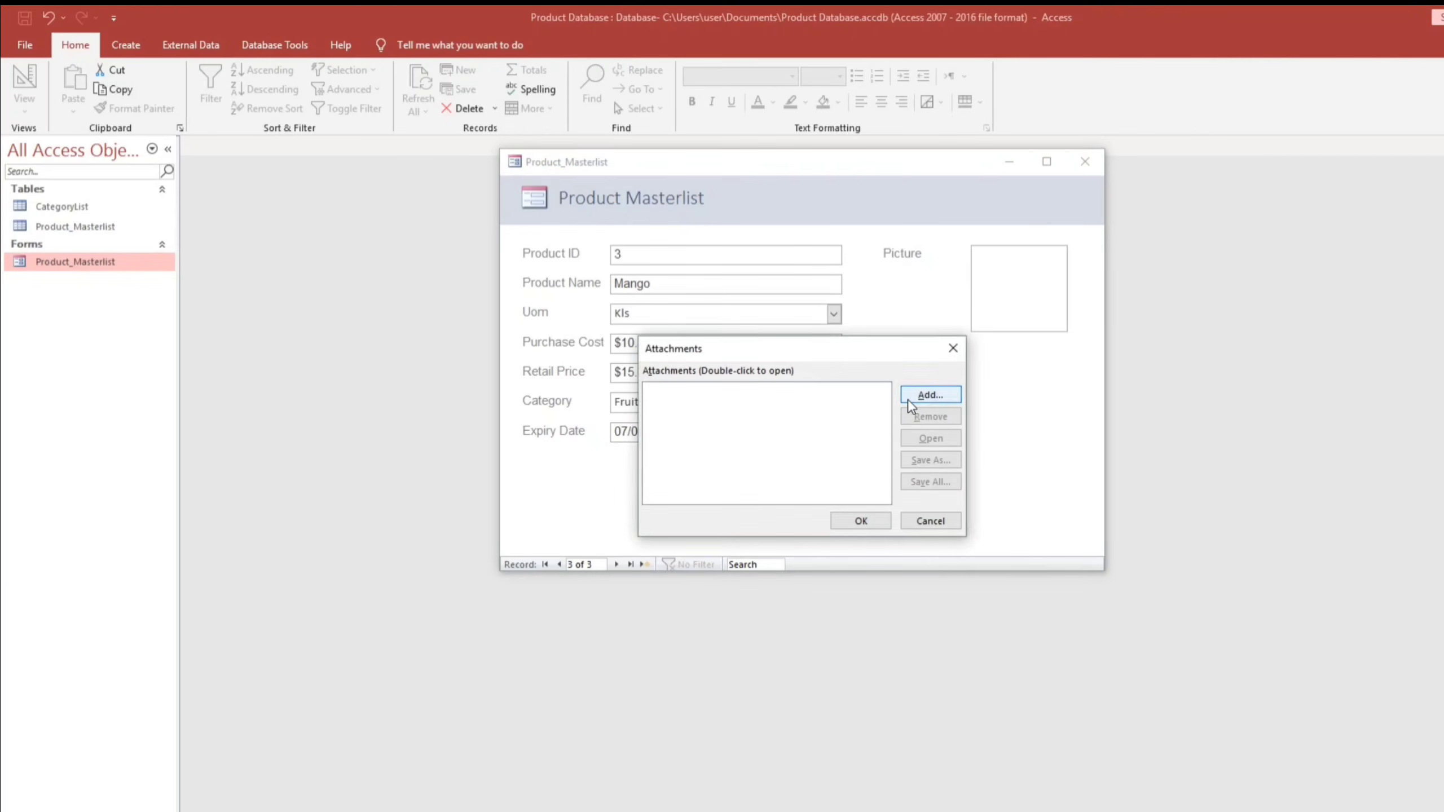
left_click(911, 402)
left_click(1142, 382)
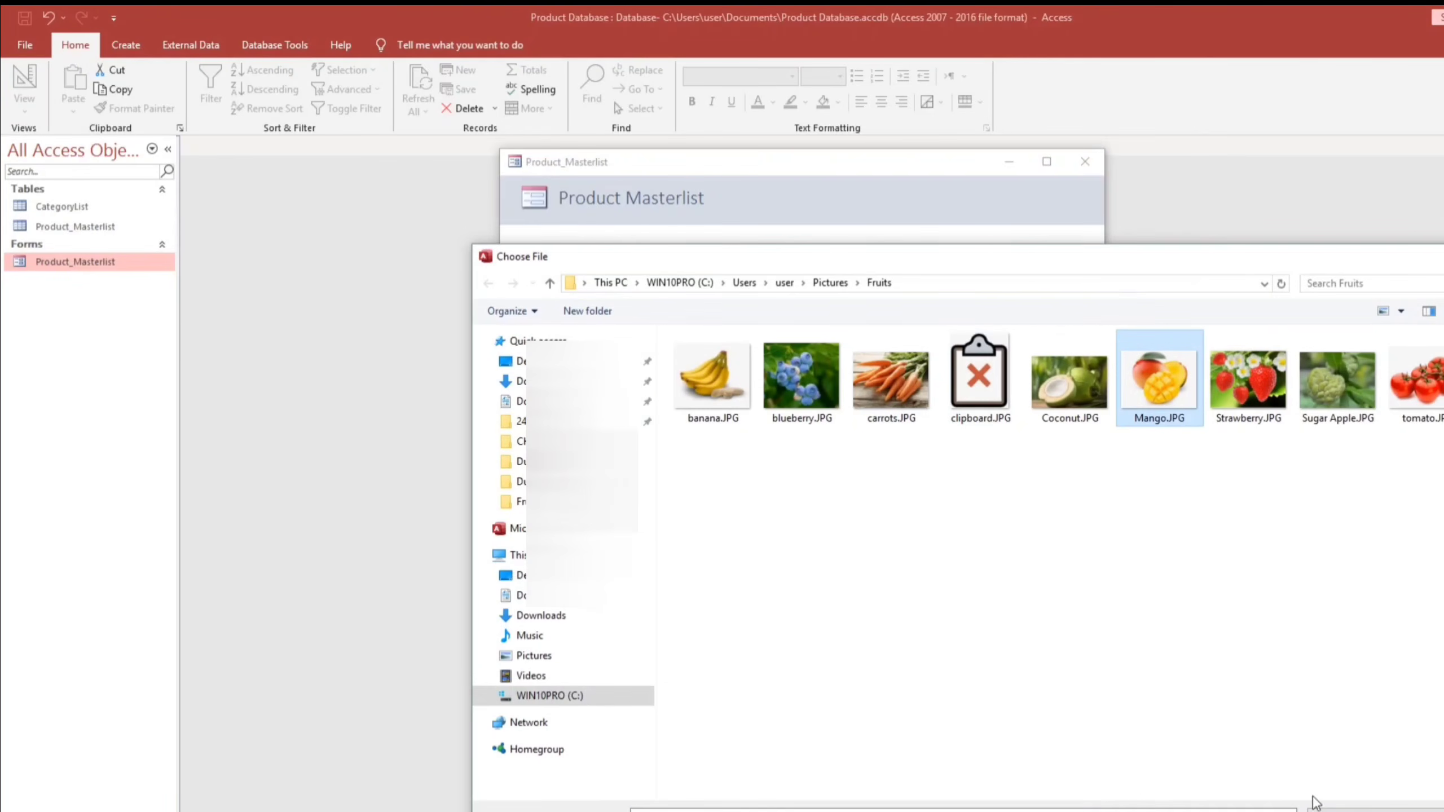
key("Return")
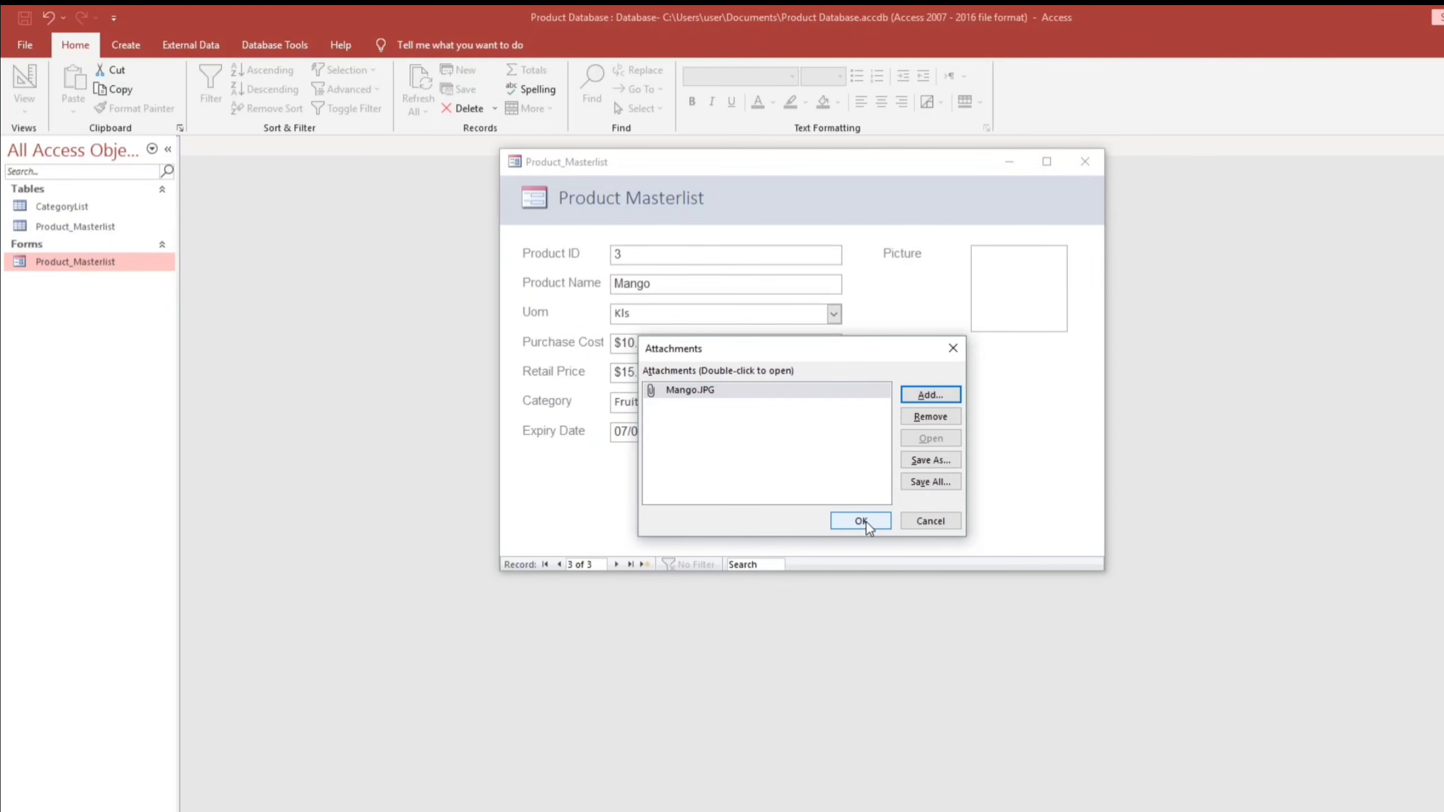
left_click(866, 522)
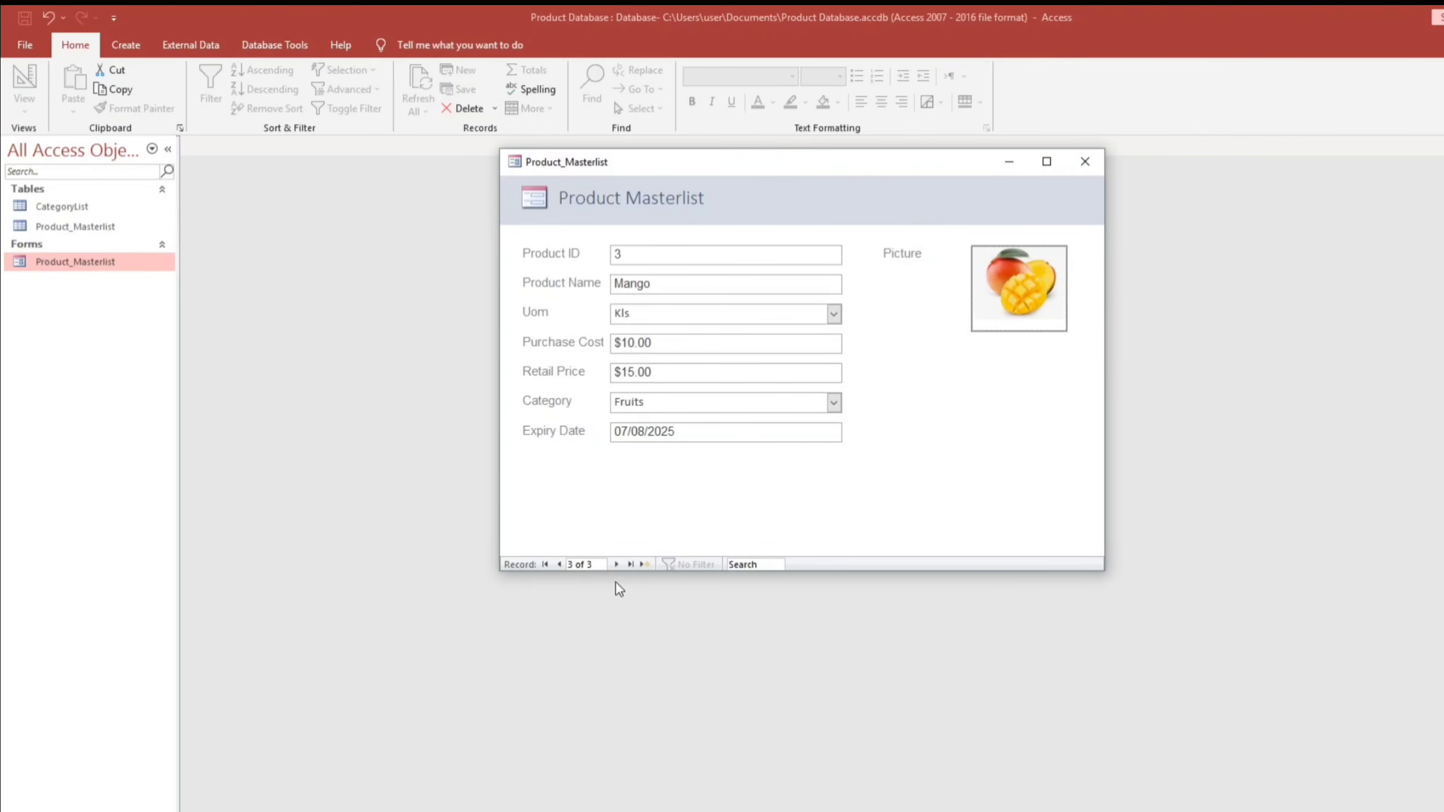
Page back and forth between the Mango record and the blank new record using the form's record navigation
left_click(616, 564)
left_click(559, 565)
left_click(618, 564)
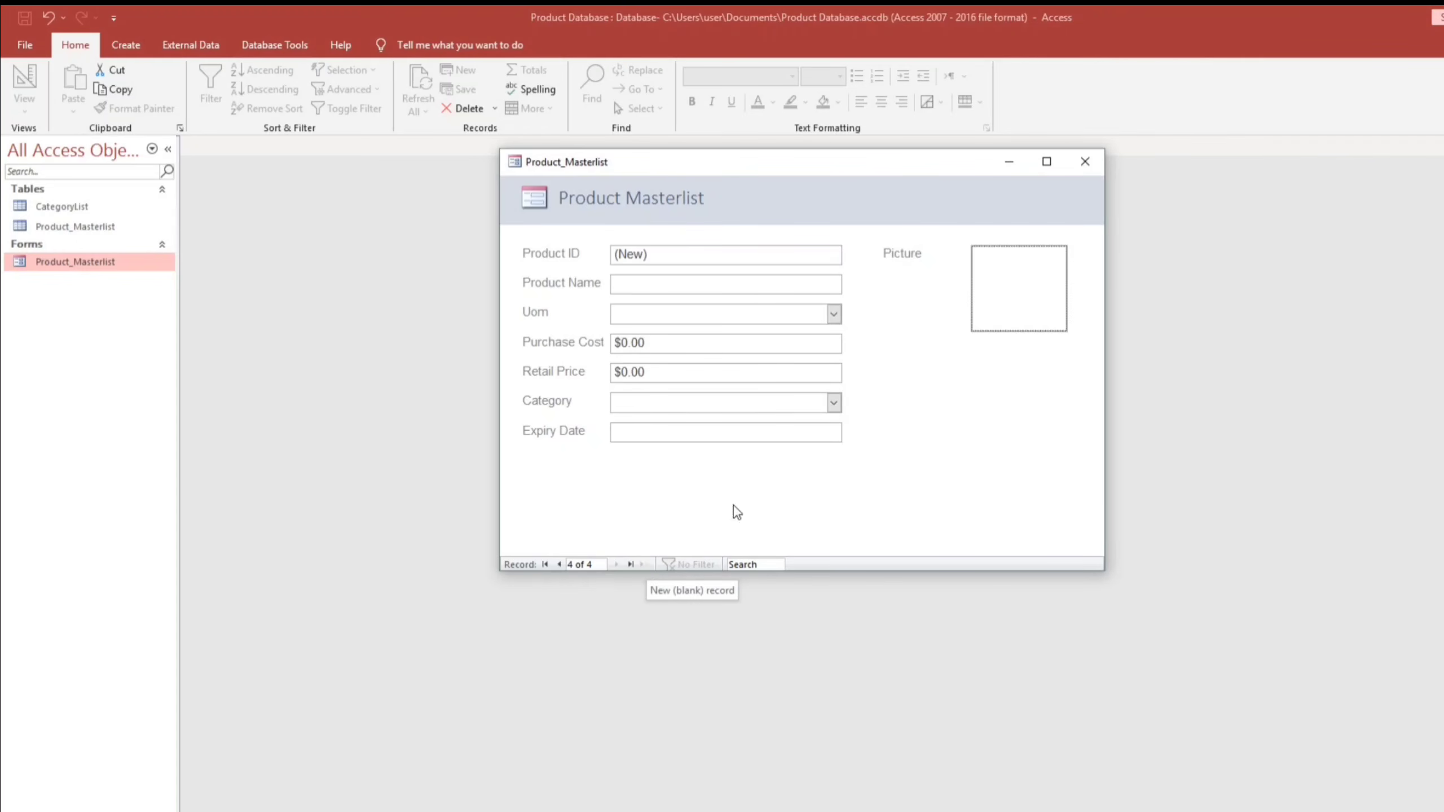
Switch the Product_Masterlist form to Design View and add a Go To First Record command button below the Expiry Date field
right_click(907, 412)
left_click(958, 460)
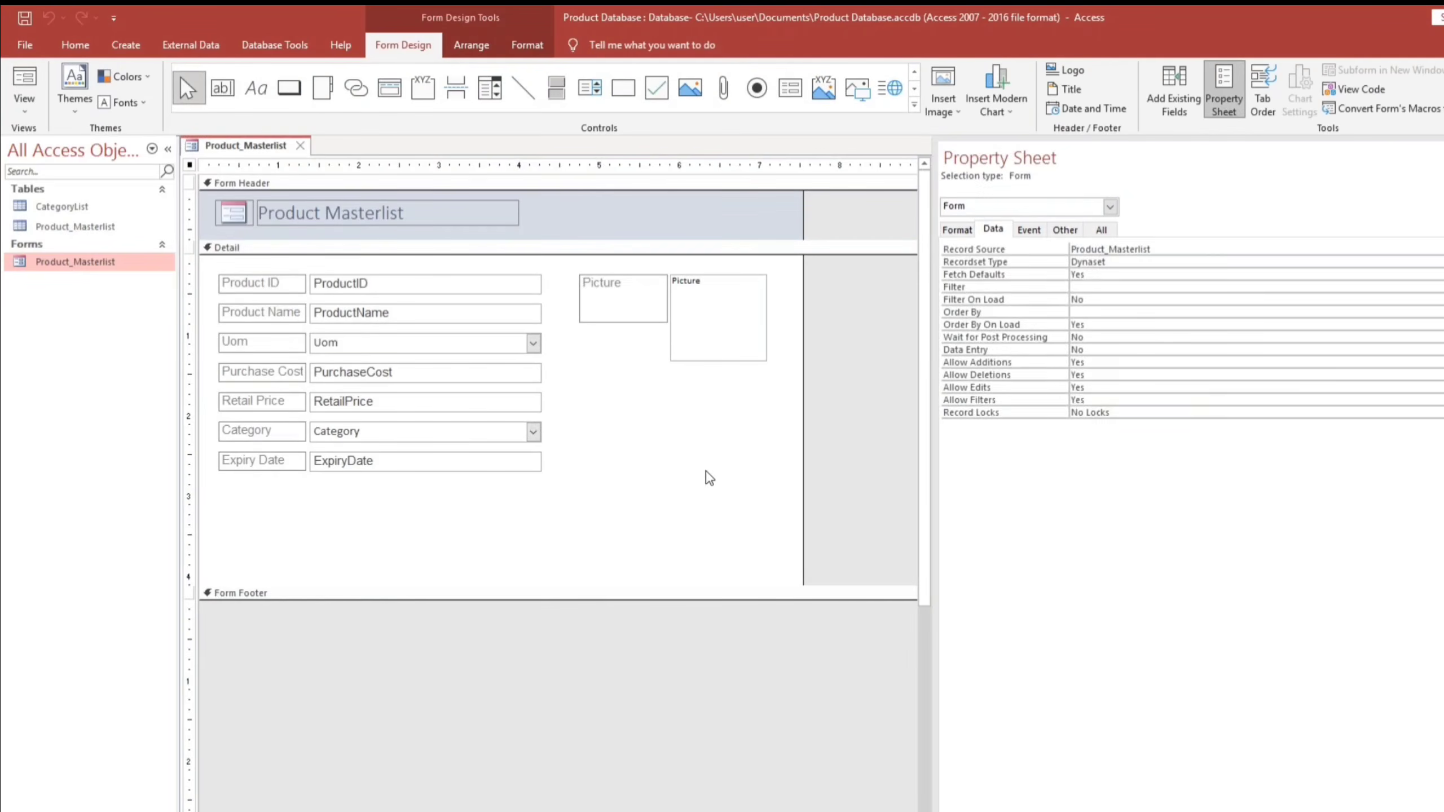
left_click(666, 501)
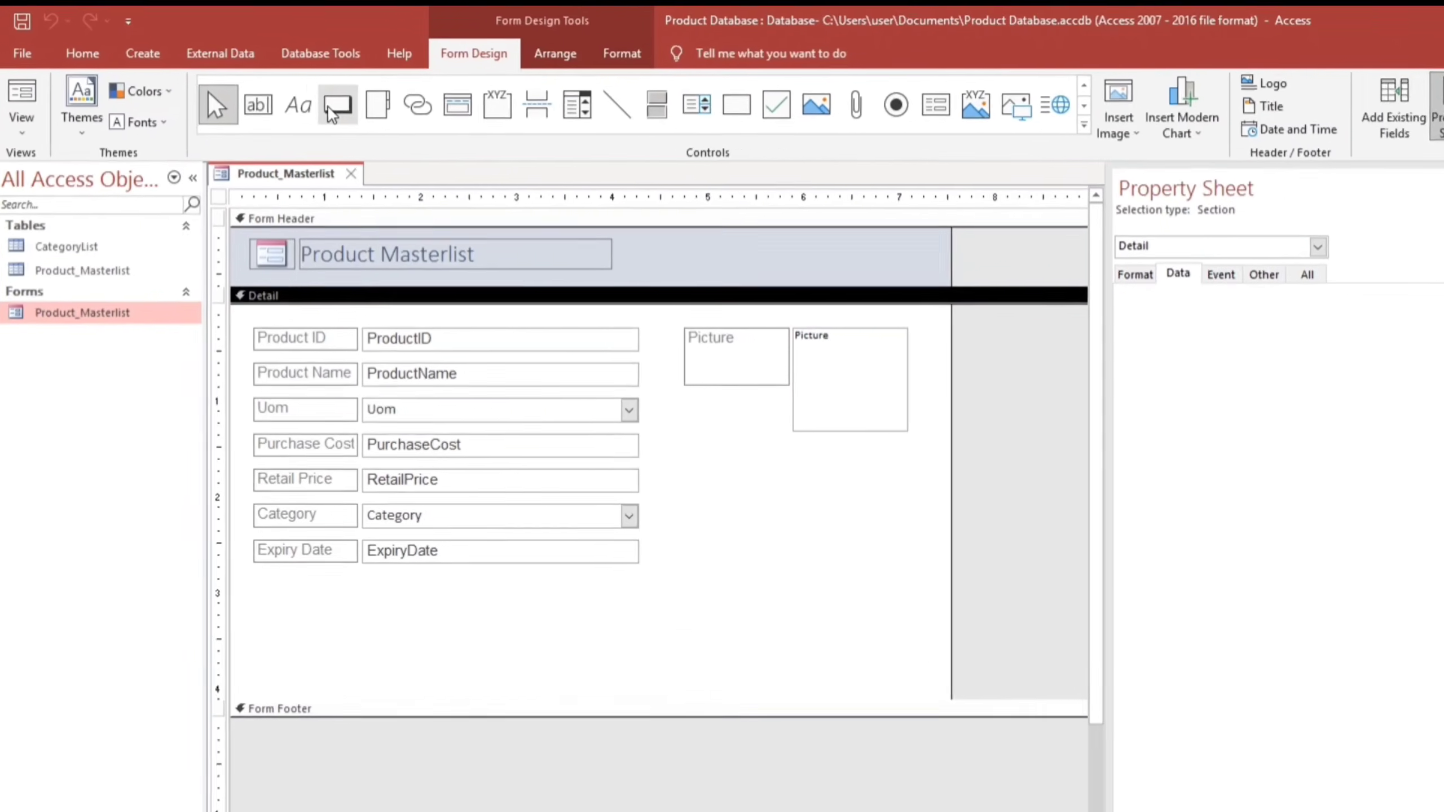
left_click(289, 88)
left_click(295, 661)
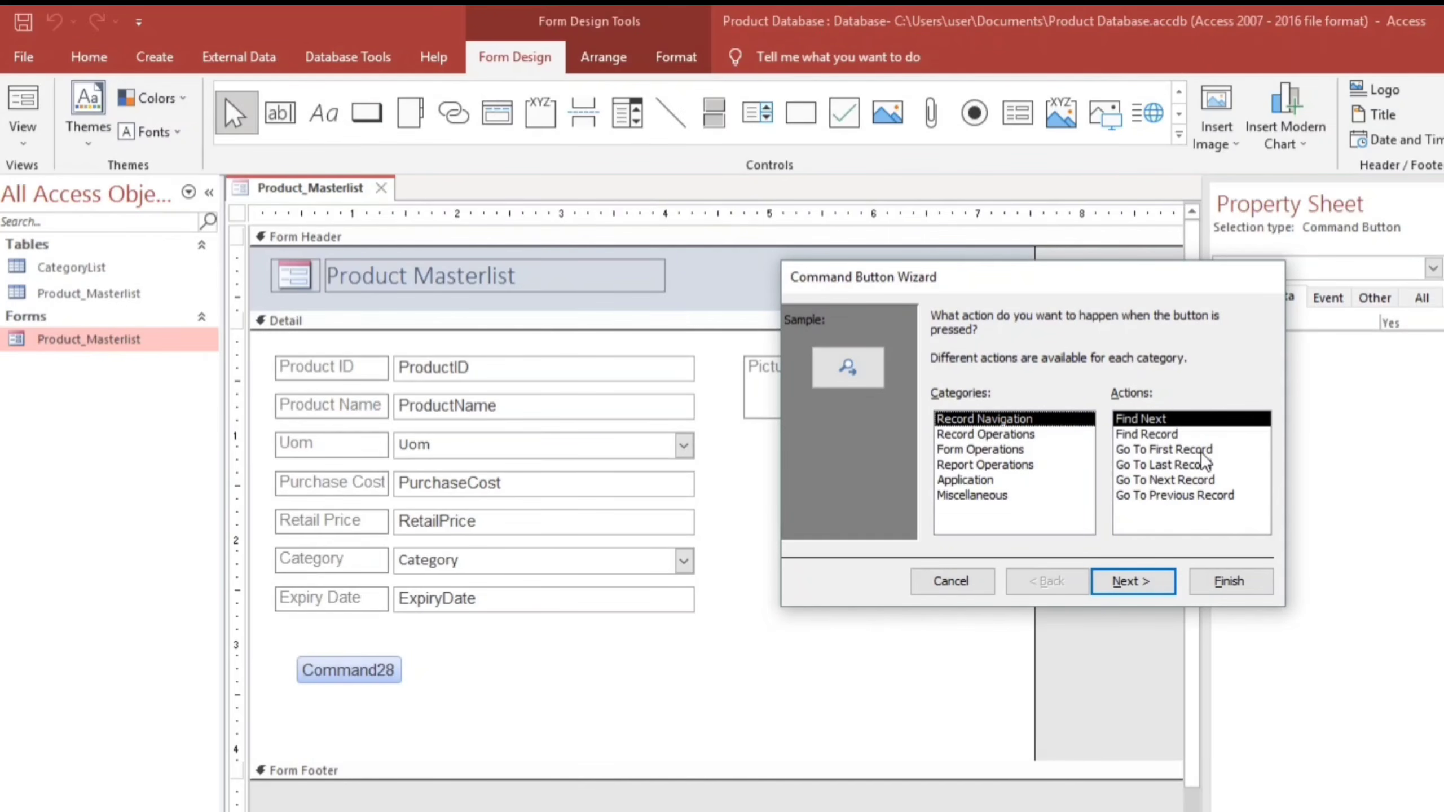
left_click(1176, 450)
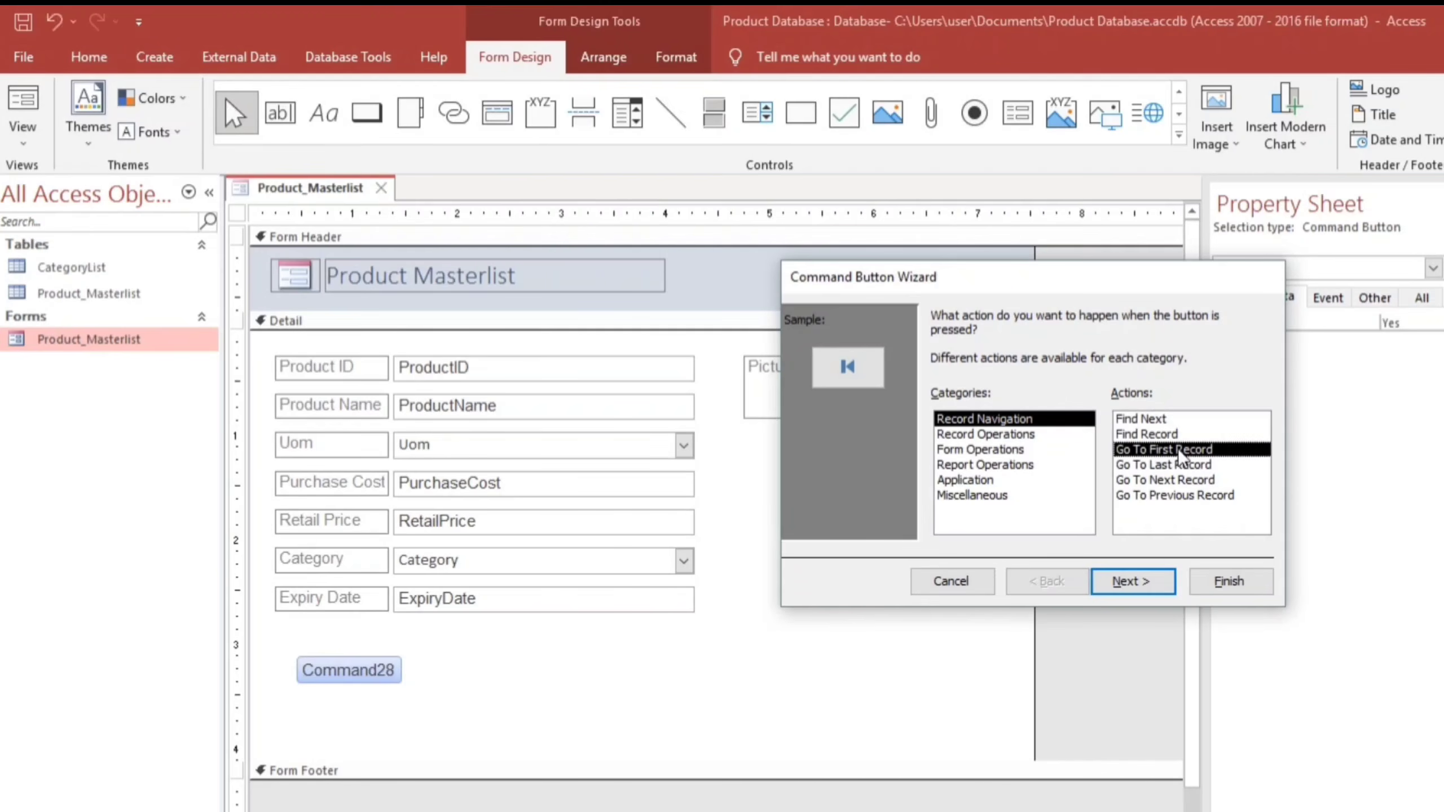
left_click(1216, 583)
left_click(679, 659)
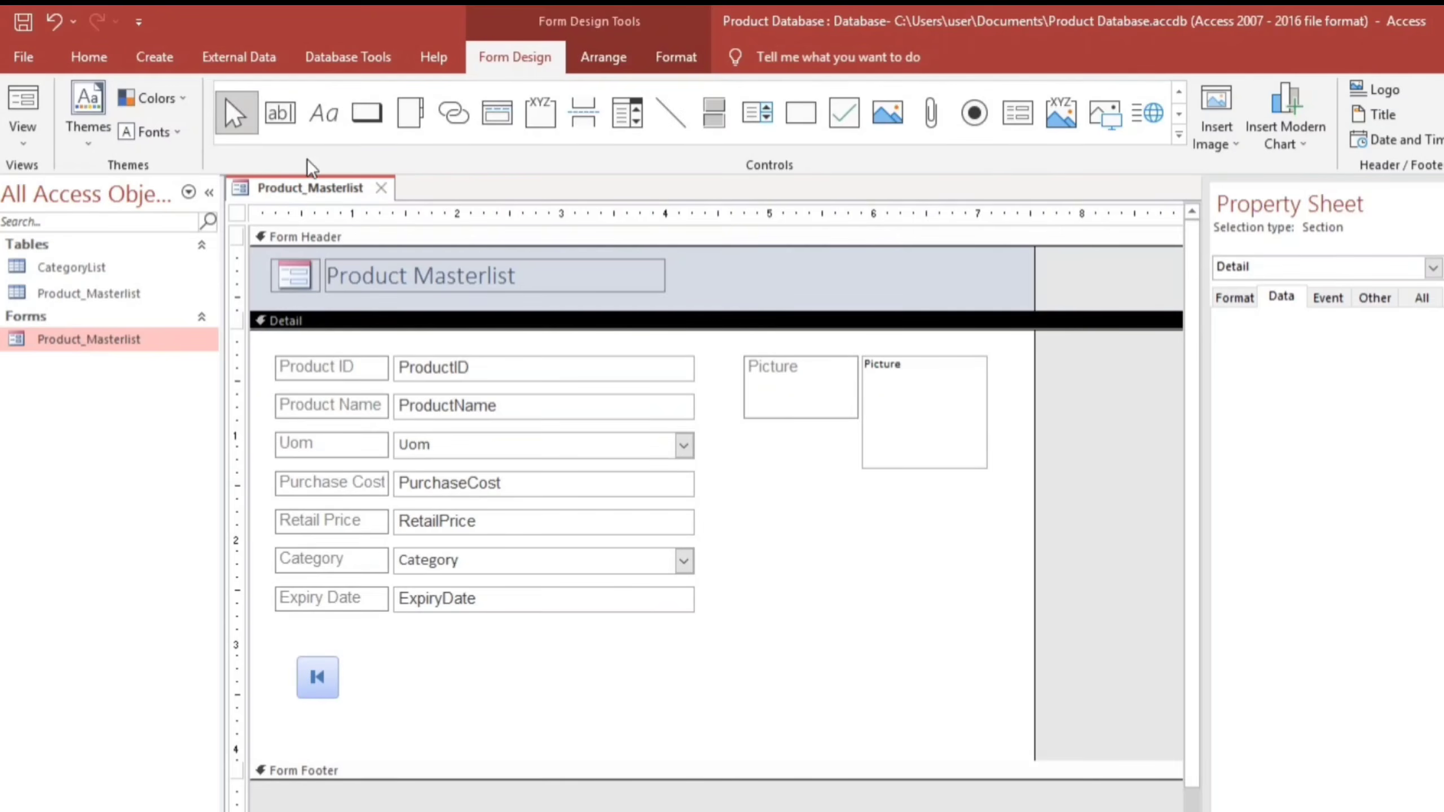
Add a Go To Previous Record command button beside the first-record button
left_click(367, 112)
left_click(385, 659)
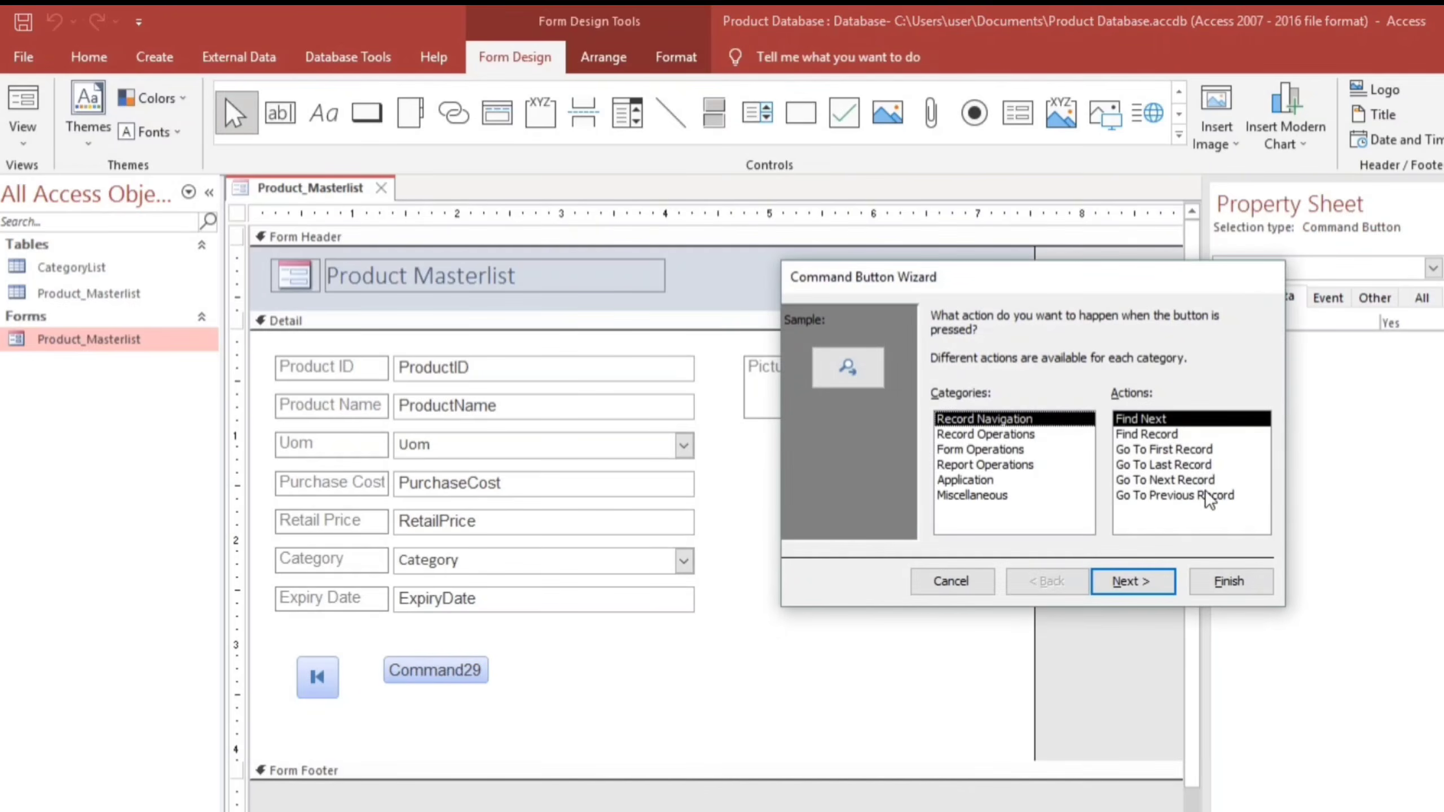
left_click(1168, 495)
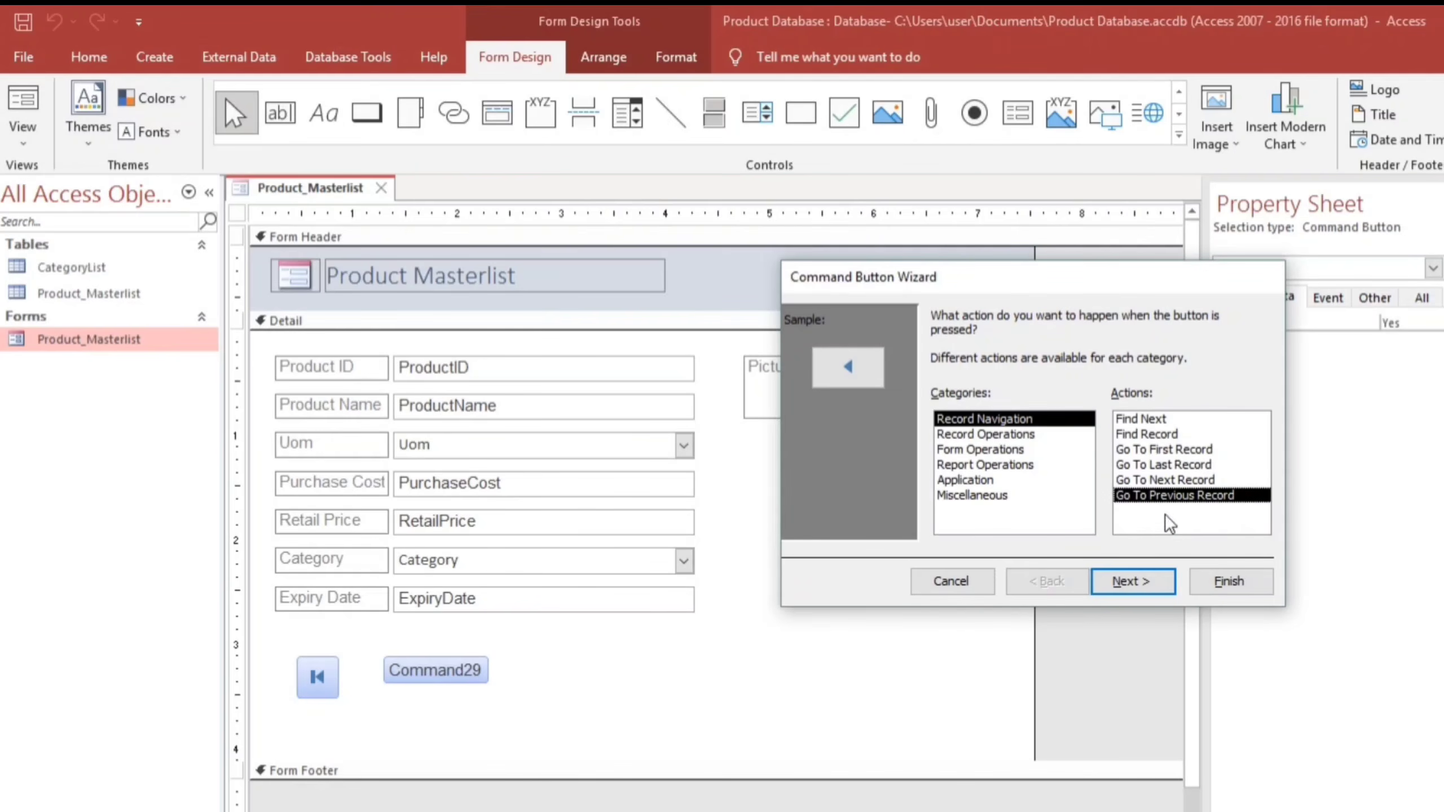
left_click(1229, 581)
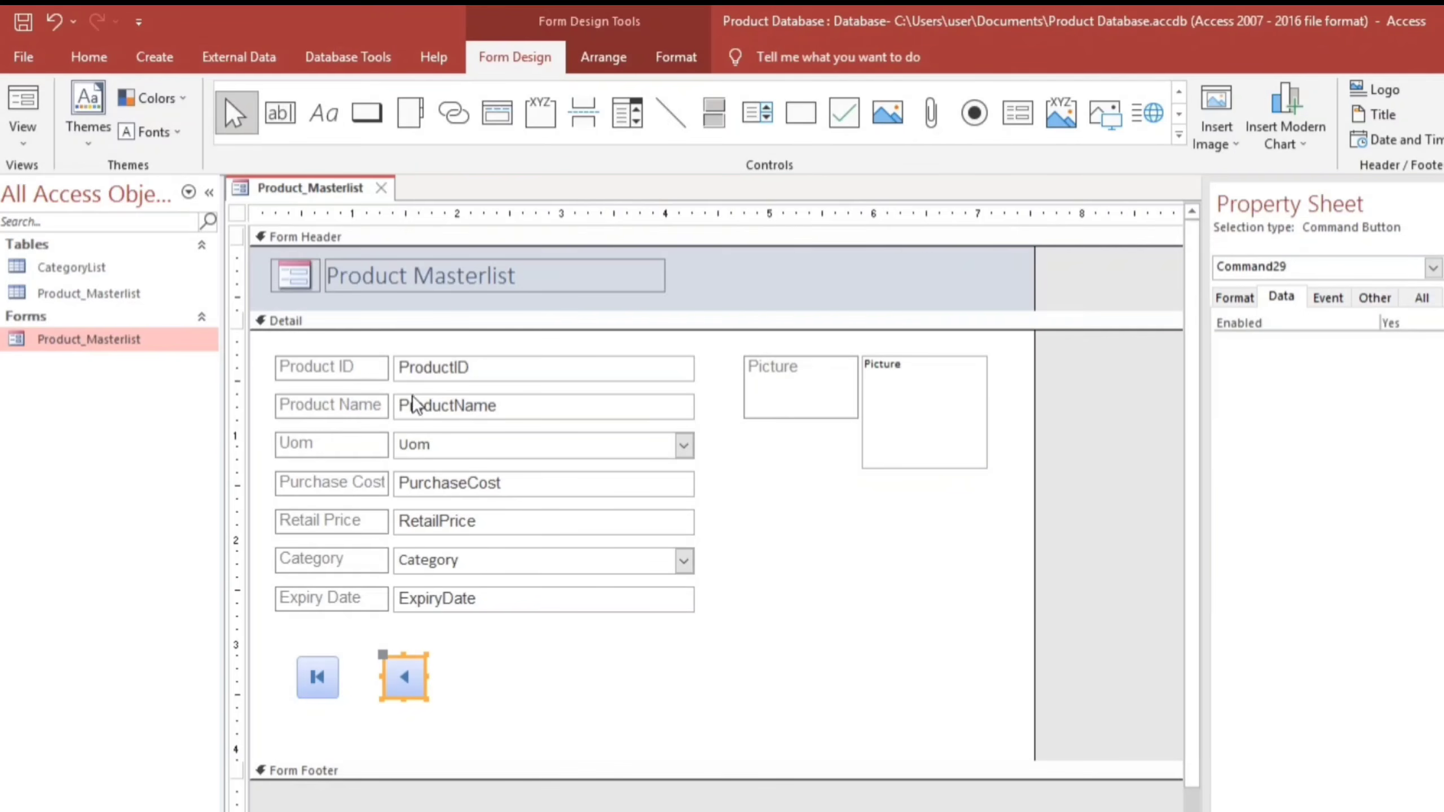
Add a Go To Next Record command button beside the previous-record button
left_click(372, 118)
left_click(443, 658)
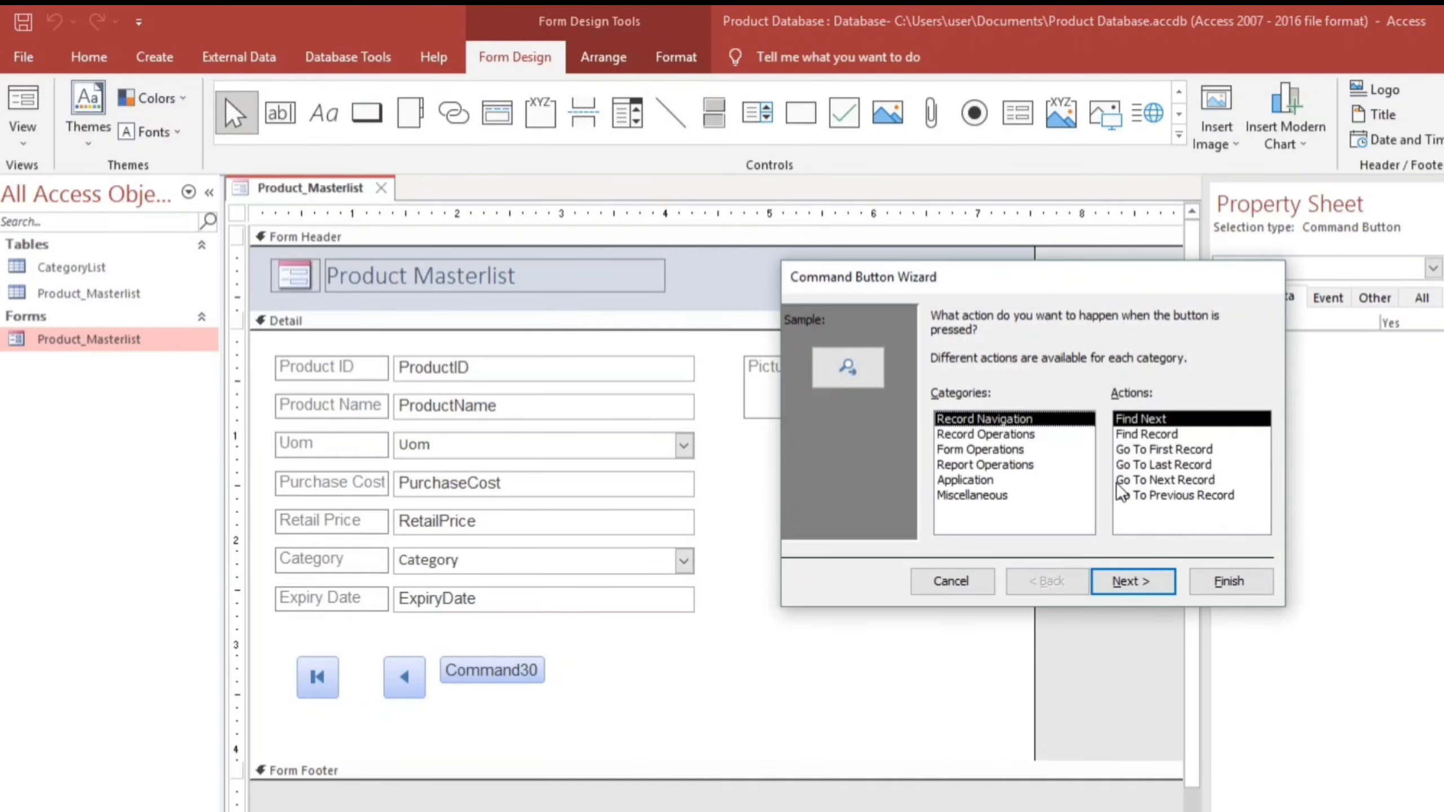
left_click(1142, 479)
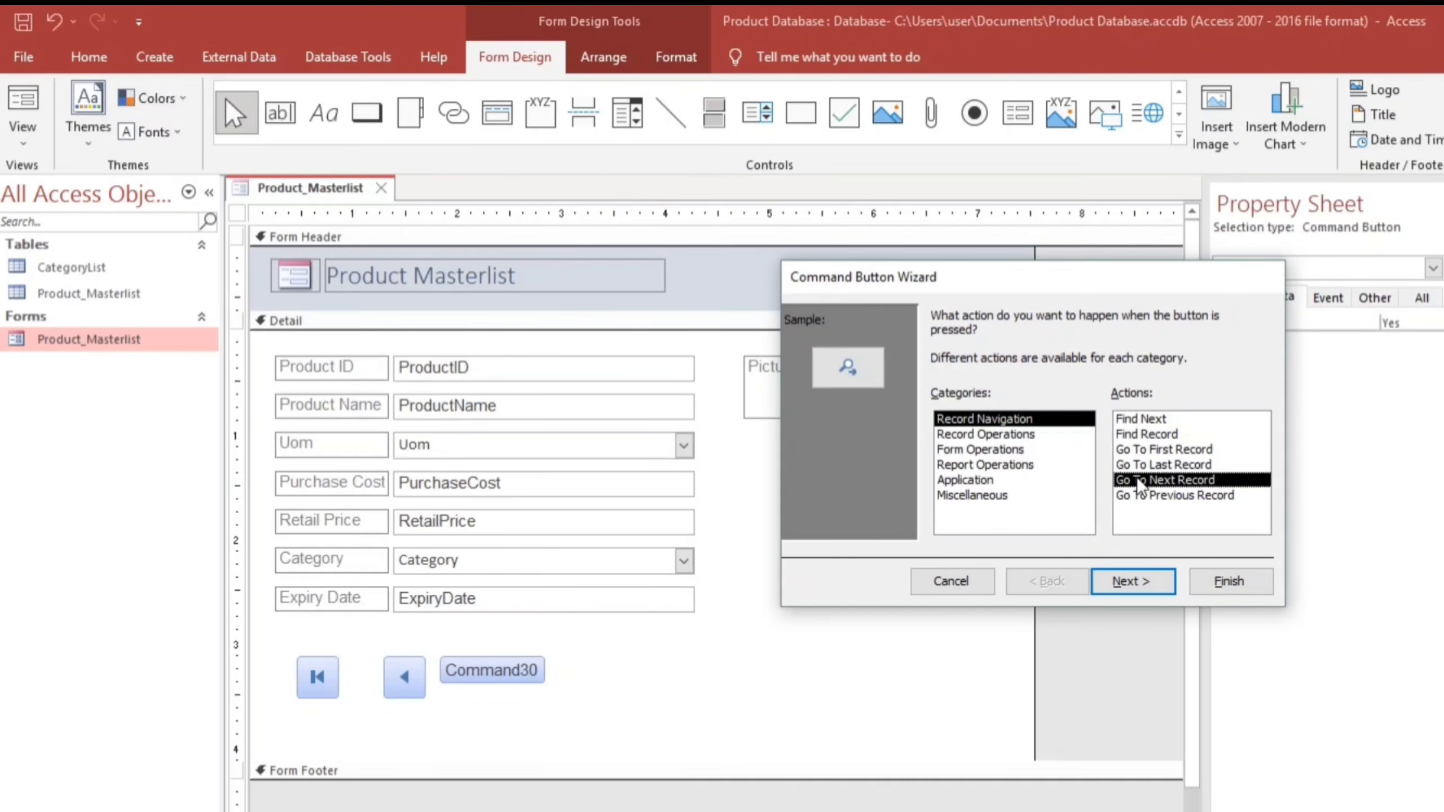
left_click(1229, 581)
Add a Go To Last Record command button at the end of the navigation button row
left_click(366, 113)
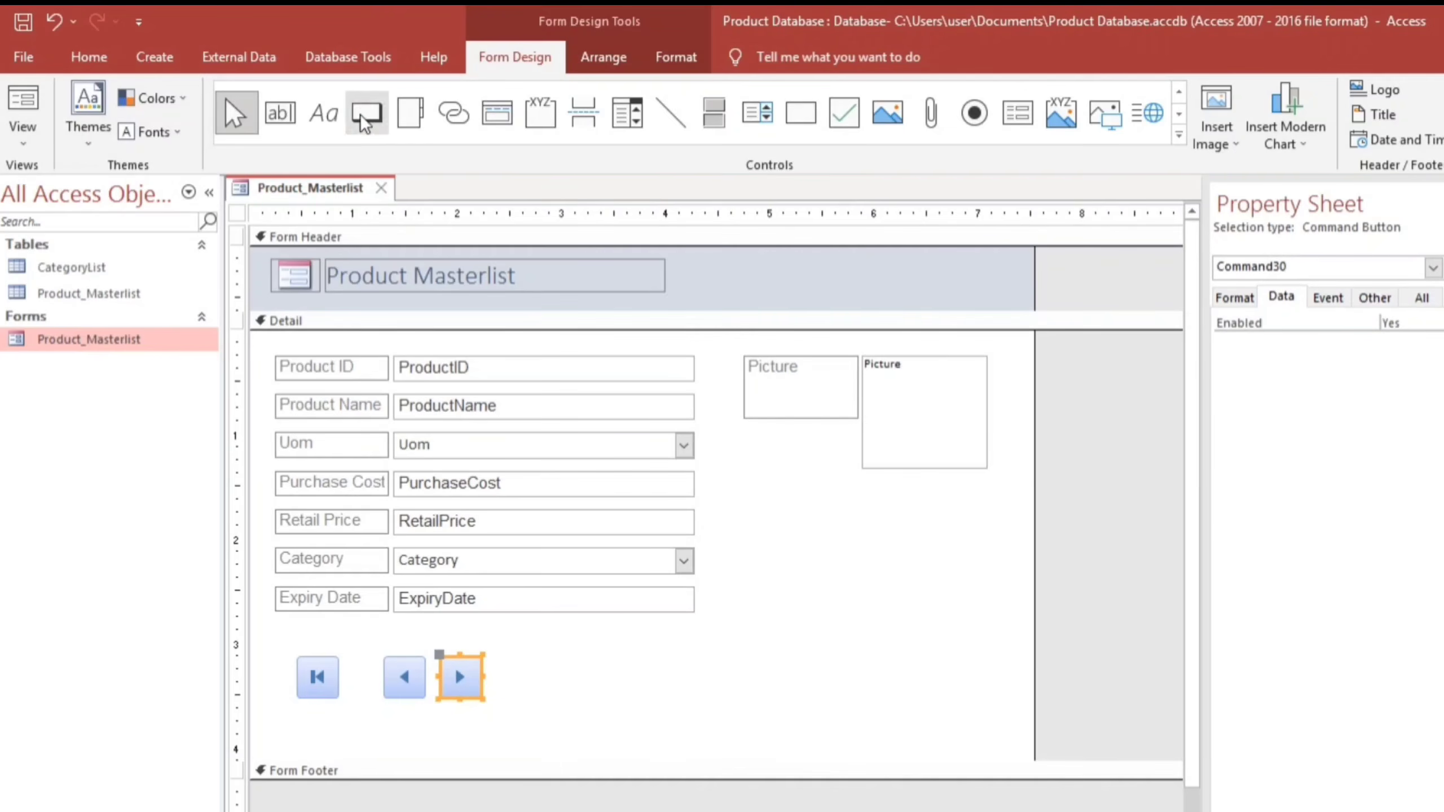
left_click(510, 649)
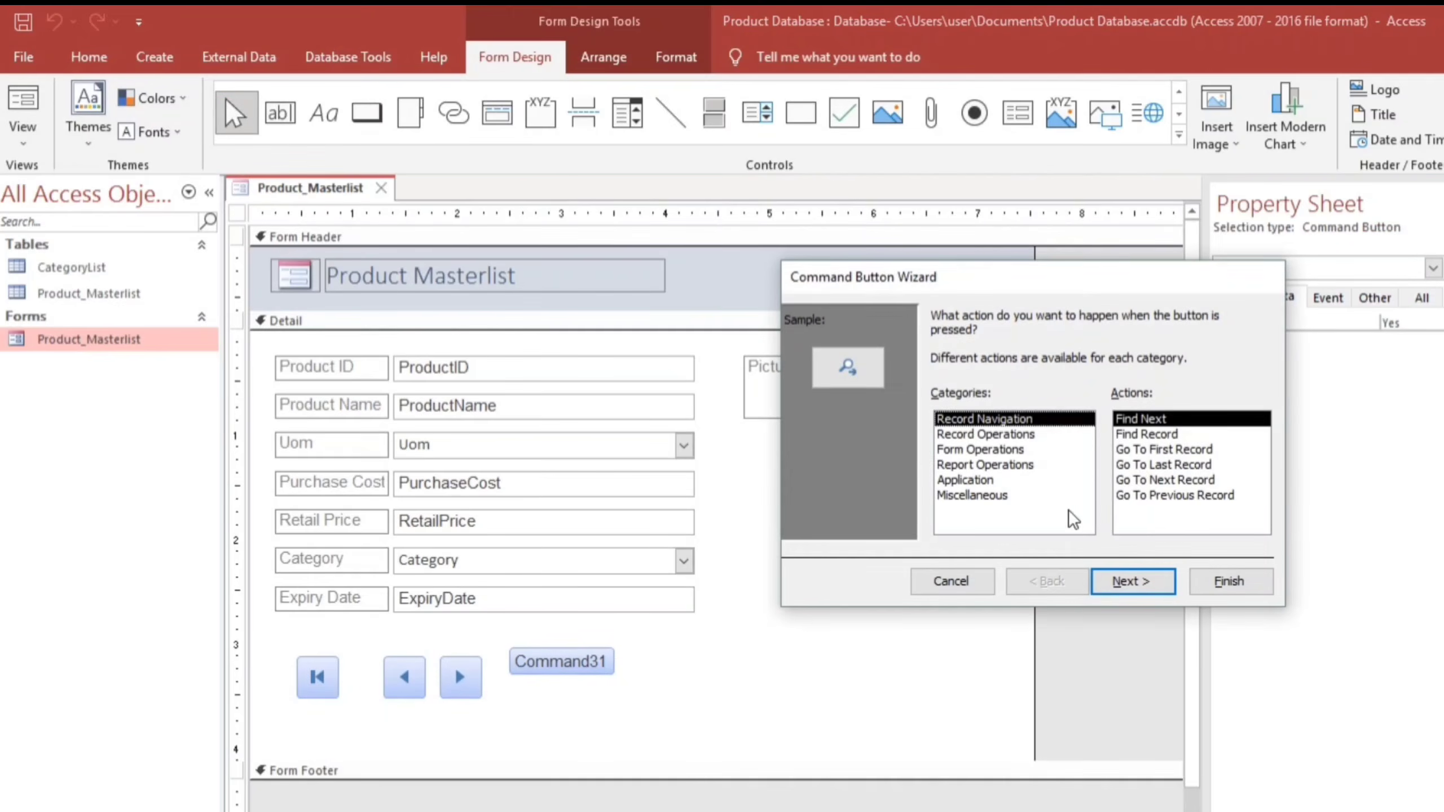
left_click(1142, 466)
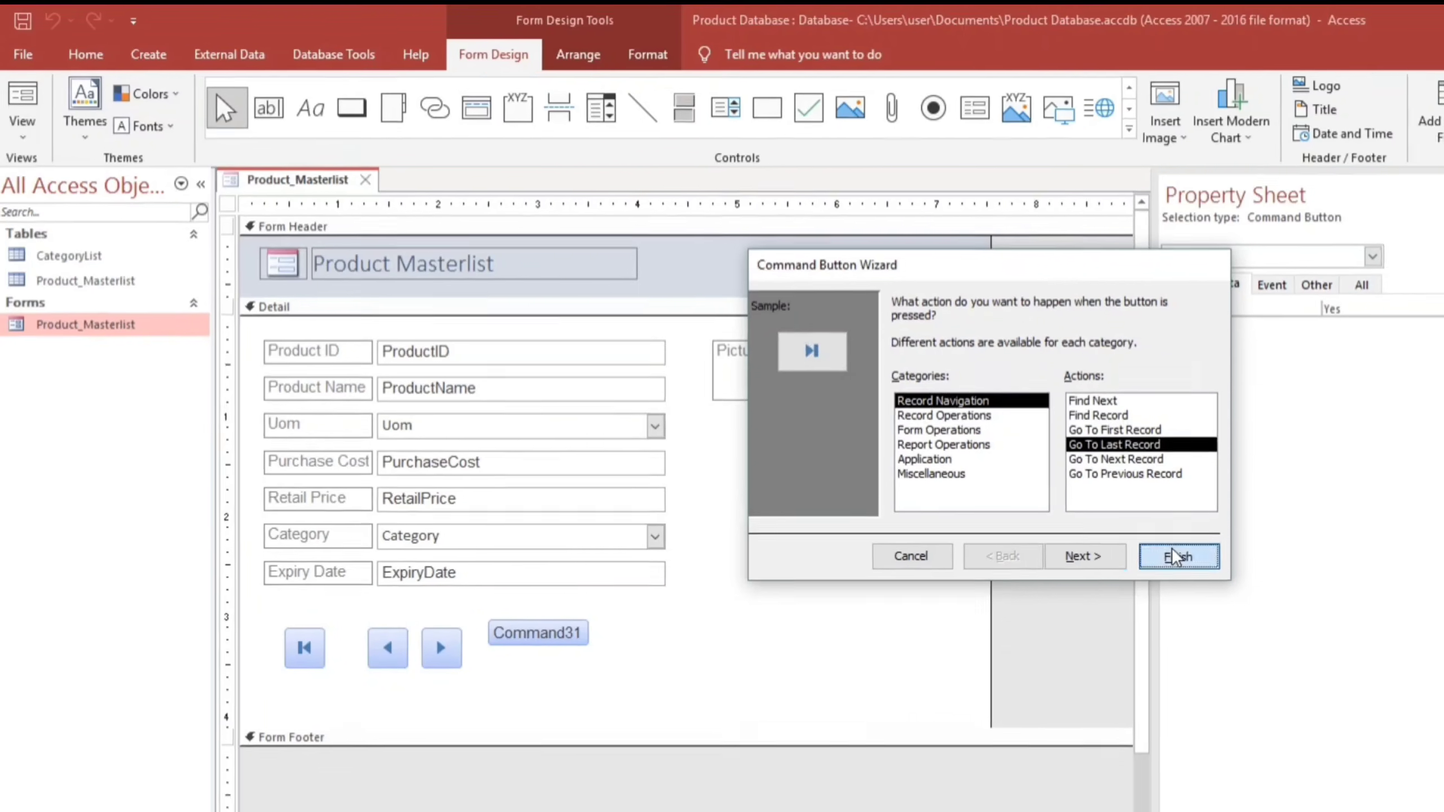
left_click(1229, 581)
Align the four navigation buttons to the top and then to the left so they sit side by side
left_click_drag(590, 731, 297, 696)
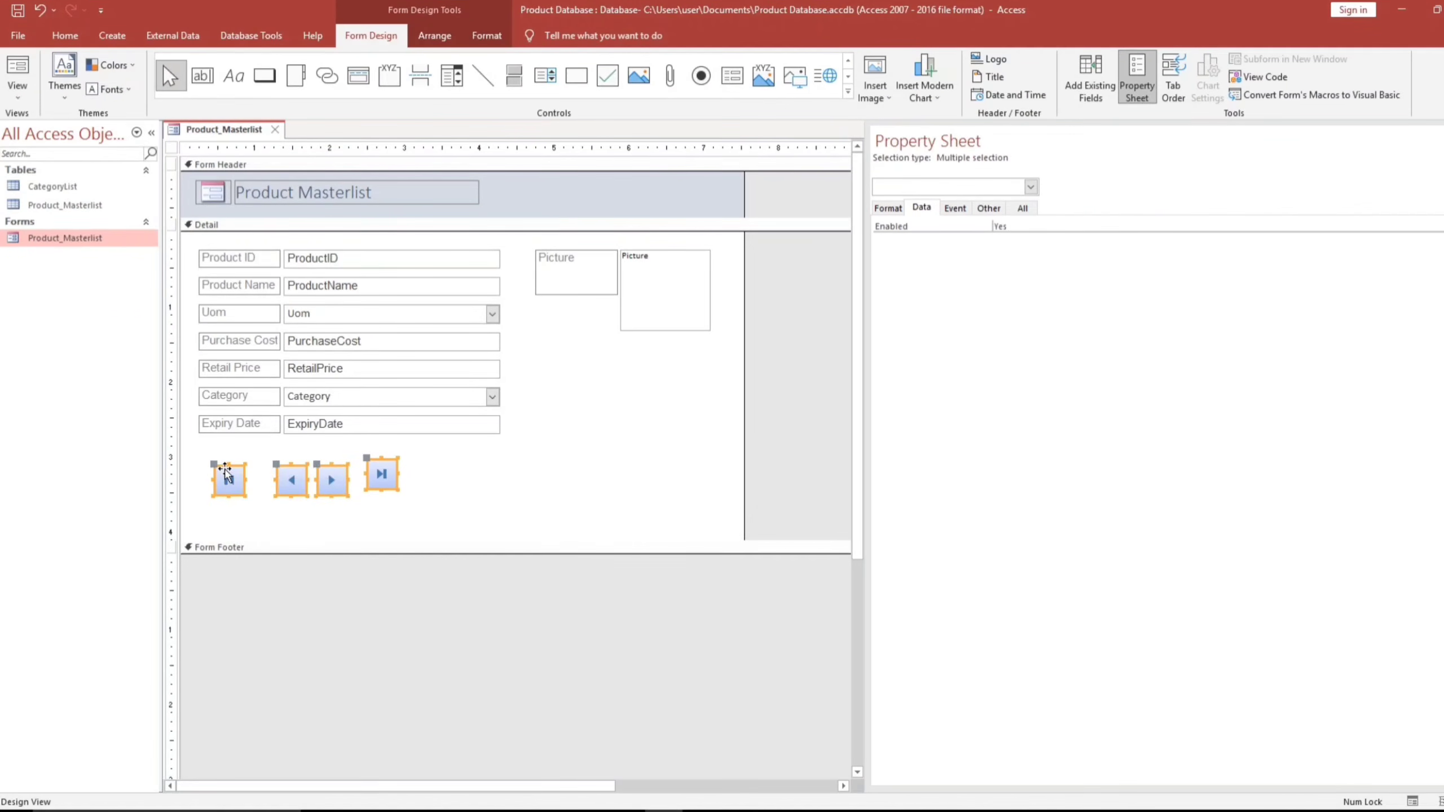
right_click(226, 479)
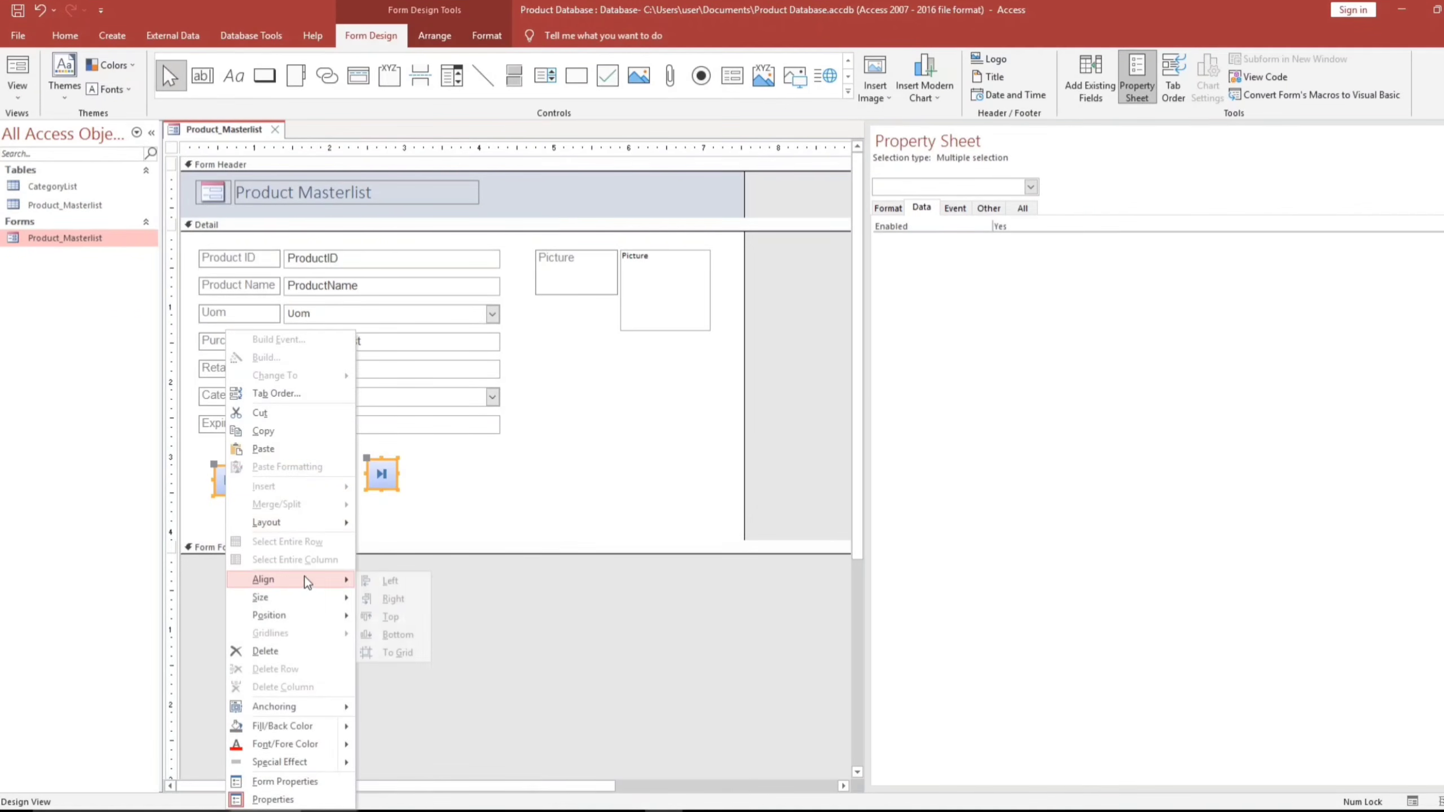
left_click(406, 627)
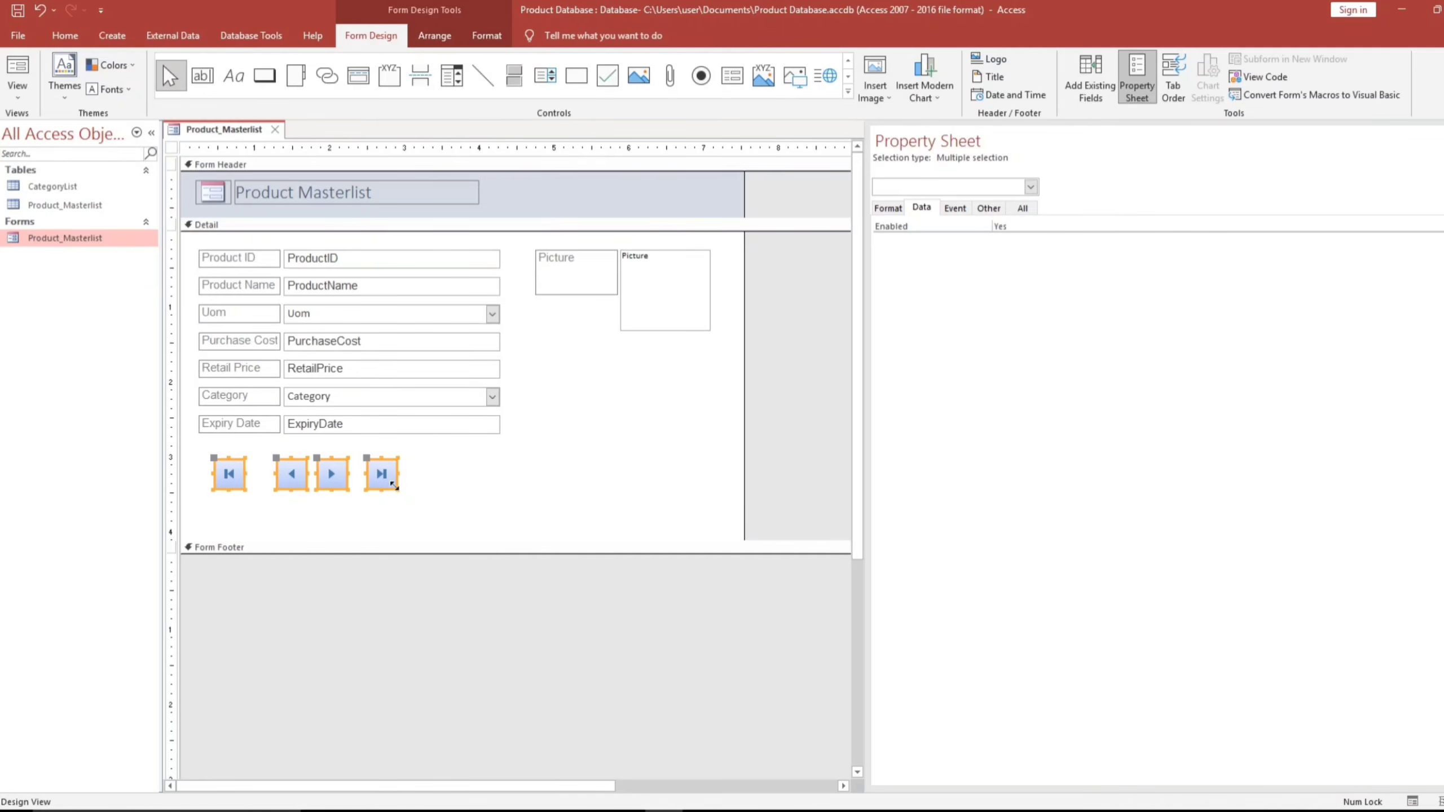
right_click(385, 473)
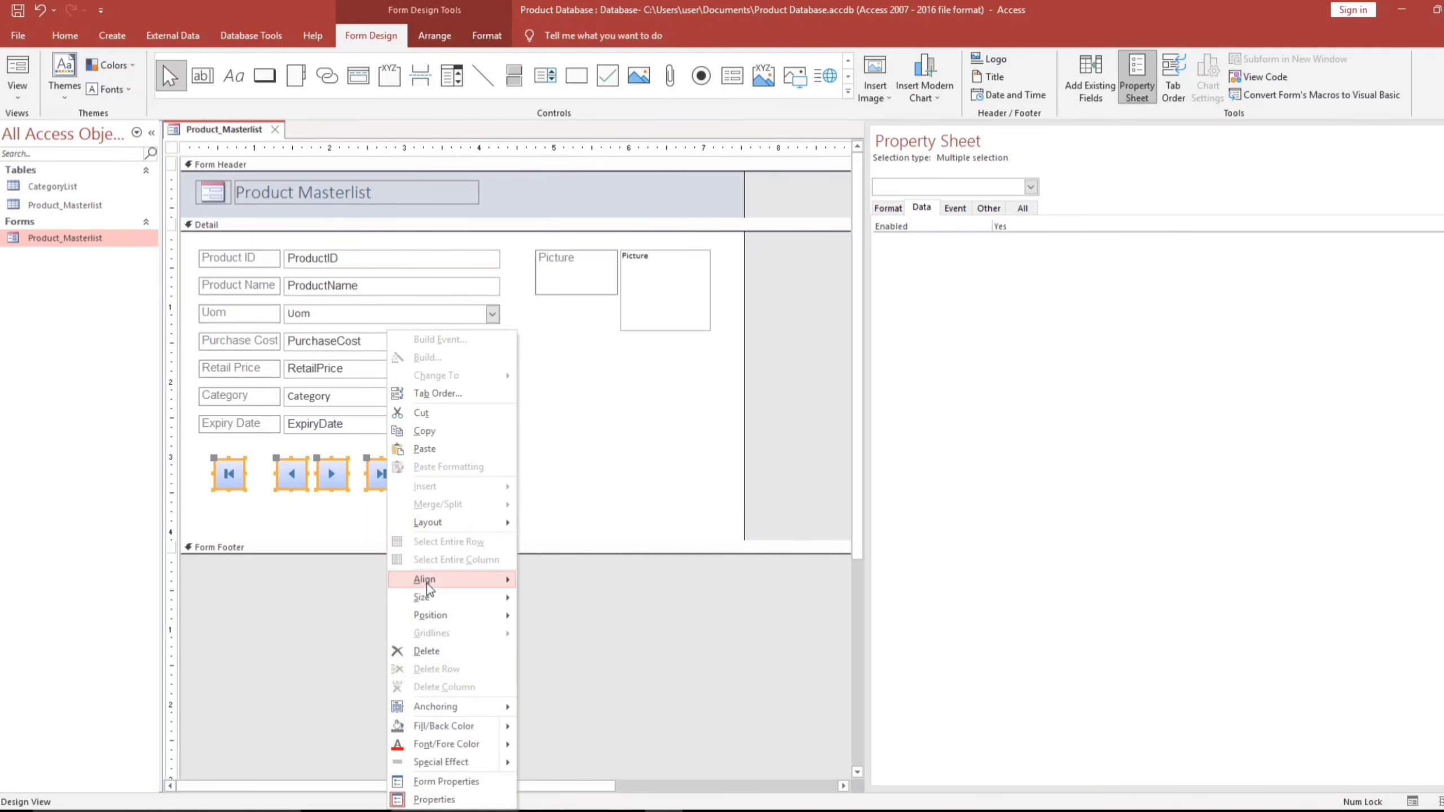
mouse_move(432, 580)
left_click(550, 581)
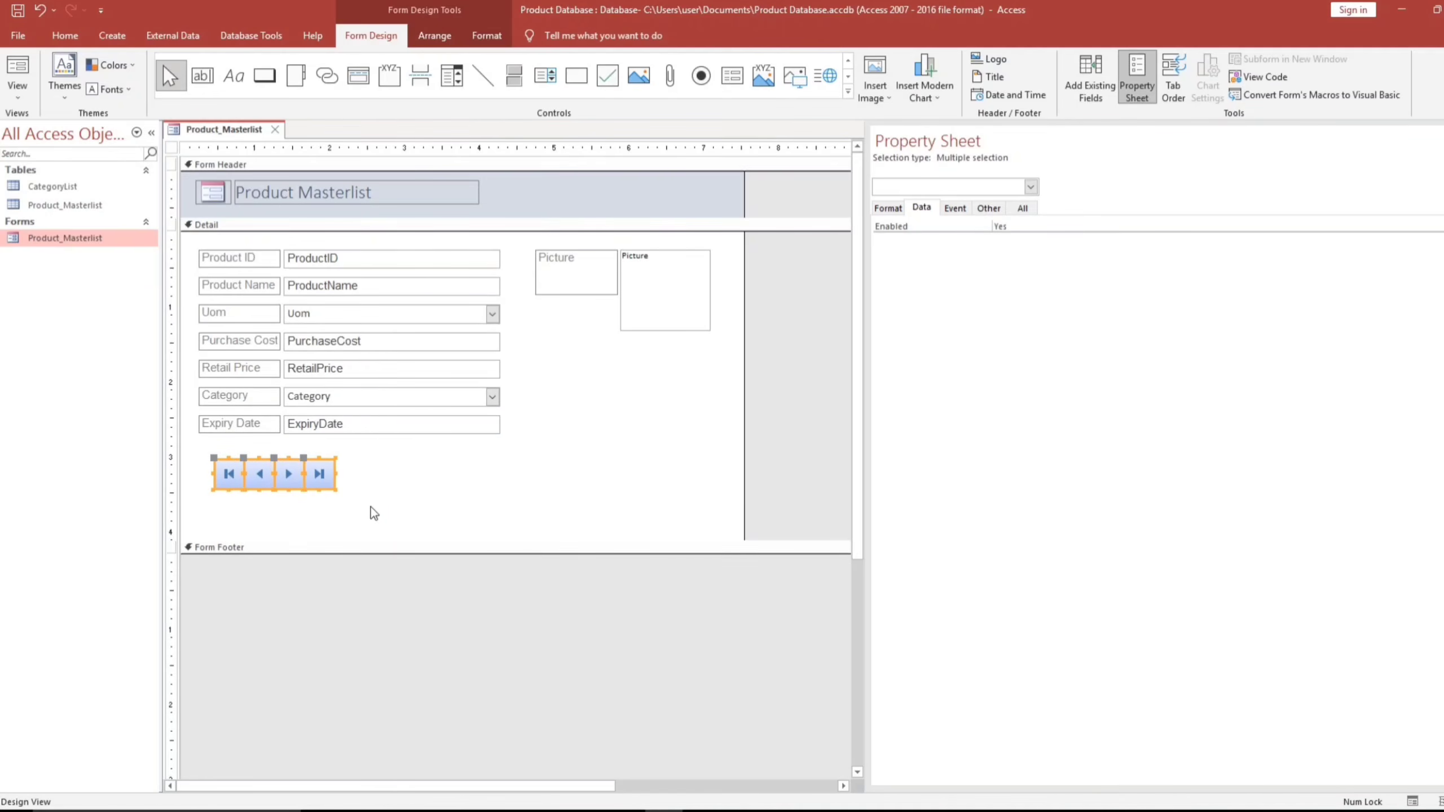
Change the shape of all four navigation buttons to a square-cornered rectangle
left_click(359, 506)
left_click_drag(376, 477, 220, 469)
left_click(485, 36)
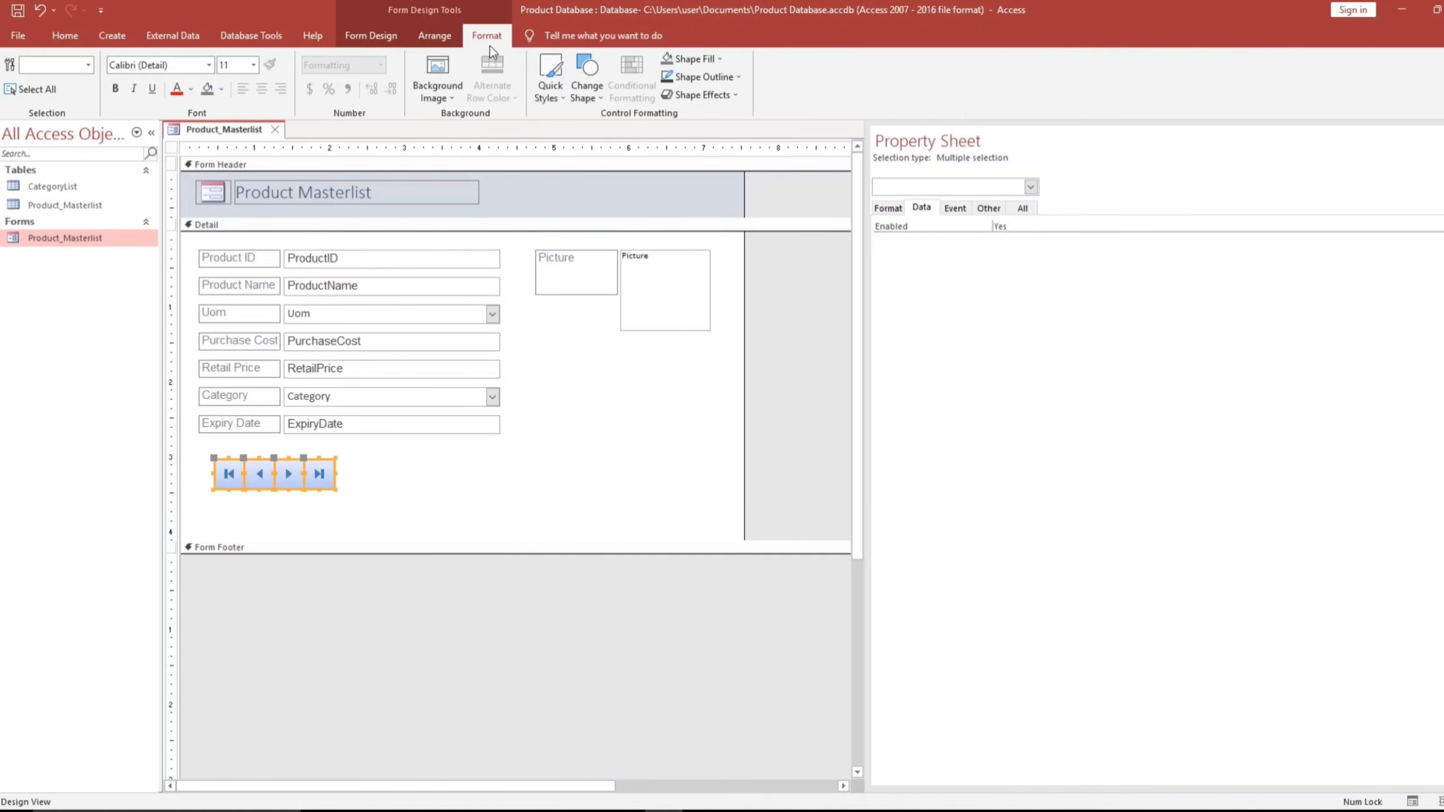
left_click(555, 95)
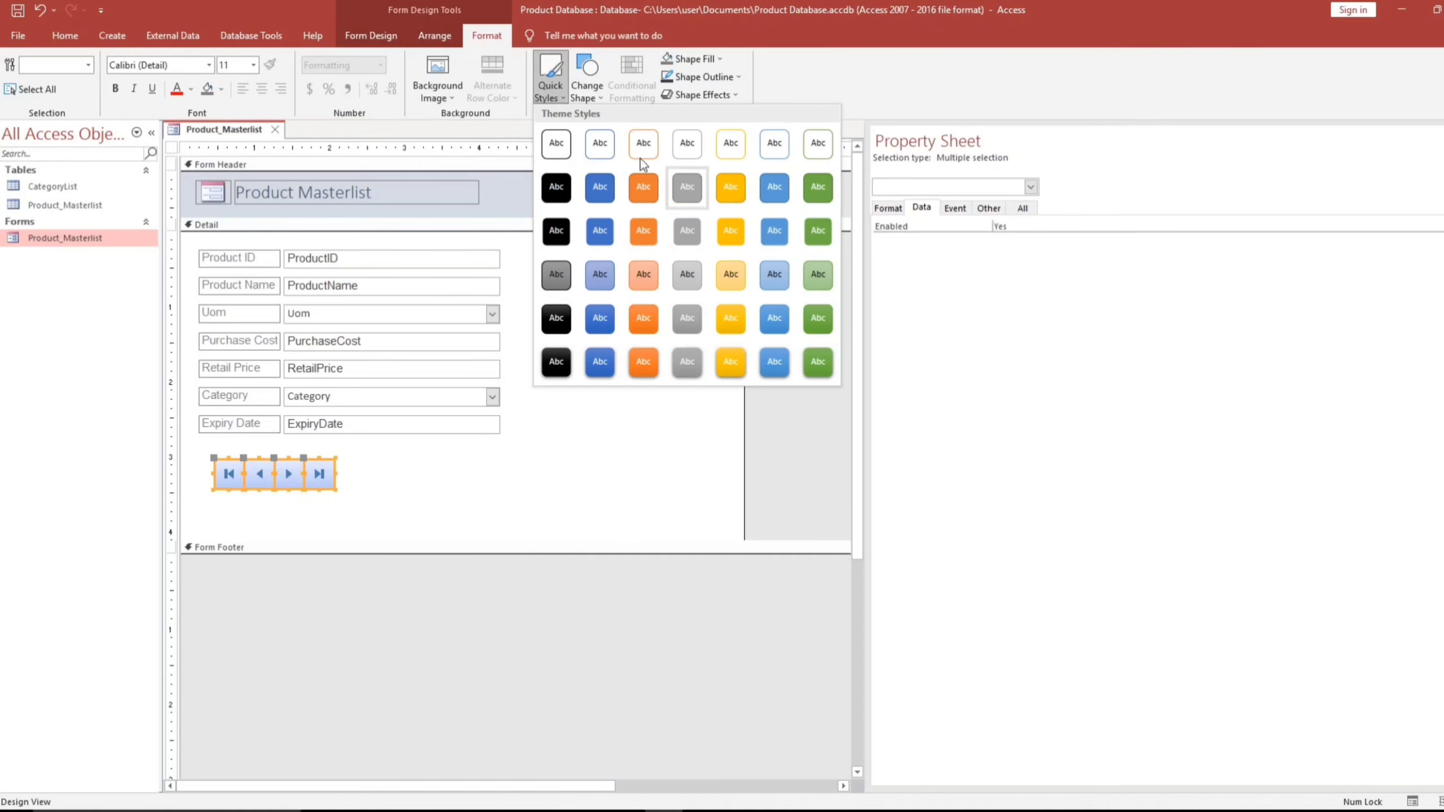
left_click(593, 99)
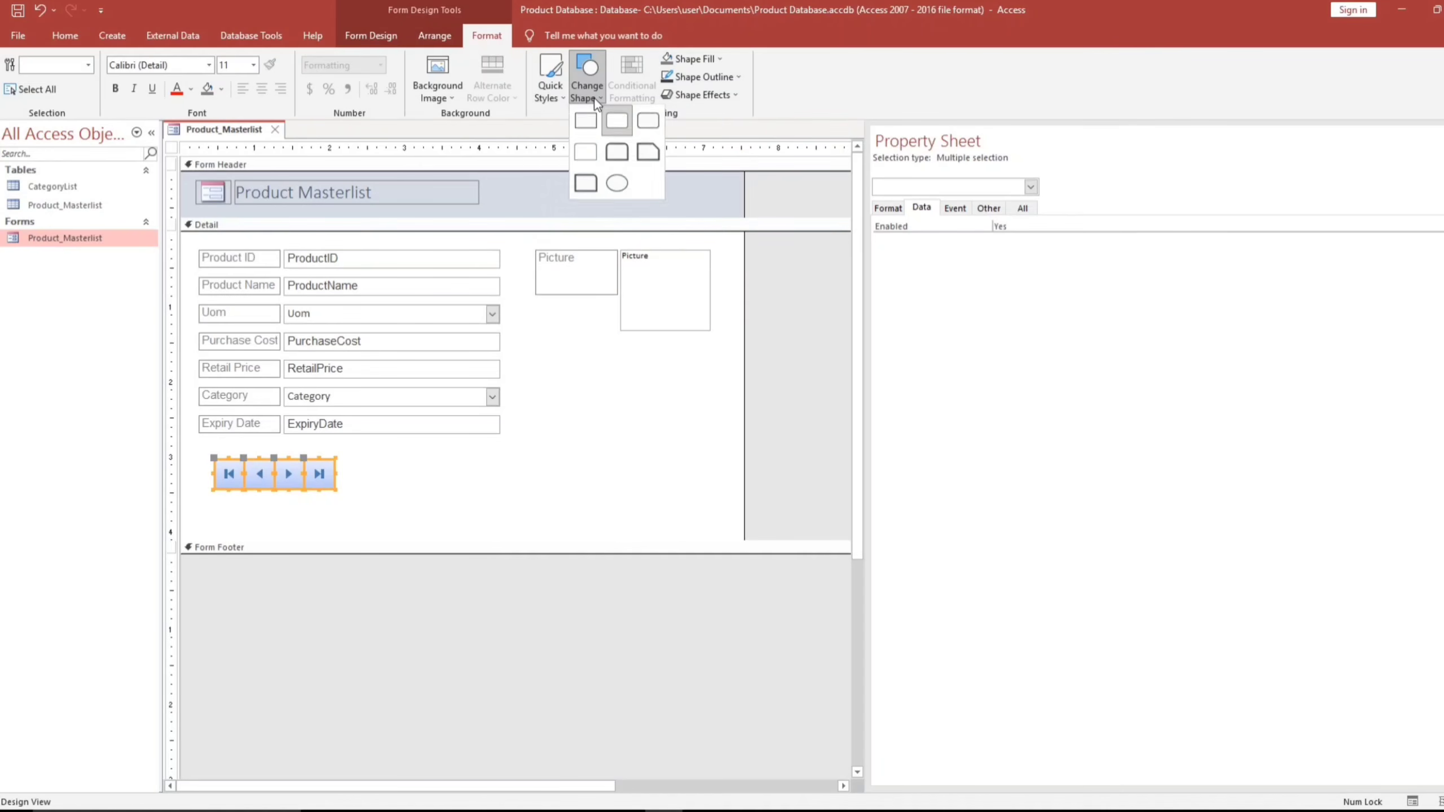
left_click(587, 126)
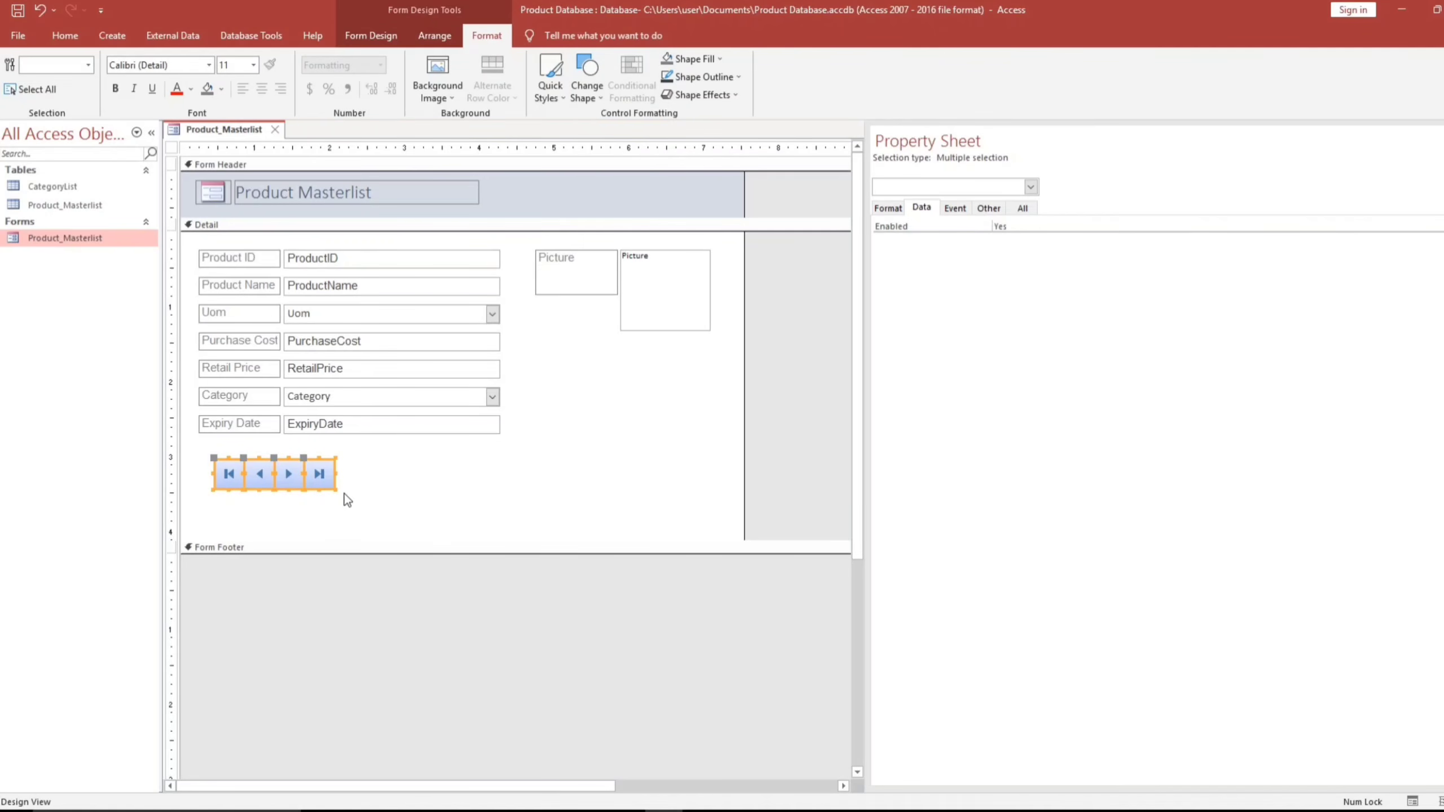
Make the four navigation buttons shorter and space them evenly in a row starting at the left edge of the field labels
left_click_drag(318, 458, 278, 499)
left_click(361, 484)
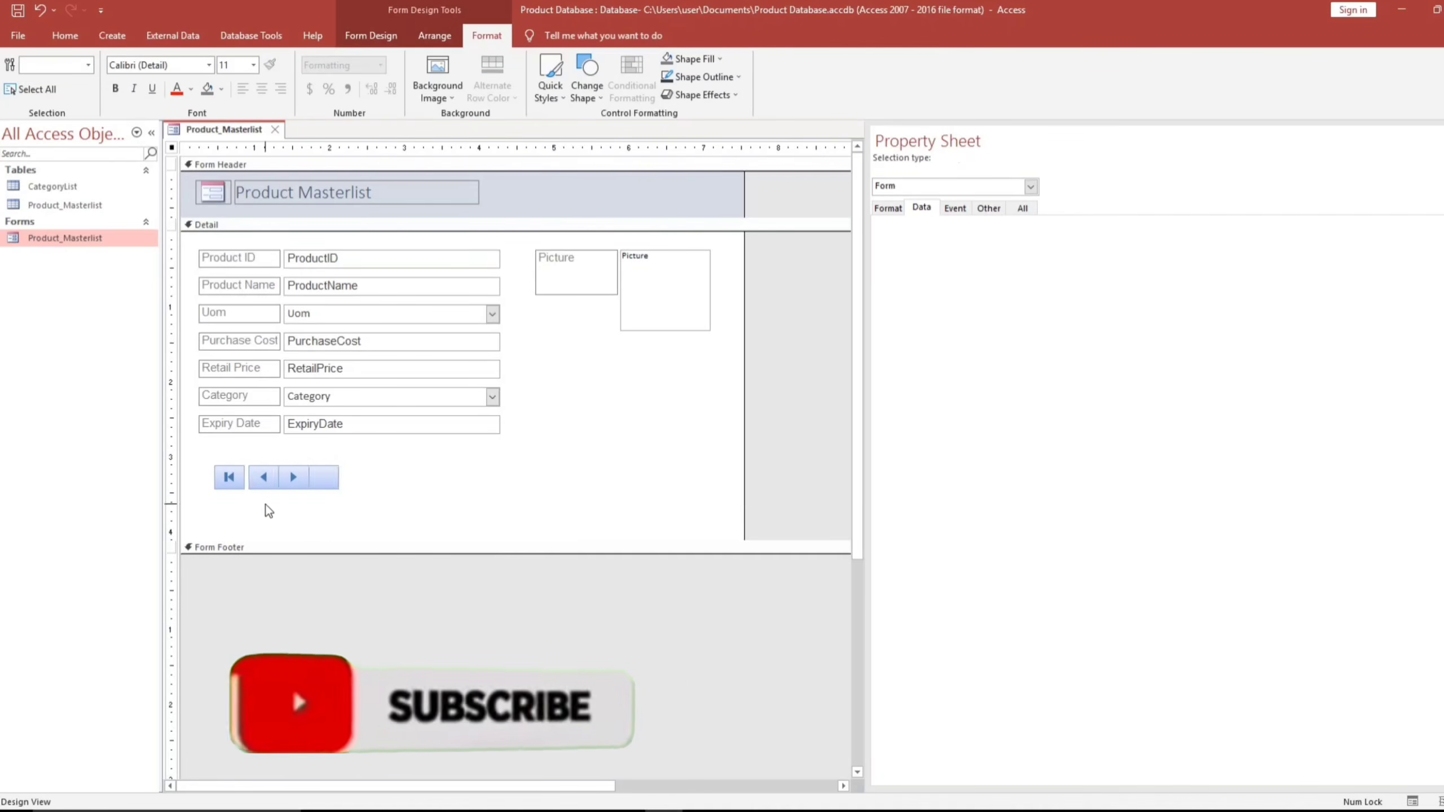
left_click(265, 504)
left_click_drag(351, 475, 226, 476)
key("Right")
key("Right")
left_click(370, 485)
key("Left")
key("Left")
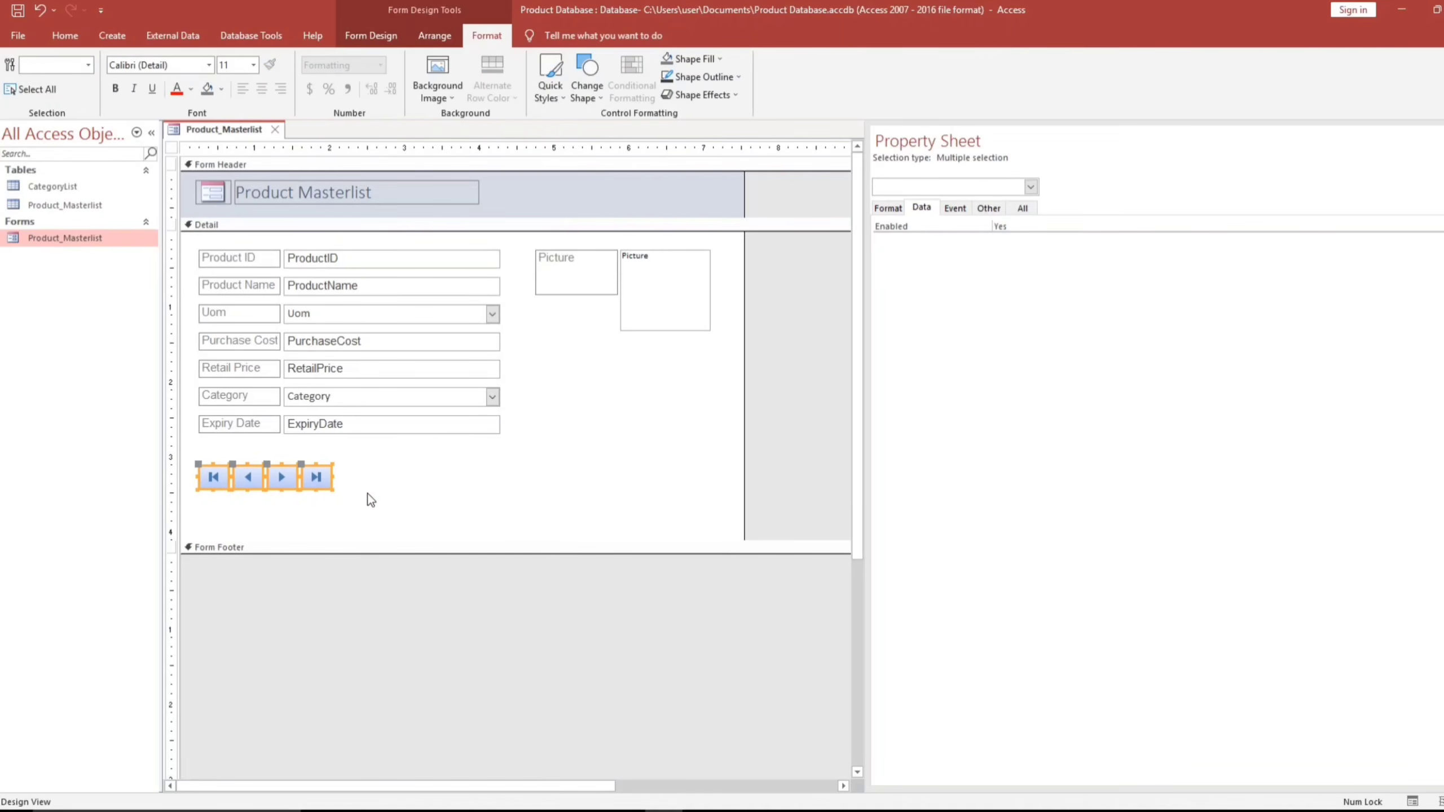
left_click(367, 493)
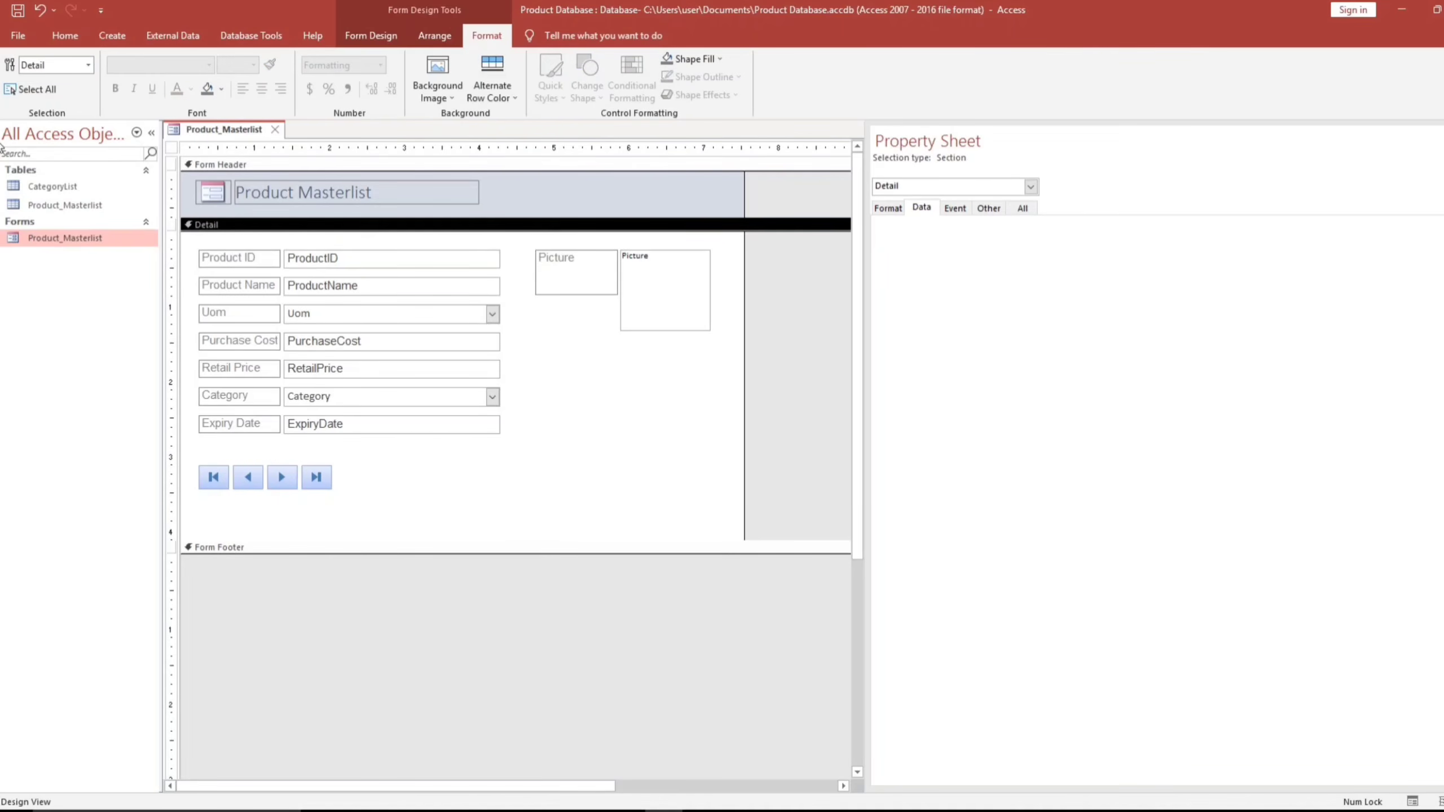
Switch the form to Form View and test the next, first and last record navigation buttons
left_click(65, 36)
left_click(17, 71)
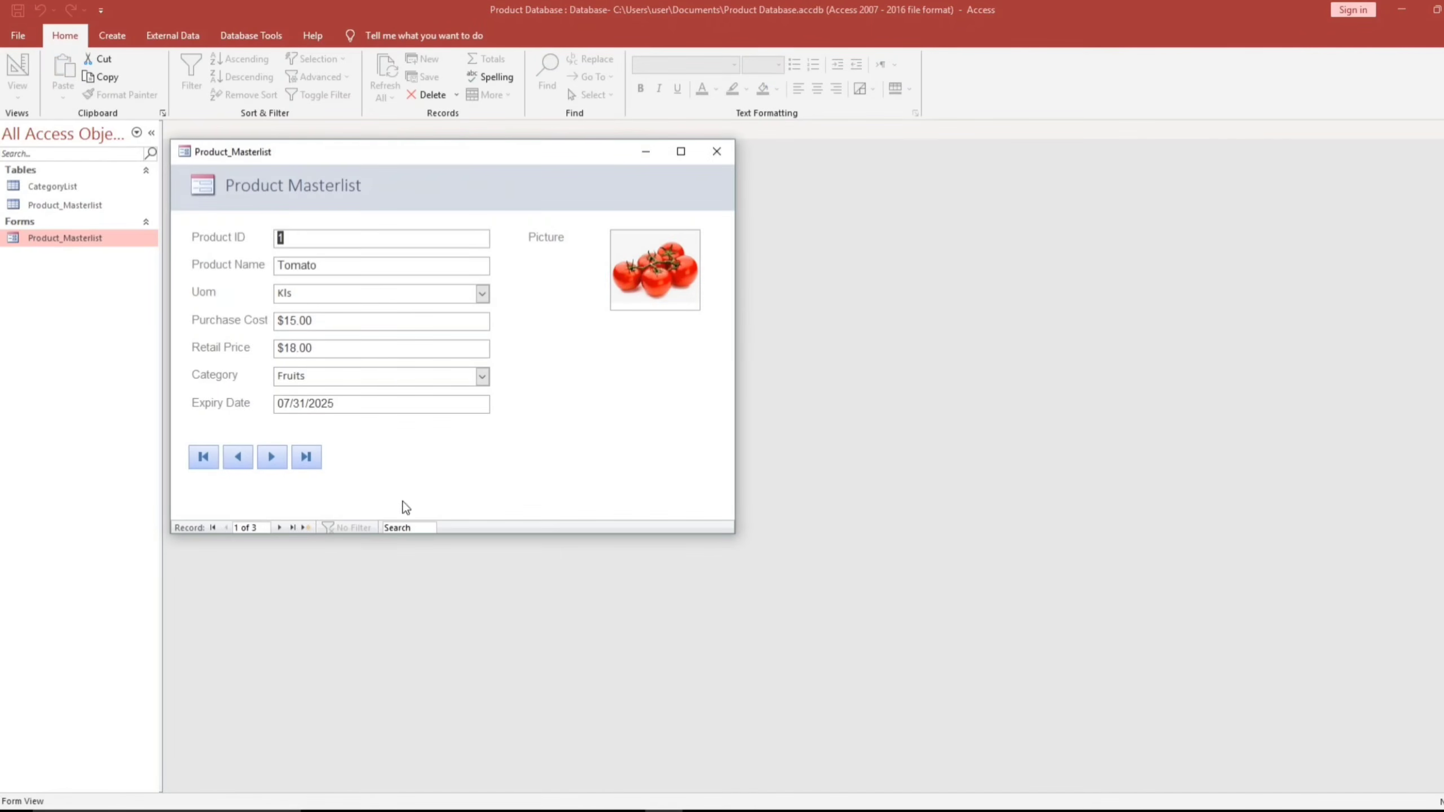
left_click(271, 458)
left_click(271, 459)
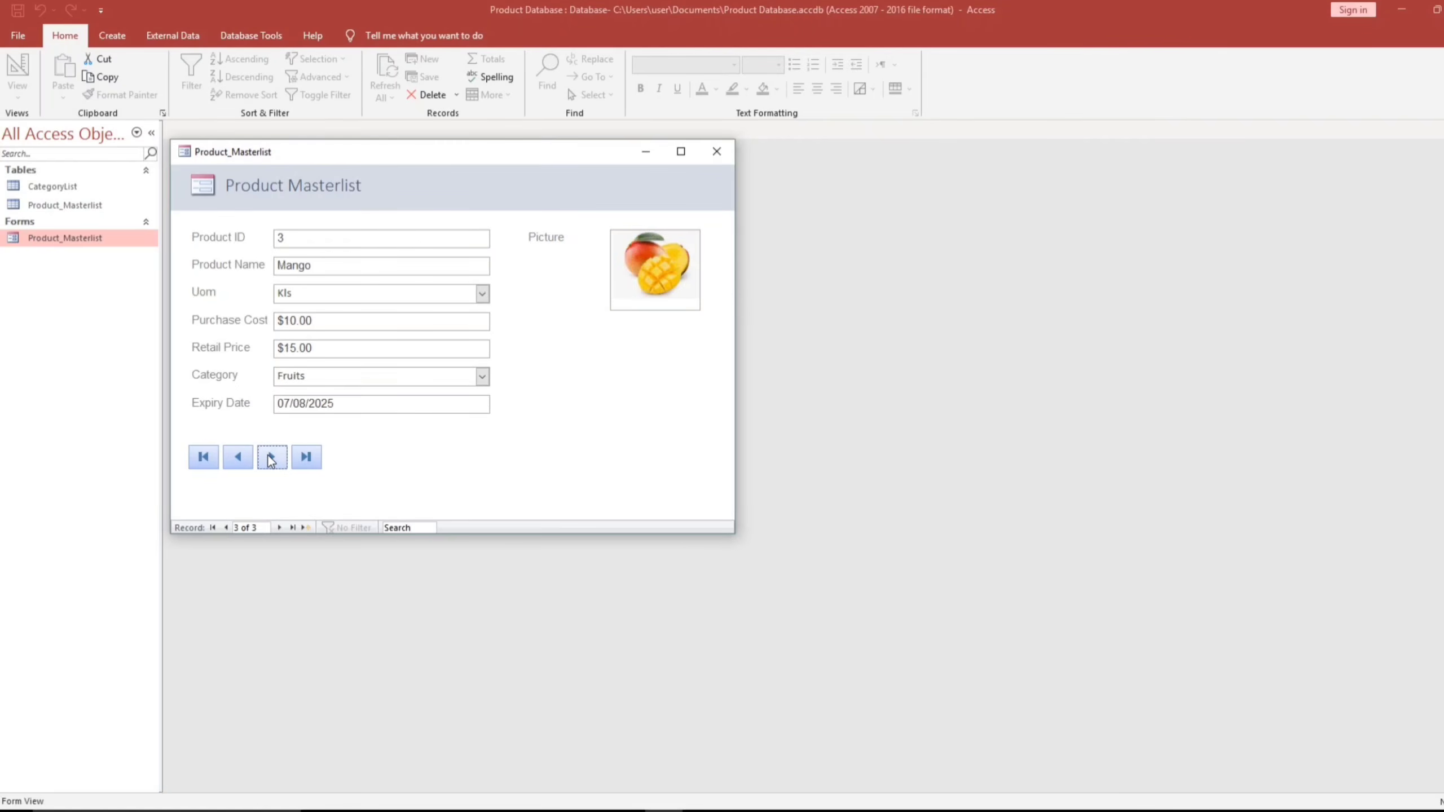
left_click(272, 459)
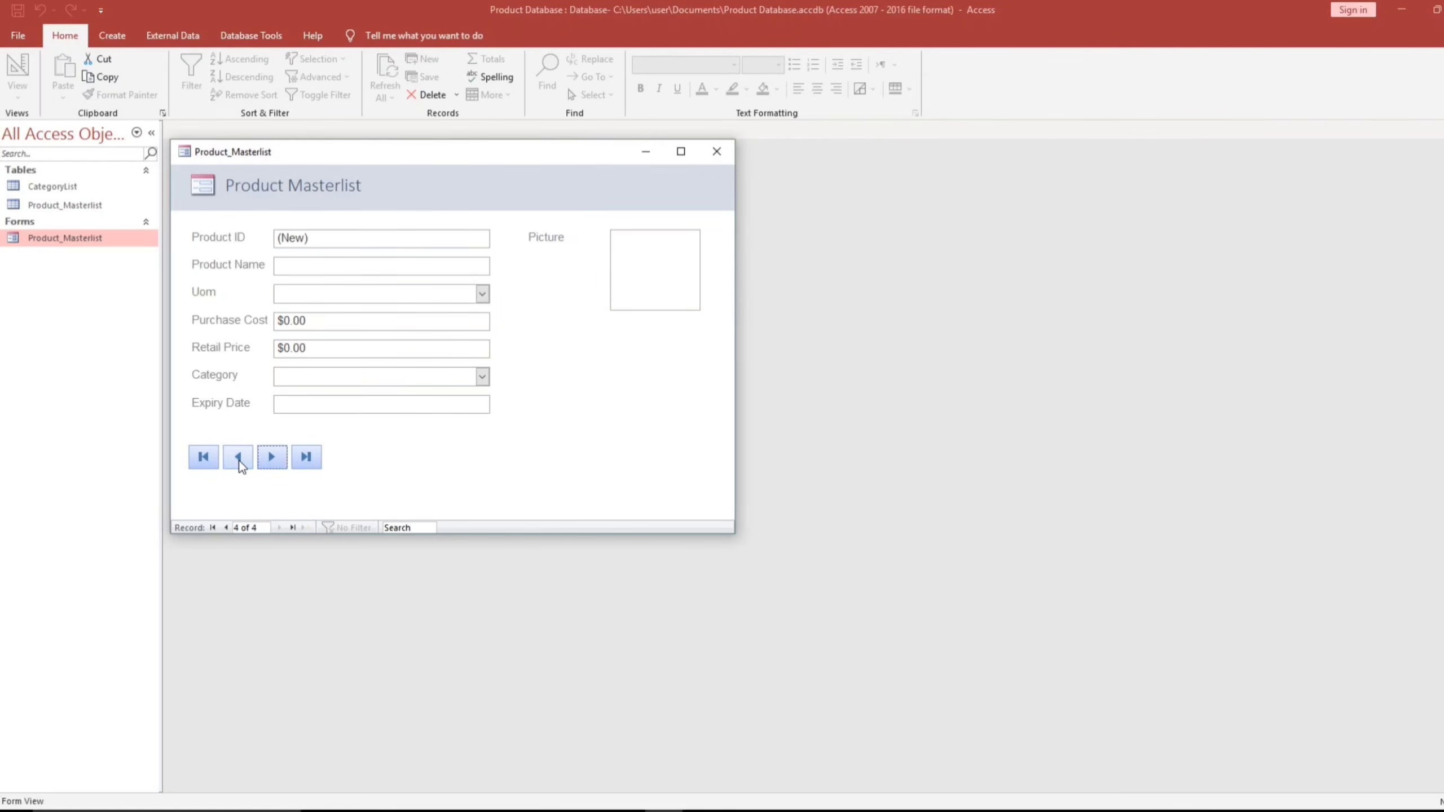
left_click(201, 458)
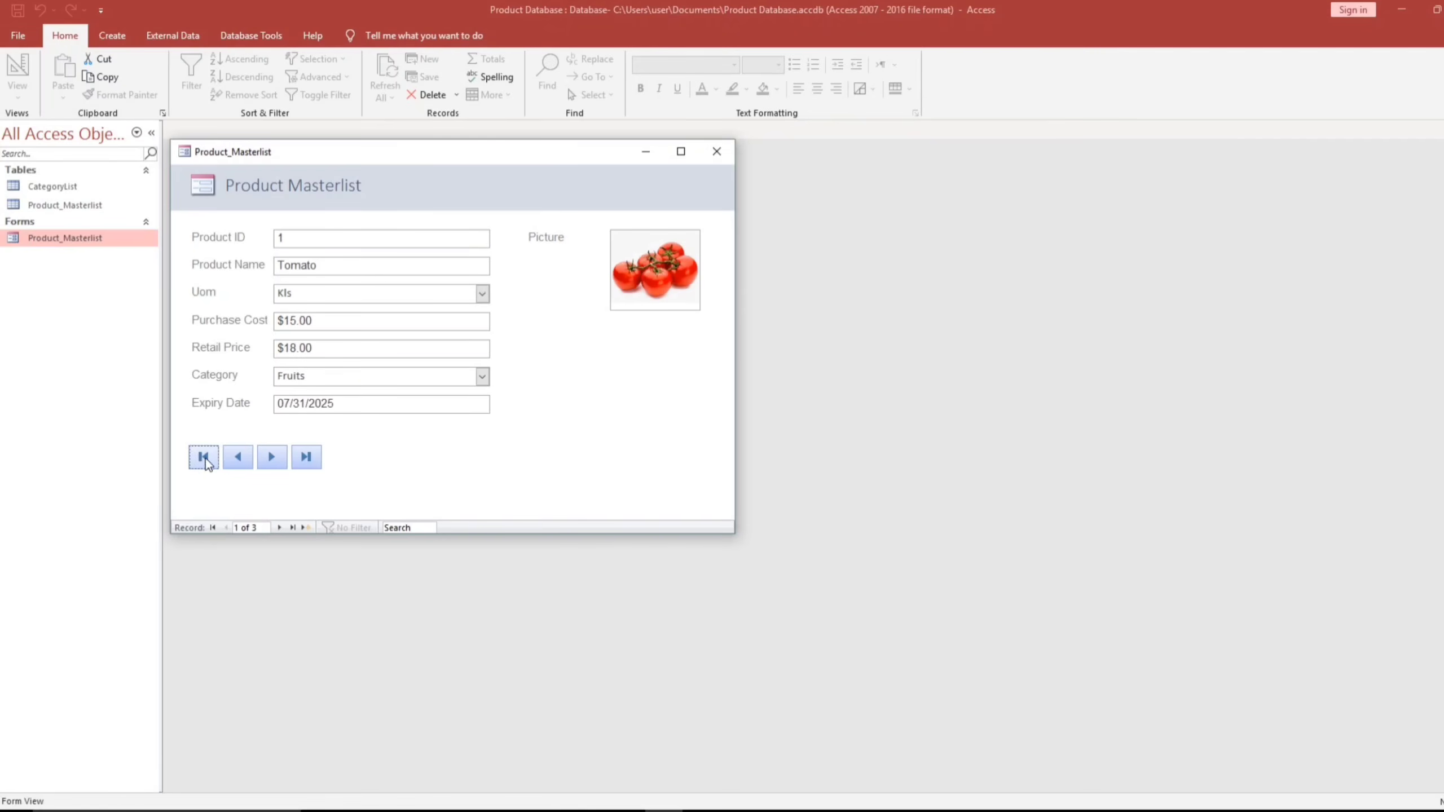
left_click(305, 460)
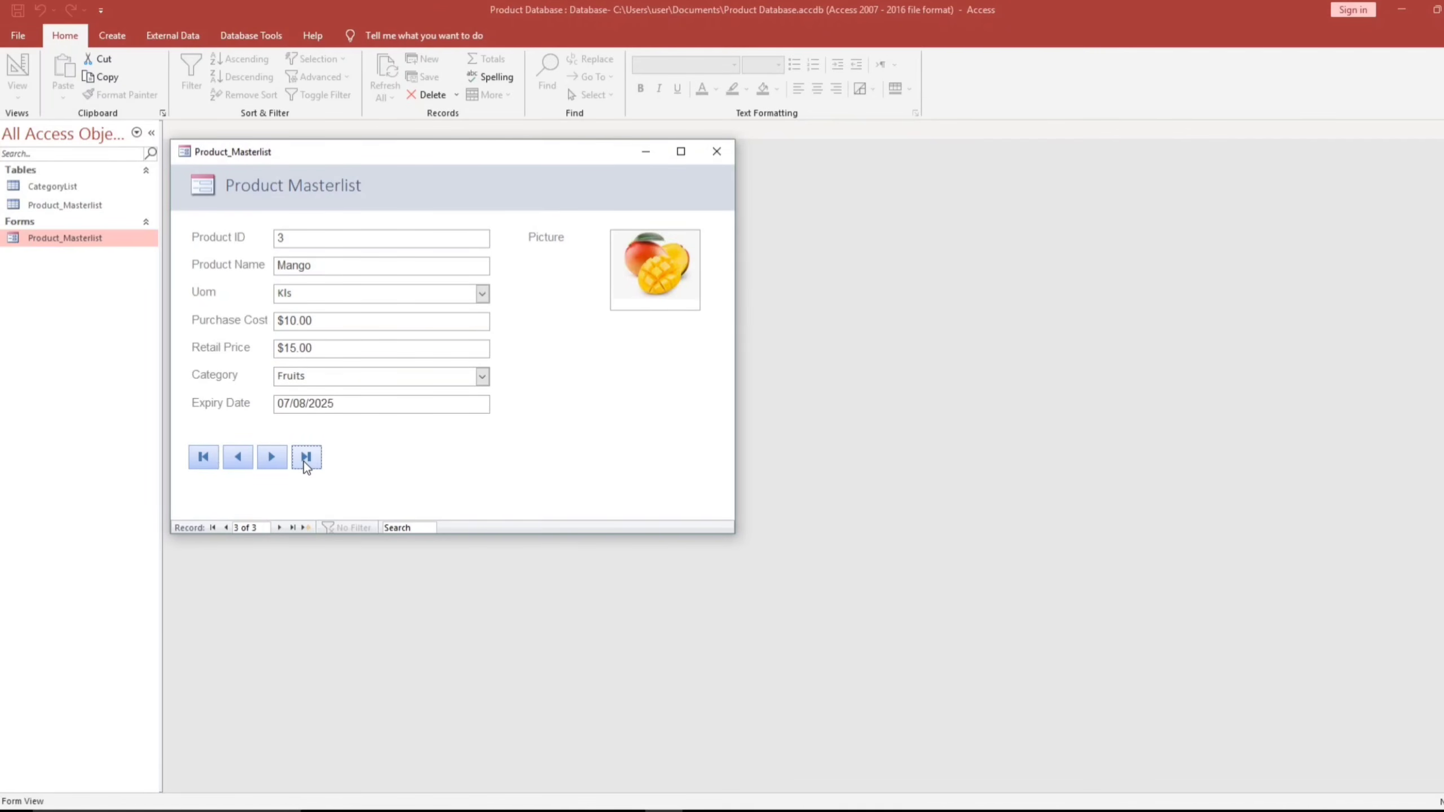
Switch the form to Design View and place a command button beside the last-record button using the Add New Record operation
right_click(450, 455)
left_click(475, 504)
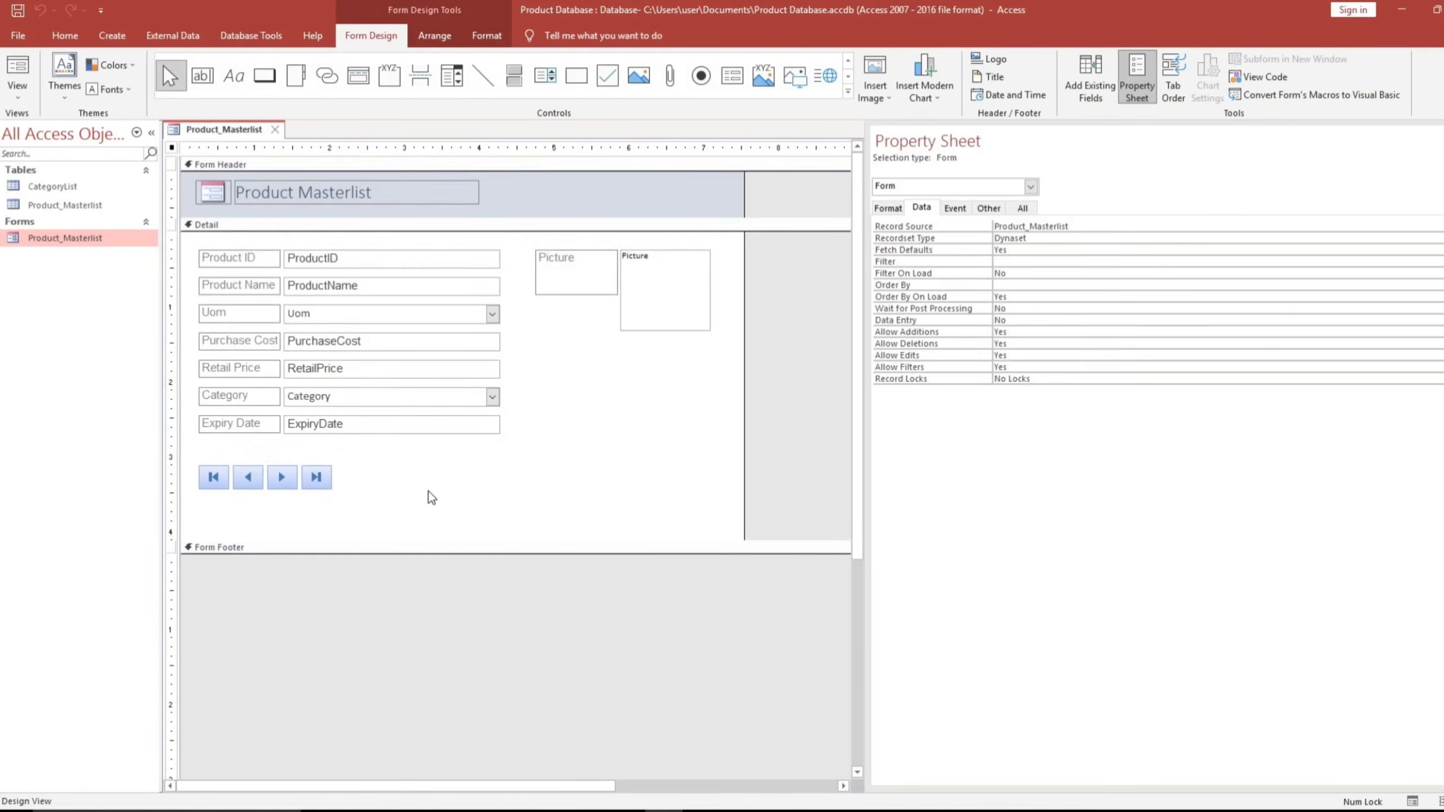
left_click(421, 473)
left_click(263, 77)
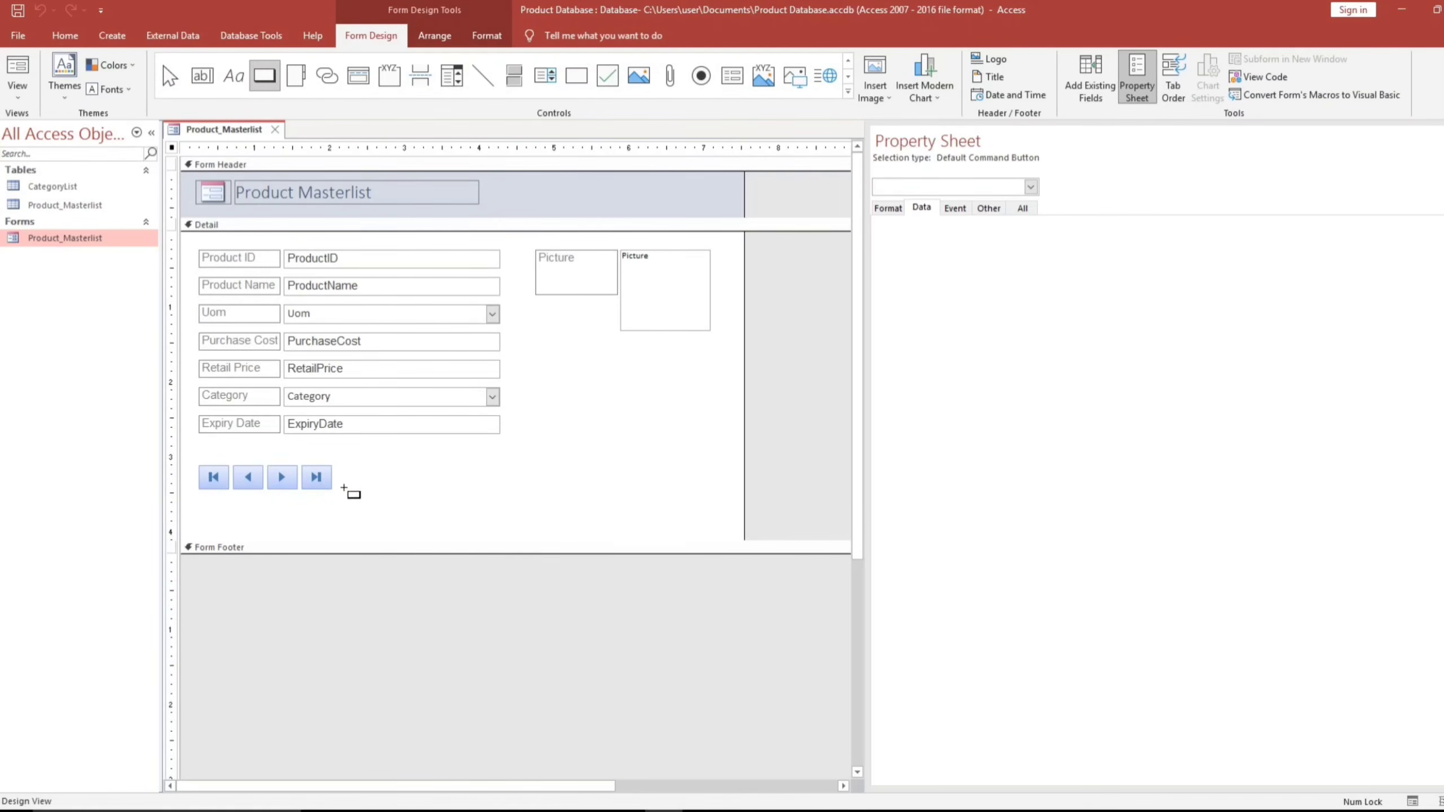
left_click(346, 470)
left_click(718, 306)
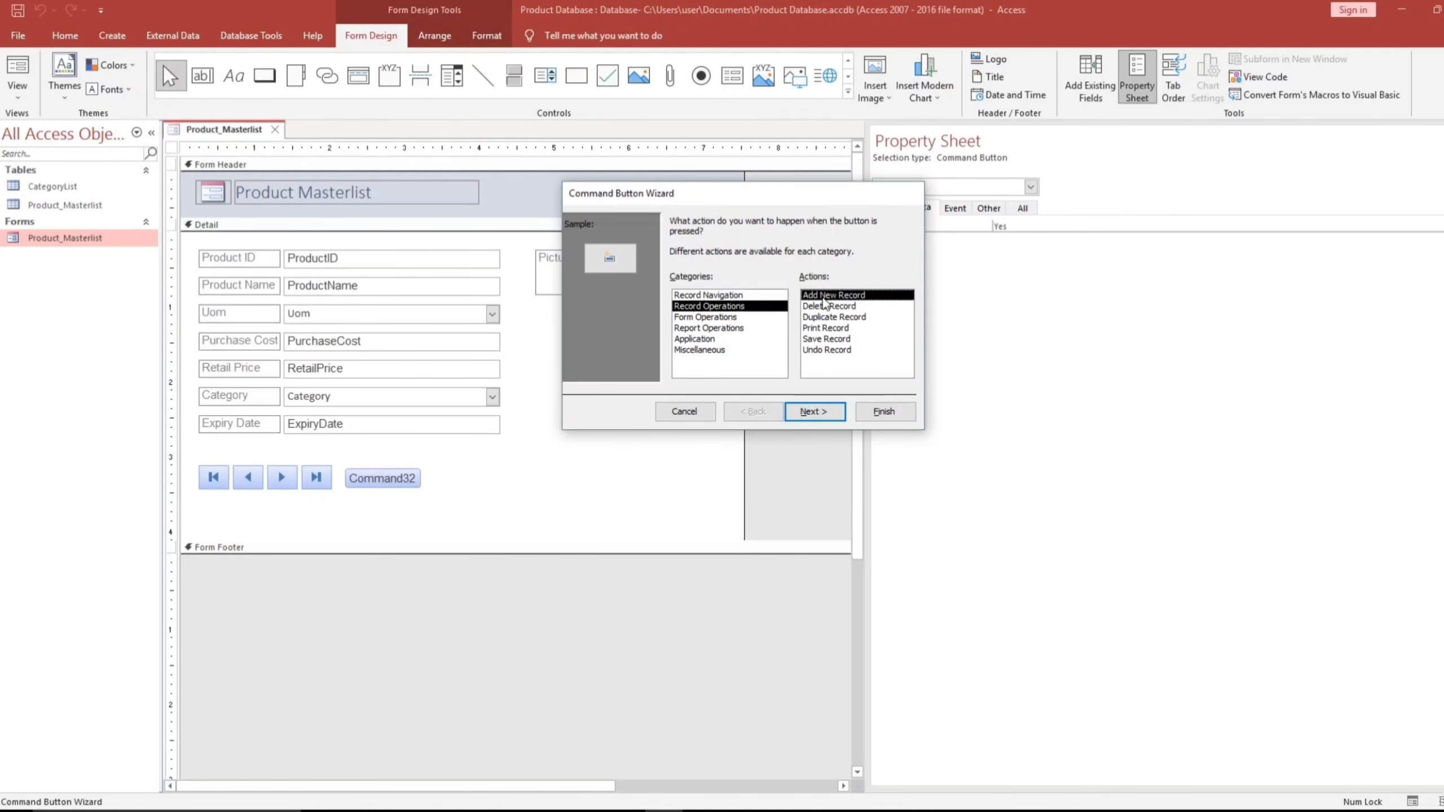
left_click(815, 413)
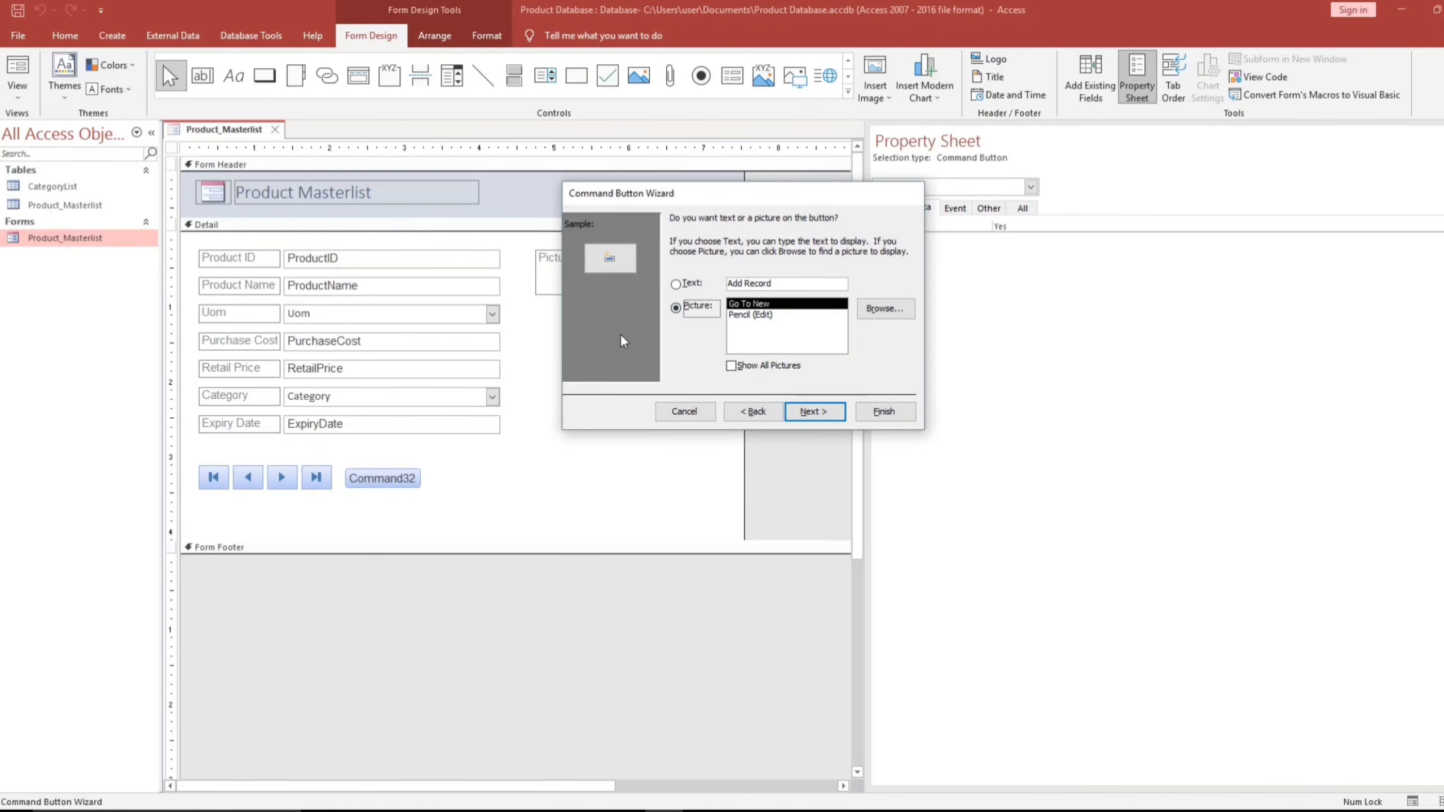
Set the new command button's text to Add and name it Add_btn
left_click(774, 283)
key("BackSpace")
key("BackSpace")
key("BackSpace")
key("BackSpace")
key("BackSpace")
key("BackSpace")
key("BackSpace")
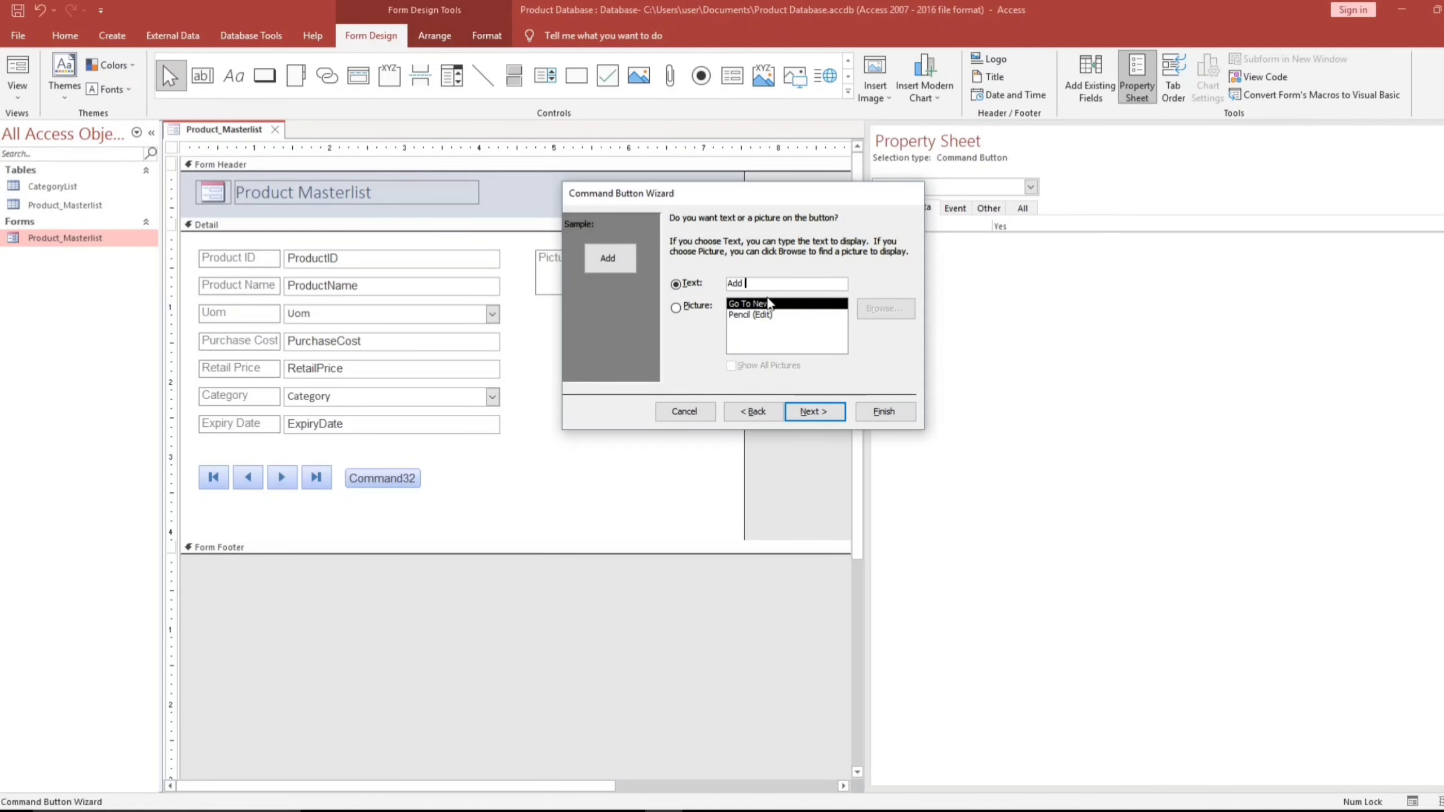
left_click(820, 410)
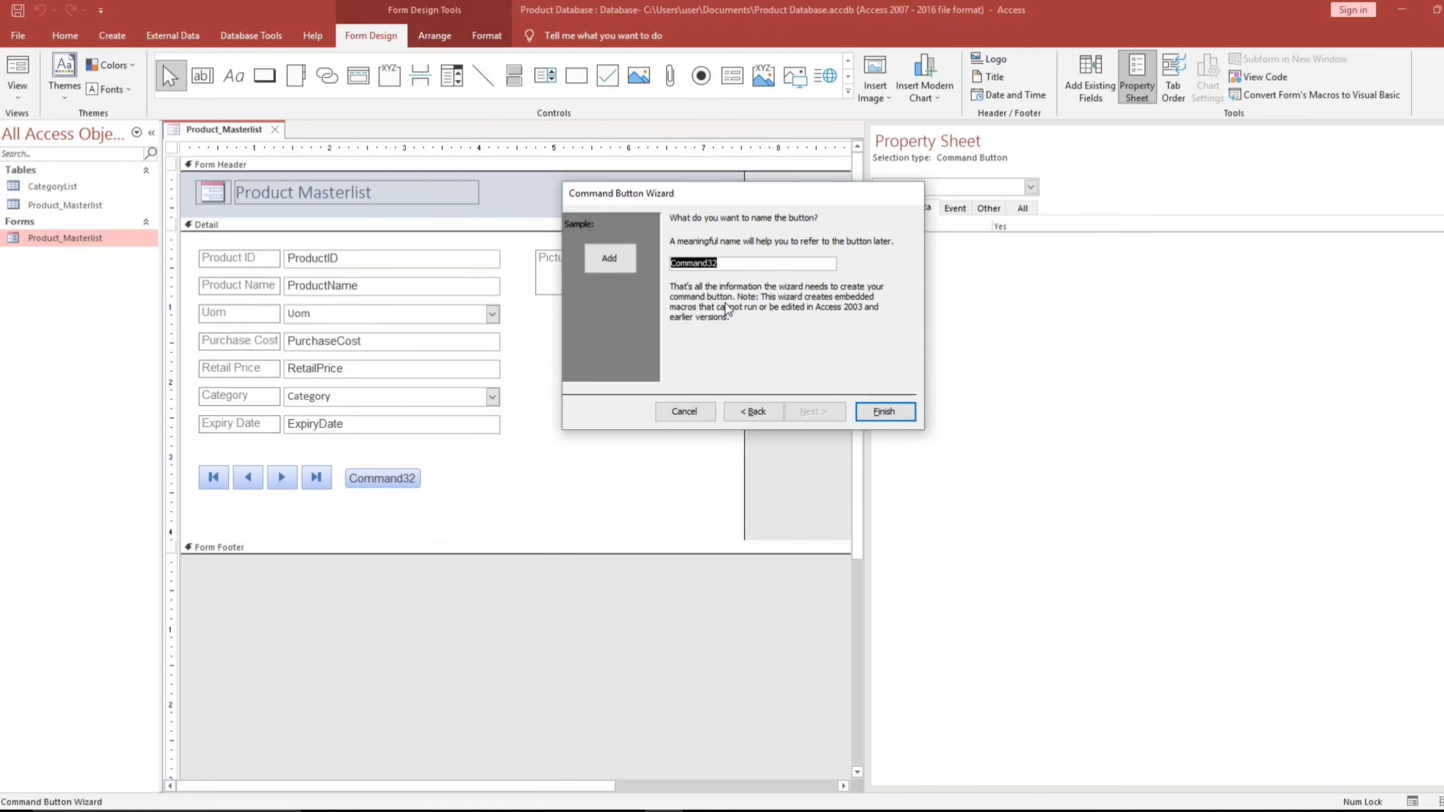
type("Add_btn")
key("Return")
left_click(343, 531)
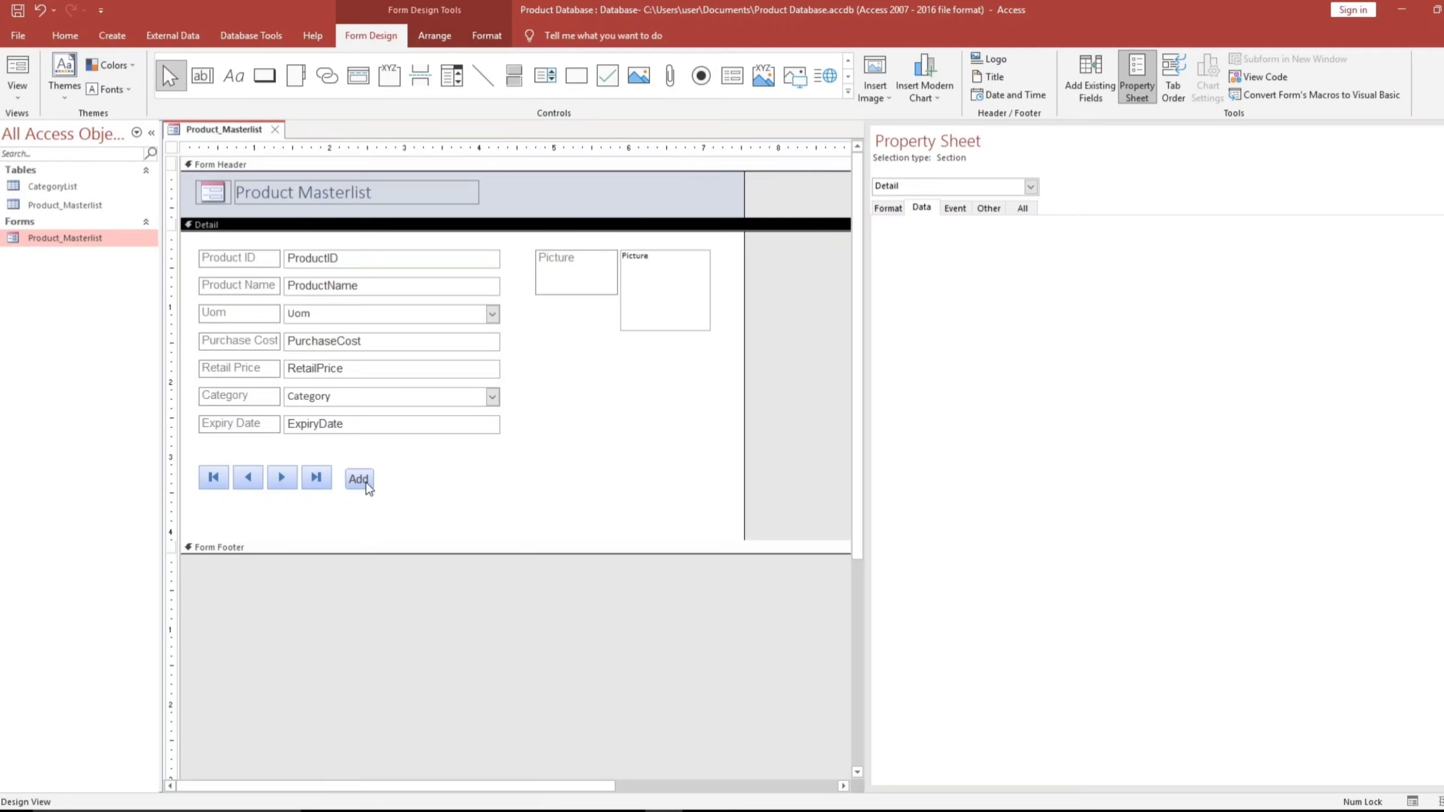
Place another command button beside the Add button using the Delete Record operation
left_click(264, 75)
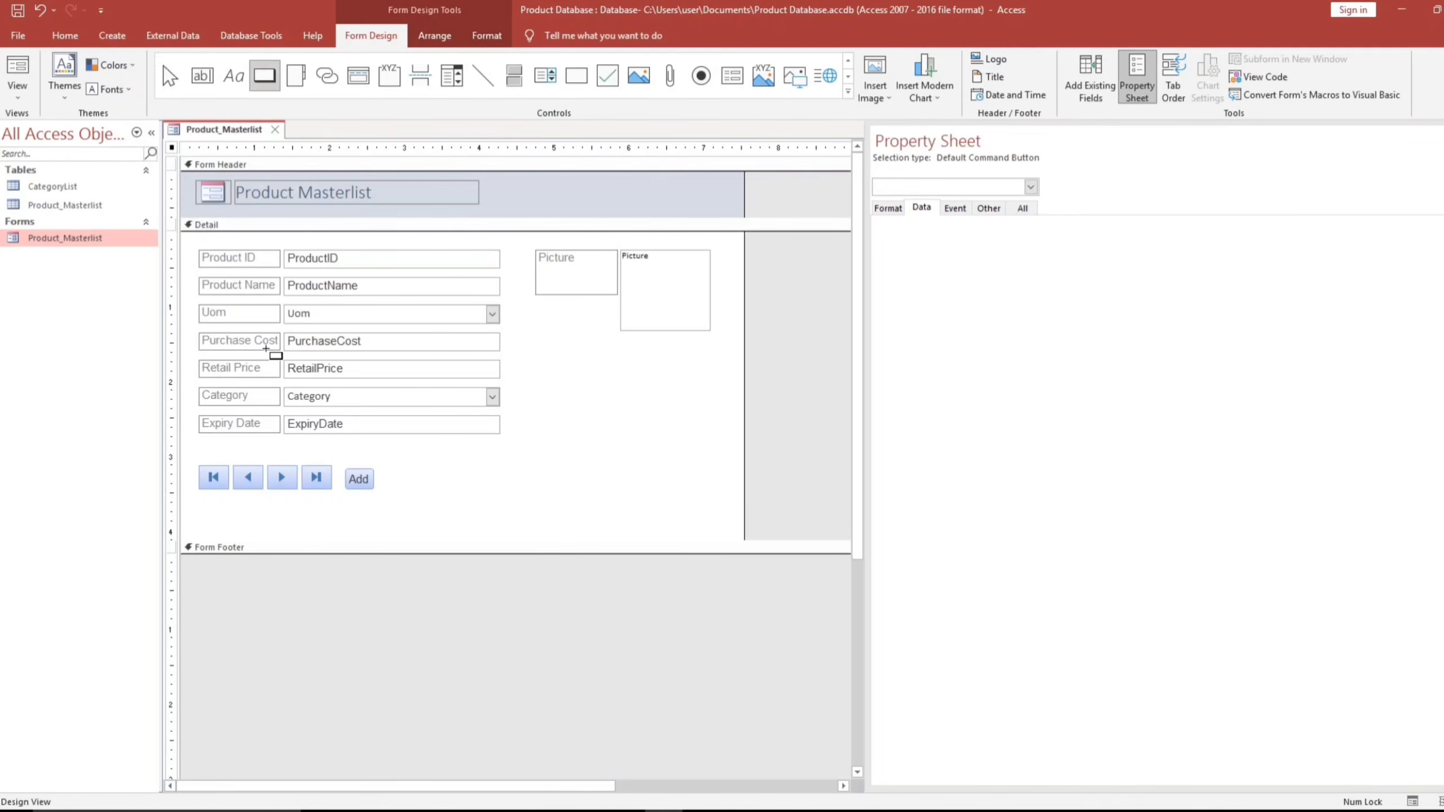
left_click_drag(378, 459, 463, 485)
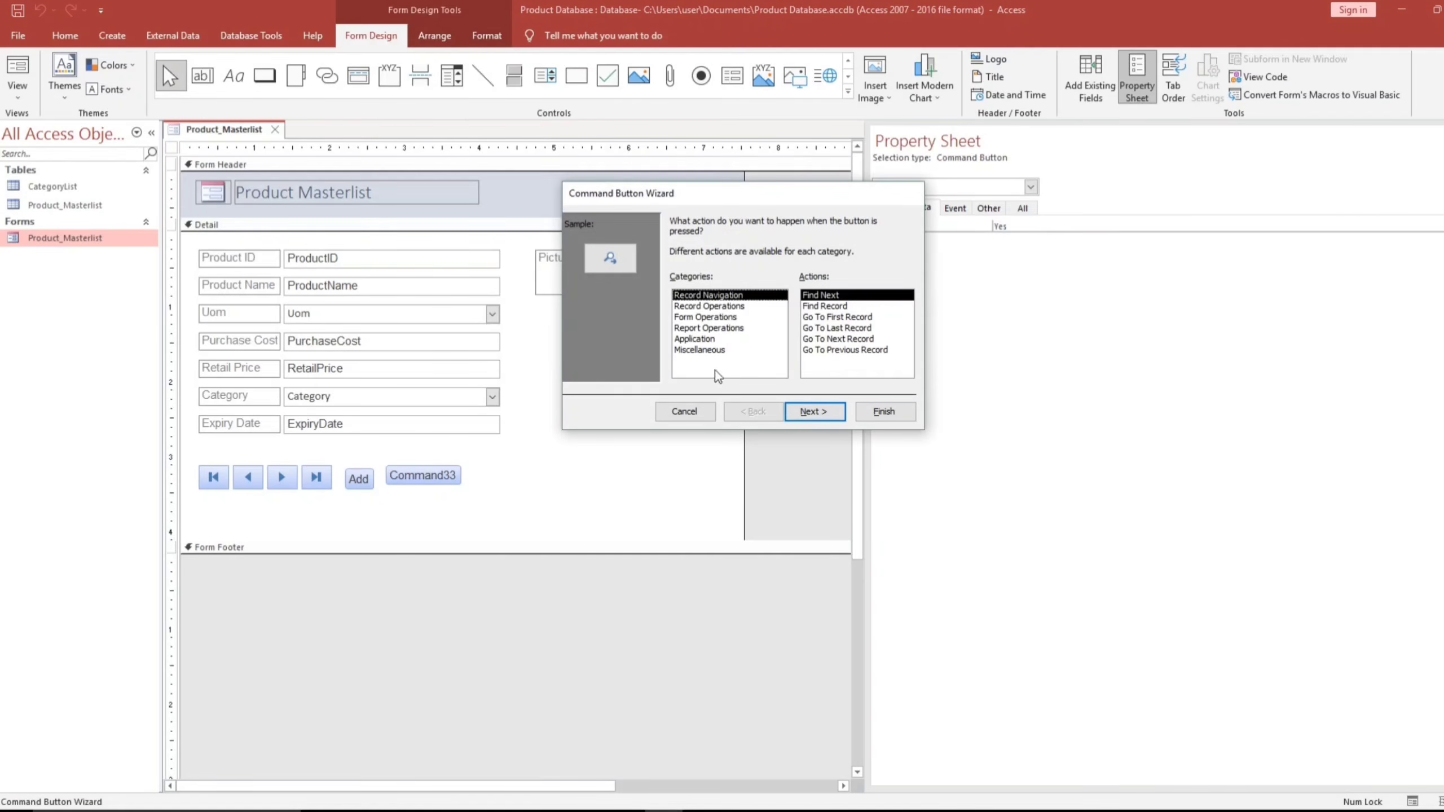
left_click(710, 306)
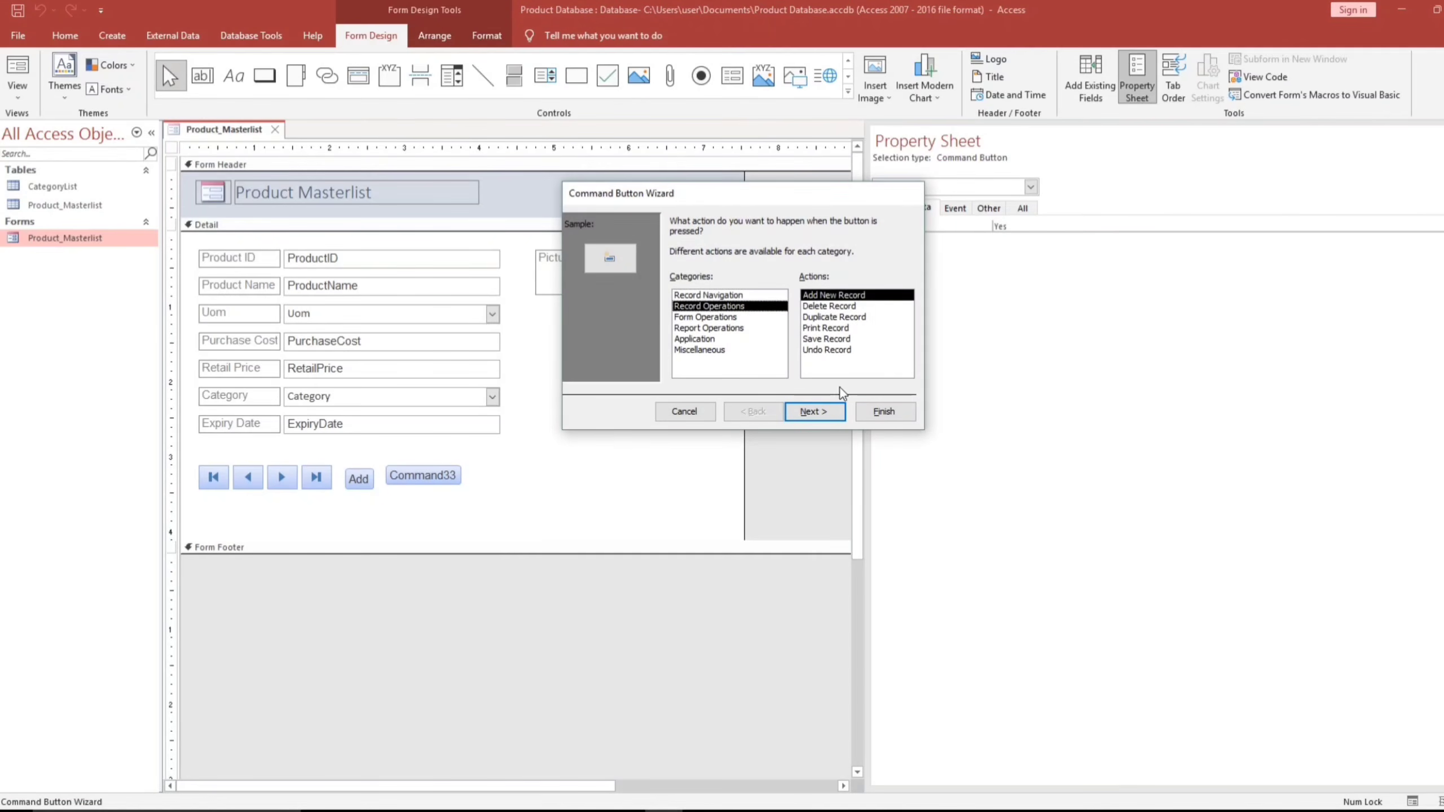
left_click(831, 307)
left_click(813, 412)
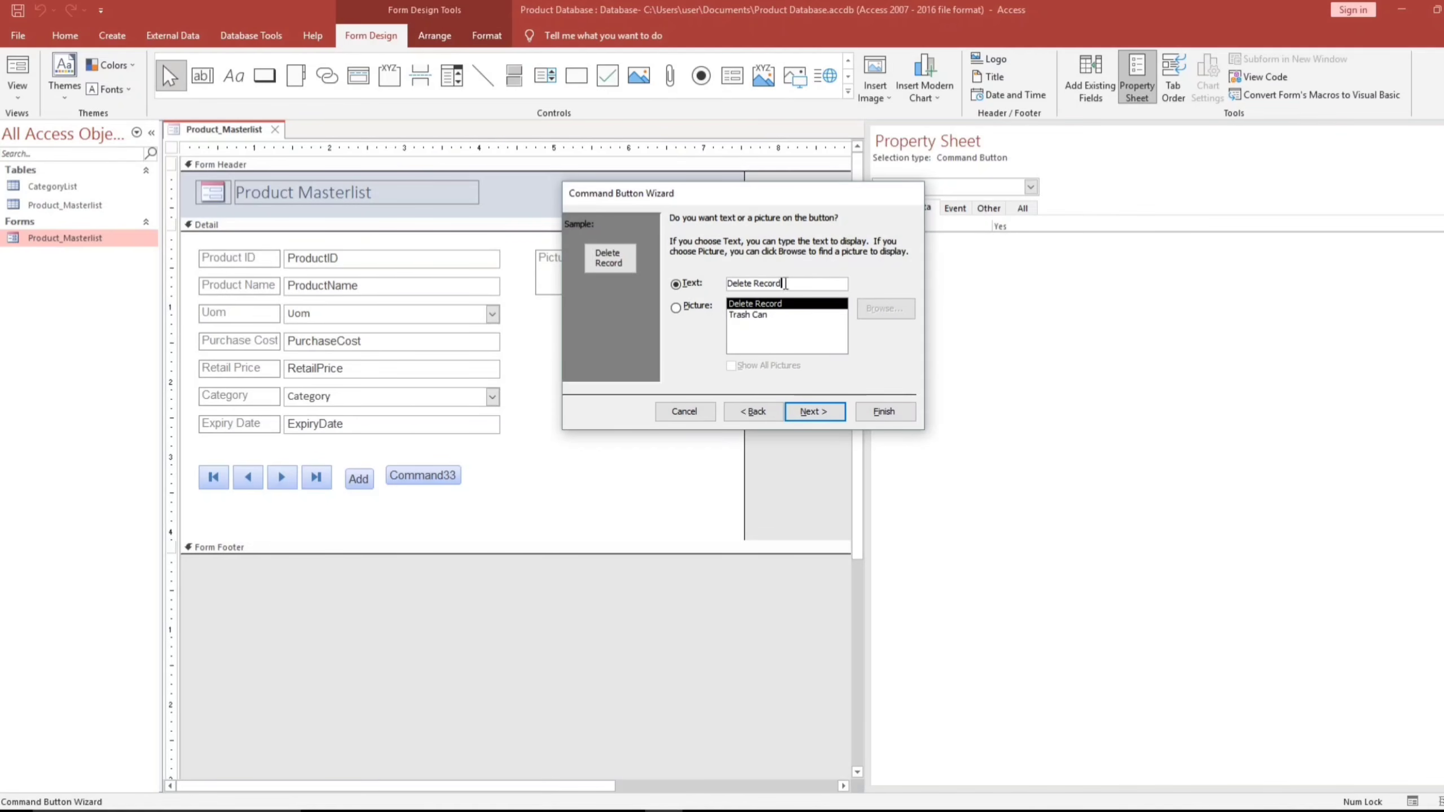
Set the second command button's text to Delete and name it Del_btn
key("BackSpace")
key("BackSpace")
key("BackSpace")
key("BackSpace")
key("BackSpace")
key("BackSpace")
key("BackSpace")
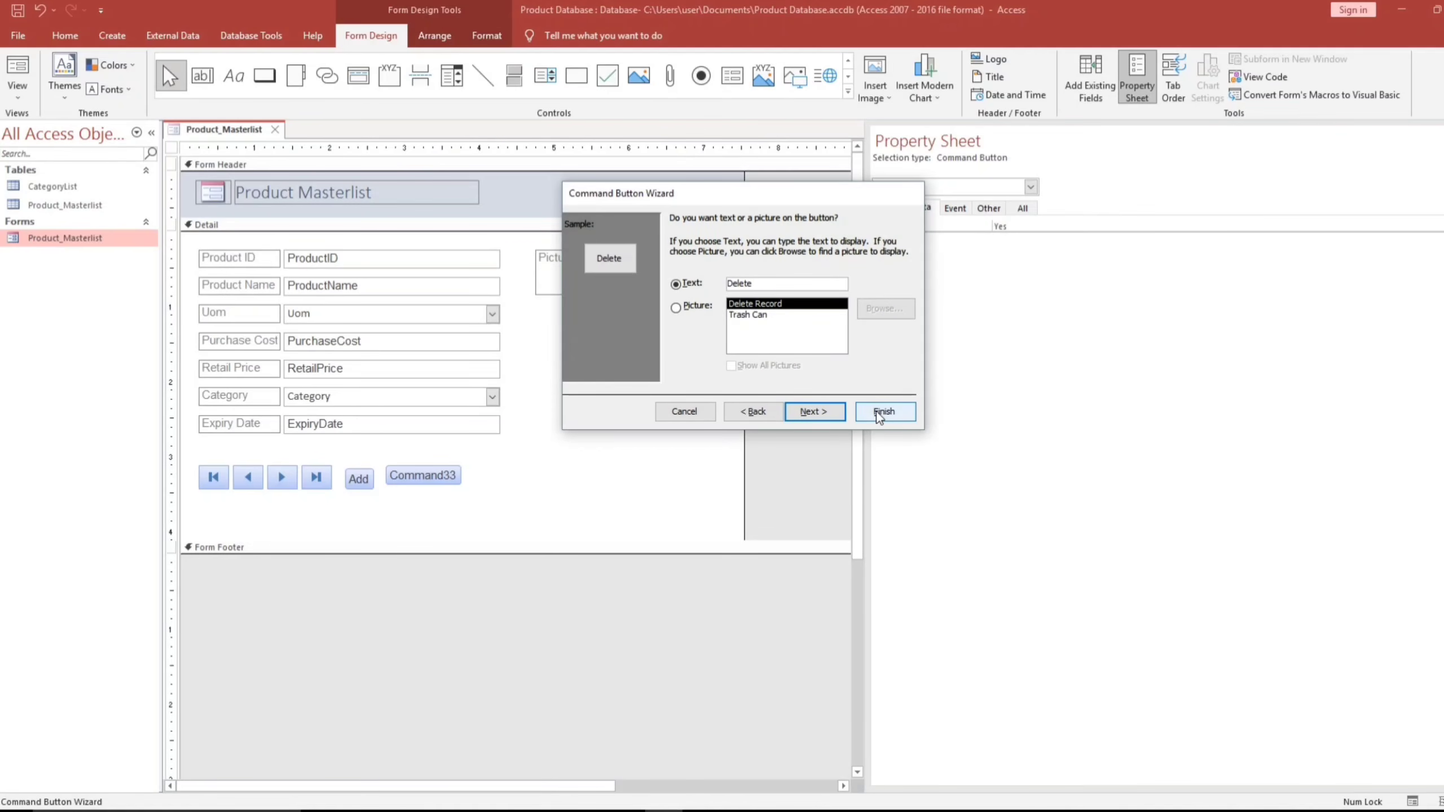
left_click(827, 411)
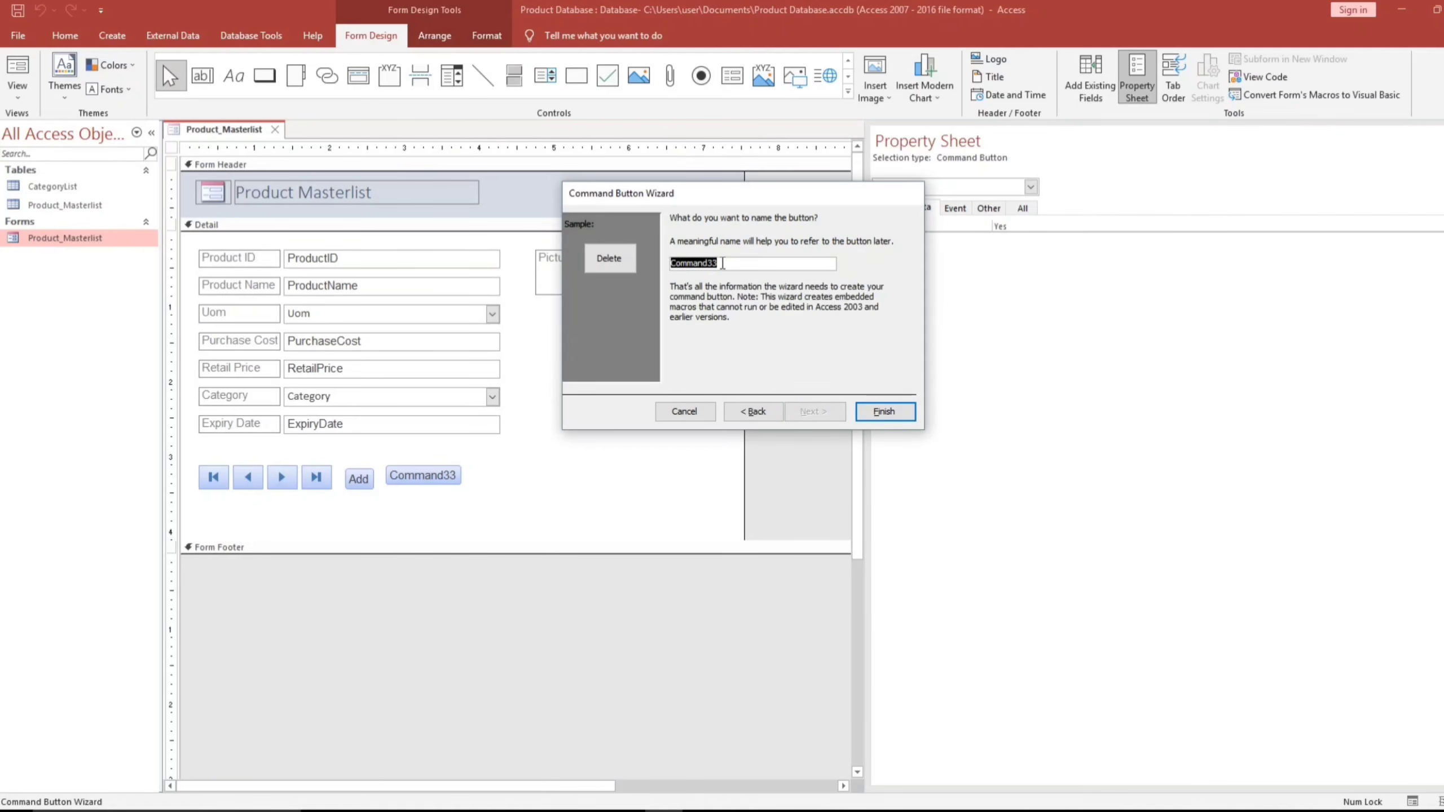
type("Del_btn")
key("Return")
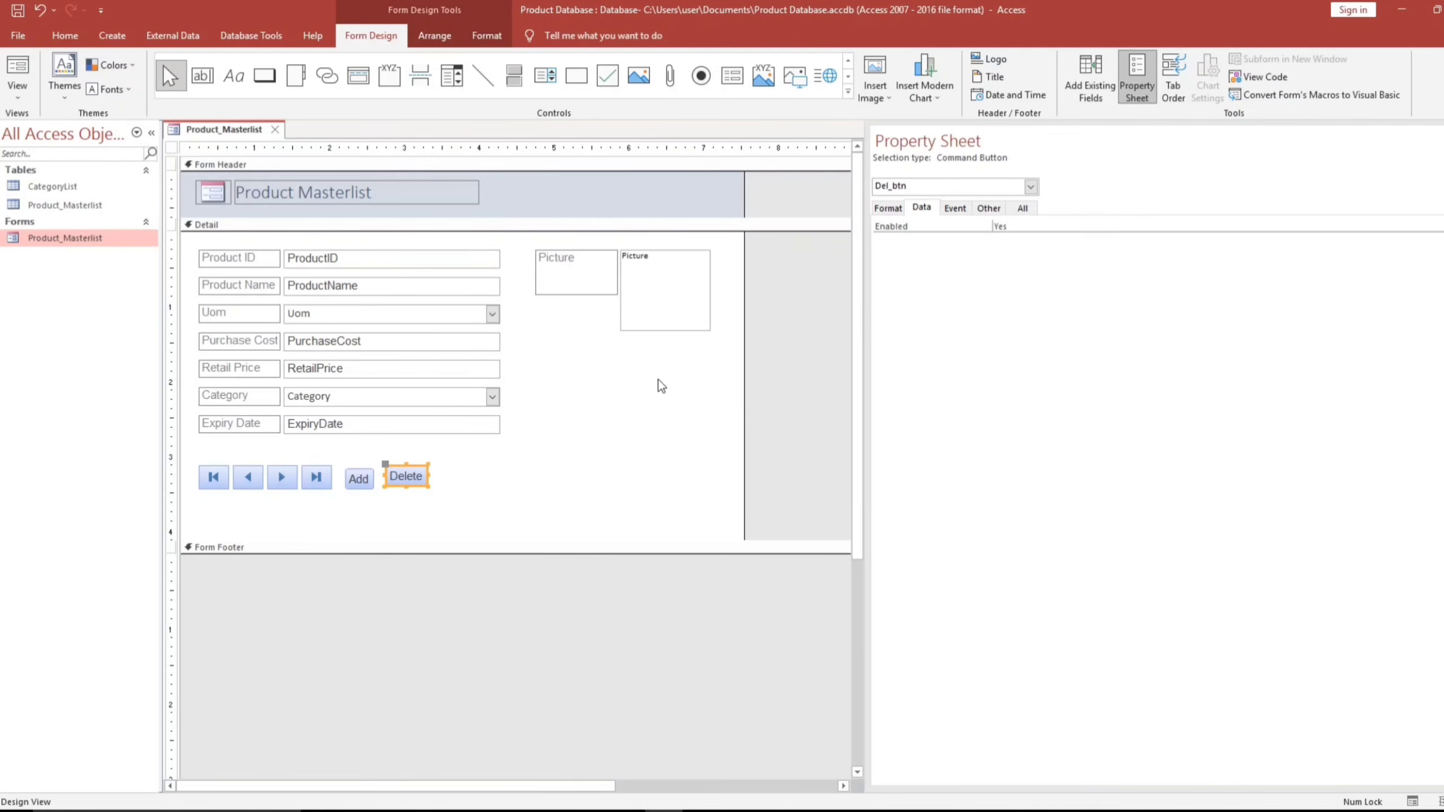
Align the Add and Delete buttons to the top
left_click_drag(456, 481, 333, 484)
right_click(357, 483)
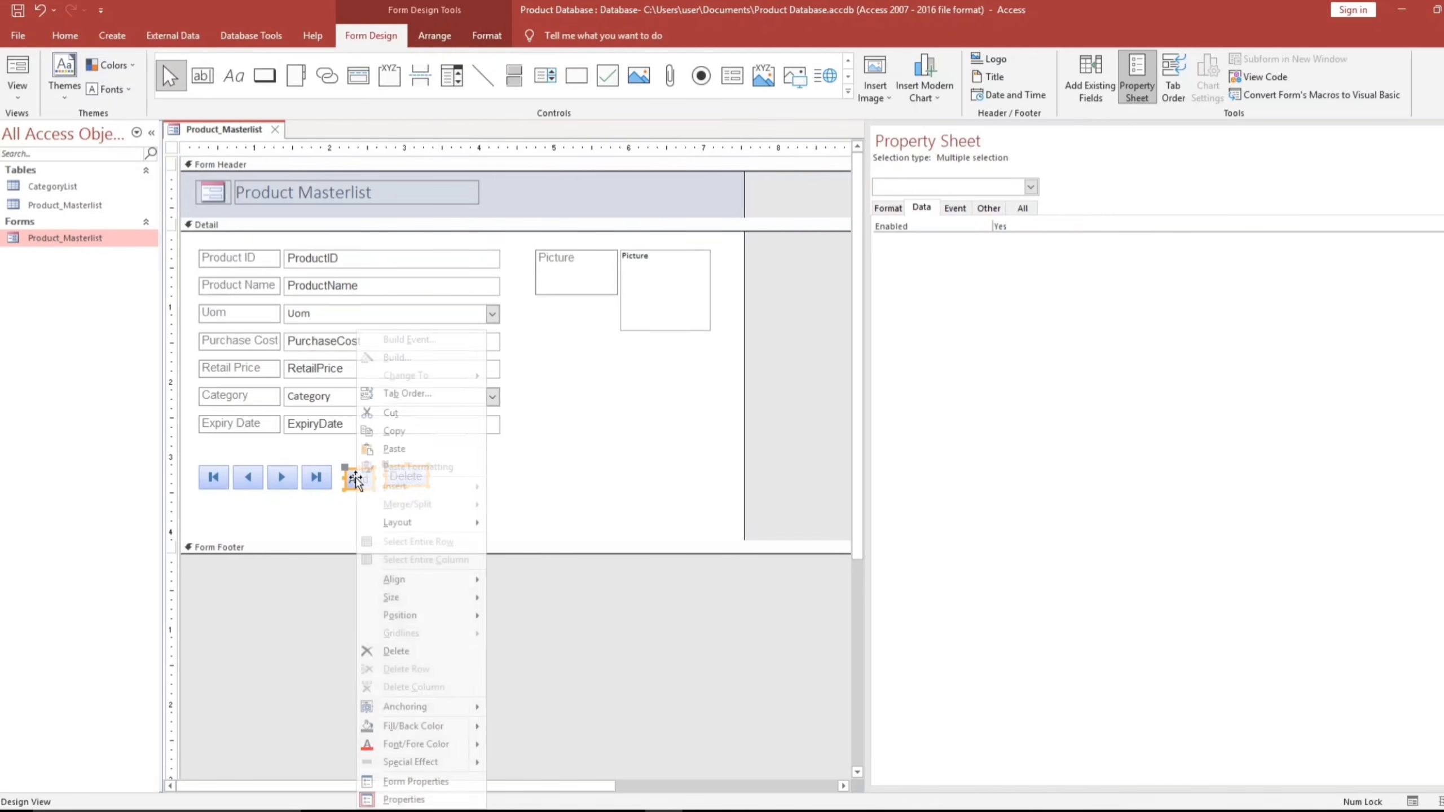
mouse_move(419, 578)
left_click(515, 618)
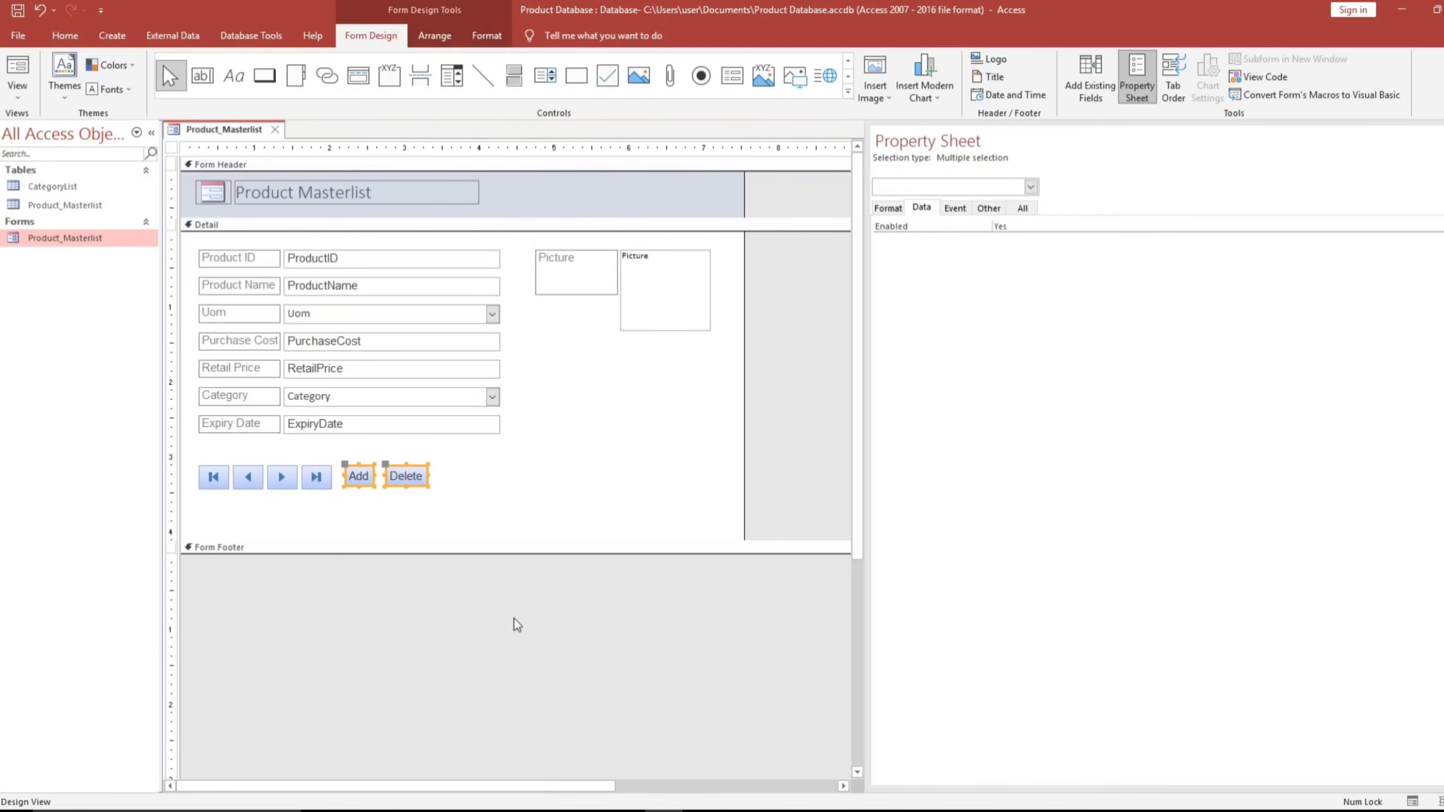
Change the shape of the Add and Delete buttons to a square-cornered rectangle
left_click(487, 36)
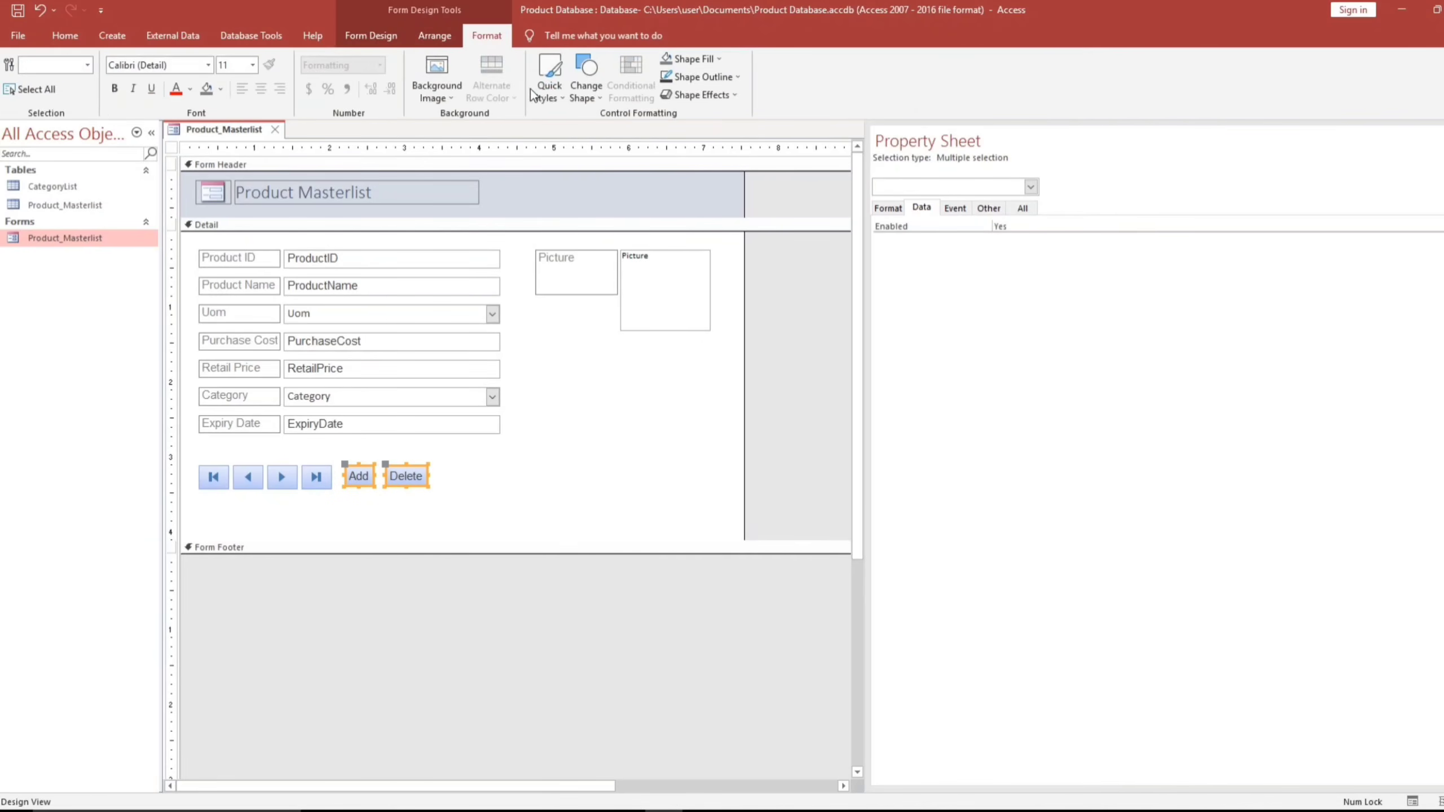
left_click(583, 100)
left_click(590, 124)
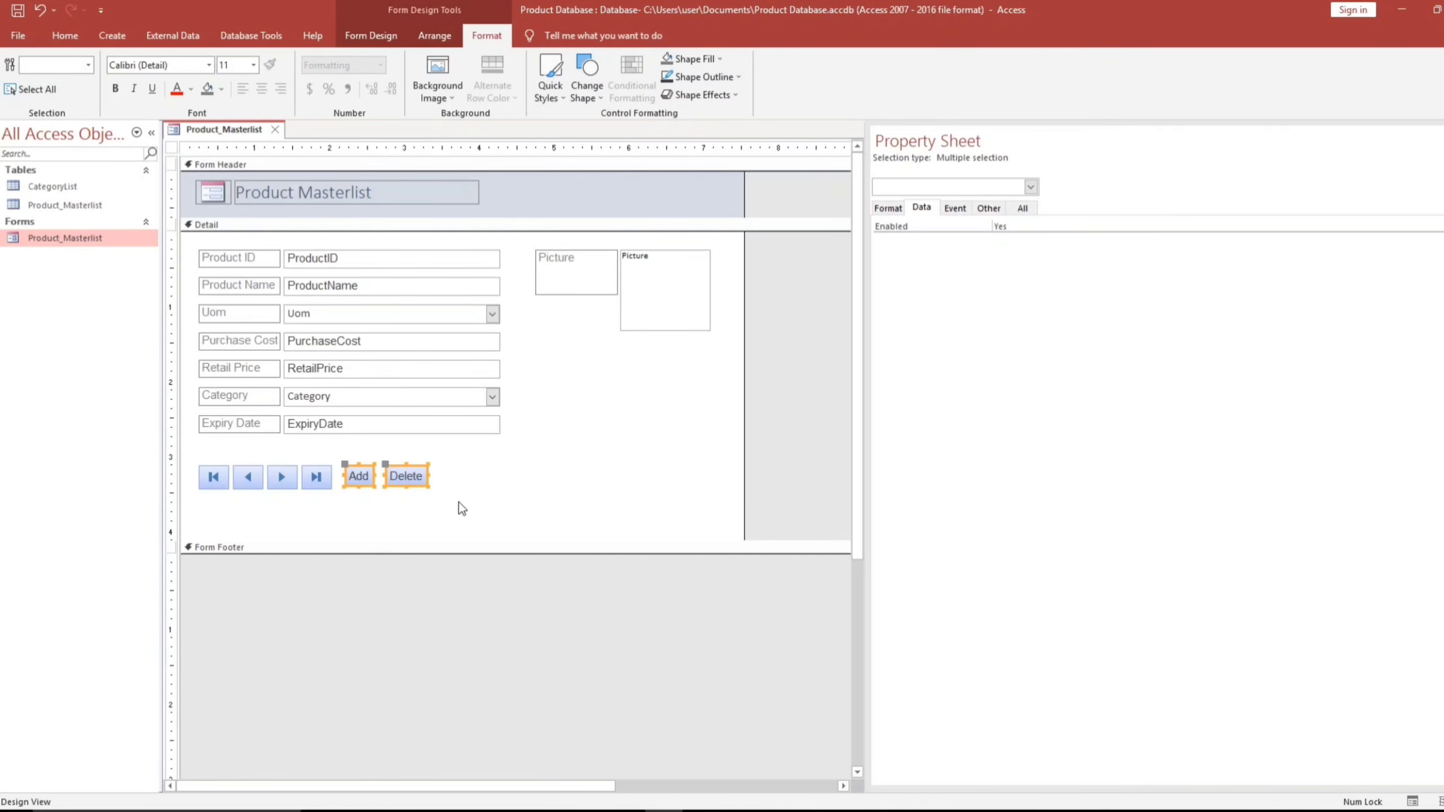
Widen the Add button slightly toward the Delete button
left_click(392, 486)
left_click(362, 479)
left_click_drag(374, 476, 456, 476)
left_click(512, 488)
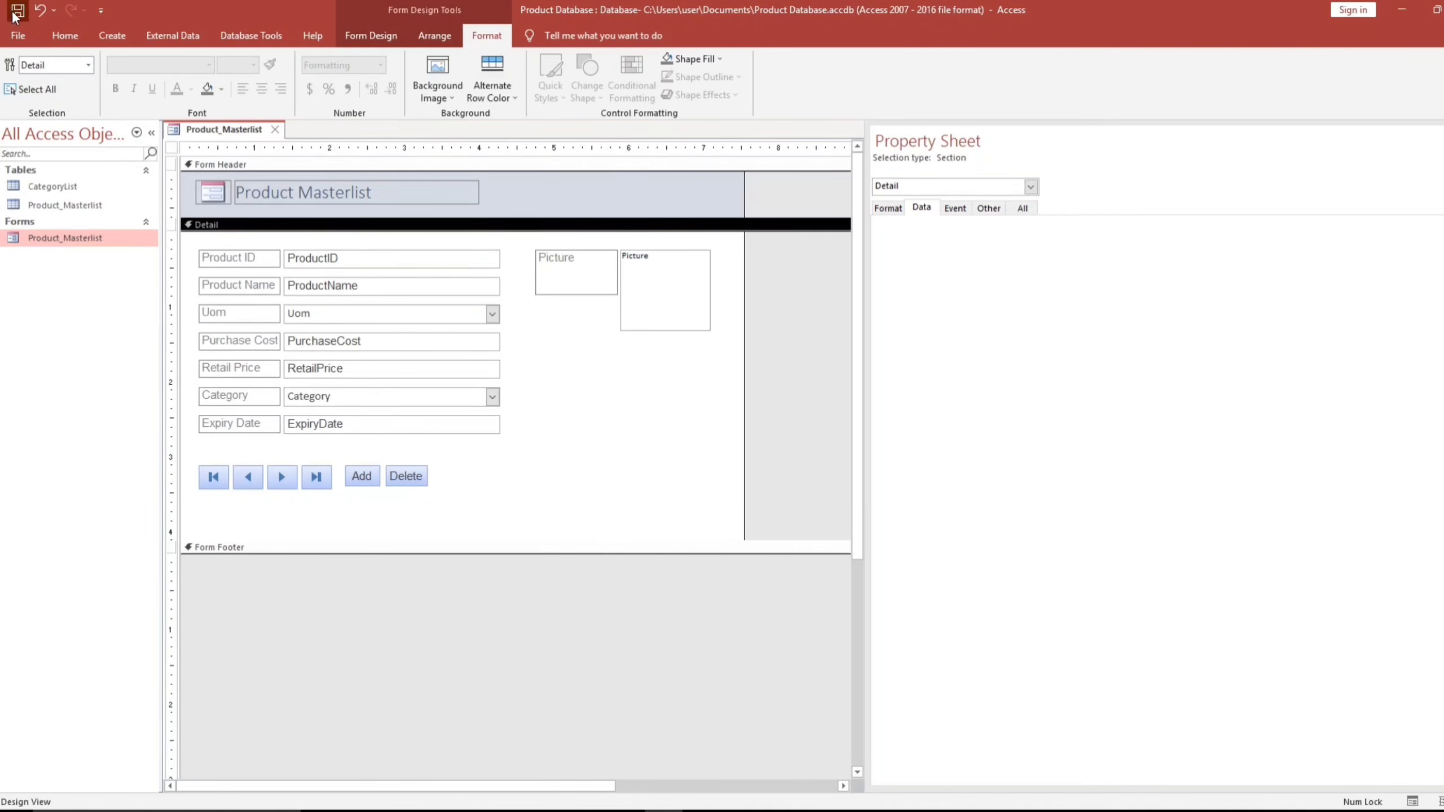
Switch the form to Form View and test the Add button by opening a blank record
left_click(64, 35)
left_click(17, 77)
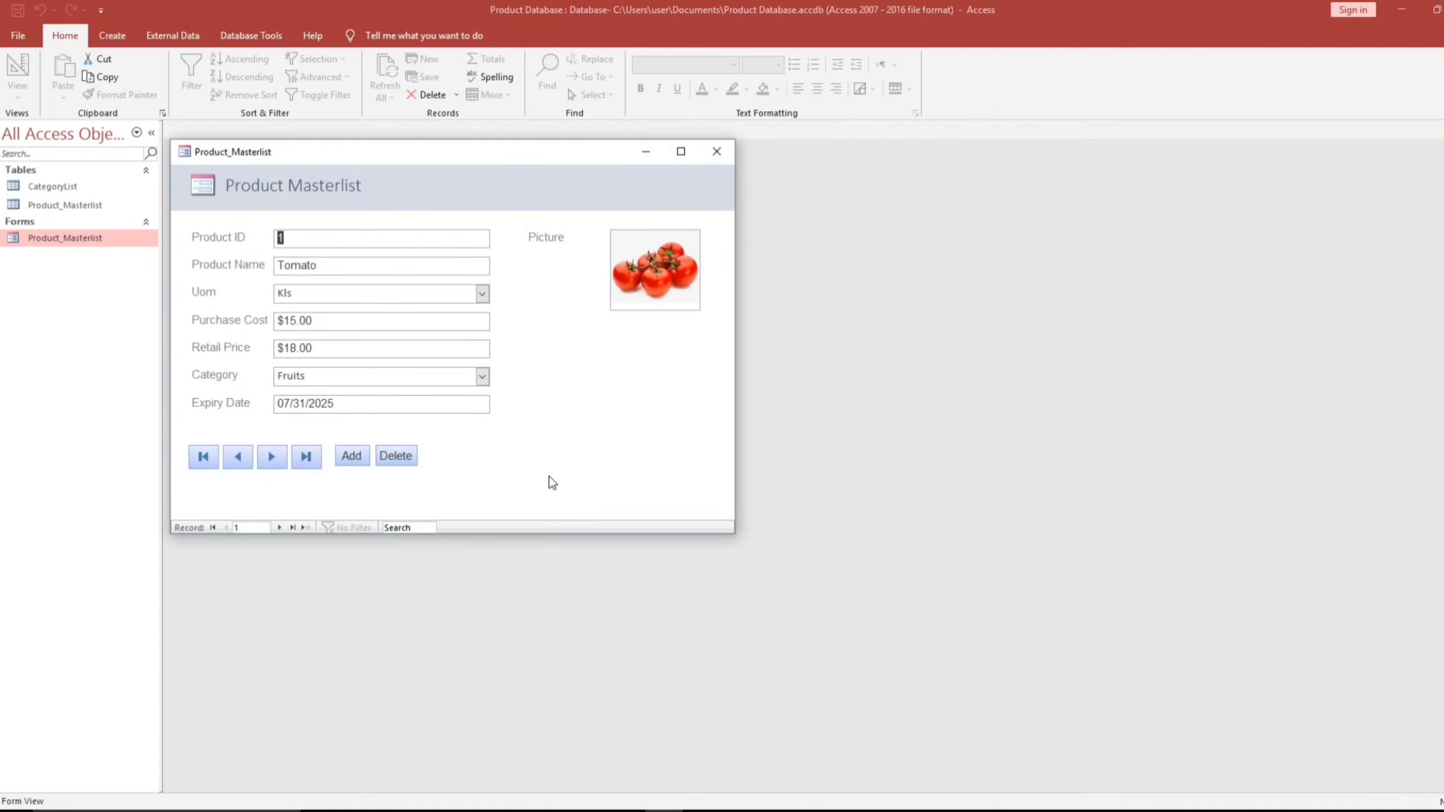
left_click(353, 457)
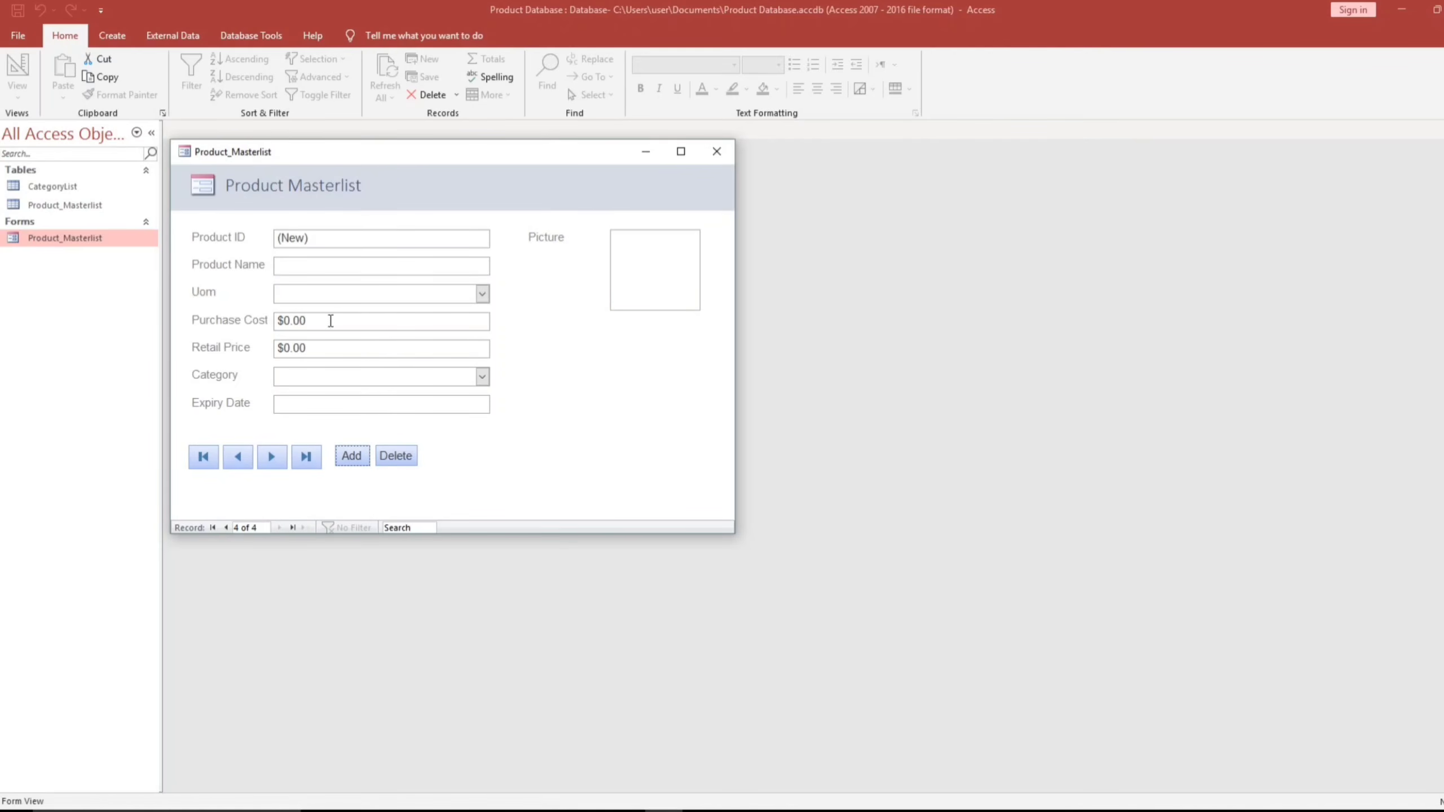
Go back to the Mango record, delete it with the Delete button, and try moving to the next record
left_click(235, 457)
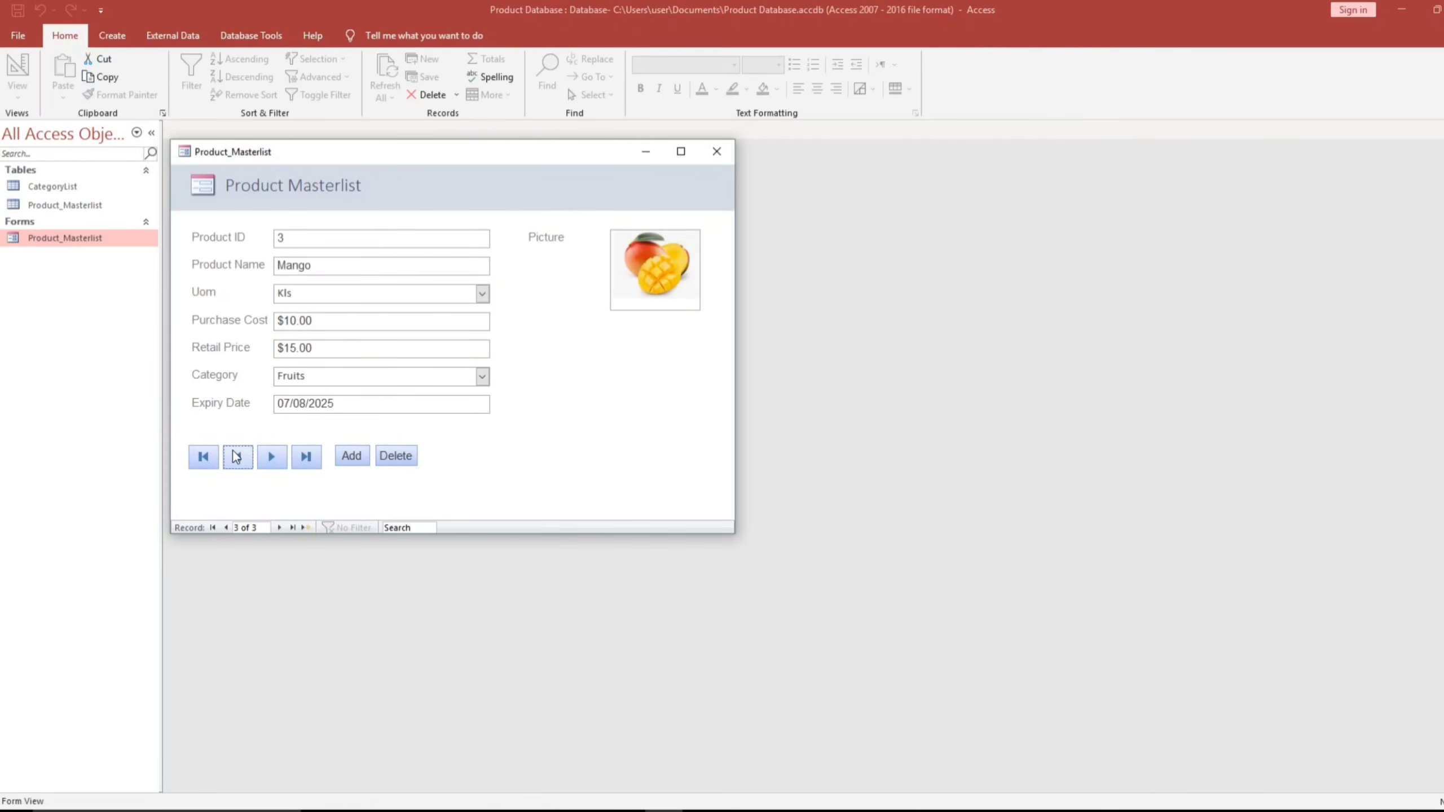
left_click(400, 457)
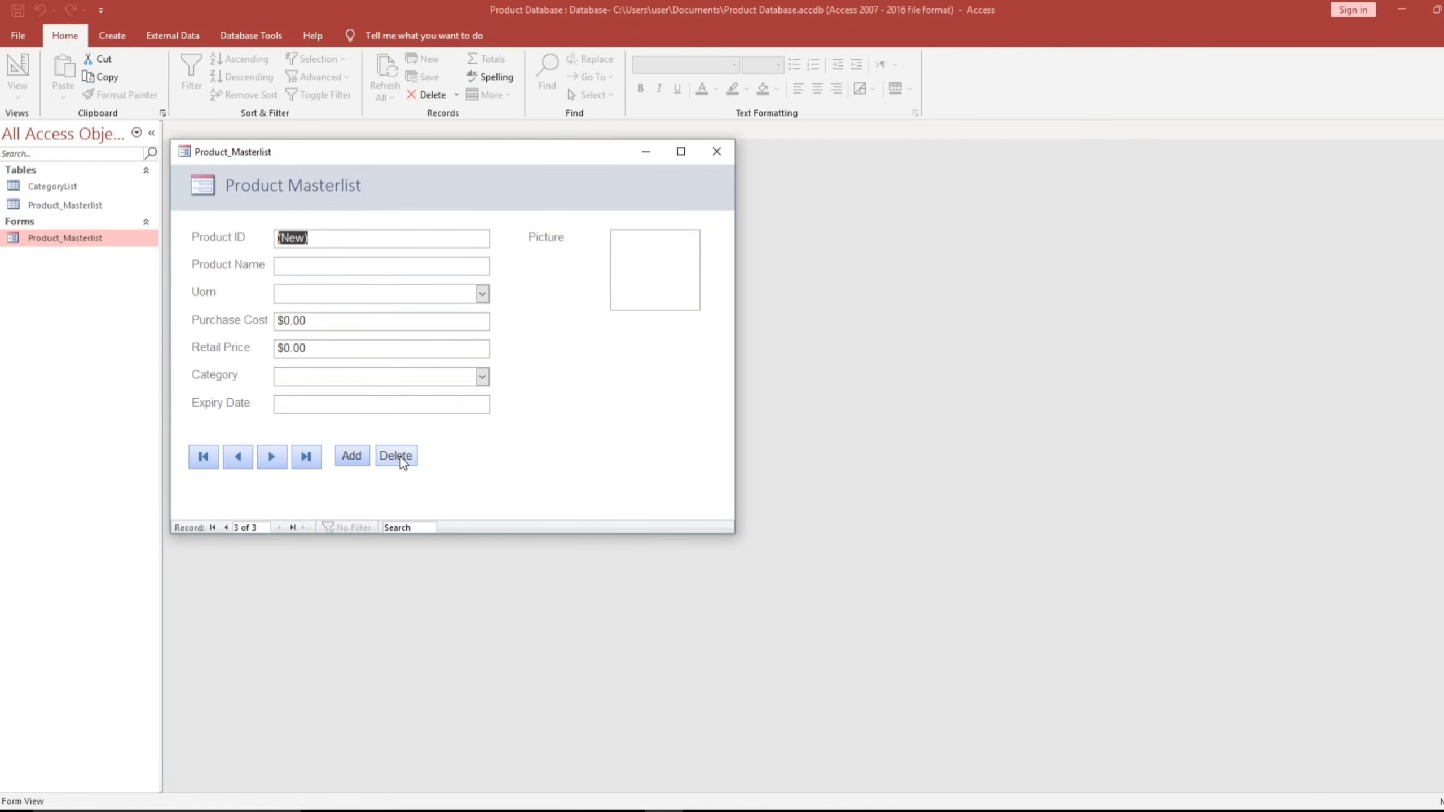
left_click(271, 457)
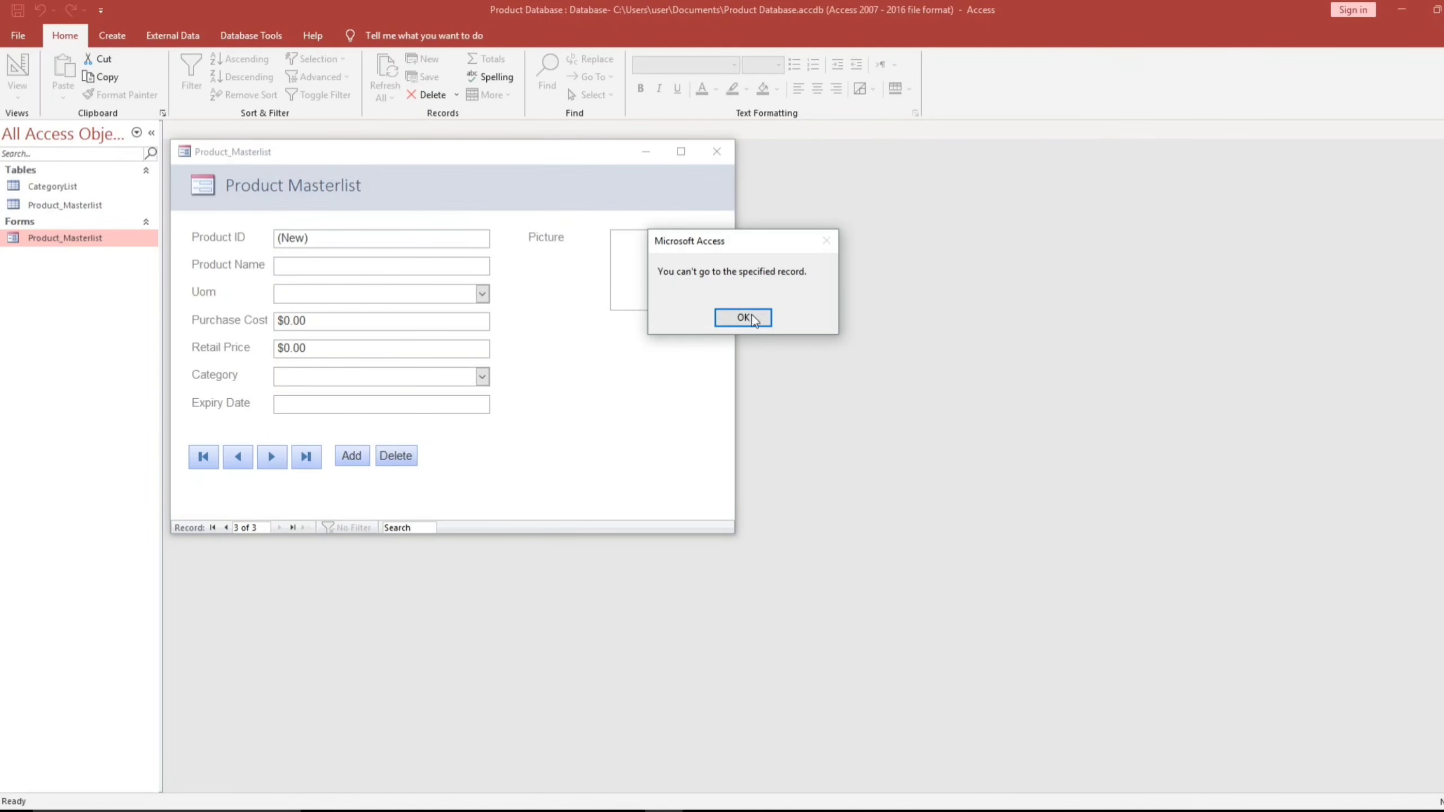
left_click(749, 317)
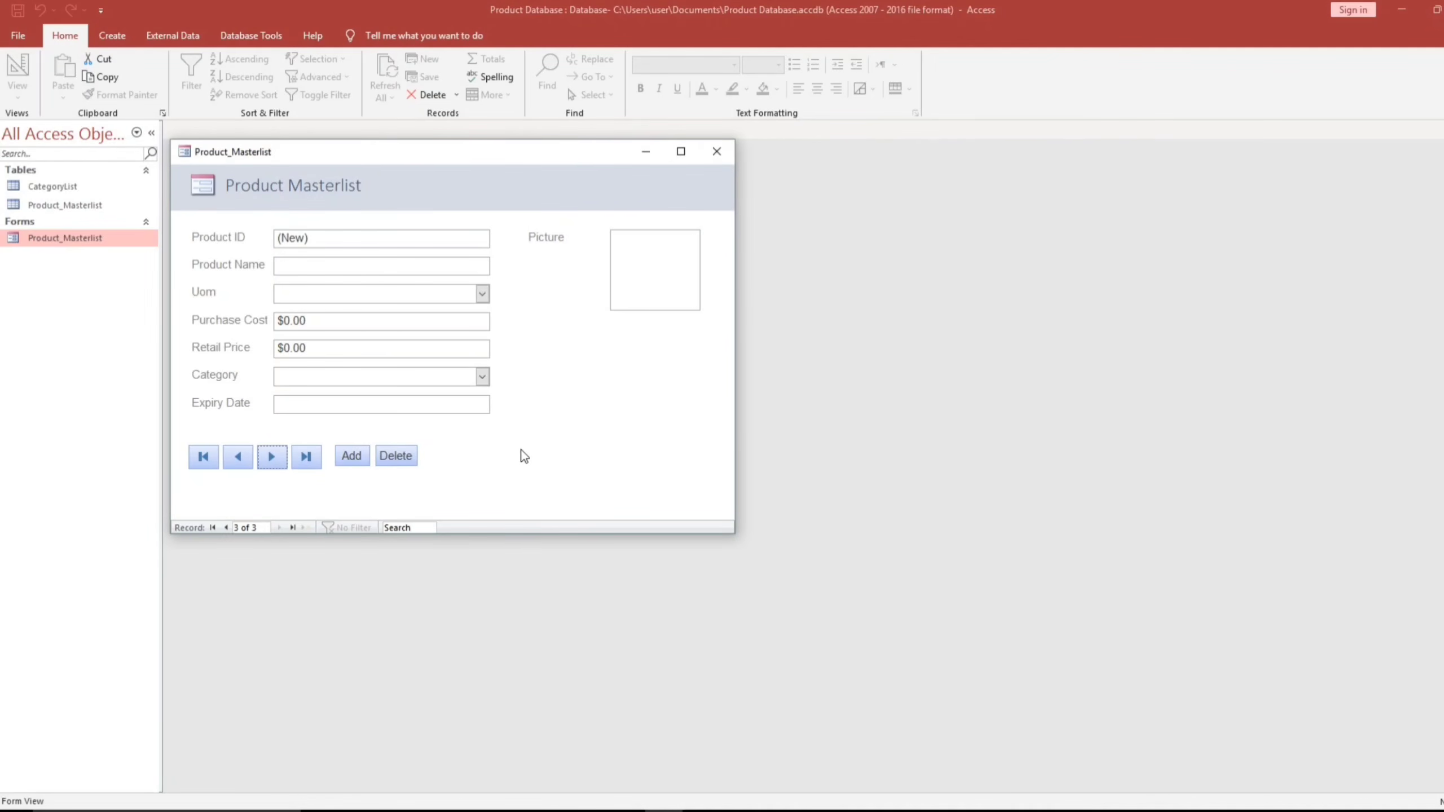
Return to Design View and place a combo box below the Picture field that finds a record on the form
right_click(531, 431)
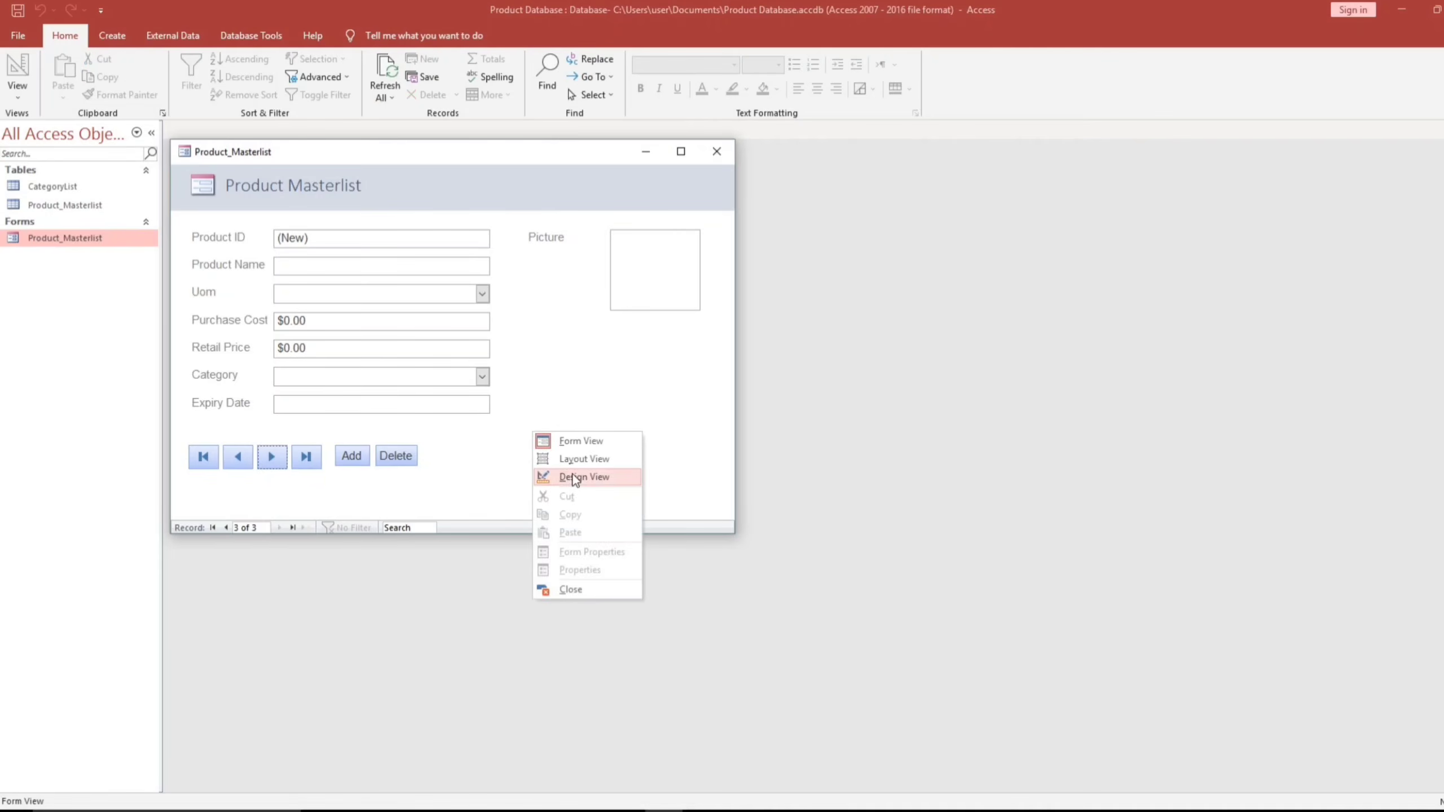
left_click(570, 477)
left_click(525, 447)
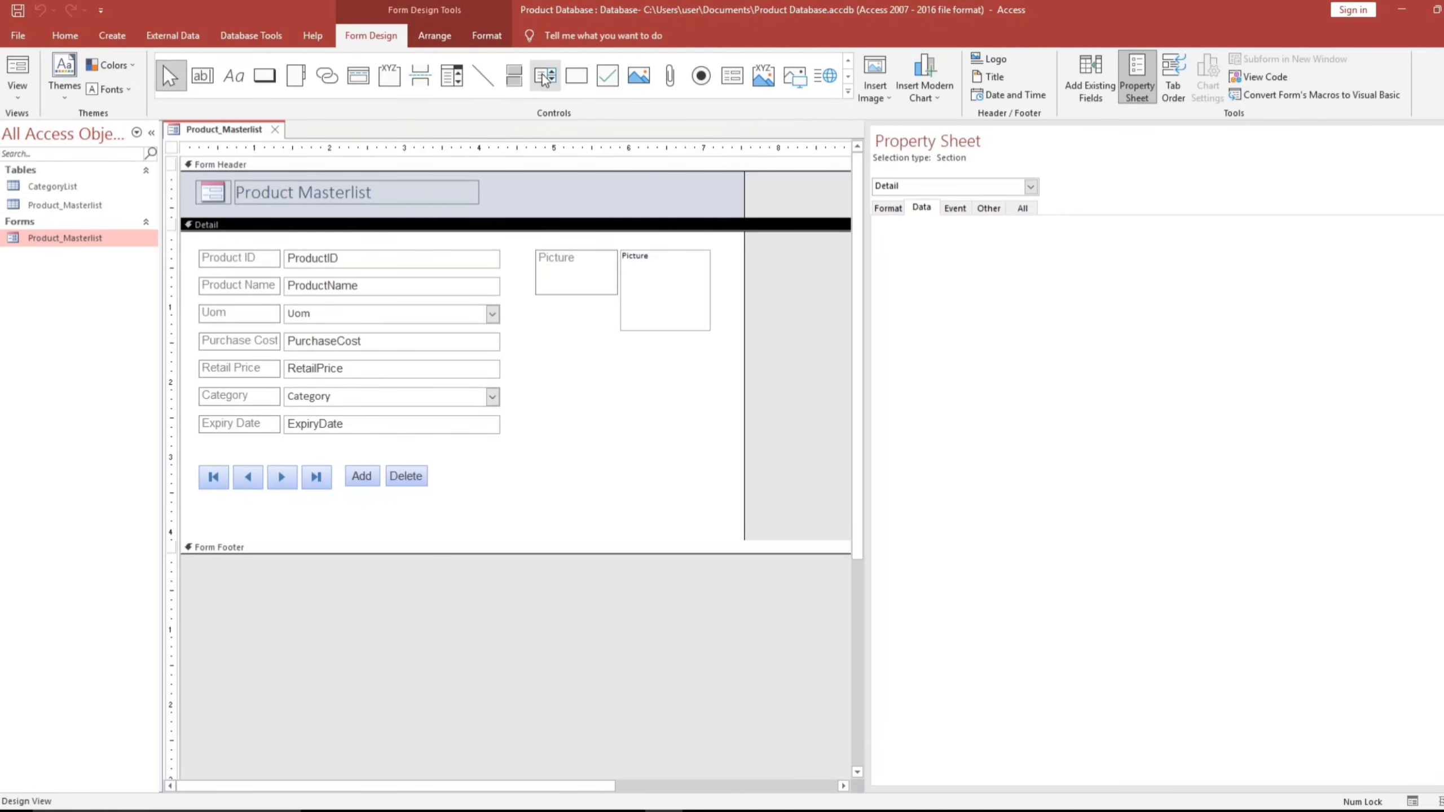
left_click(452, 75)
left_click(550, 415)
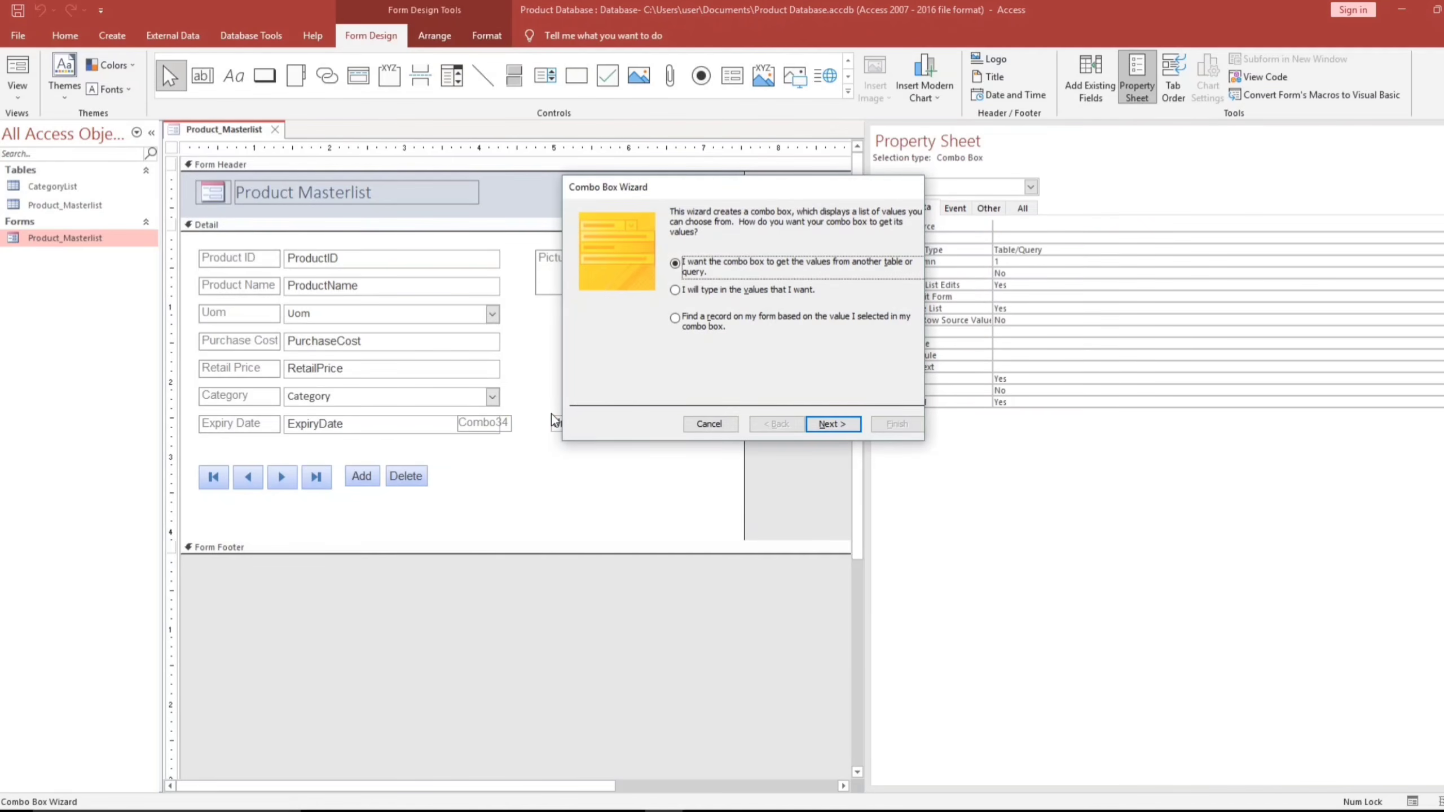
left_click(675, 320)
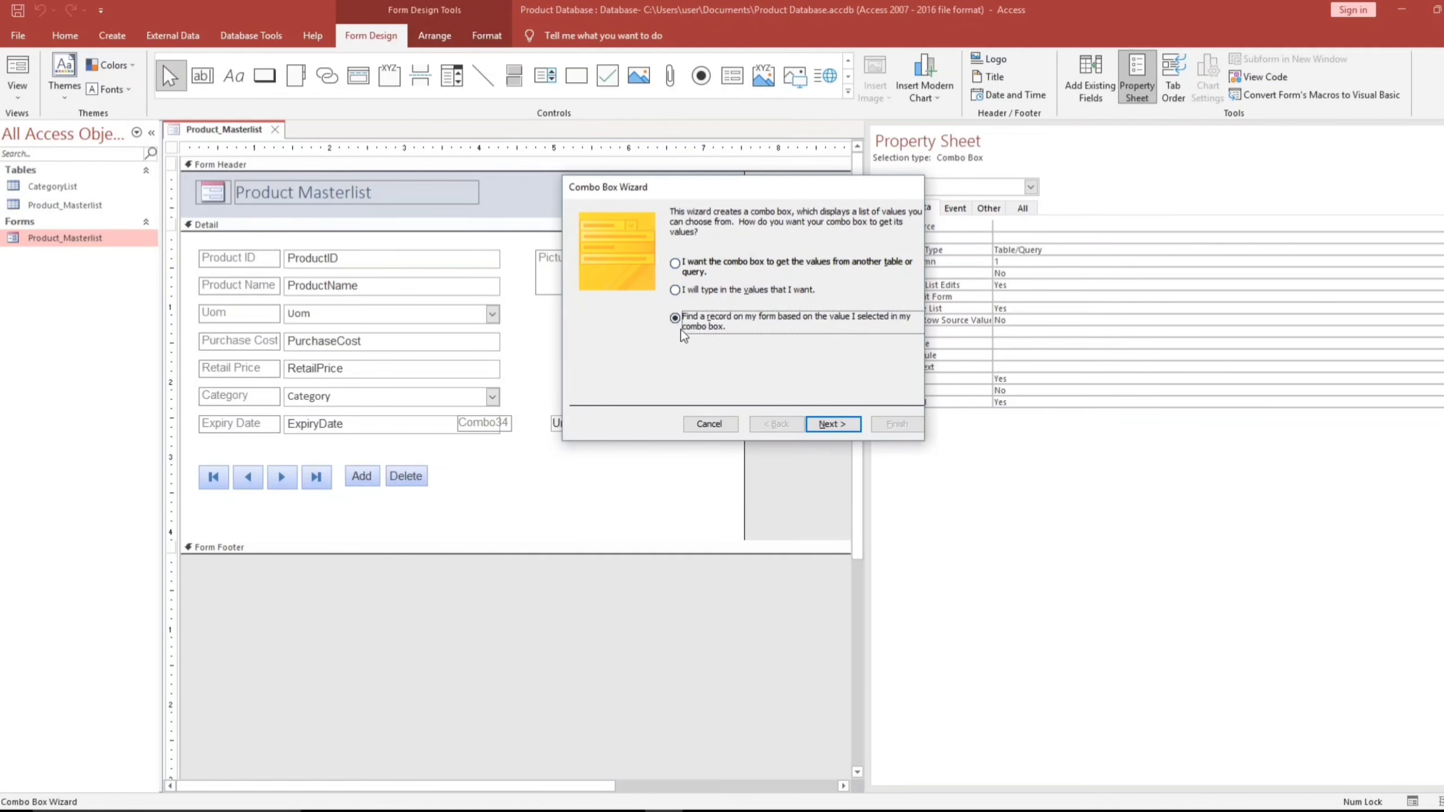
left_click(827, 423)
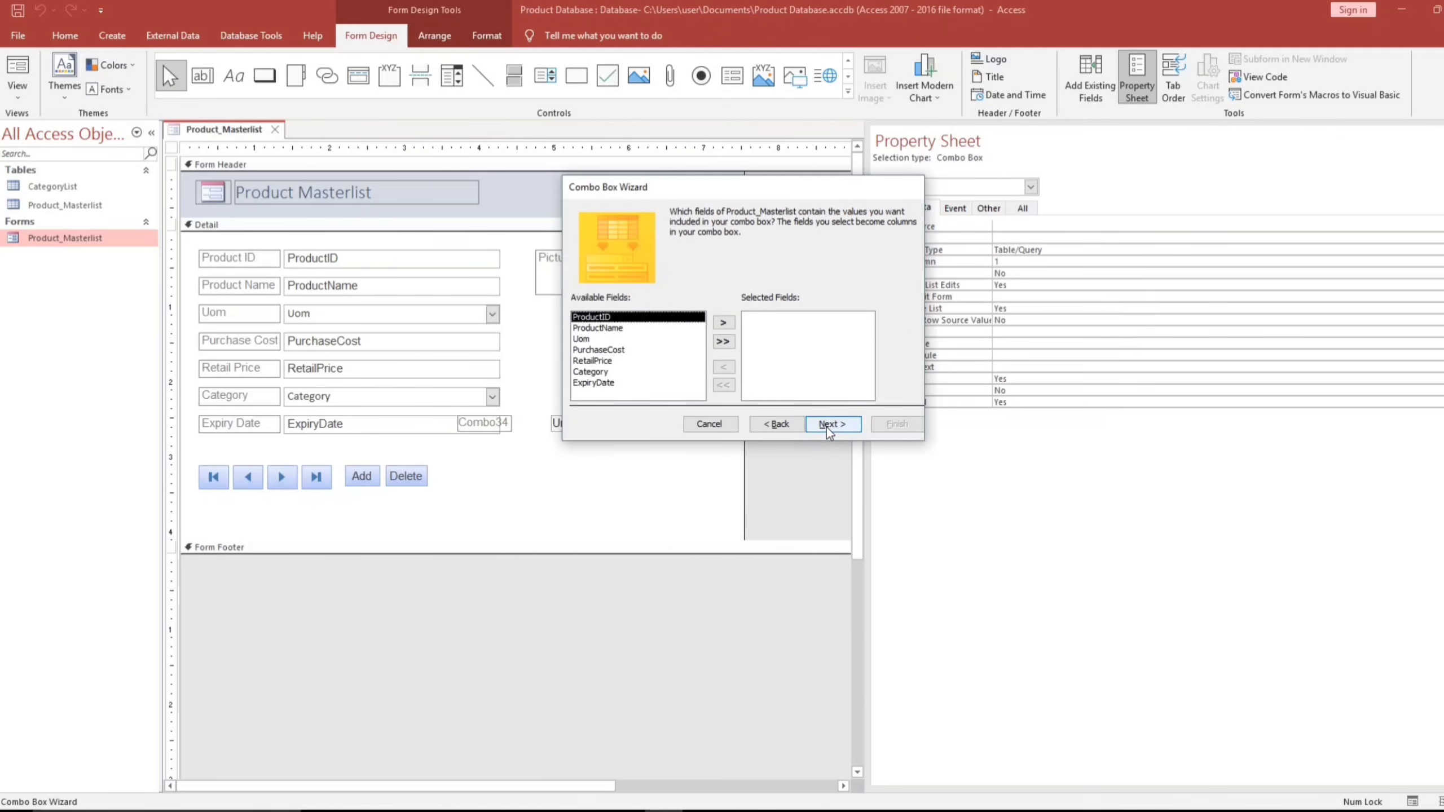
Include the ProductID, ProductName and Uom fields in the combo box
left_click(723, 323)
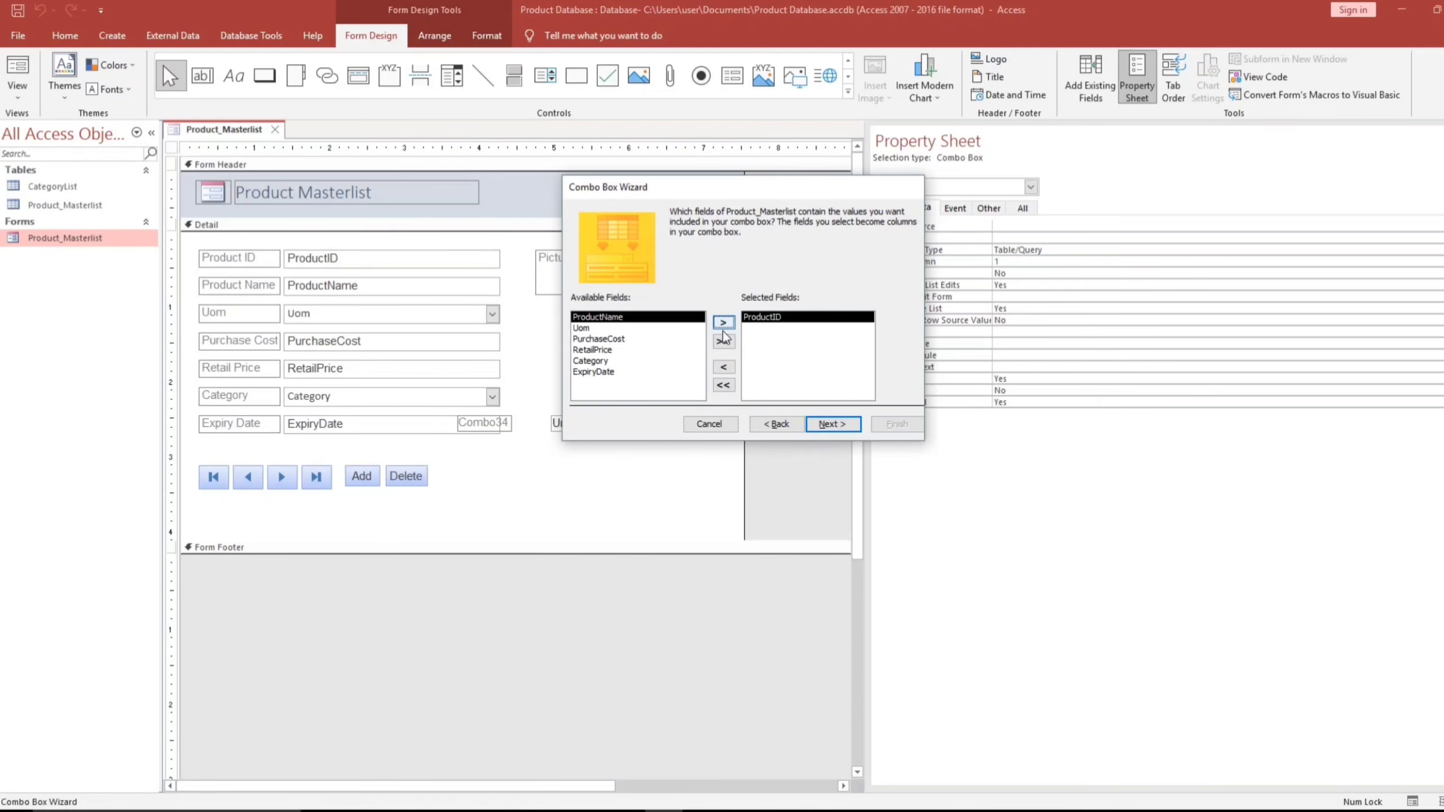
left_click(728, 323)
left_click(727, 323)
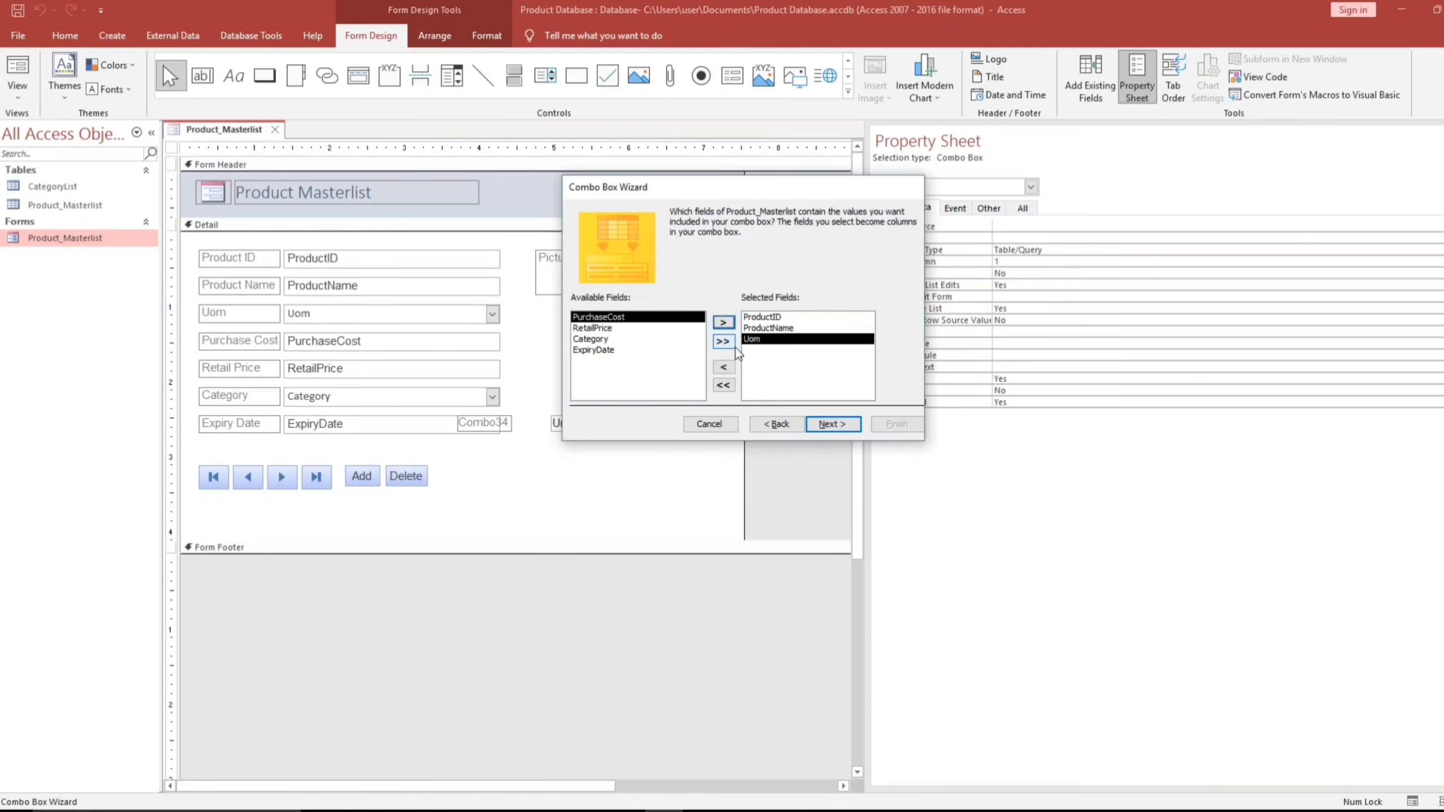
left_click(832, 426)
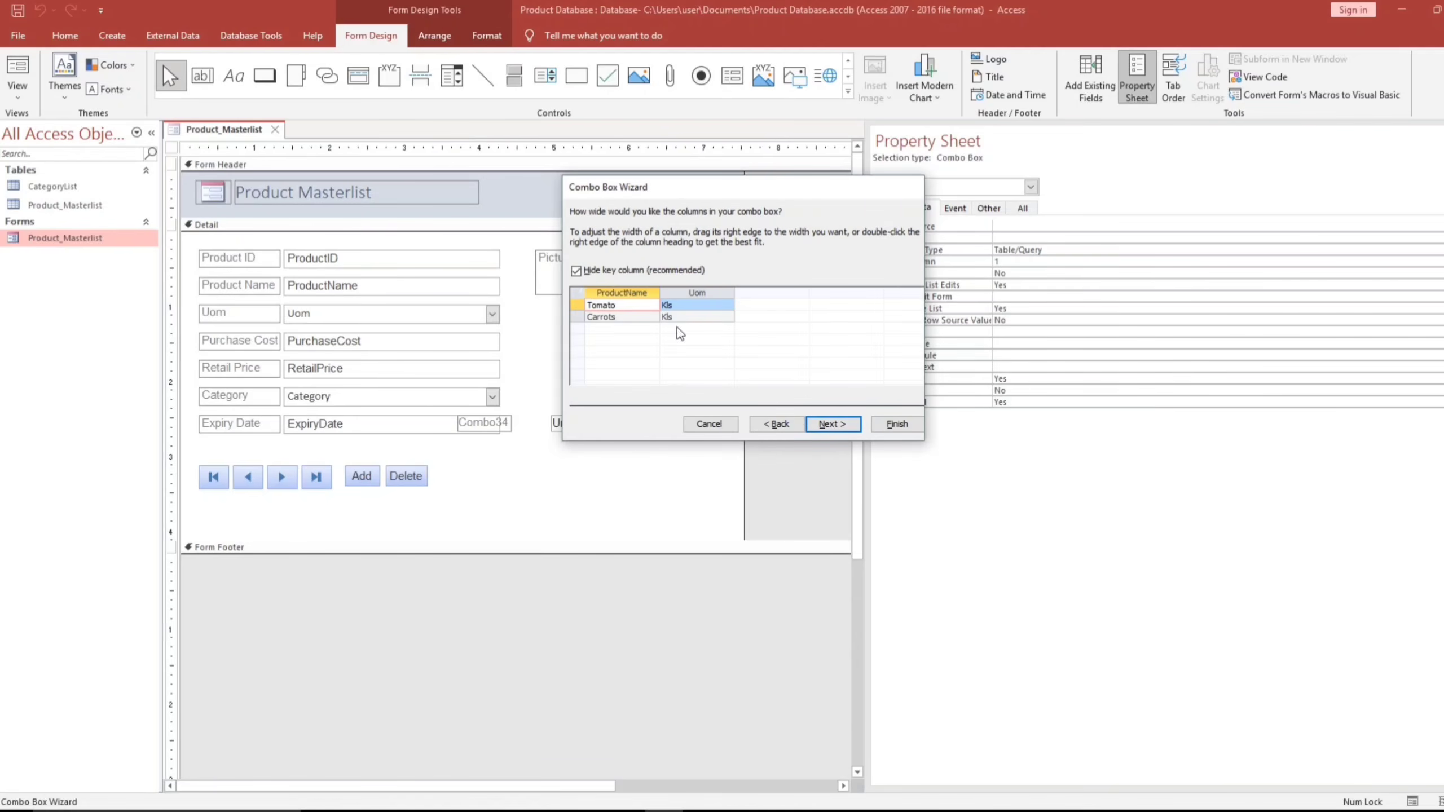
Unhide the key column of the combo box and adjust its column widths
left_click(576, 271)
left_click_drag(655, 292, 851, 293)
left_click(821, 424)
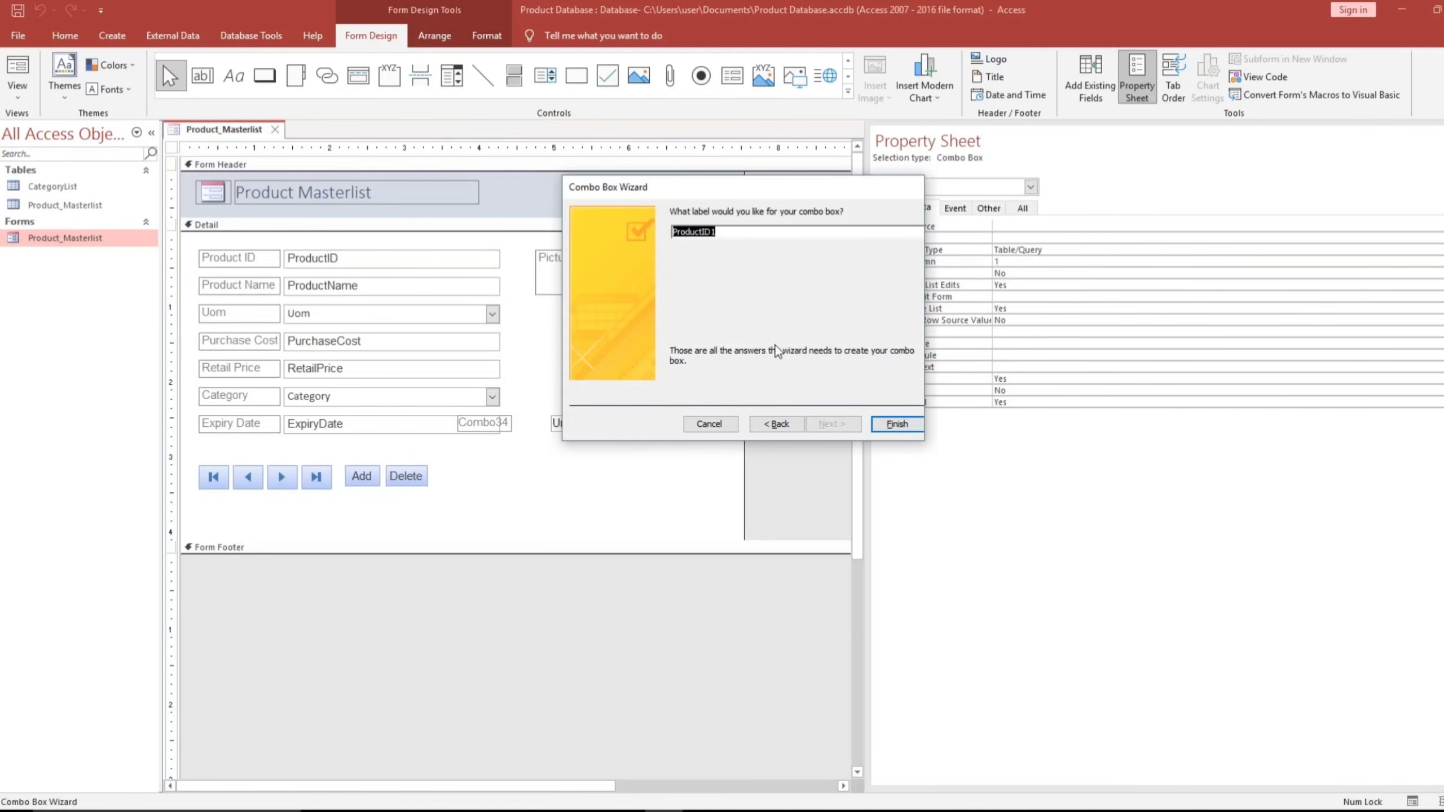
Label the combo box Lookup: and move it with its label down to the right of the Delete button
type("Lookup:")
left_click(886, 425)
left_click(591, 441)
left_click_drag(592, 425, 589, 462)
left_click(450, 449)
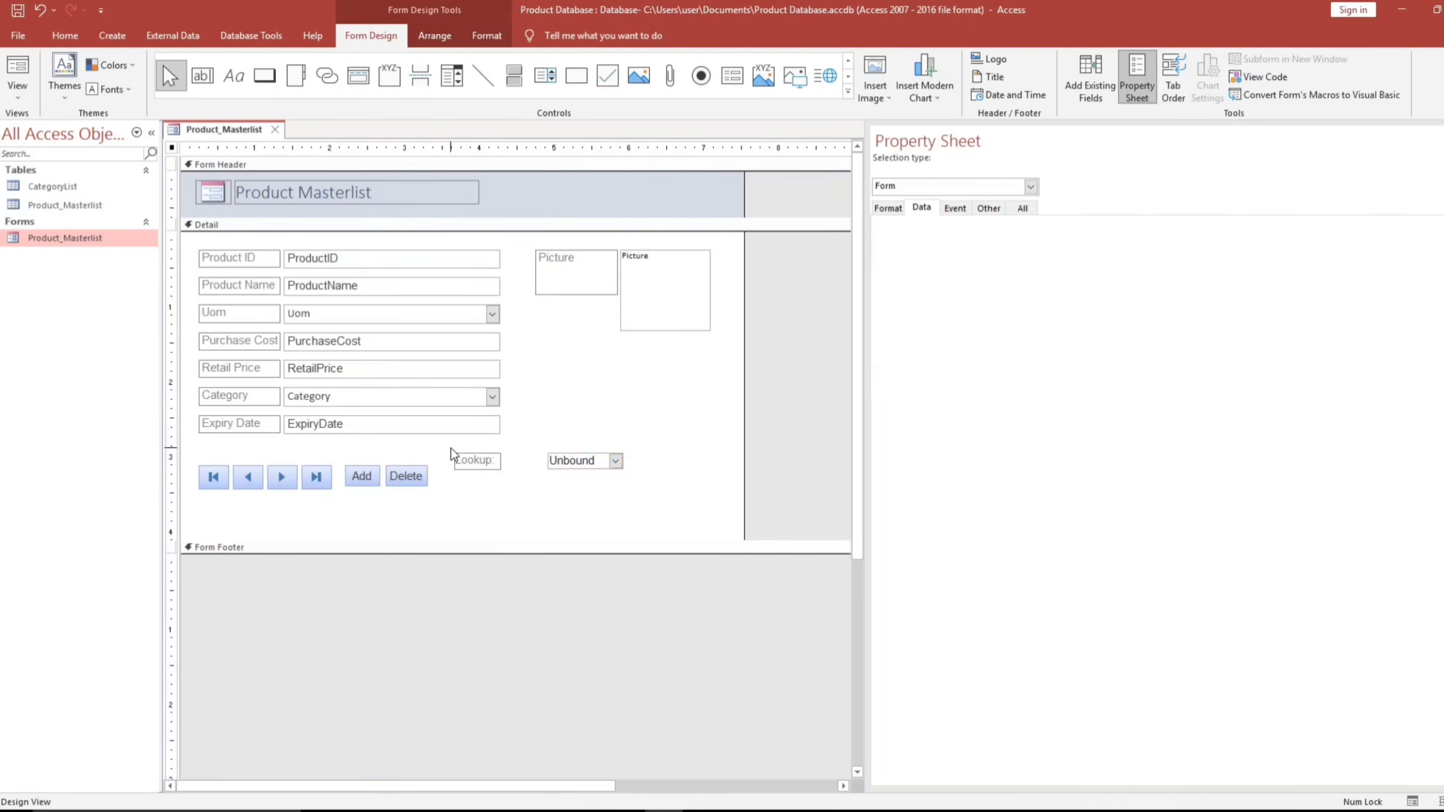
Position the Lookup: label just right of the Delete button with its combo box directly beside it
left_click(458, 455)
left_click(458, 455)
left_click_drag(458, 456, 500, 468)
left_click(529, 479)
left_click(529, 473)
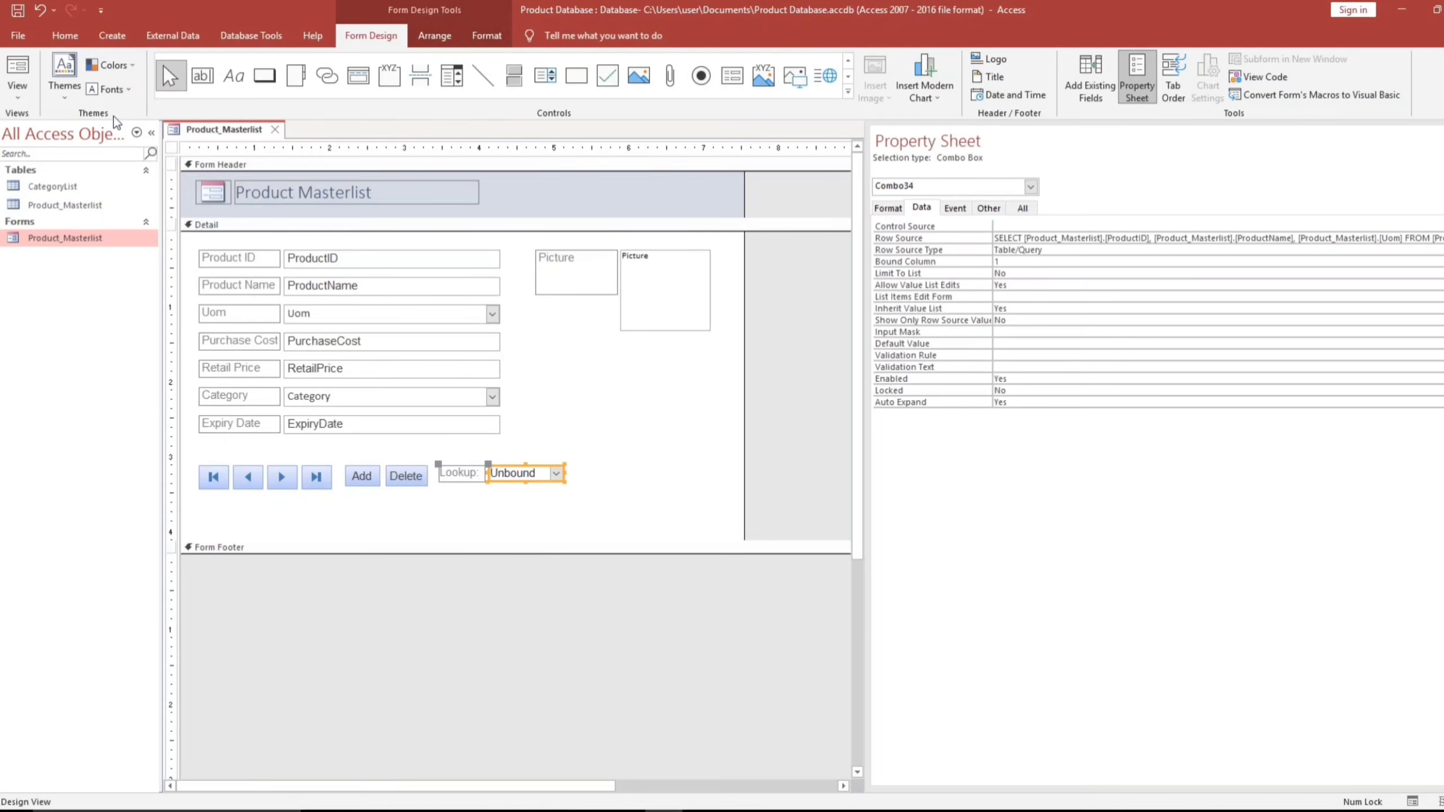
Center the text of the Lookup combo box and save the form
left_click(48, 36)
left_click(816, 89)
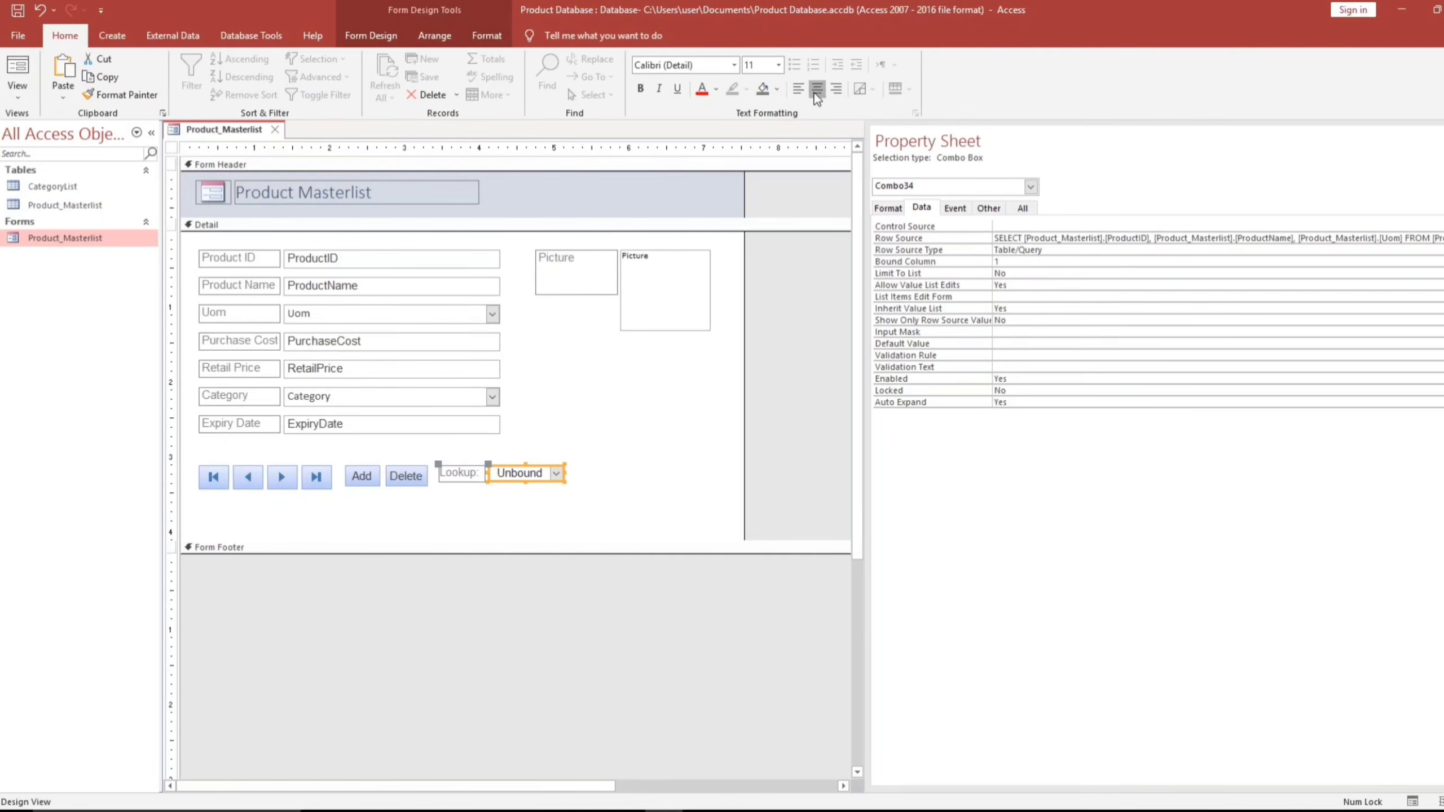
left_click(711, 442)
left_click(18, 11)
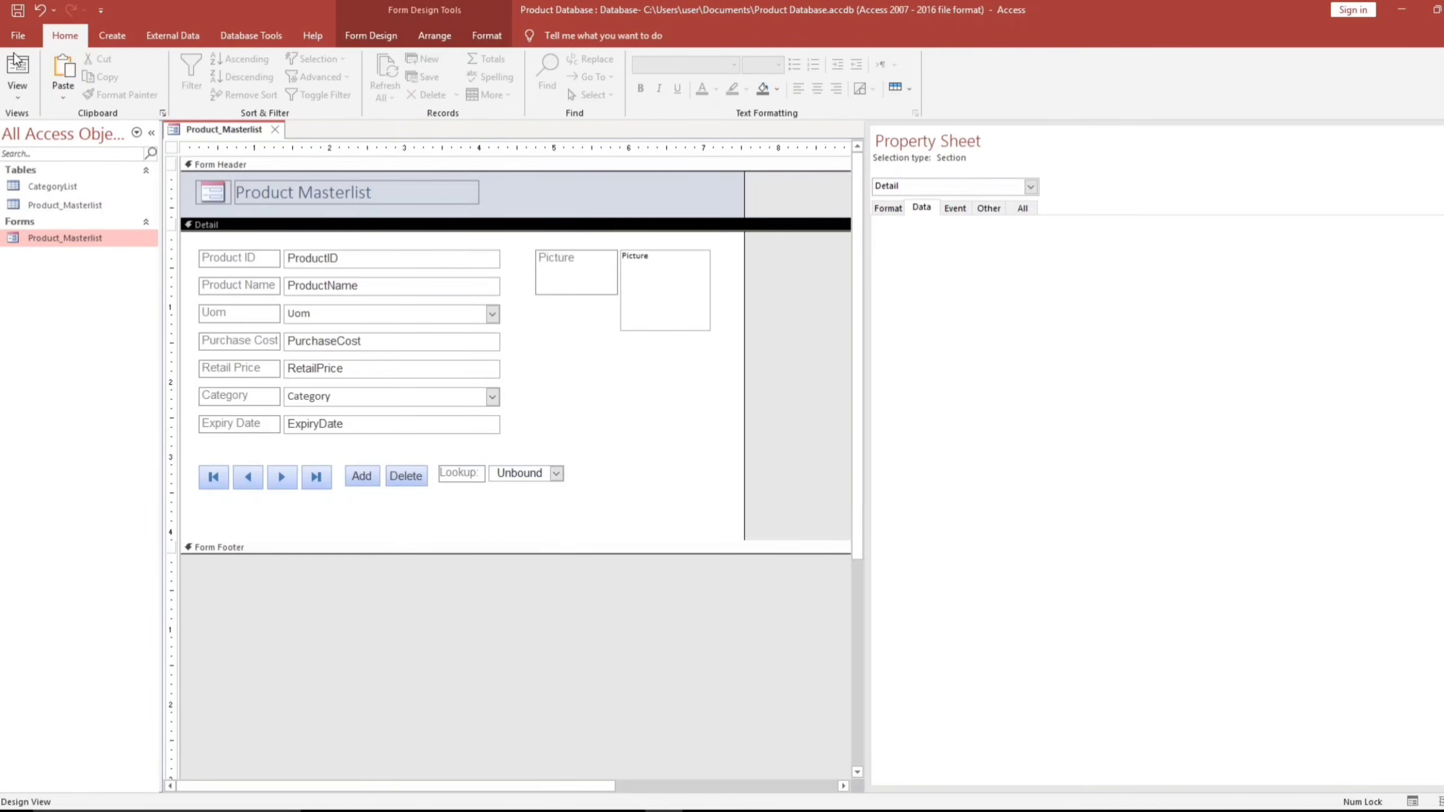
Test the Lookup combo box in Form View by picking Carrots and Tomato, and reopen its list
left_click(17, 65)
left_click(546, 453)
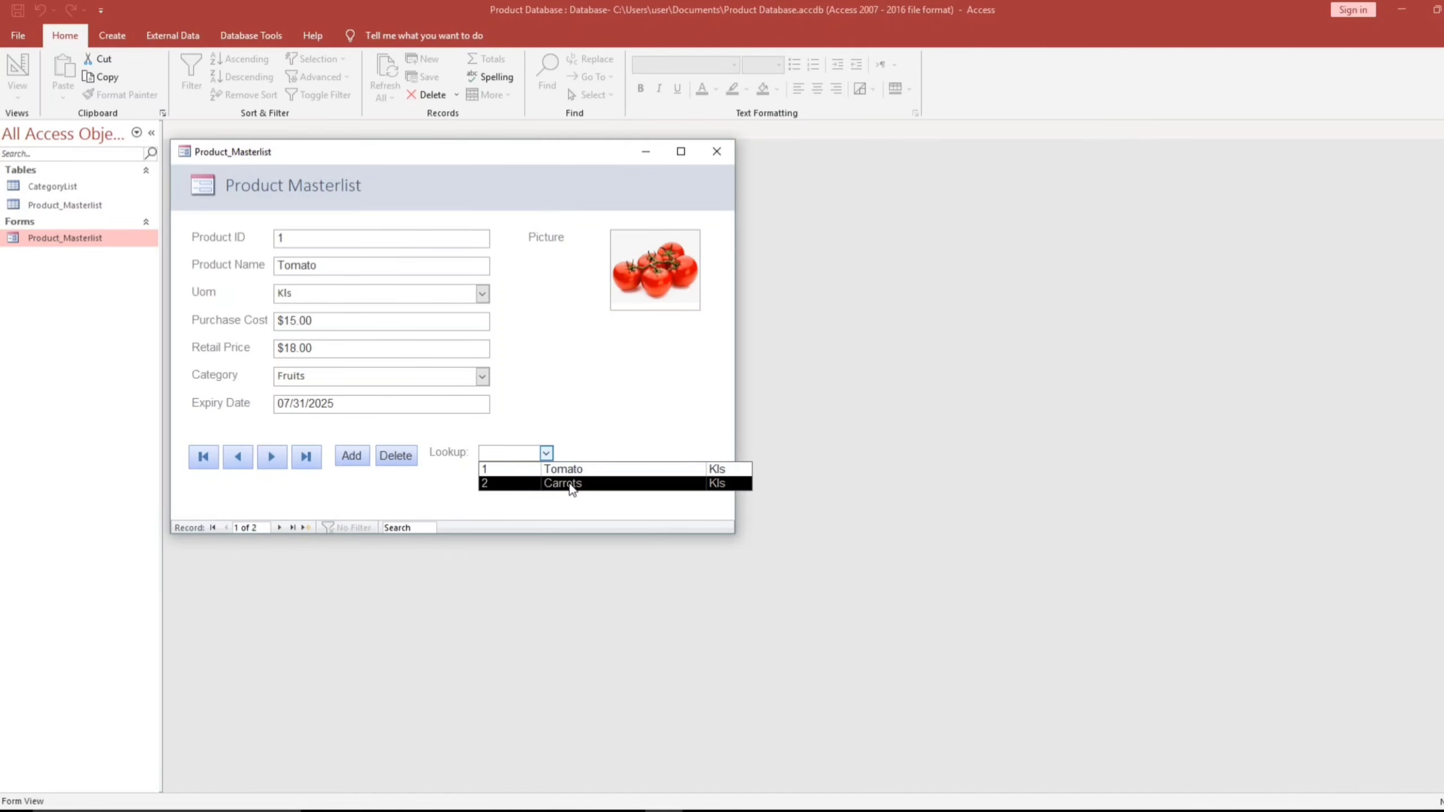
left_click(570, 484)
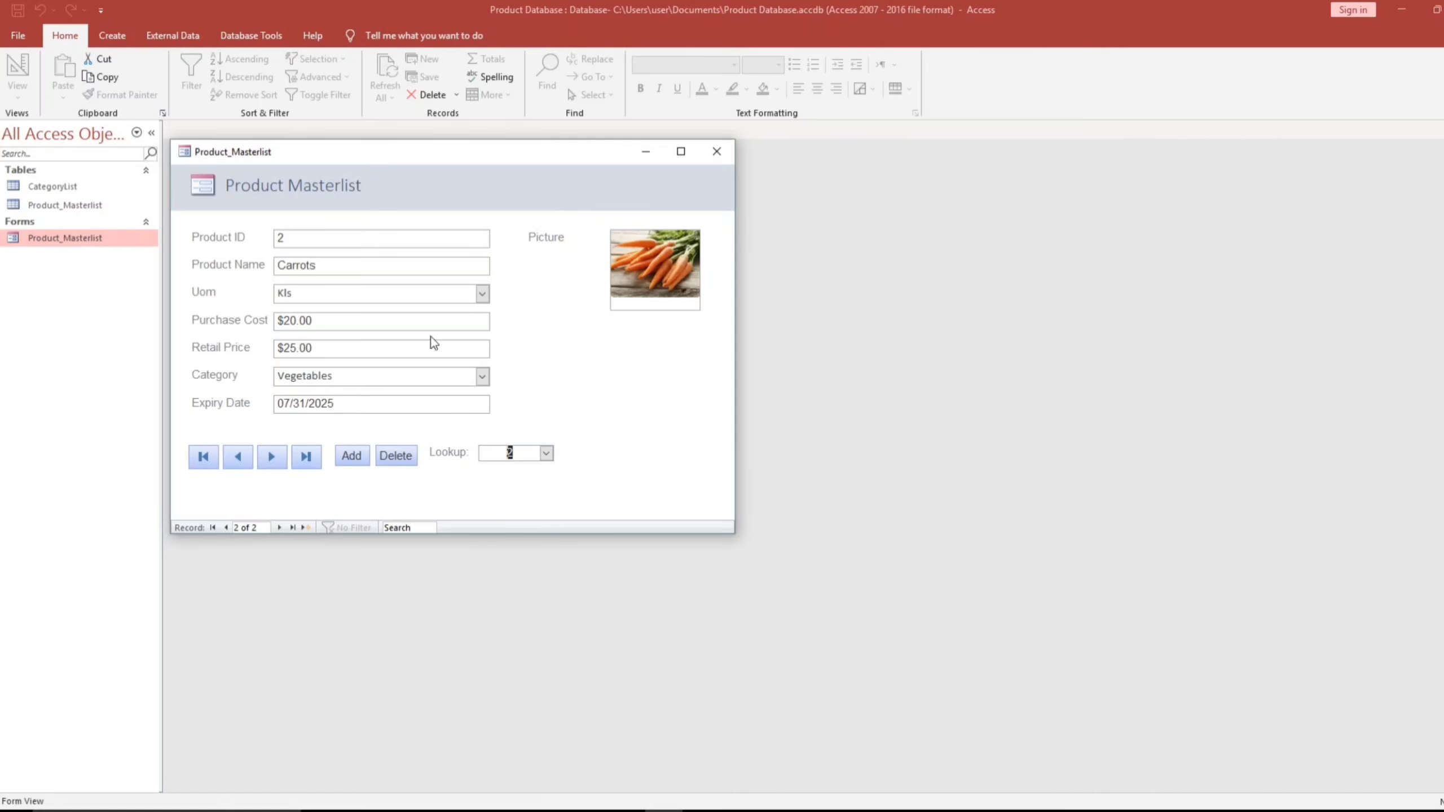
left_click(546, 454)
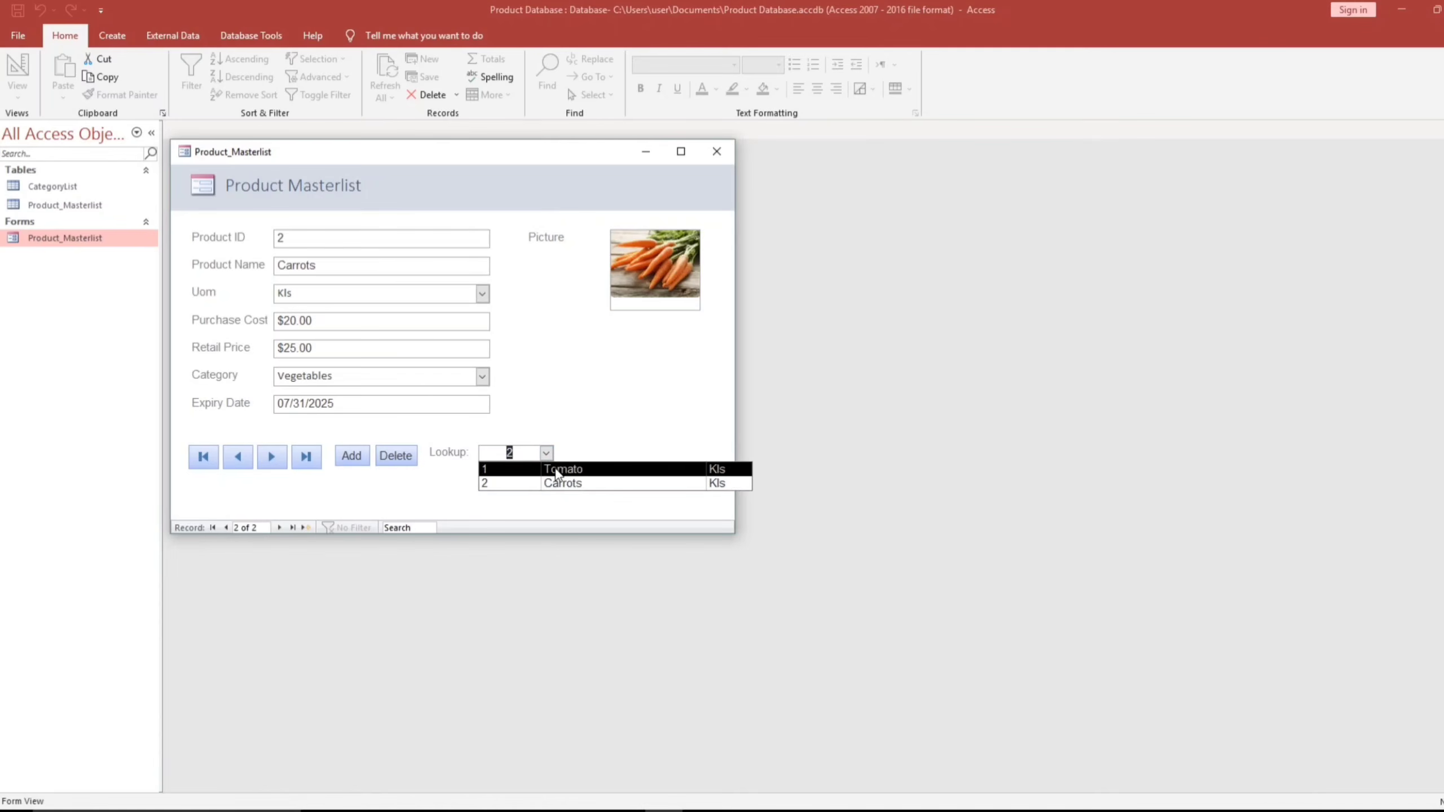
left_click(558, 471)
right_click(587, 446)
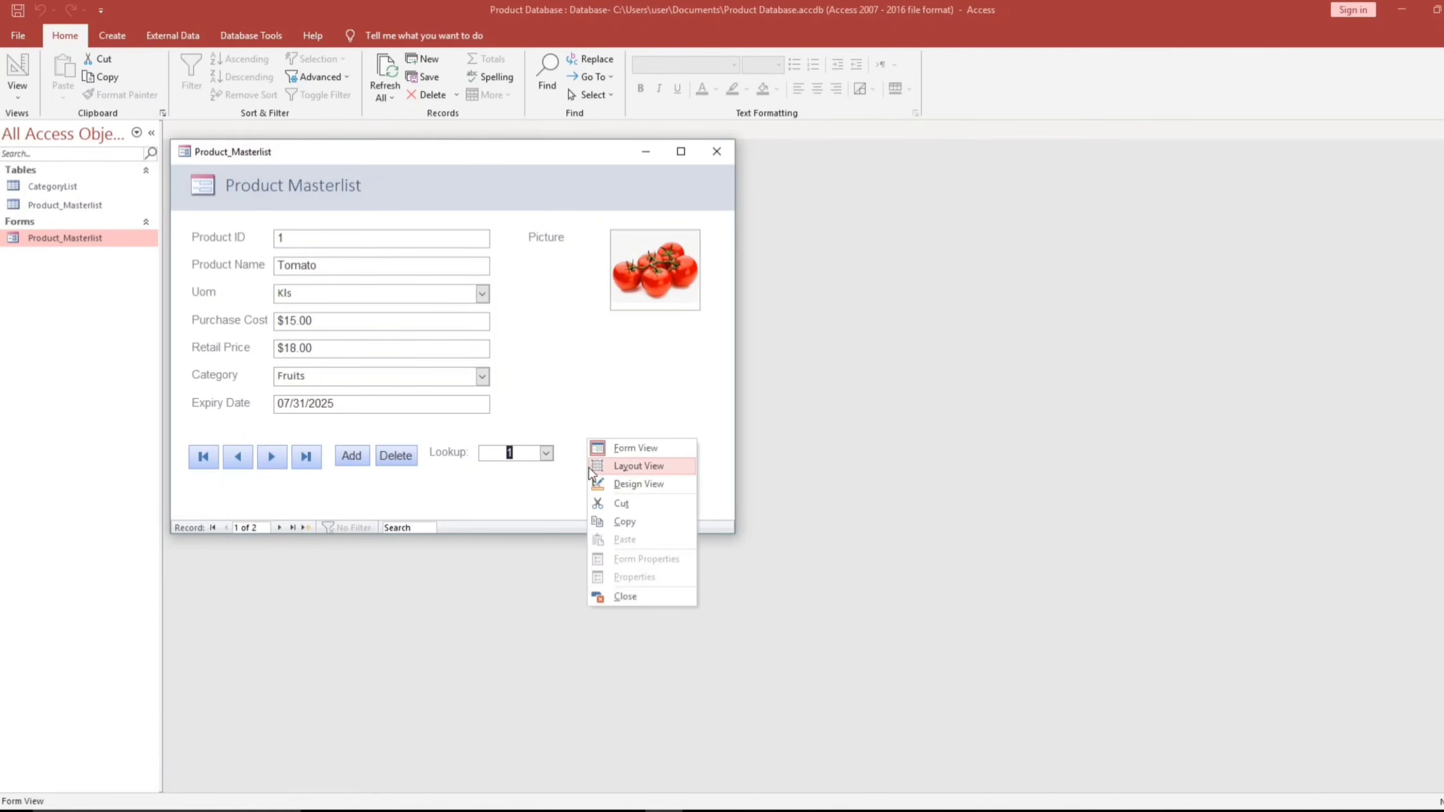
left_click(547, 453)
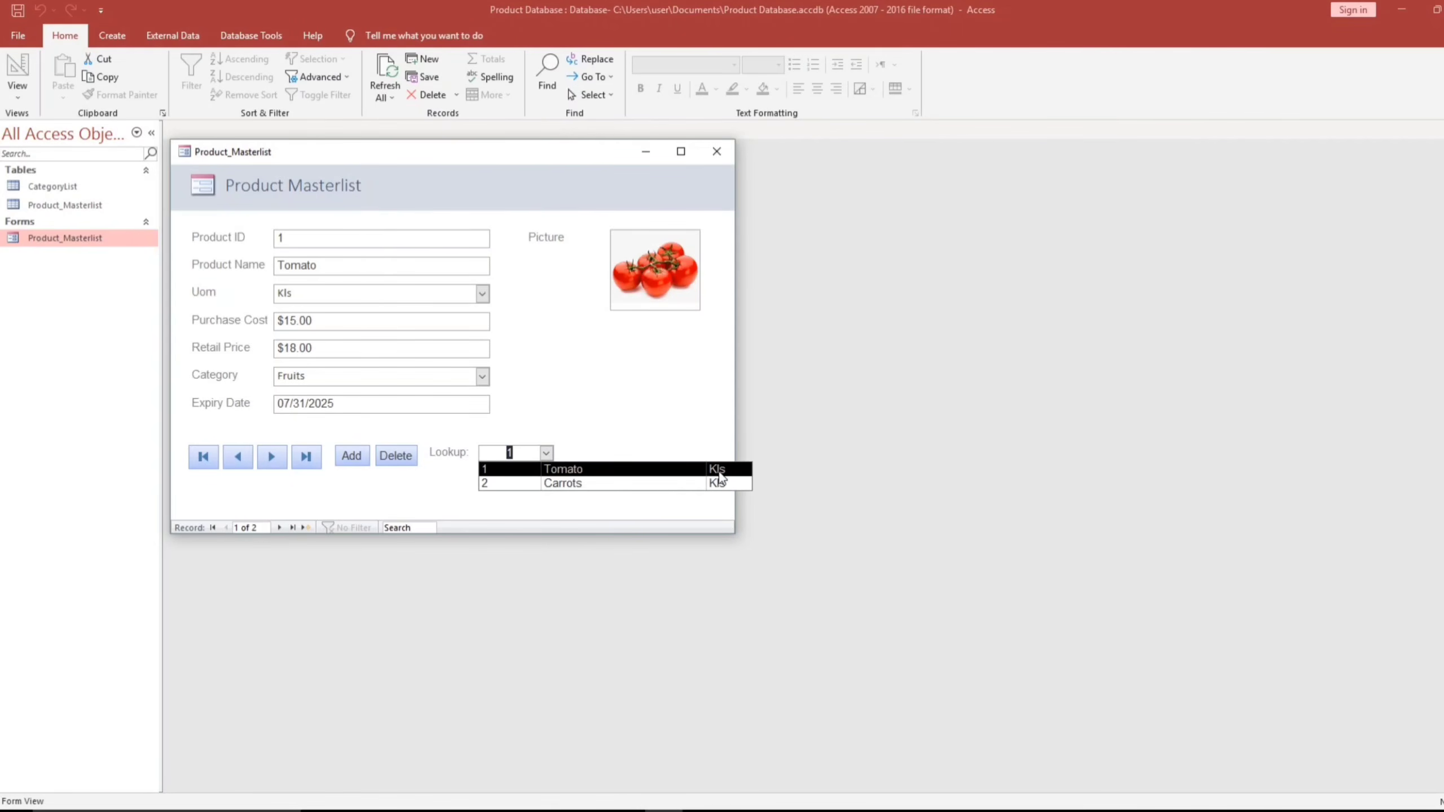
Return to Design View and set the Lookup combo box's Column Heads property to Yes
right_click(598, 443)
left_click(640, 486)
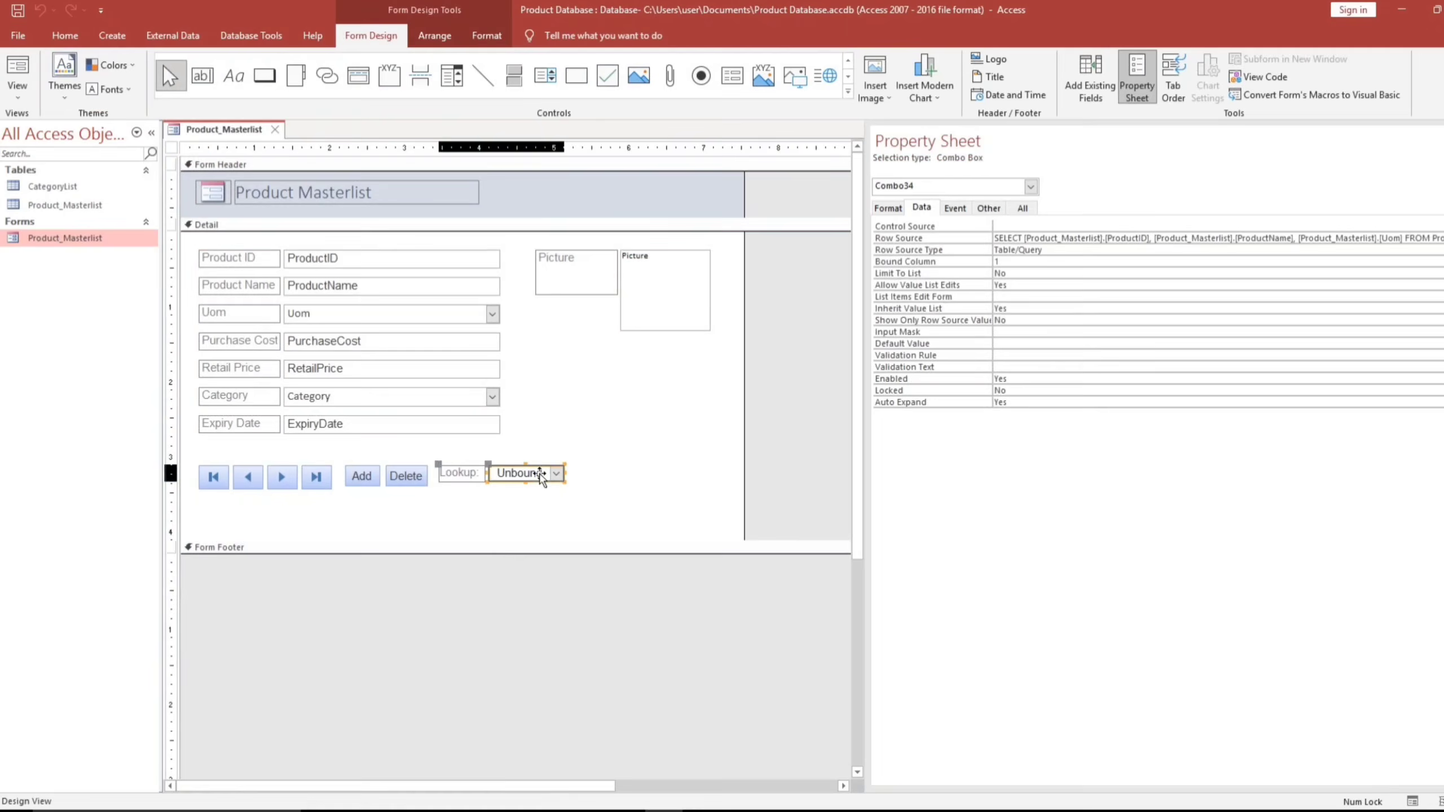
left_click(888, 208)
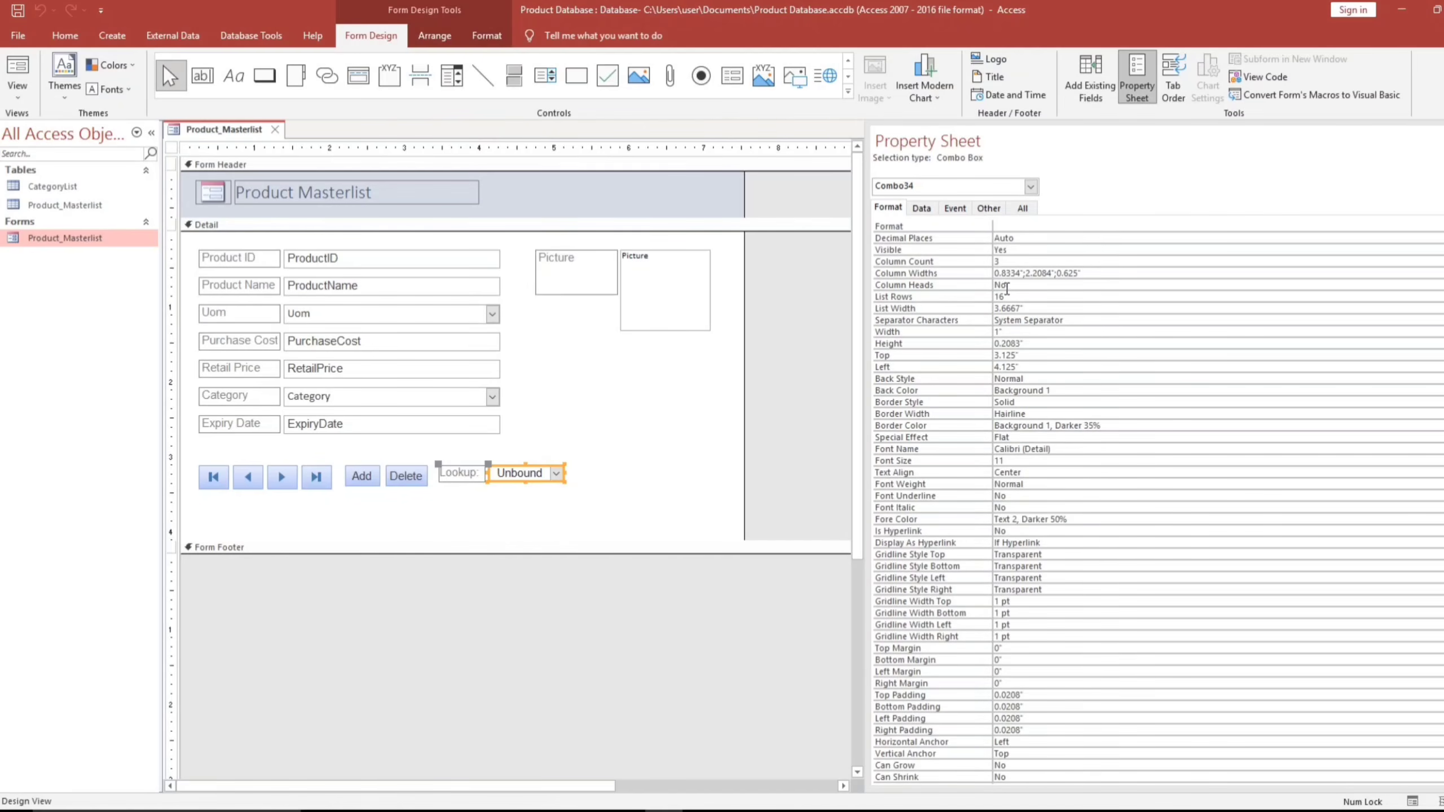
left_click(931, 287)
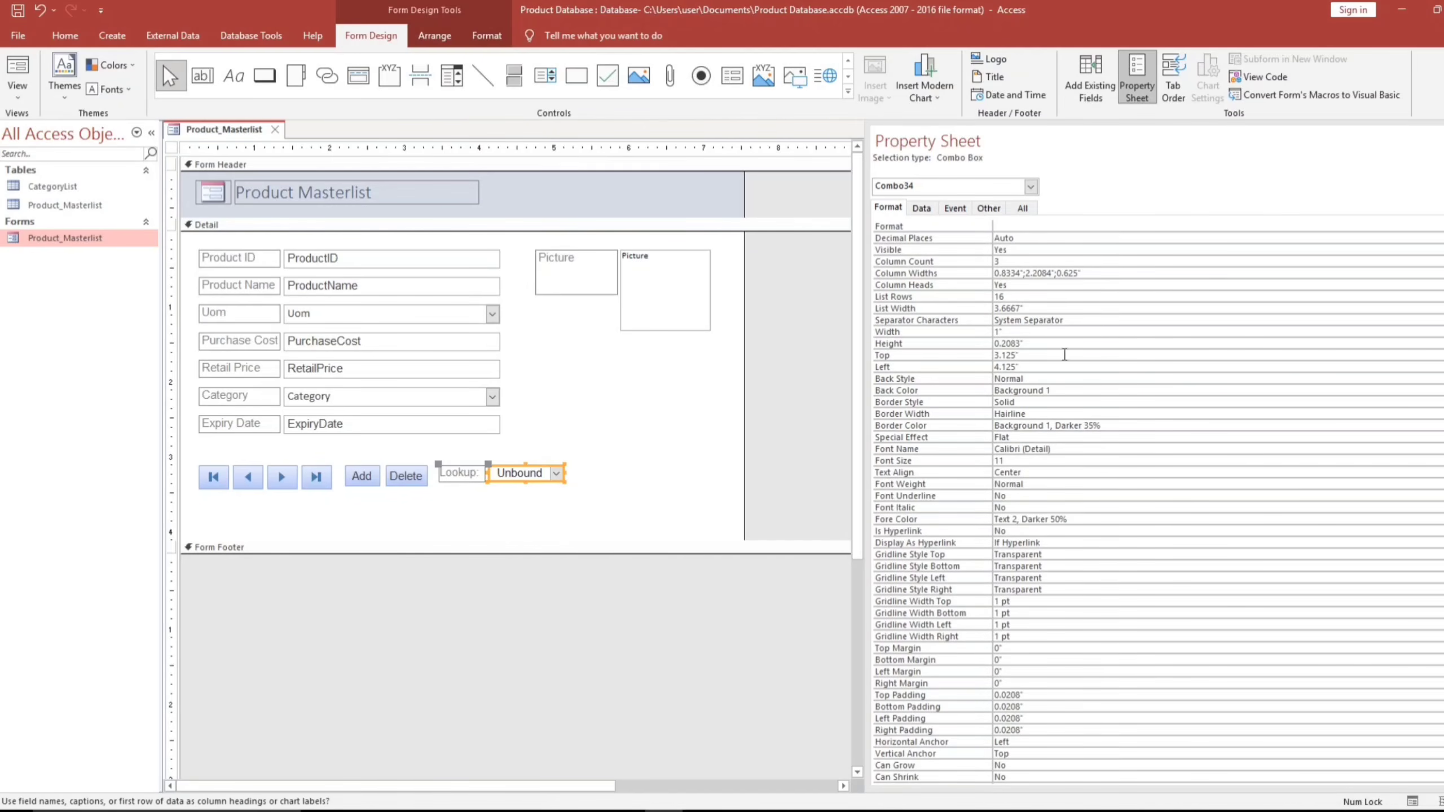
left_click(628, 499)
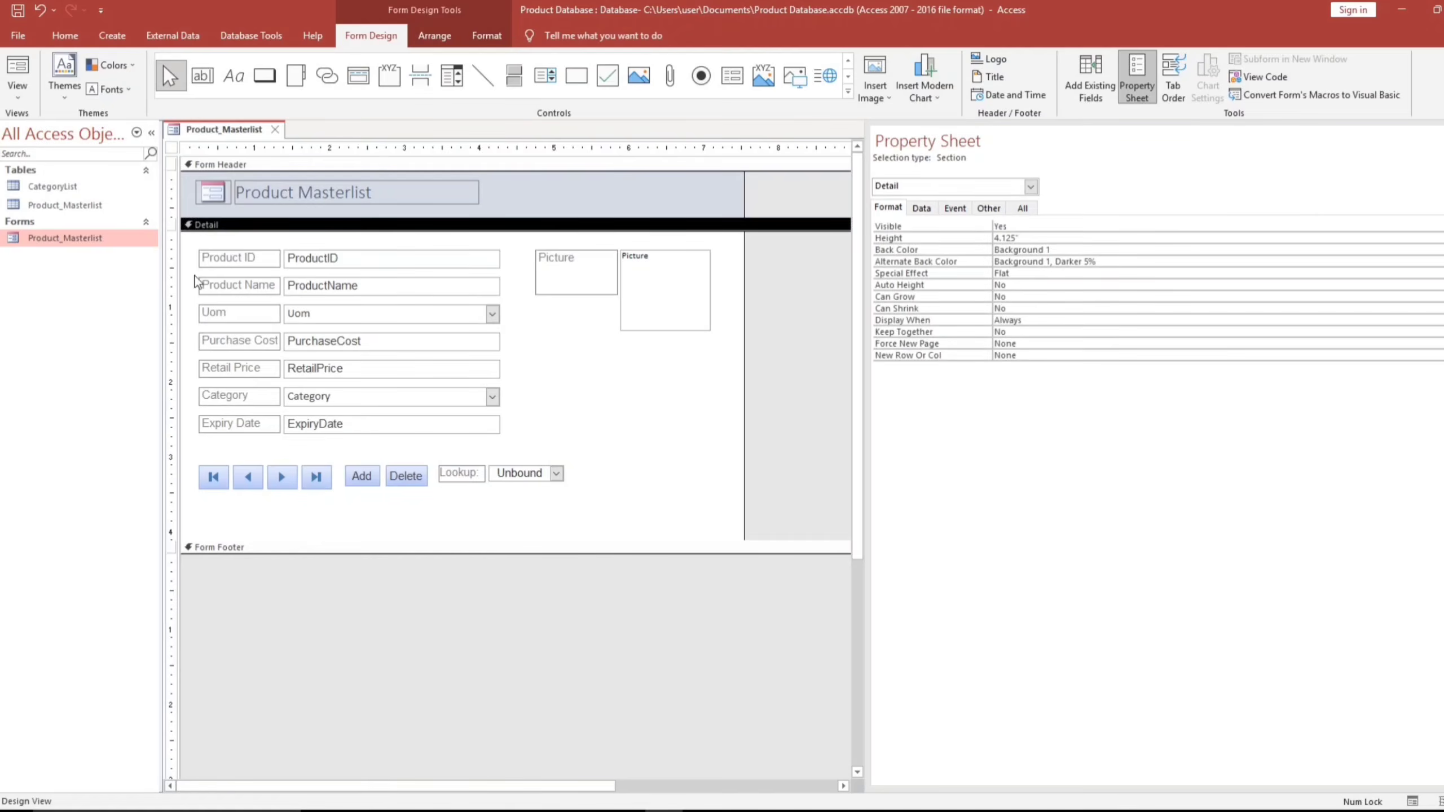
Shorten the Detail section to end just below the buttons and save the form
left_click(283, 547)
left_click_drag(285, 539, 290, 503)
left_click(18, 12)
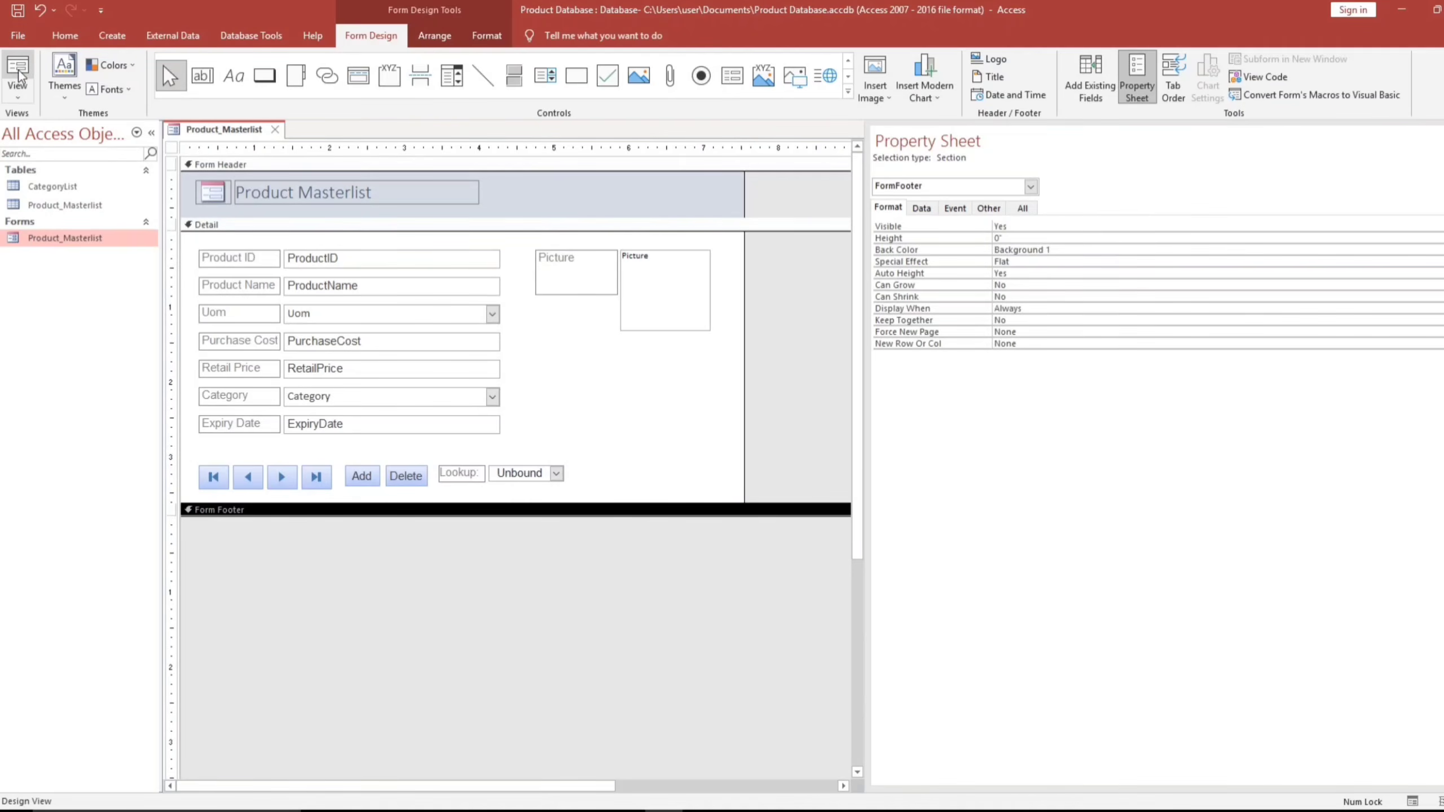
Check the Lookup list's column headings in Form View and look up the Carrots record
left_click(17, 74)
left_click(547, 454)
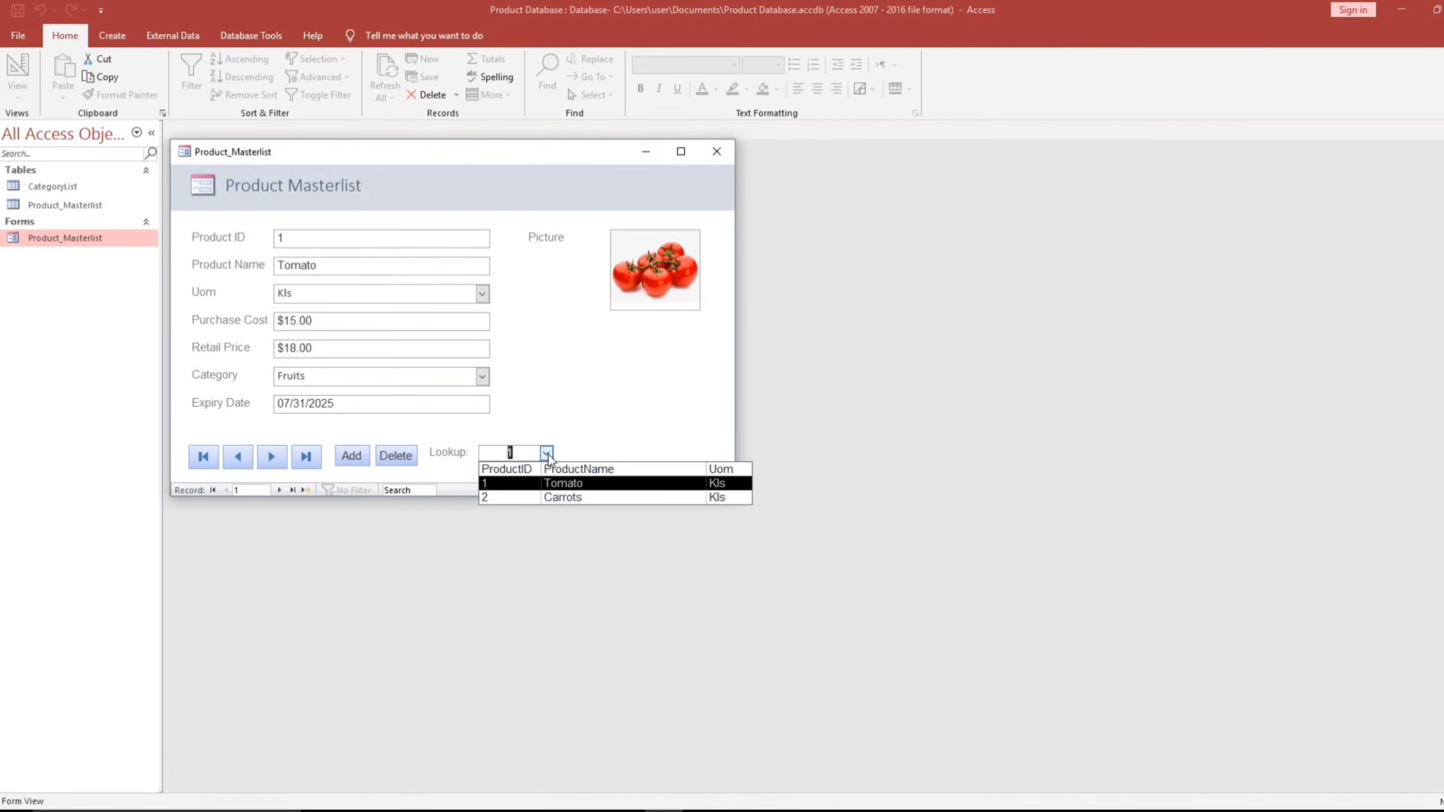
left_click(557, 497)
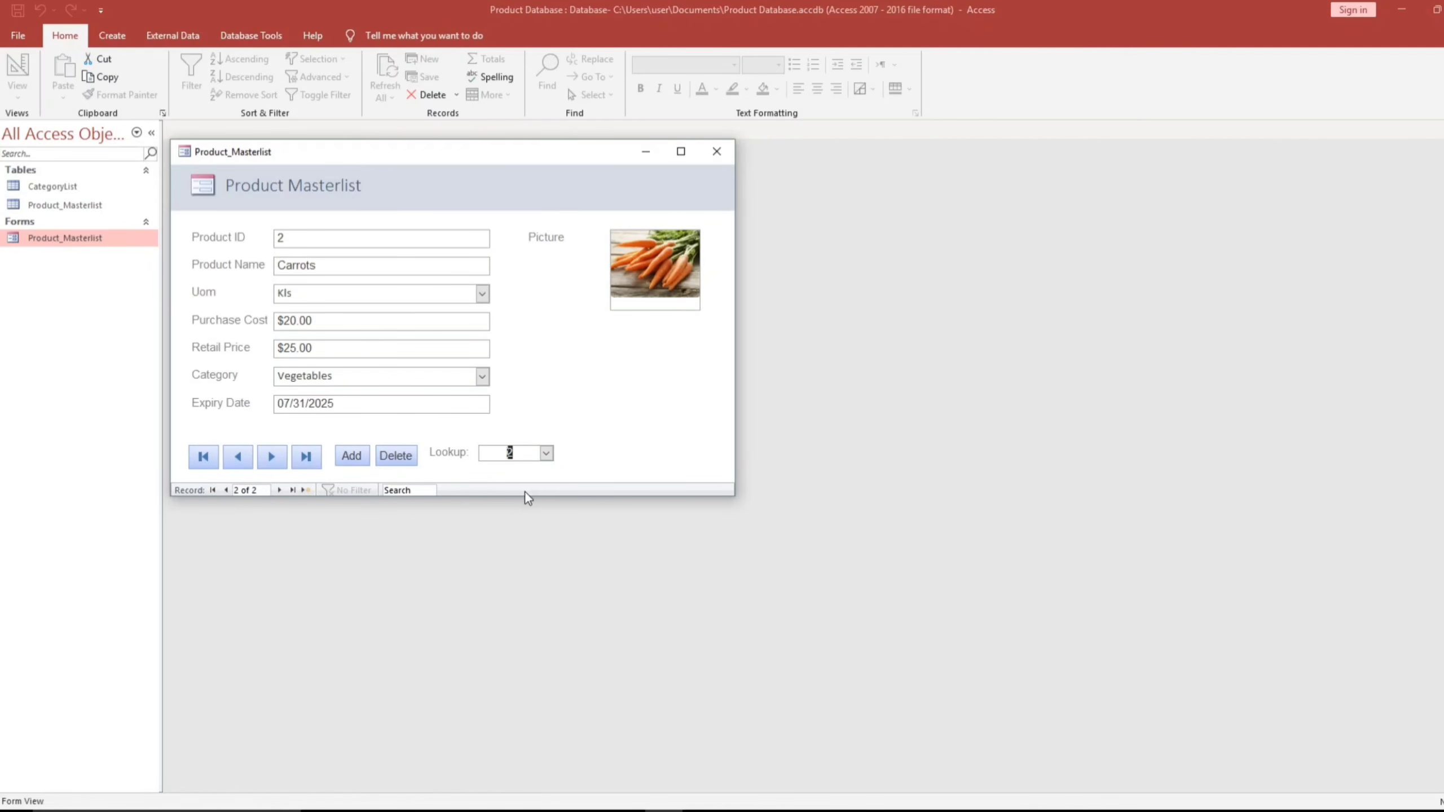
Return to Design View and set the form's Navigation Buttons property to No
right_click(565, 394)
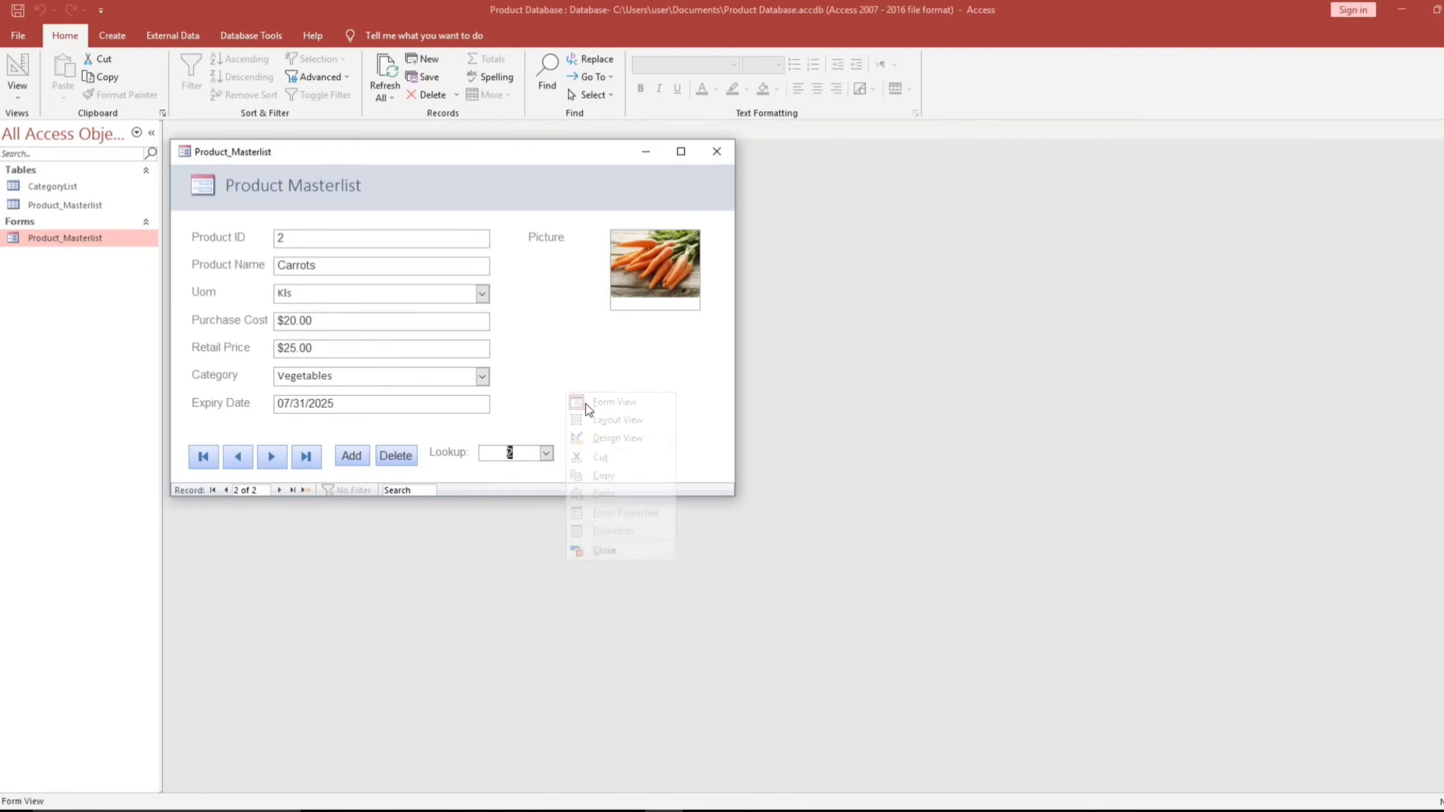
left_click(621, 439)
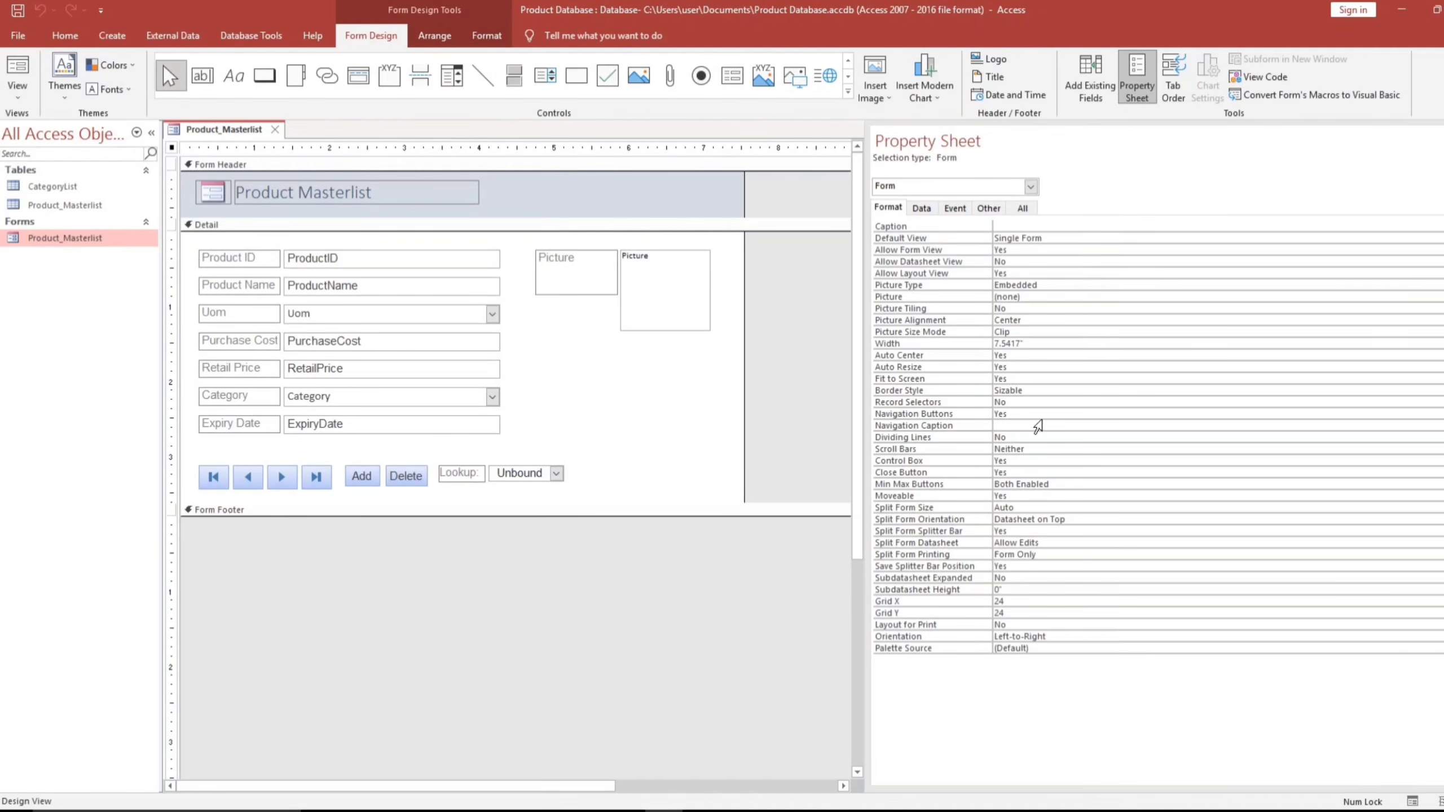
left_click(1009, 413)
type("no")
left_click(1031, 436)
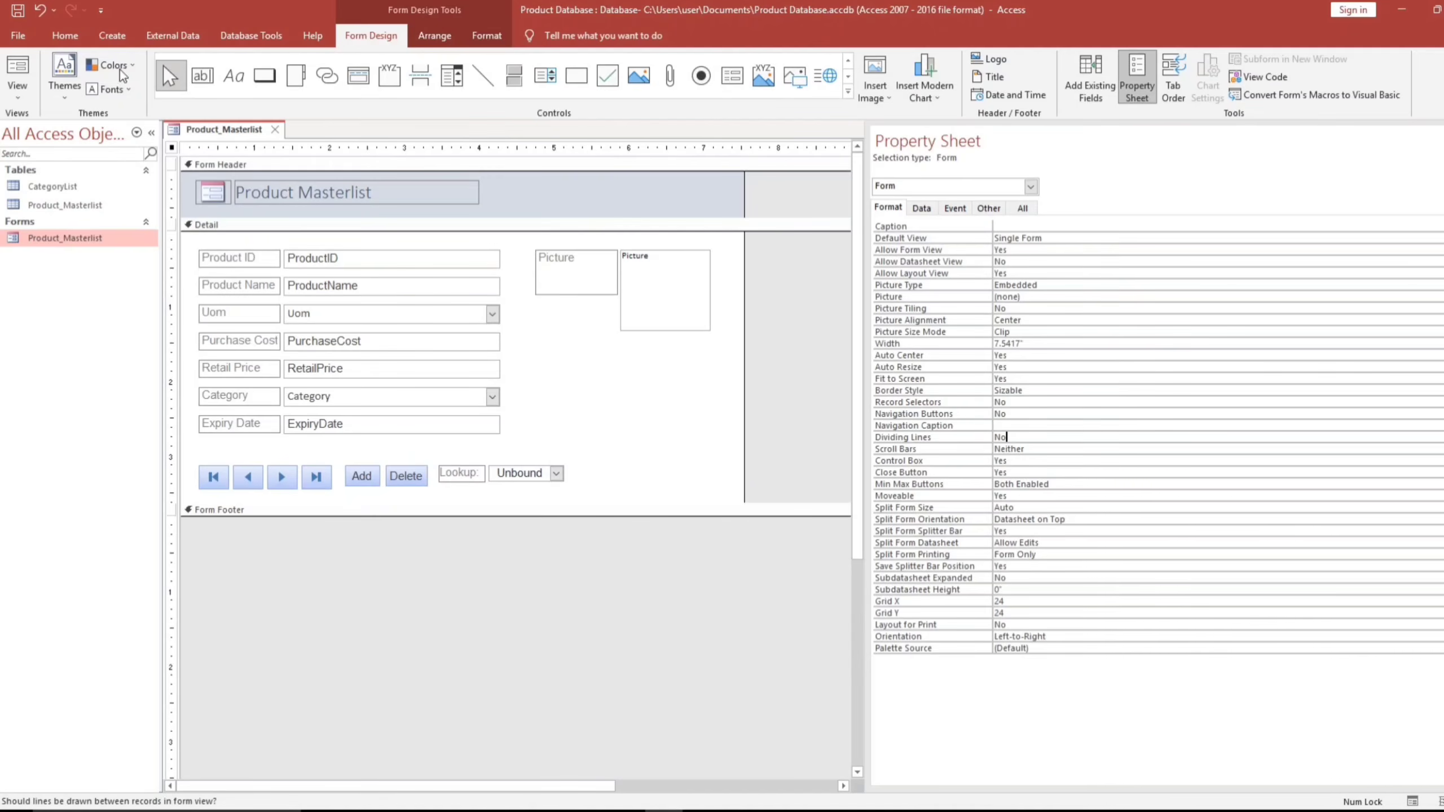
left_click(617, 457)
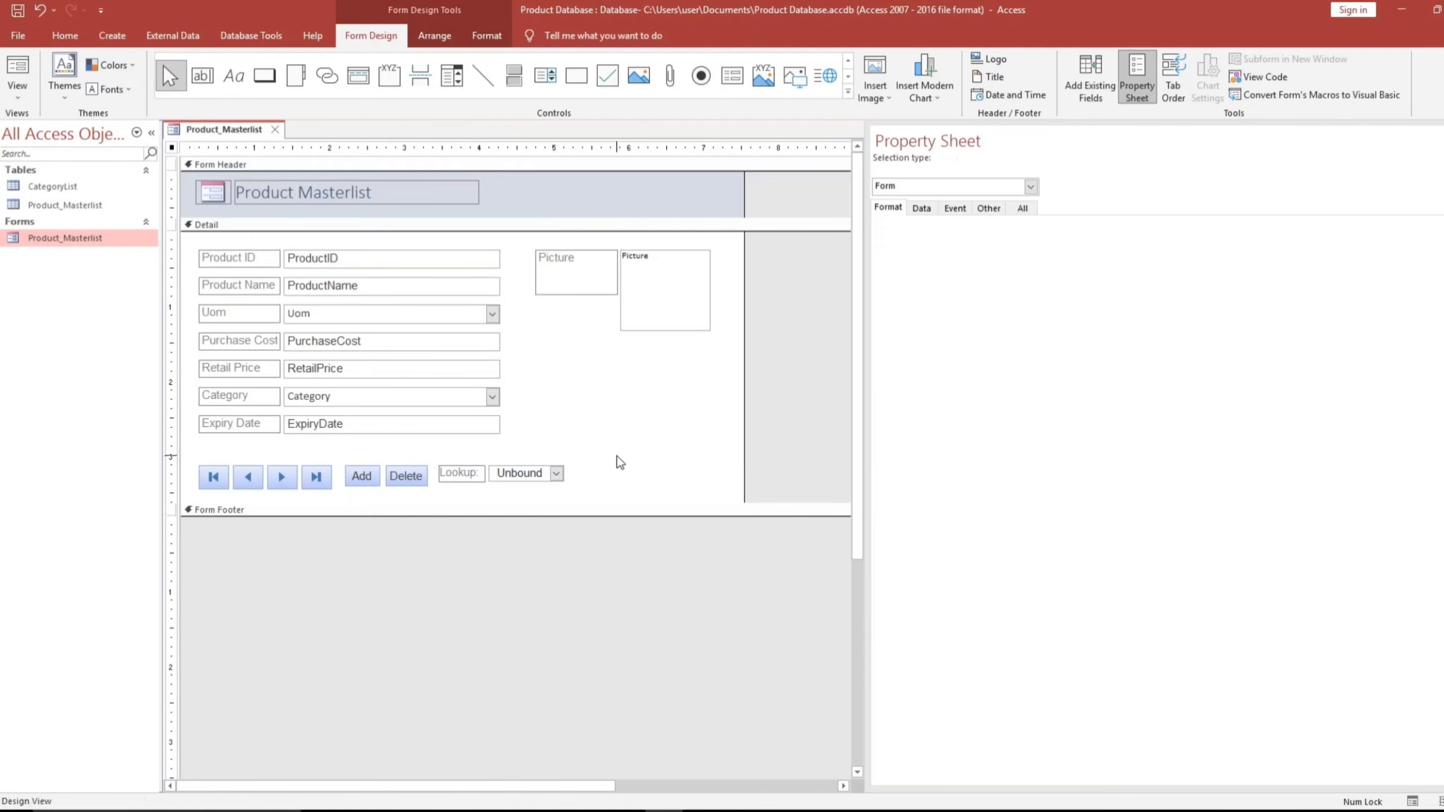
Switch to Form View and go to the next record with the form's custom navigation
left_click(18, 66)
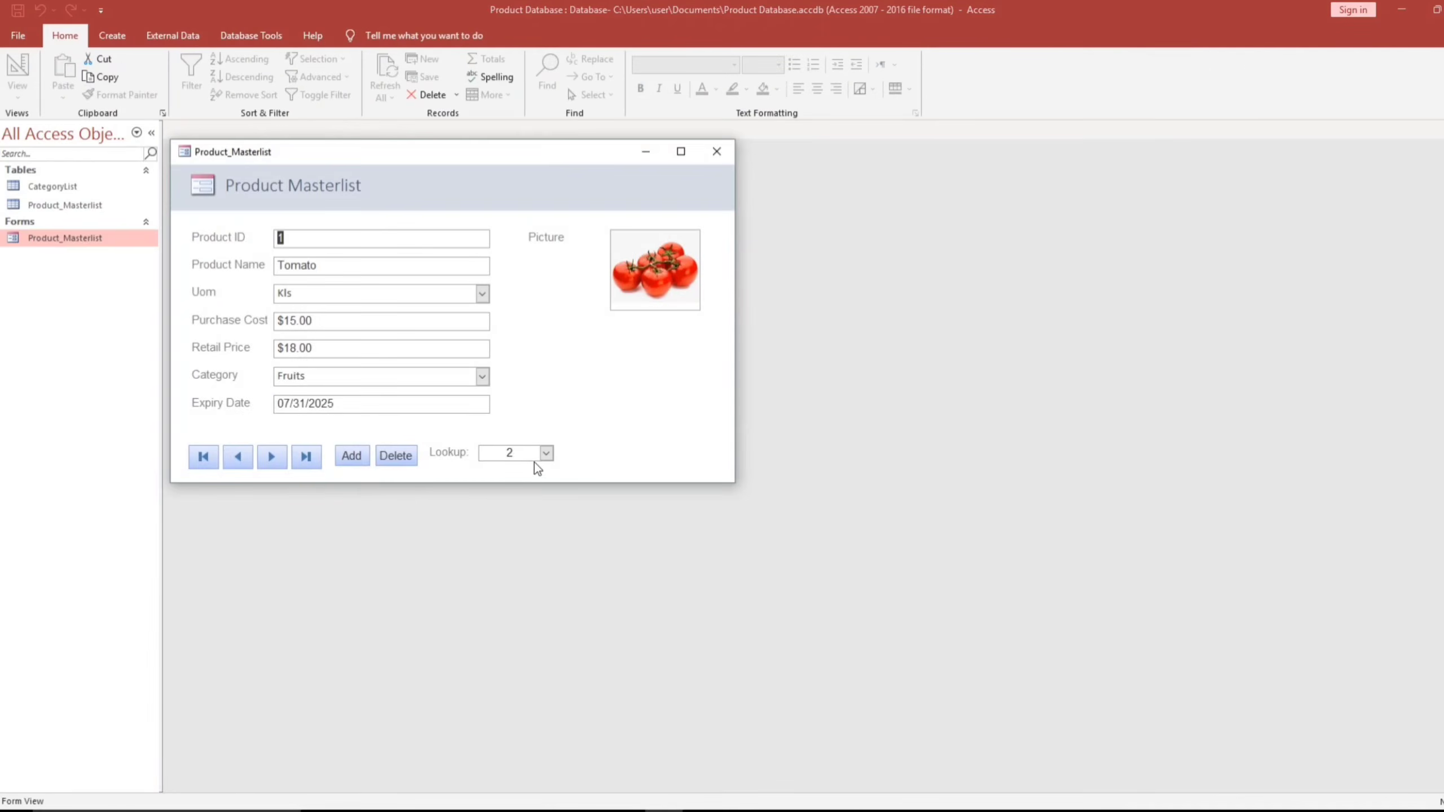
left_click(272, 457)
left_click(272, 456)
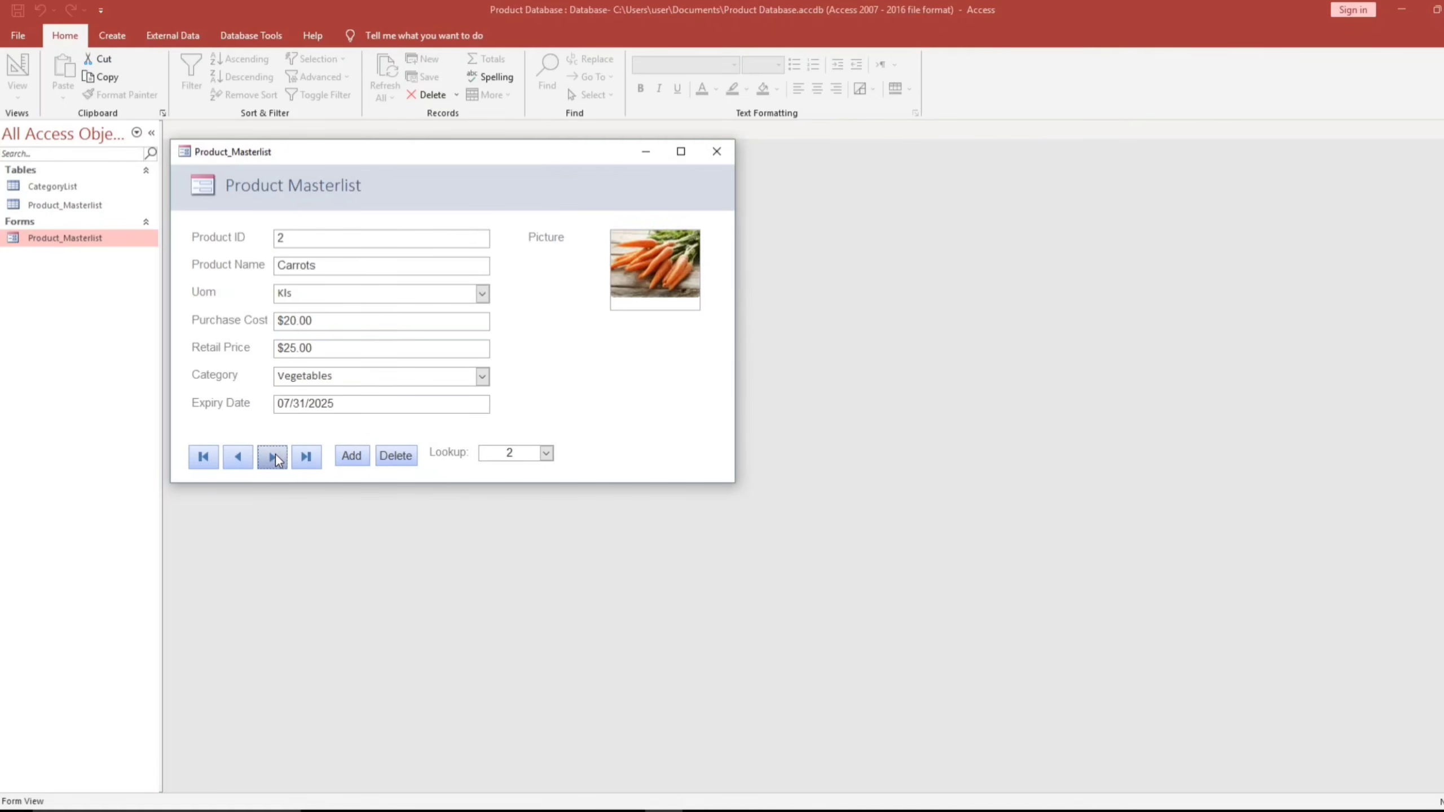
Add a product record named banana with Uom Kls, Purchase Cost 20 and 23 in the Category field
left_click(353, 457)
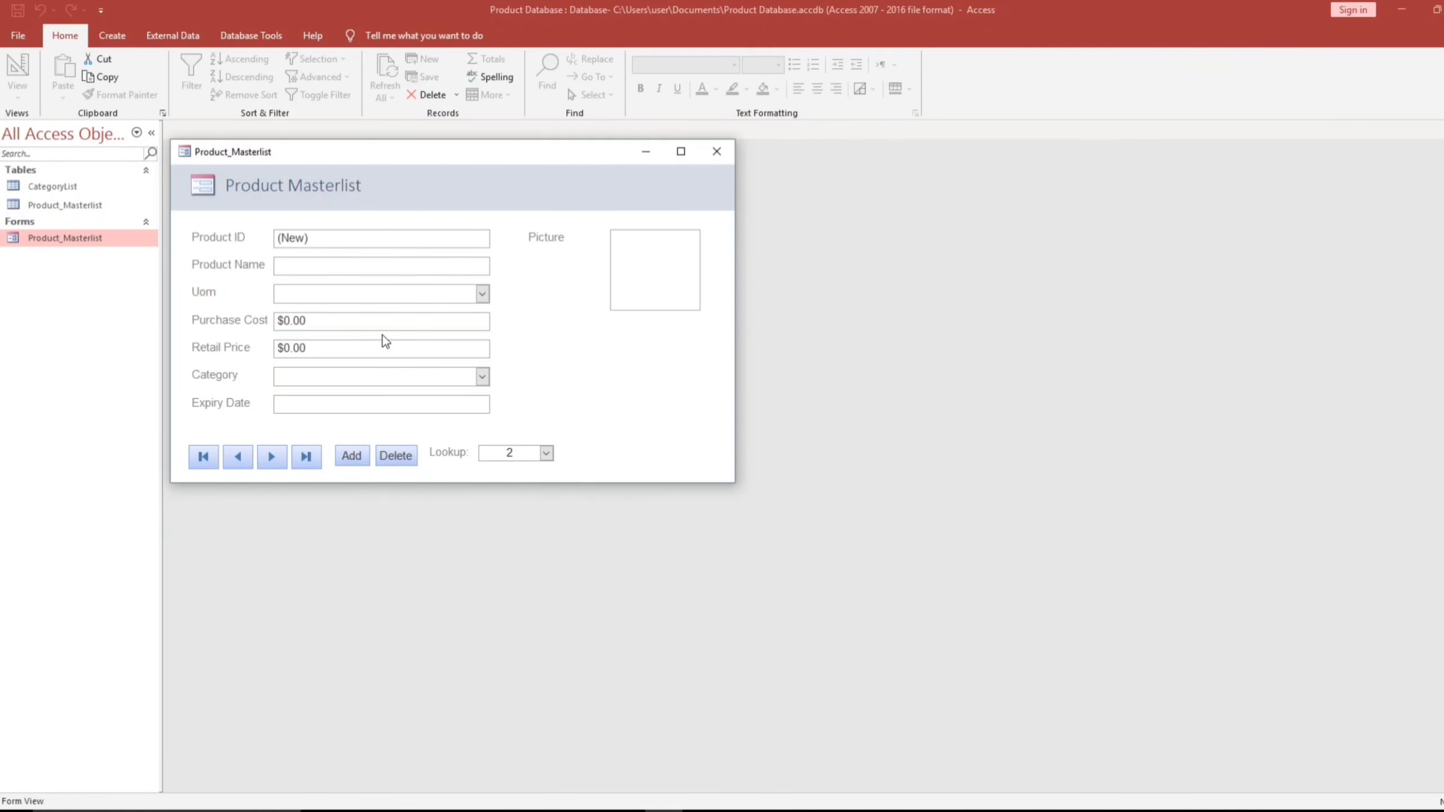
type("banana")
key("Tab")
type("k")
key("Tab")
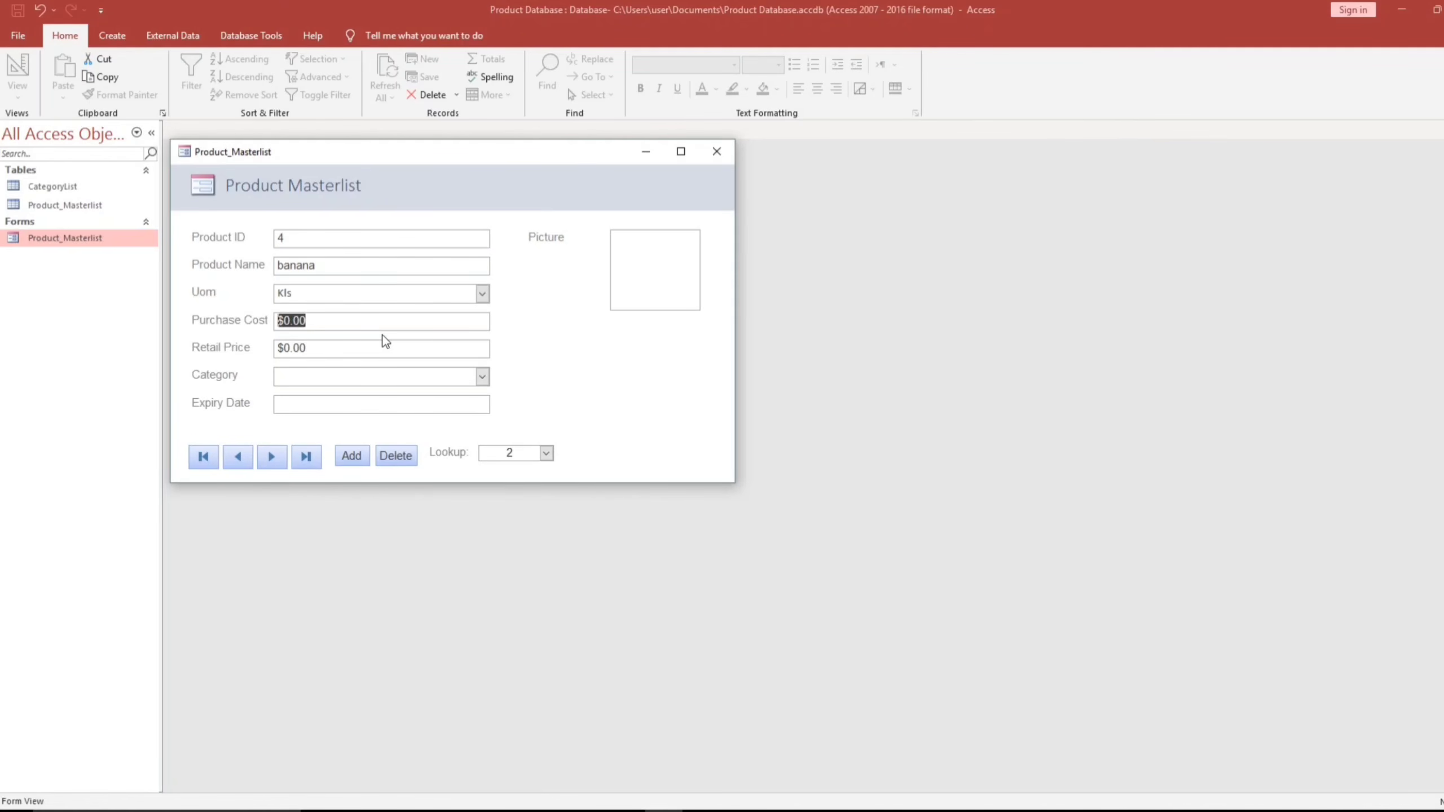
type("20")
key("Tab")
type("23")
In Design View, change the Detail section's tab order so that Category comes after RetailPrice
right_click(516, 348)
left_click(545, 387)
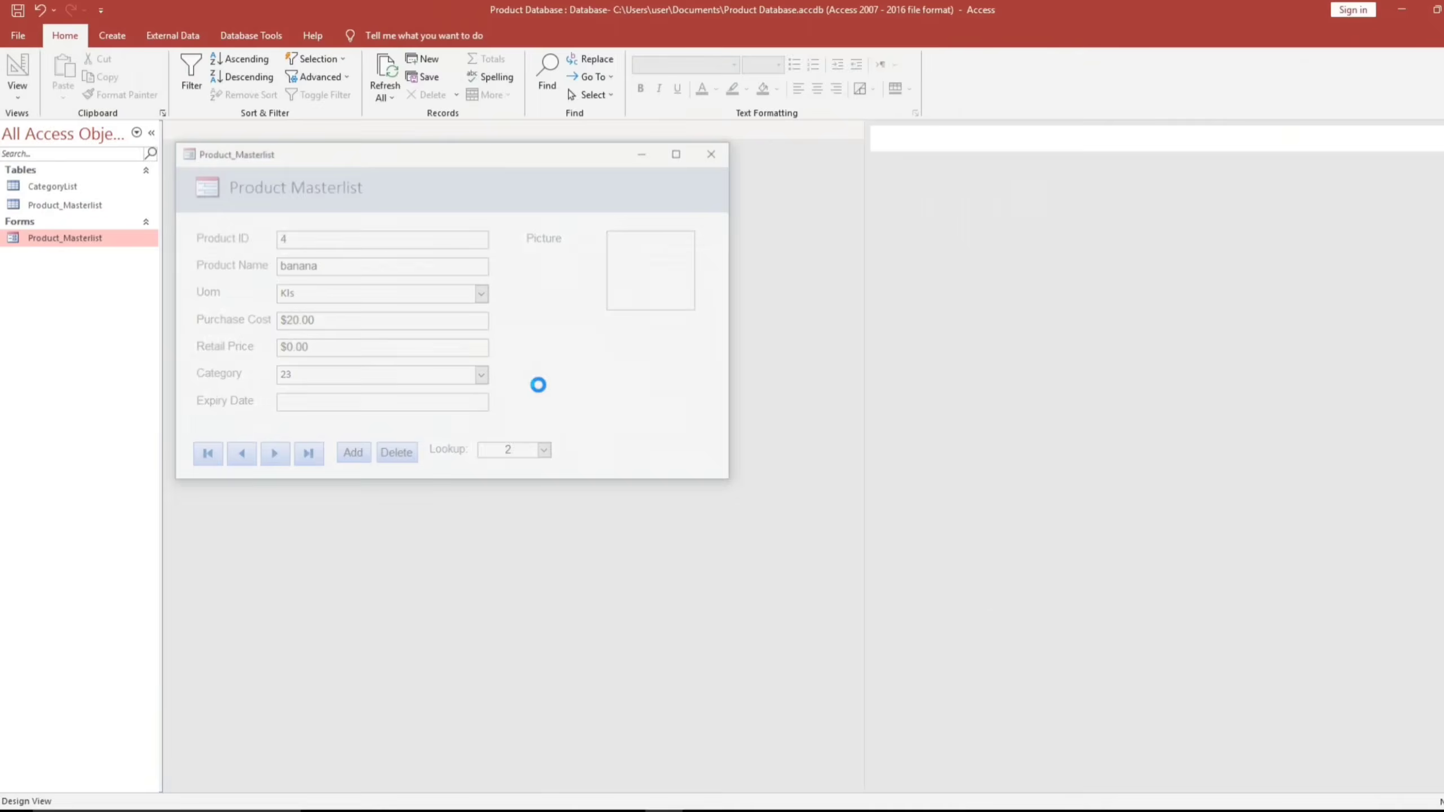
right_click(532, 363)
left_click(575, 389)
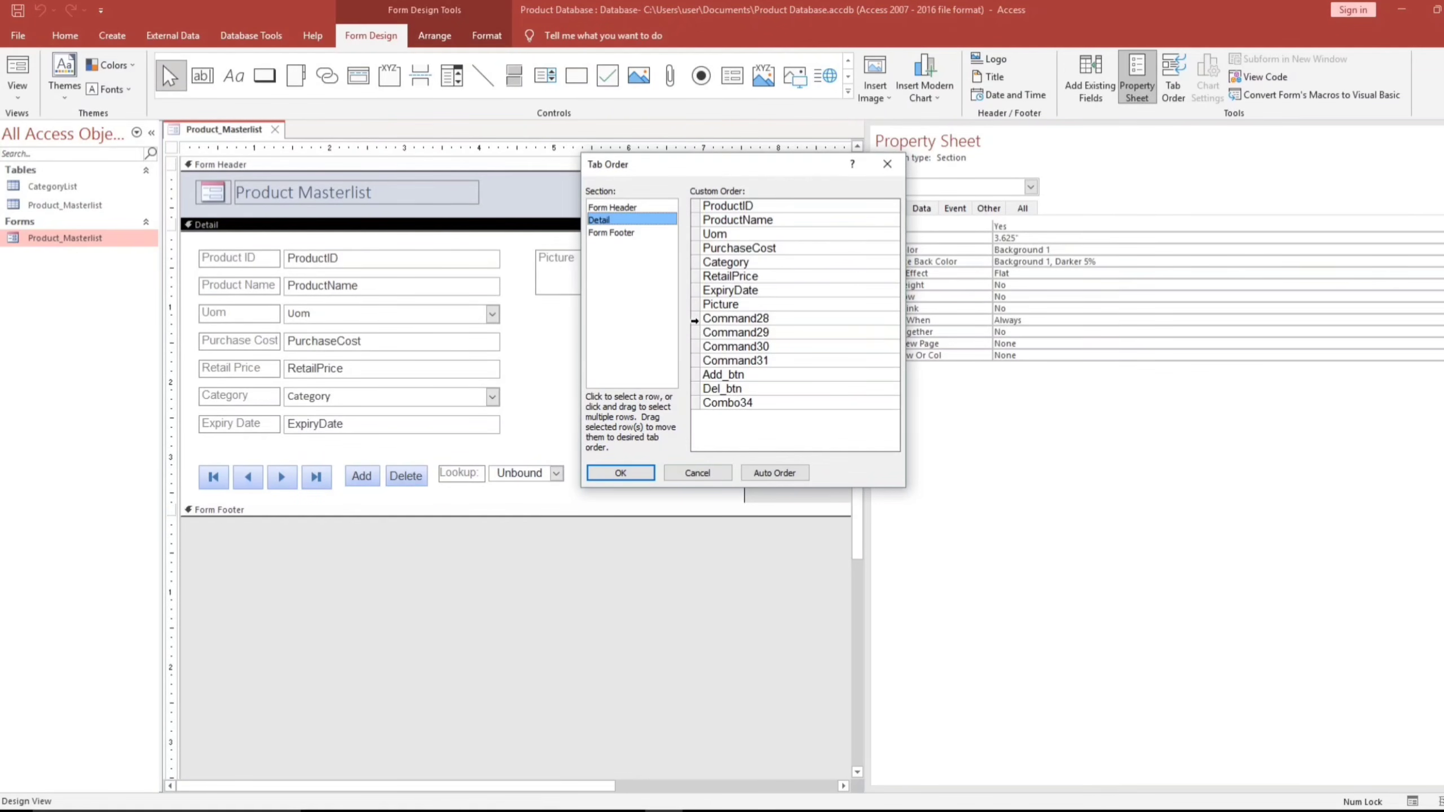
left_click(706, 319)
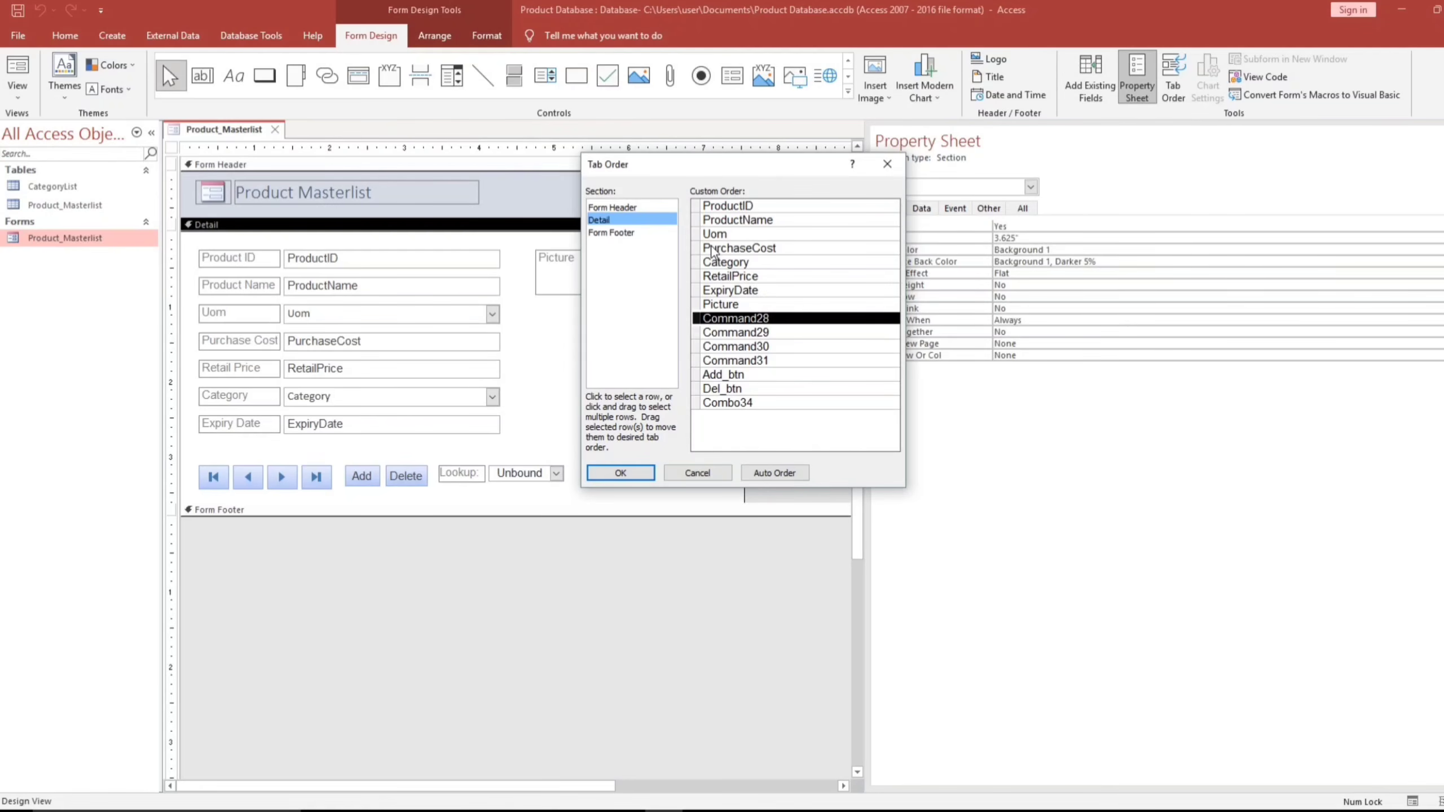
left_click(697, 291)
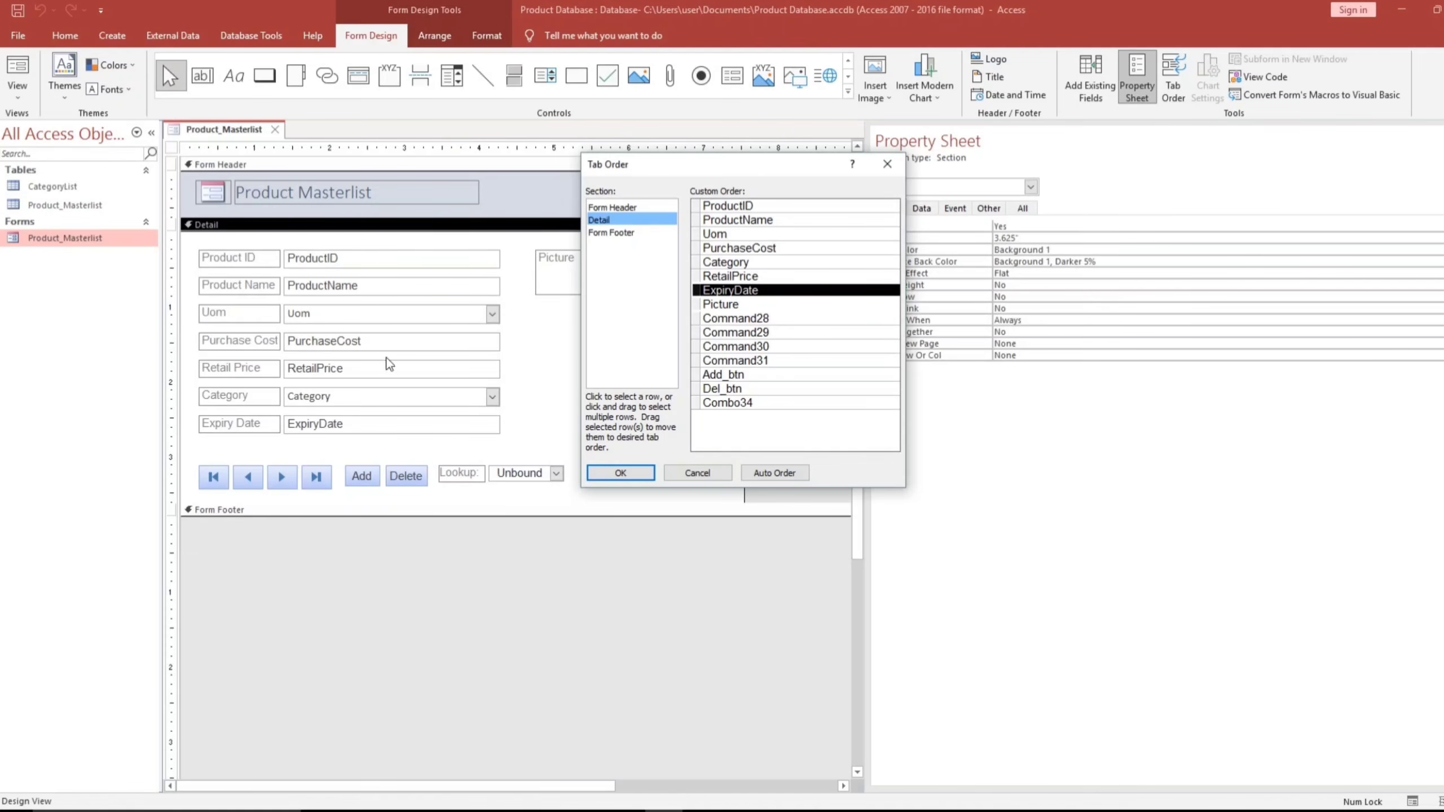
left_click(698, 263)
left_click_drag(698, 268, 704, 294)
left_click(620, 472)
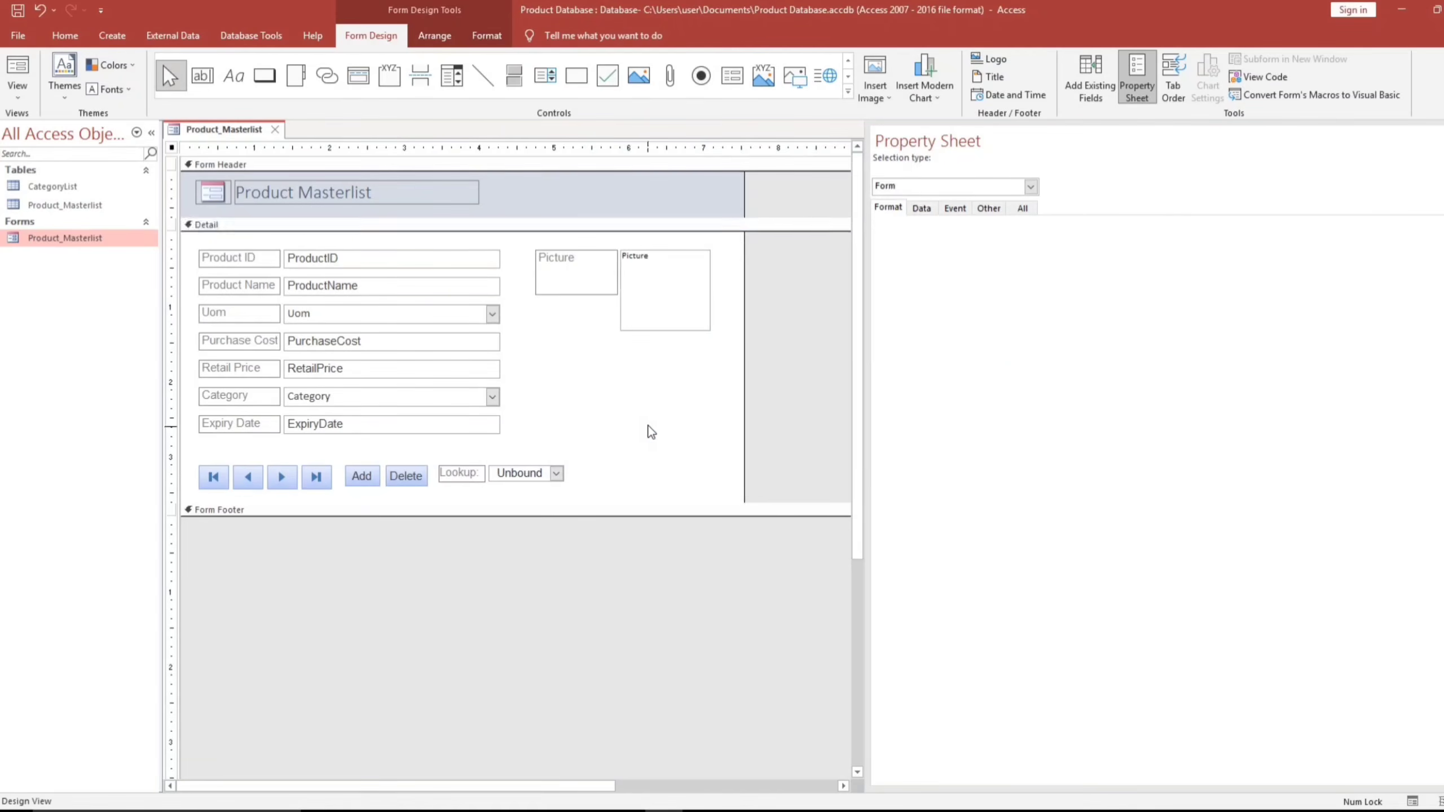
Return to Form View, go to the last record and set the banana's Retail Price to 23
key("F5")
left_click(313, 457)
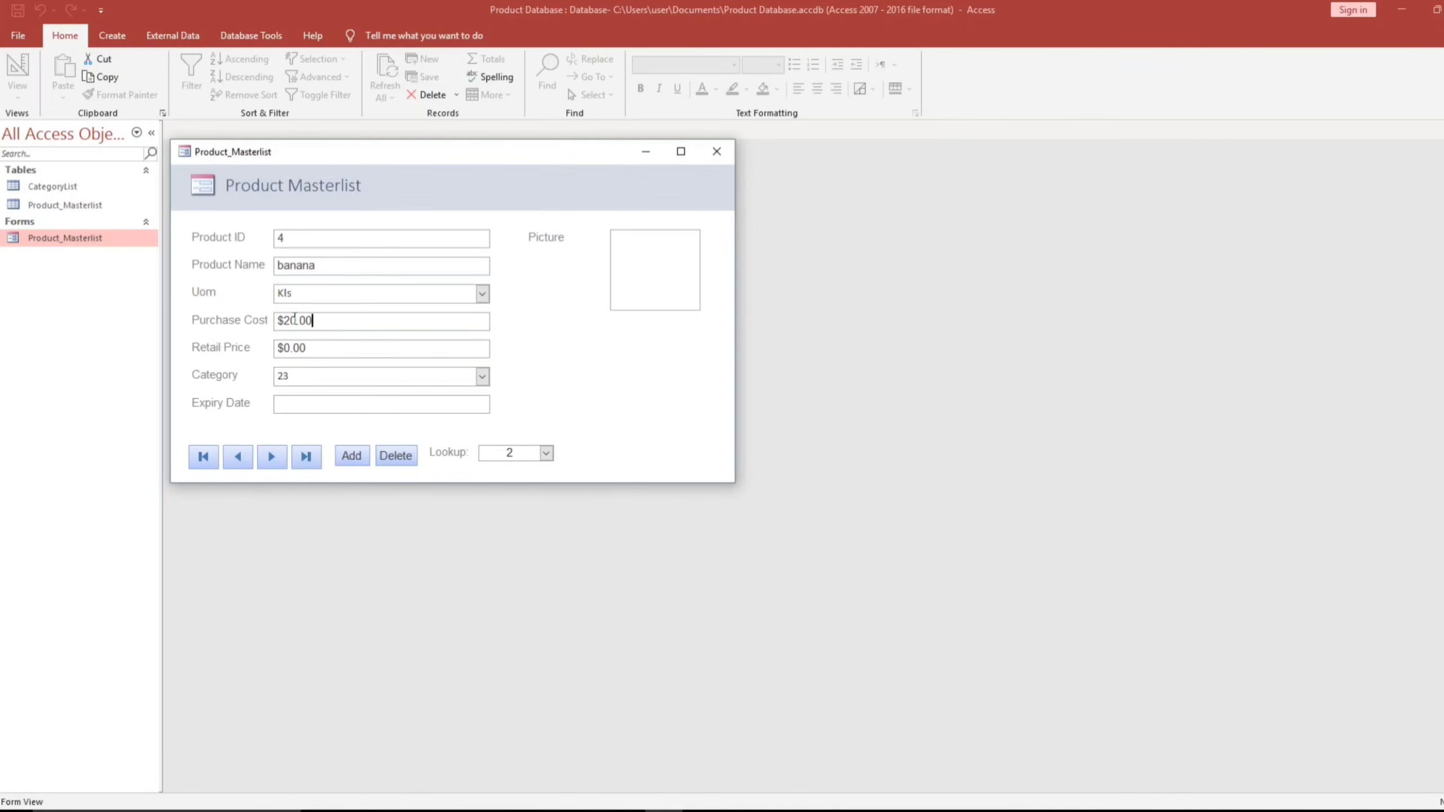
left_click(222, 318)
key("Tab")
type("23")
key("Tab")
Set the banana record's Category to Fruits and its Expiry Date to 8/2
key("F4")
key("Down")
key("Down")
key("Down")
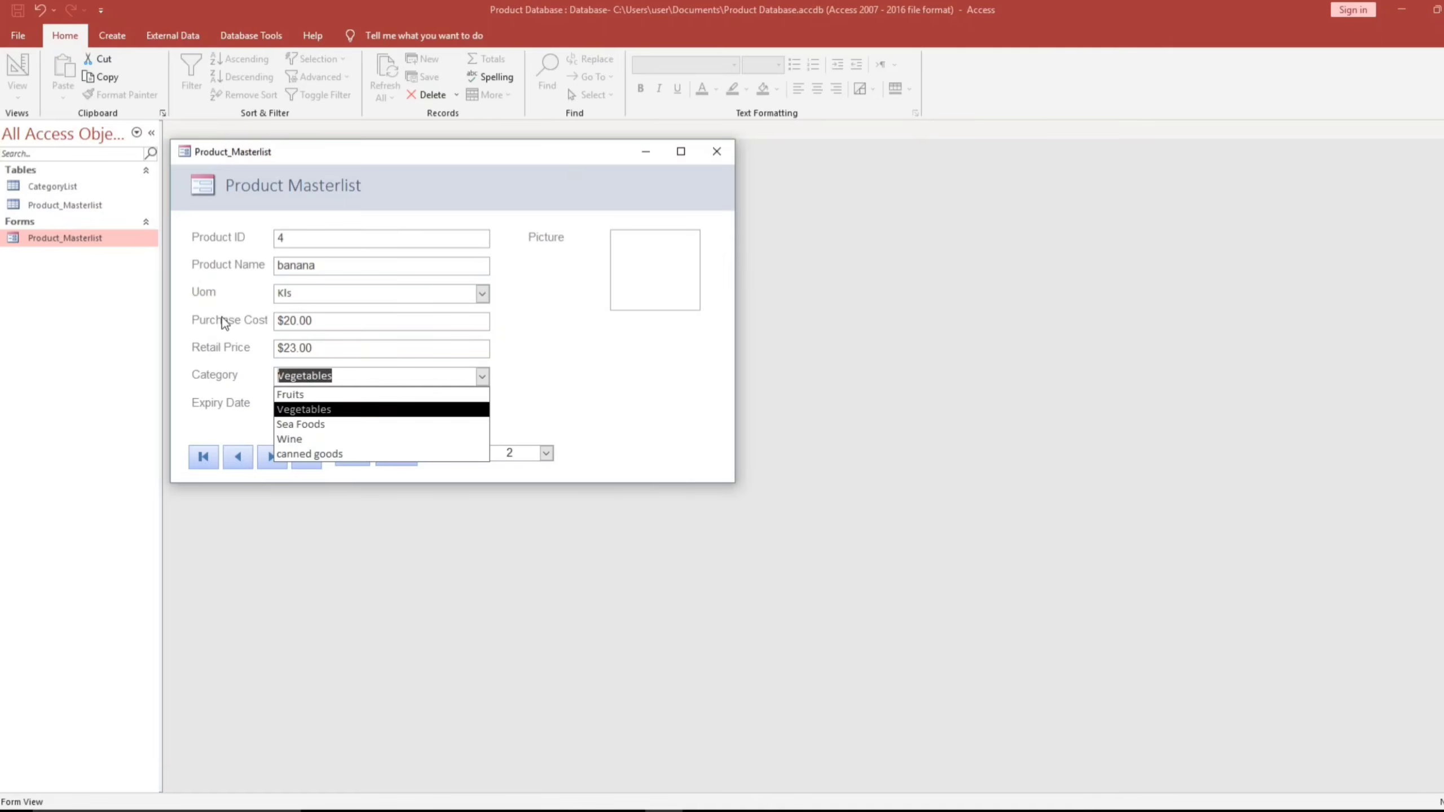
key("Up")
key("Down")
key("Up")
key("Up")
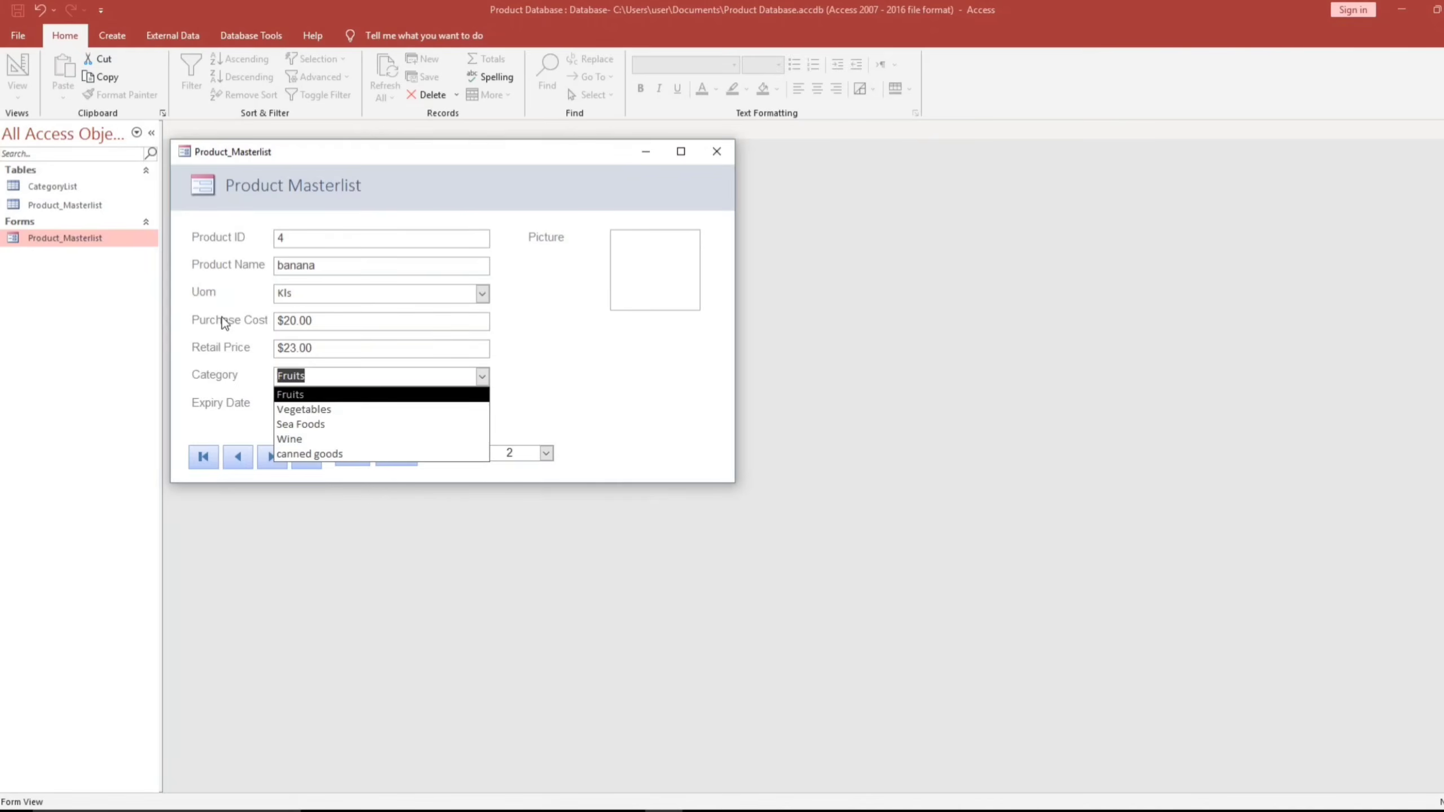
key("Return")
type("8/2")
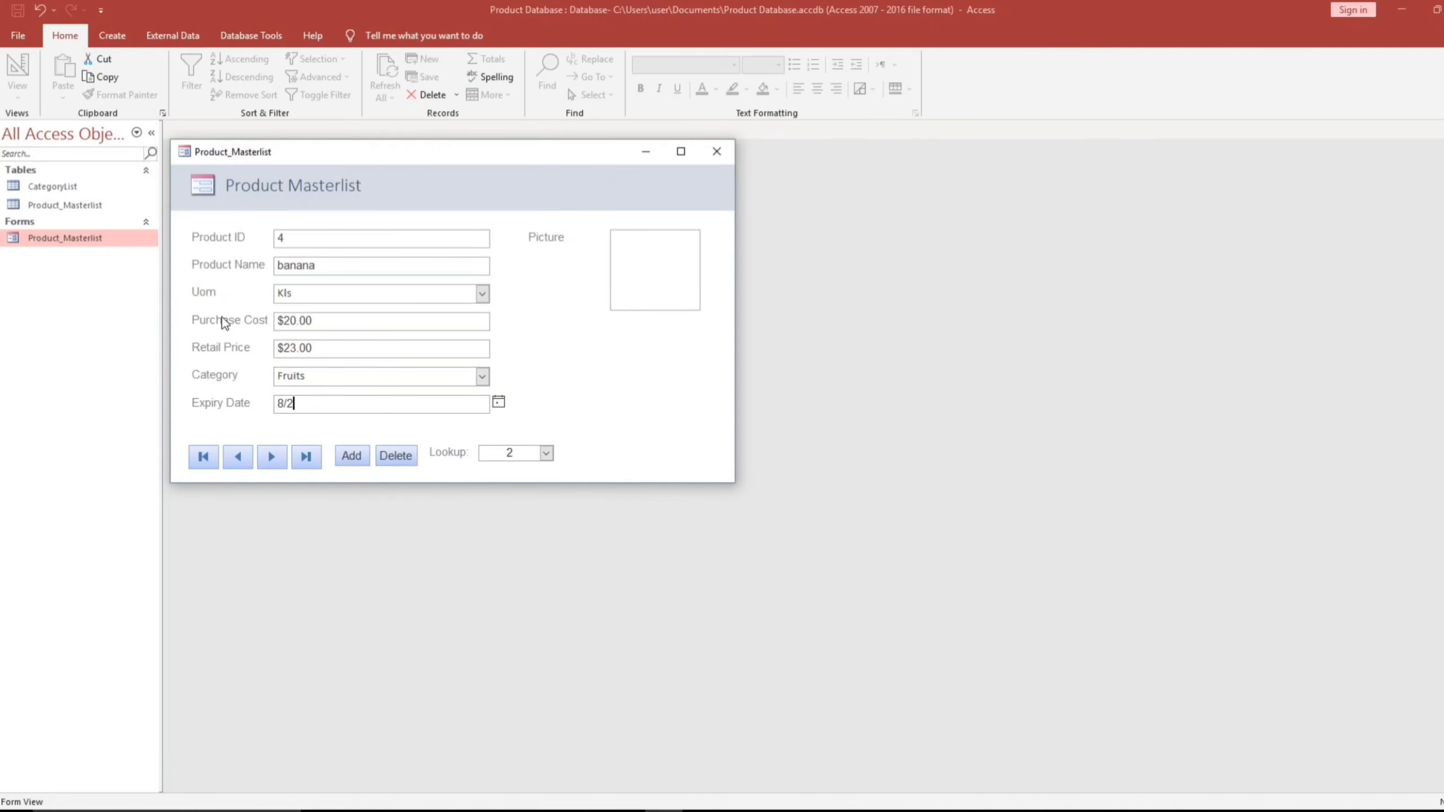
key("Tab")
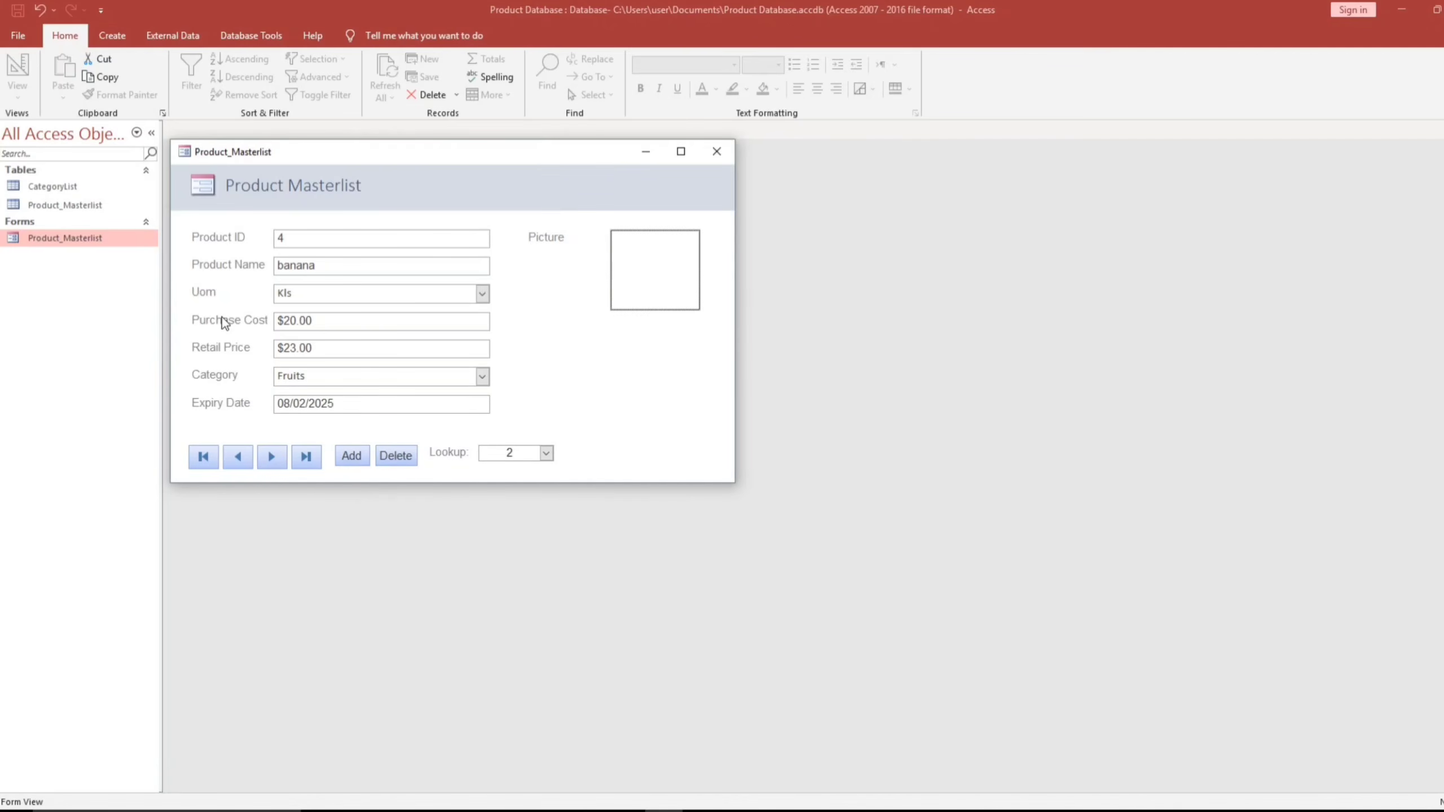
Attach banana.JPG from the Fruits folder as the banana record's picture
mouse_move(696, 258)
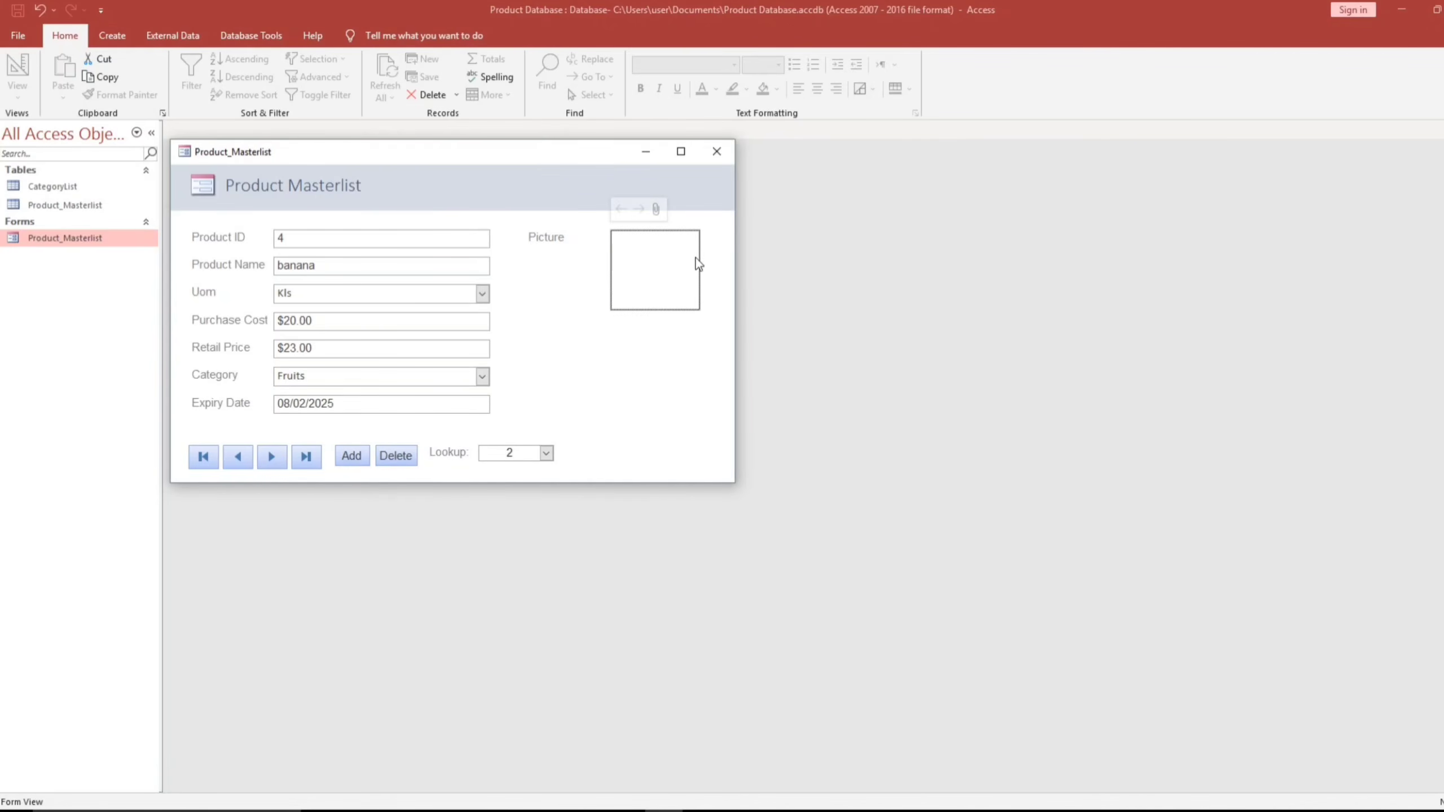
left_click(657, 211)
left_click(850, 360)
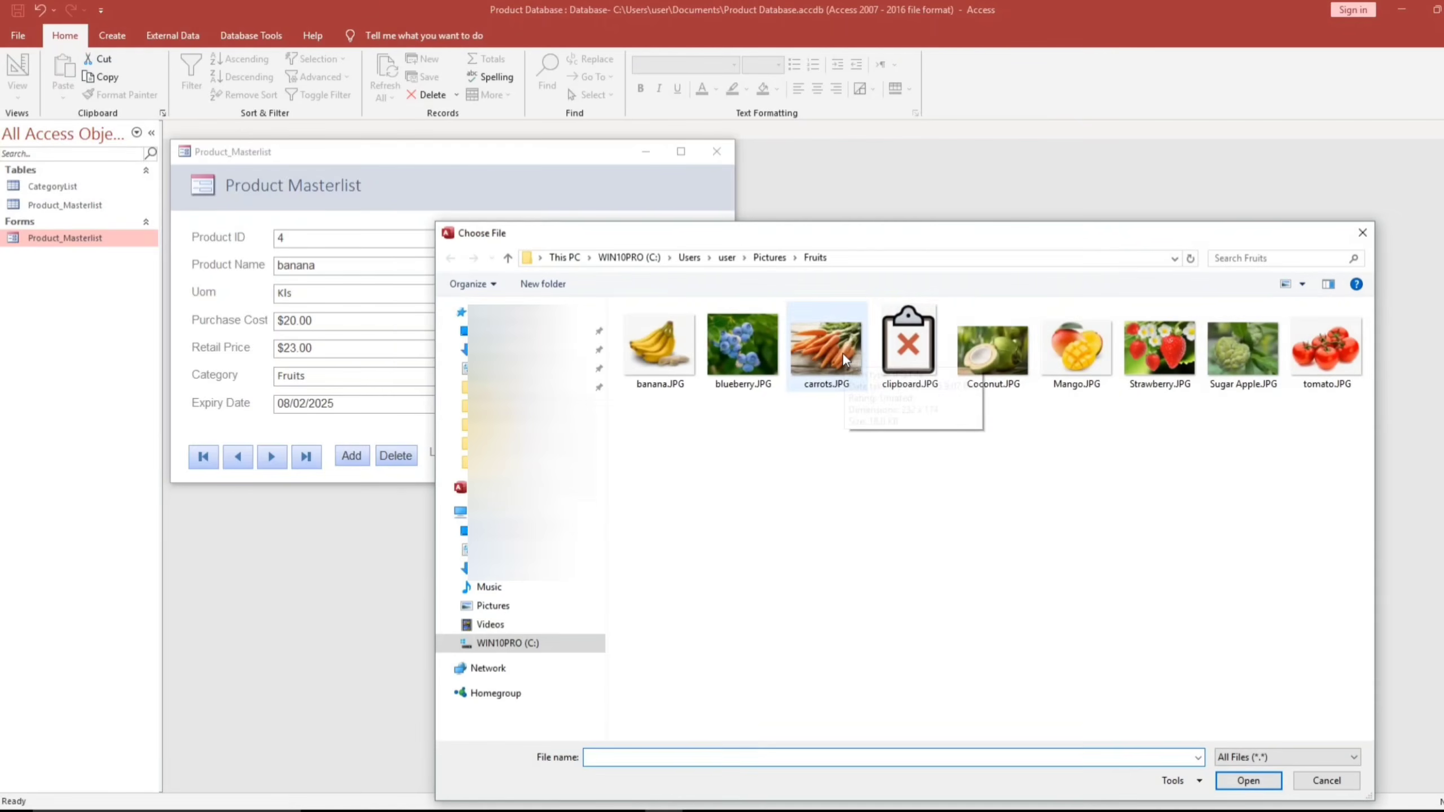
left_click(659, 350)
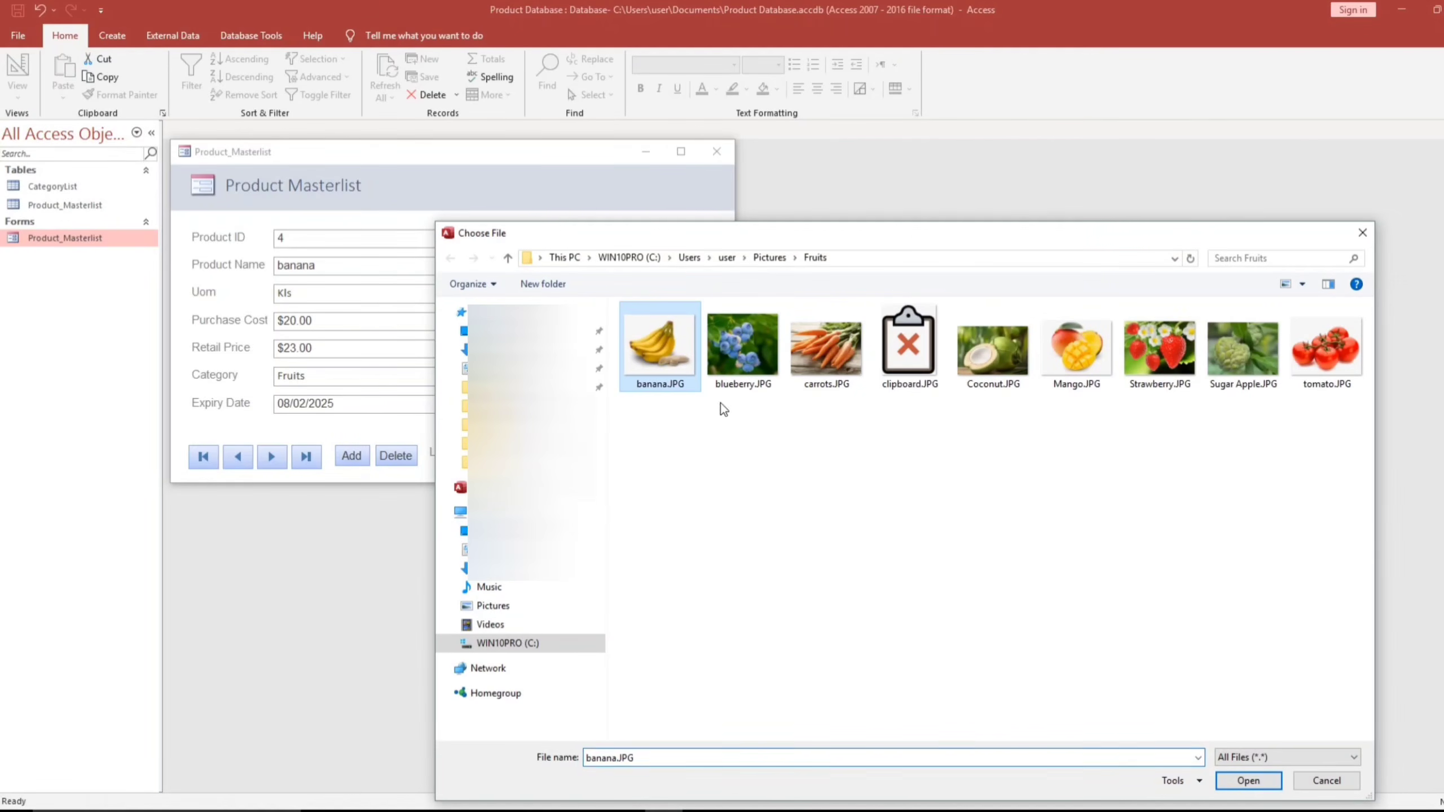
left_click(1266, 787)
left_click(793, 483)
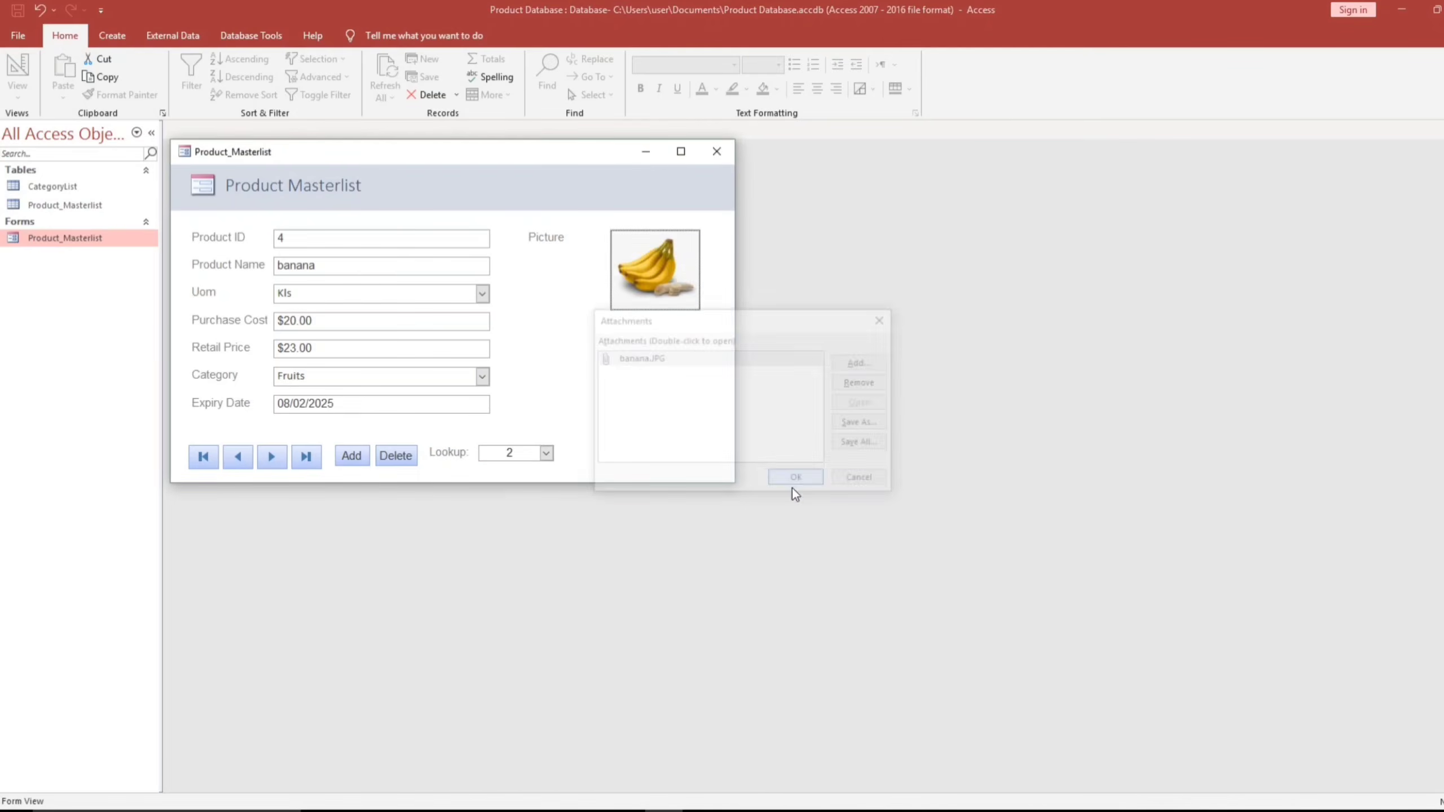
Step back through the records to the Tomato record and dismiss the message at the first record
left_click(238, 456)
left_click(238, 457)
left_click(247, 462)
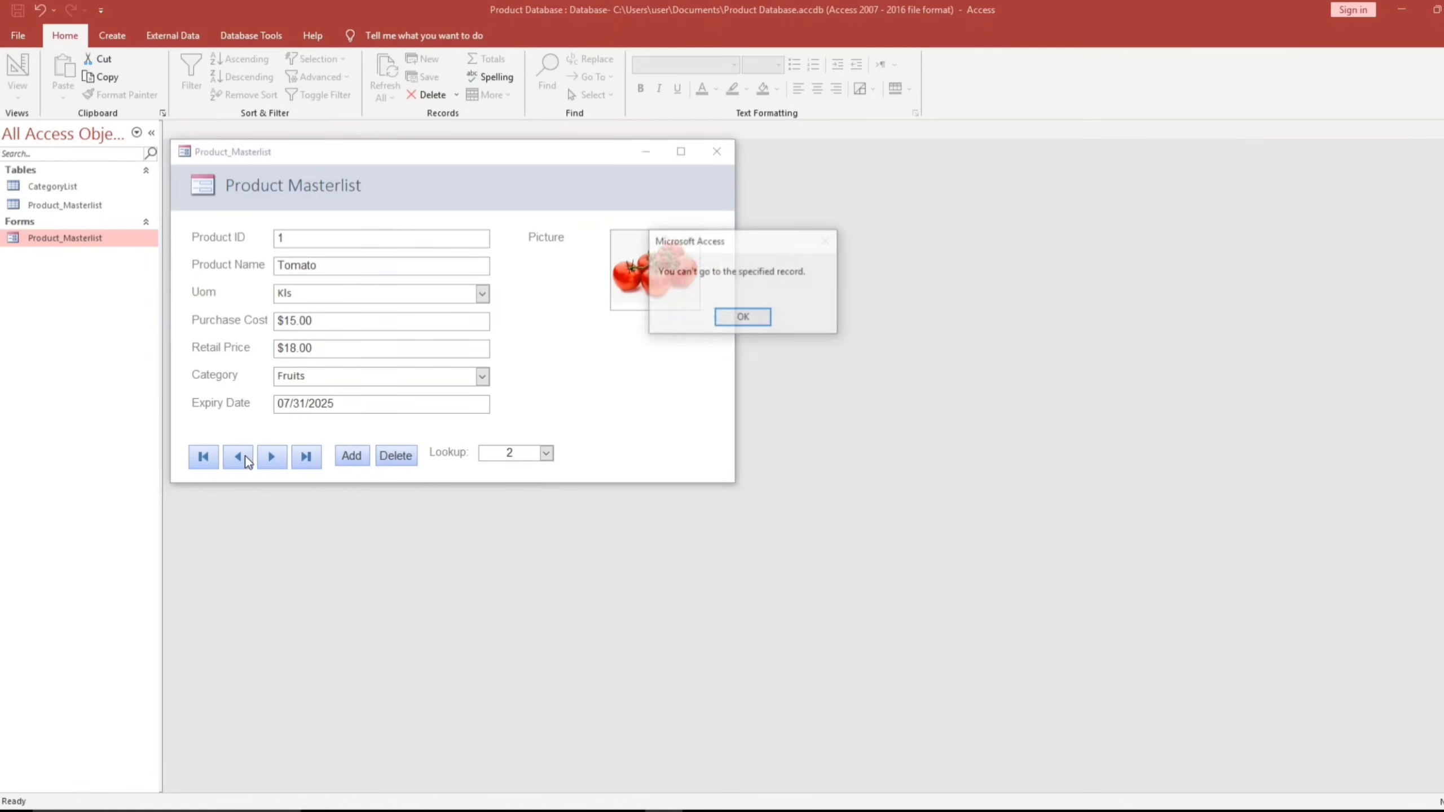
key("Return")
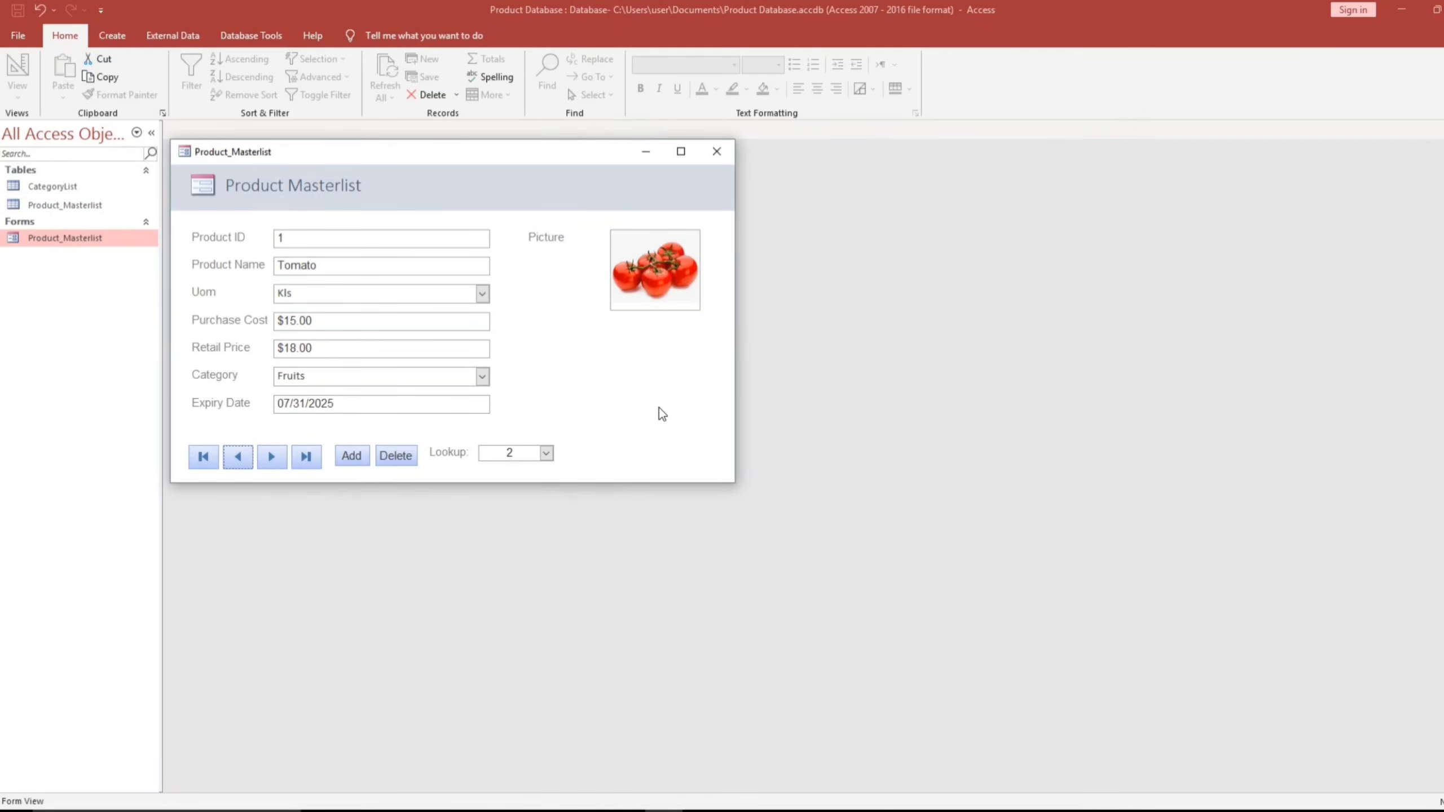